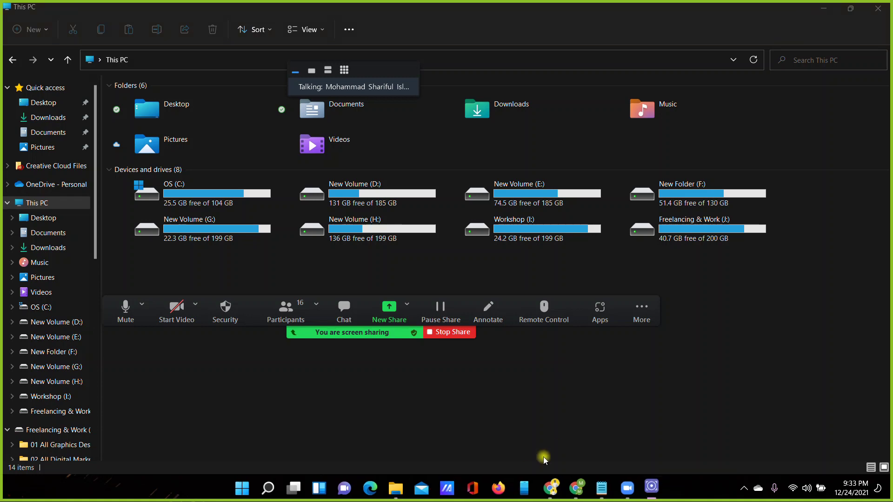
Bring Chrome to the front with its address bar ready for input
{"action": "left_click", "coordinate": [542, 462]}
{"action": "left_click", "coordinate": [144, 29]}
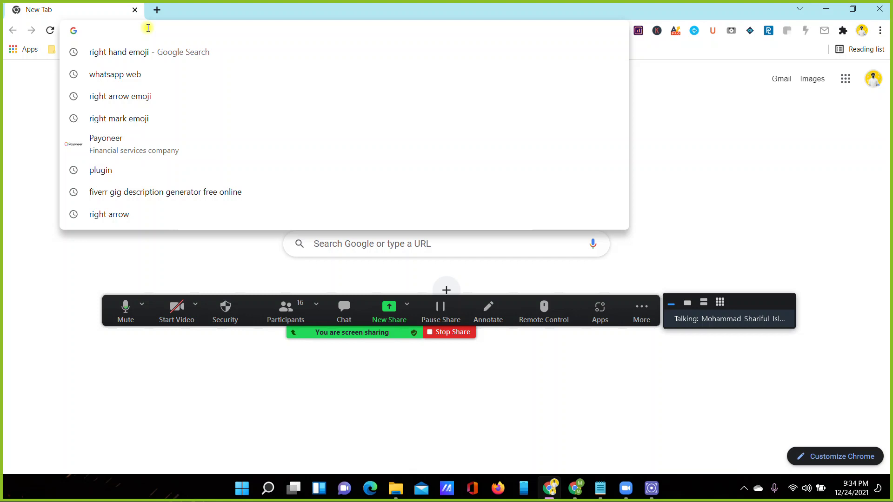
Search Google for 'graphicriver' from the address bar
{"action": "left_click", "coordinate": [241, 377]}
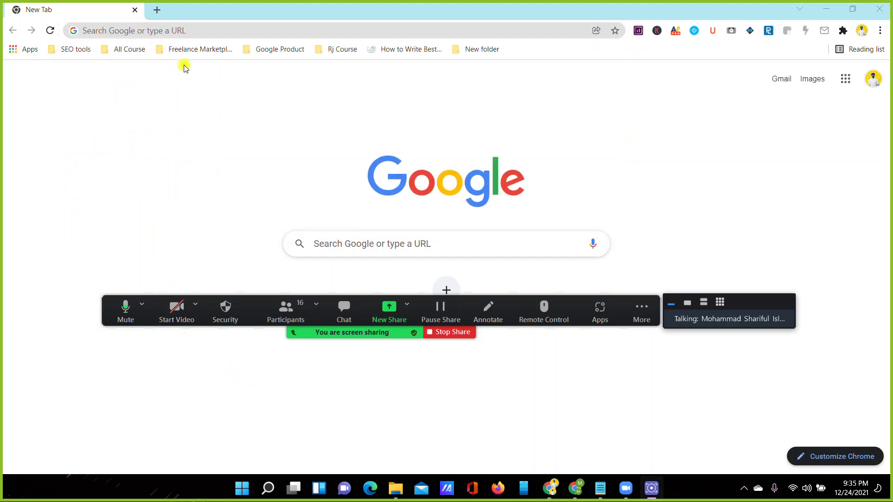
{"action": "left_click", "coordinate": [186, 31]}
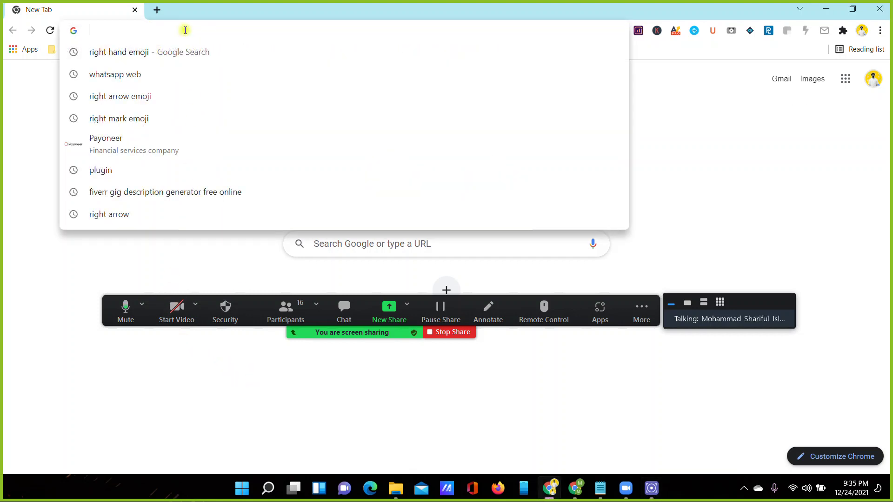
{"action": "type", "text": "t"}
{"action": "key", "text": "BackSpace"}
{"action": "key", "text": "BackSpace"}
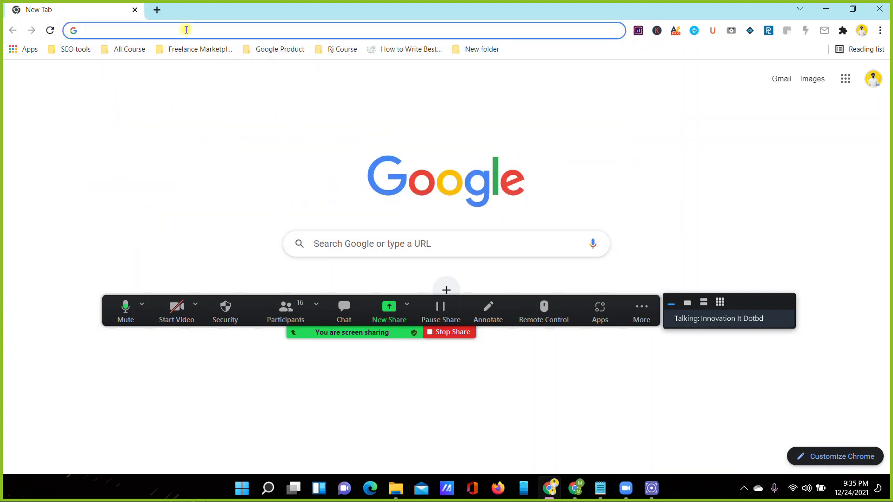
{"action": "type", "text": "graphi"}
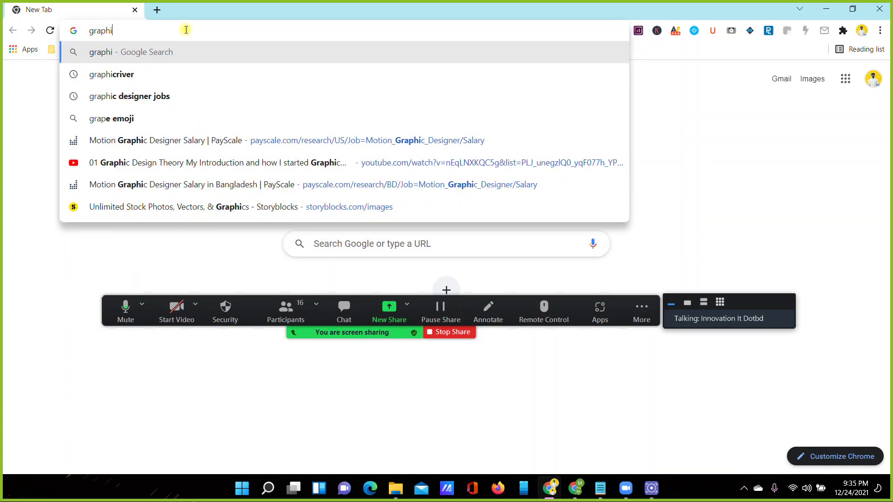
{"action": "mouse_move", "coordinate": [112, 74]}
{"action": "type", "text": "criver"}
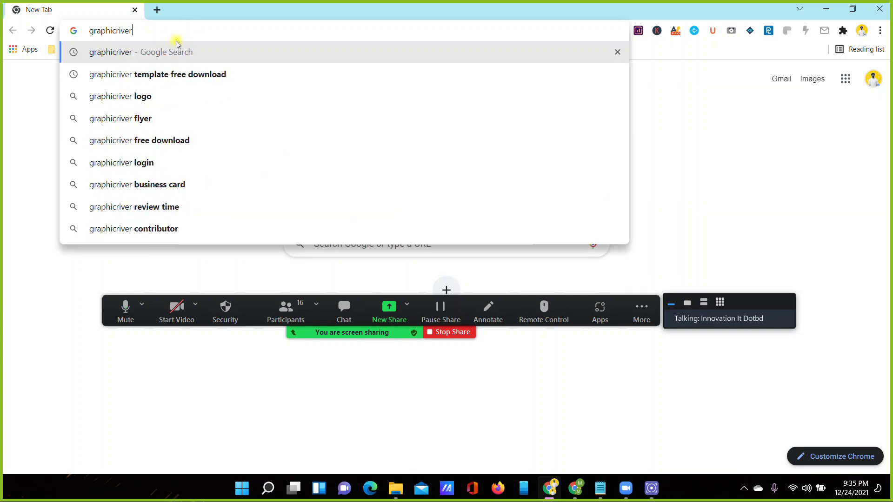
{"action": "key", "text": "Return"}
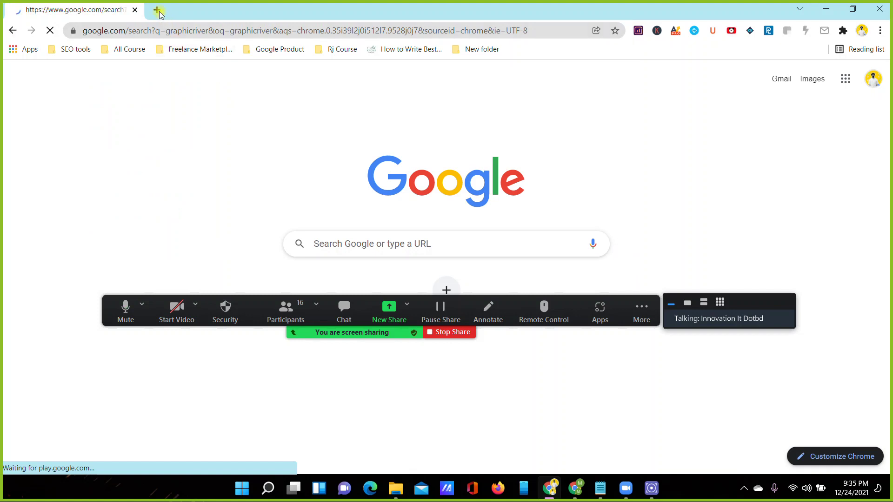
Search for 'flaticon' in a new tab
{"action": "left_click", "coordinate": [157, 10]}
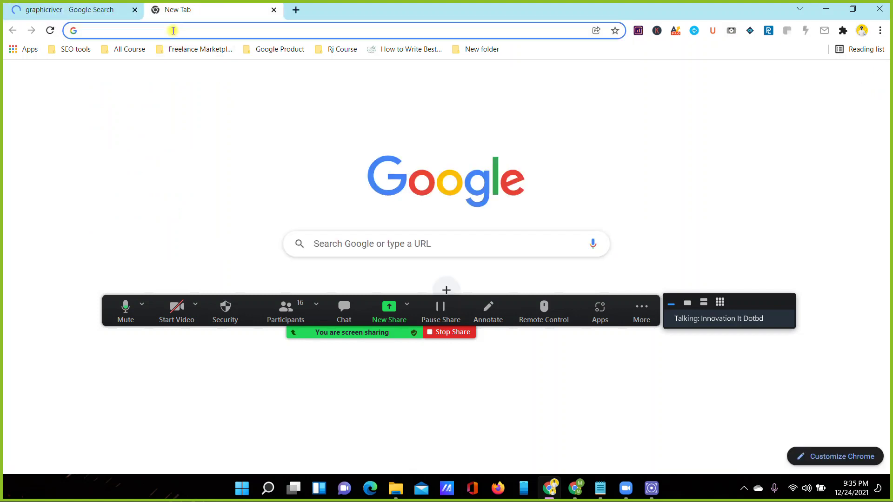
{"action": "type", "text": "fro"}
{"action": "key", "text": "BackSpace"}
{"action": "key", "text": "BackSpace"}
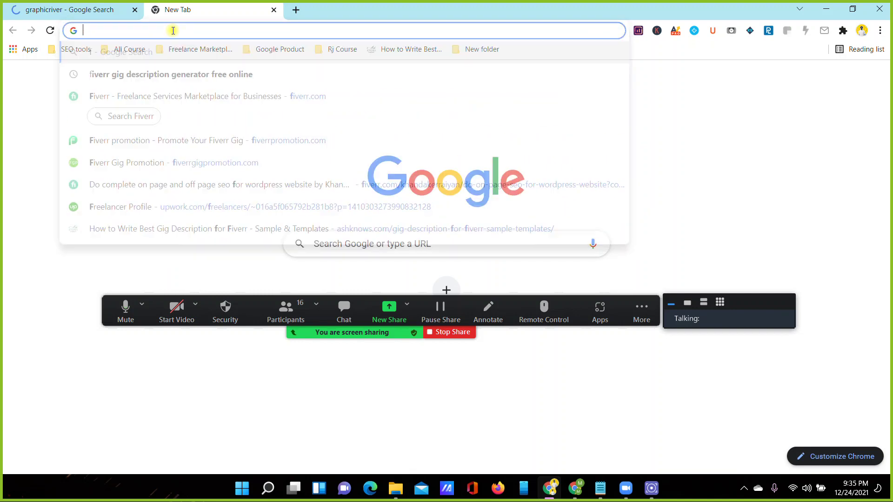
{"action": "type", "text": "laticon"}
{"action": "key", "text": "Return"}
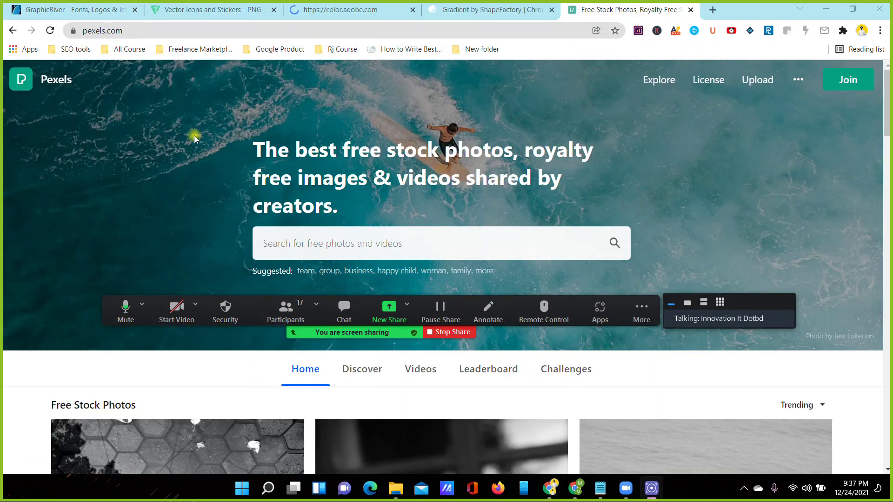
Revisit GraphicRiver and Flaticon, then dismiss Adobe Color's What's New notice
{"action": "left_click", "coordinate": [74, 10]}
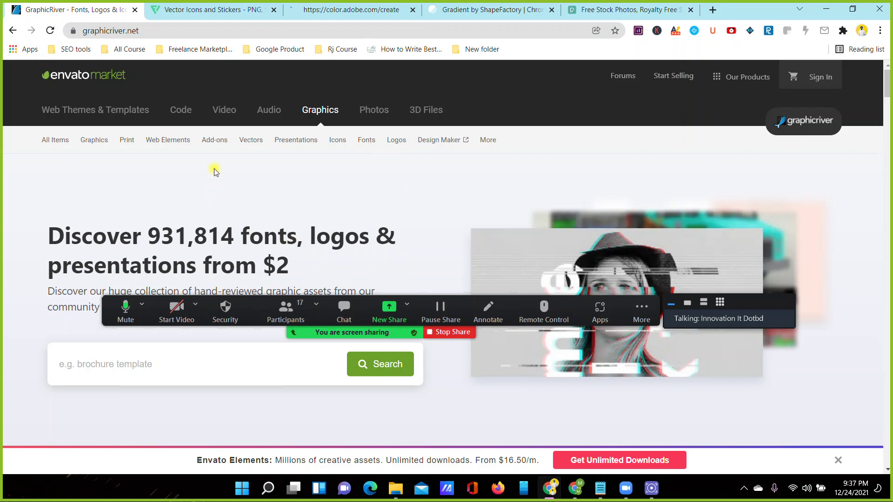
{"action": "left_click", "coordinate": [186, 15]}
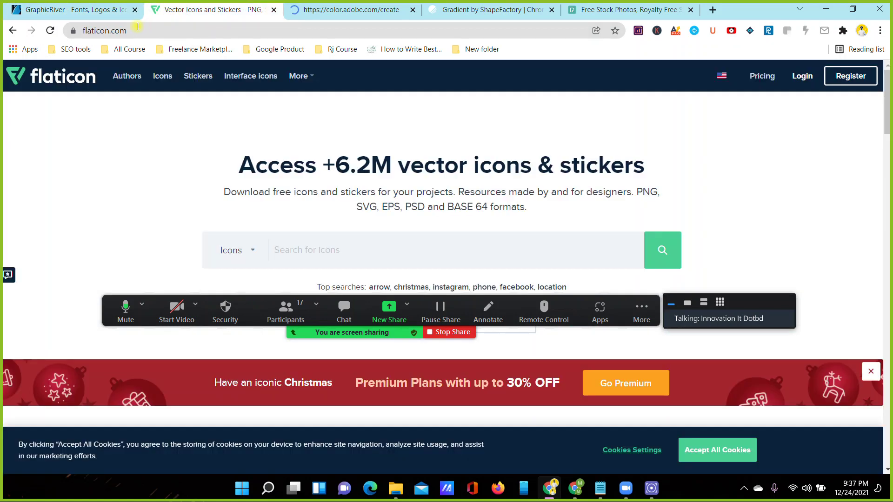
{"action": "scroll", "coordinate": [375, 244], "scroll_direction": "down", "scroll_amount": 5}
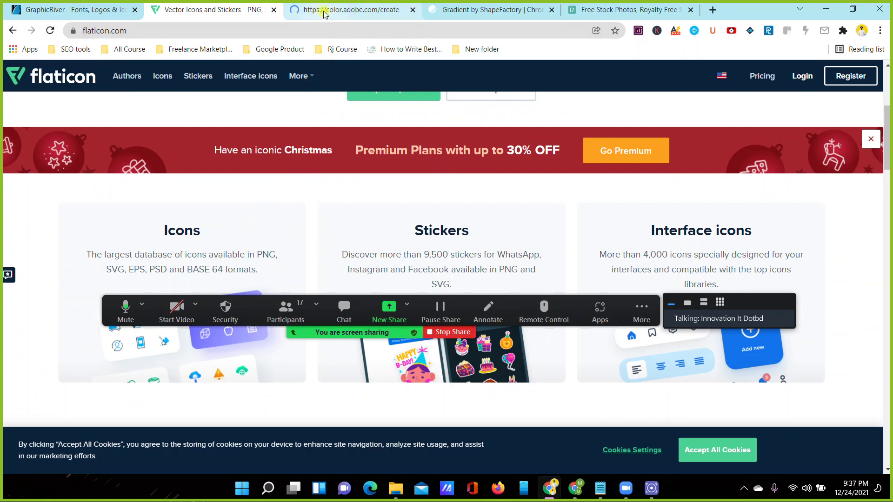
{"action": "left_click", "coordinate": [325, 10]}
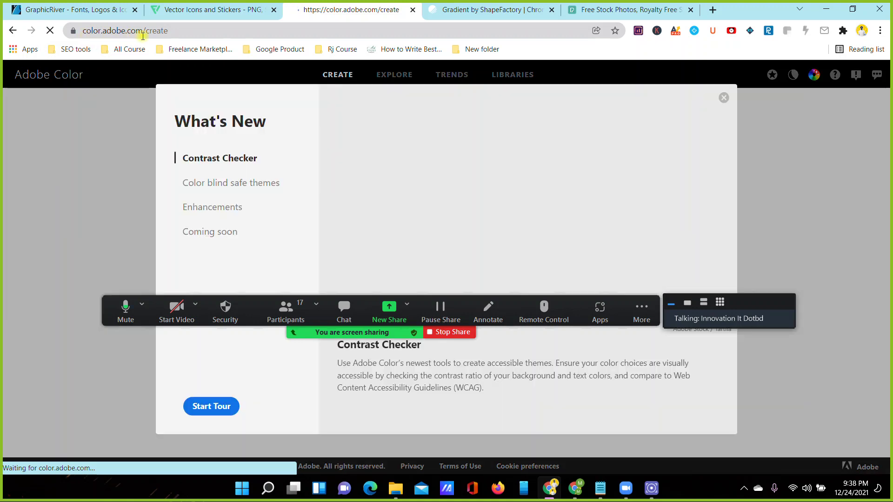
{"action": "left_click", "coordinate": [724, 99]}
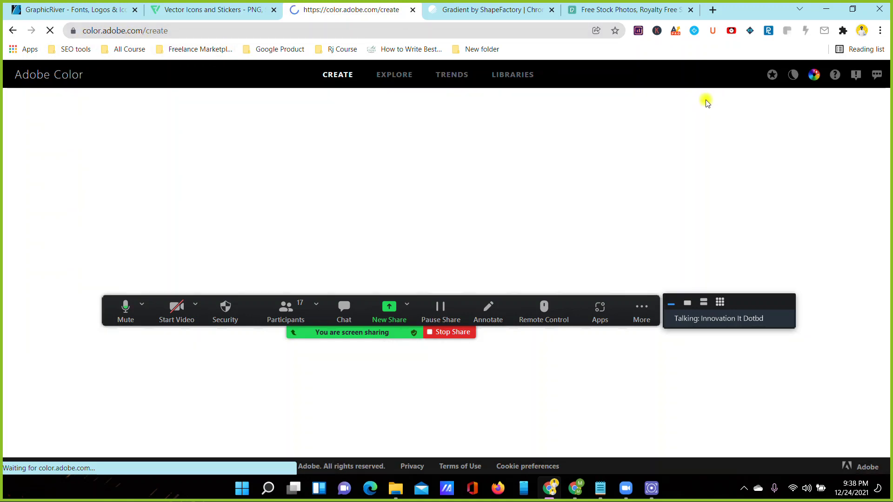
Check the gradient and Pexels sites, then open a fresh new tab
{"action": "left_click", "coordinate": [464, 12]}
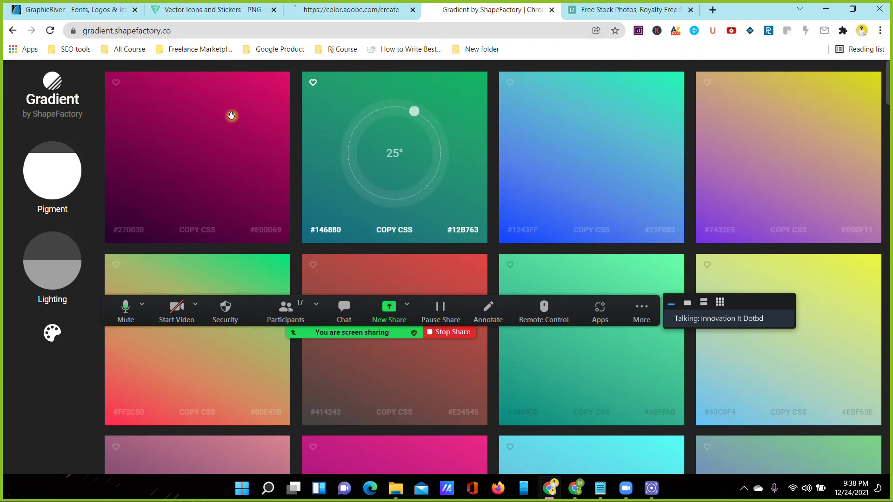
{"action": "left_click", "coordinate": [654, 12]}
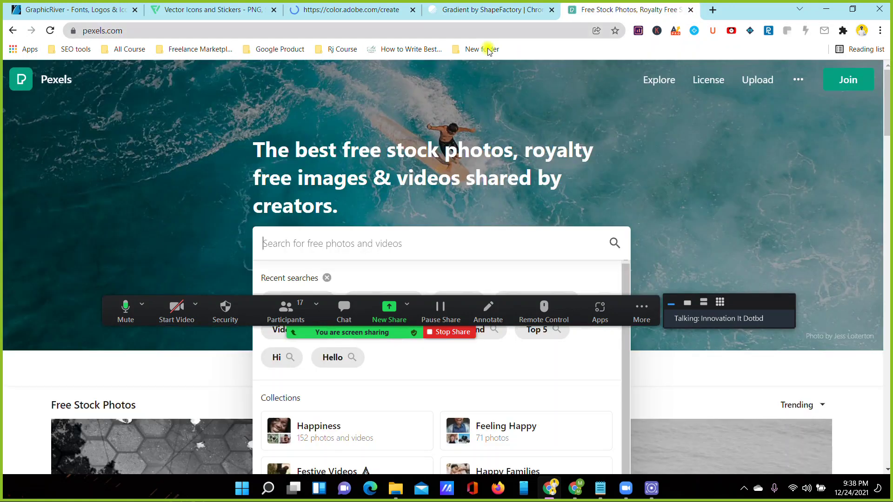
{"action": "scroll", "coordinate": [460, 176], "scroll_direction": "down", "scroll_amount": 2}
{"action": "left_click", "coordinate": [214, 253]}
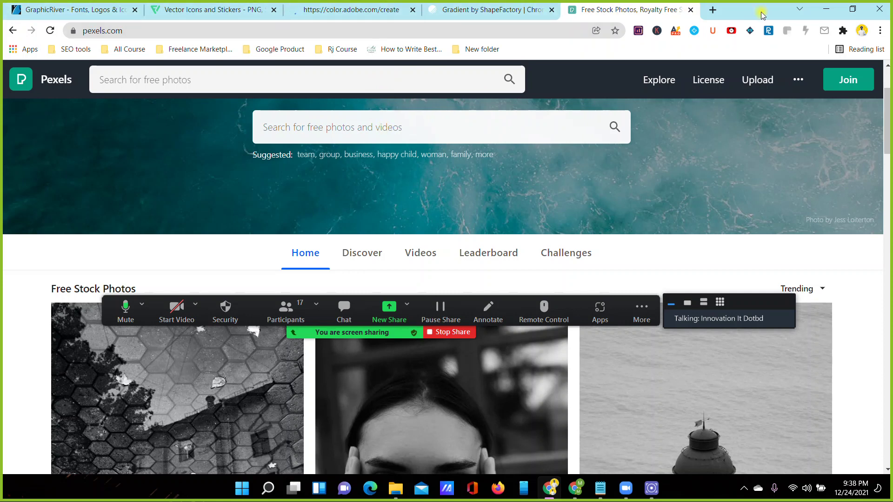
{"action": "left_click", "coordinate": [712, 11]}
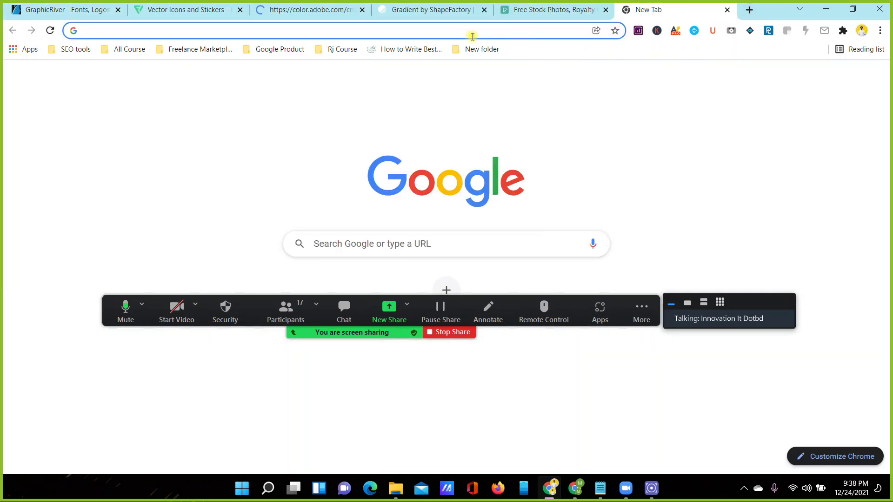
Load google.com, revisit GraphicRiver and Flaticon, and open Adobe Color's Explore section
{"action": "type", "text": "googl"}
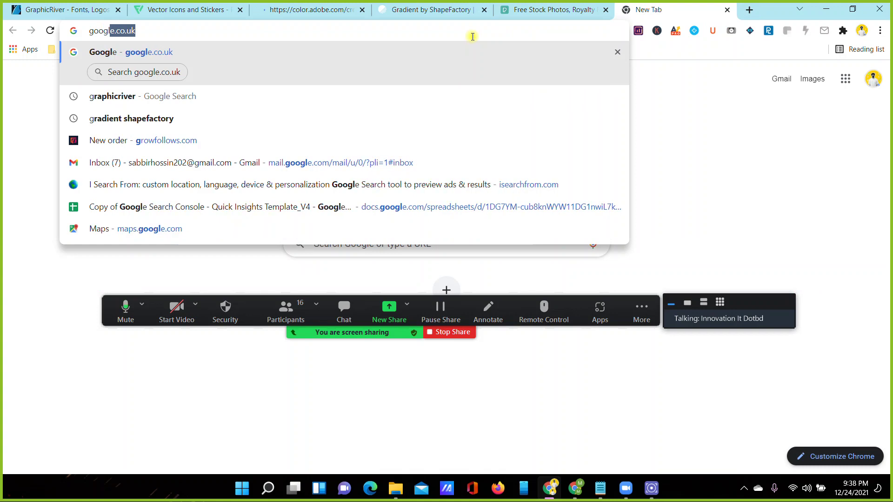
{"action": "type", "text": "e.com"}
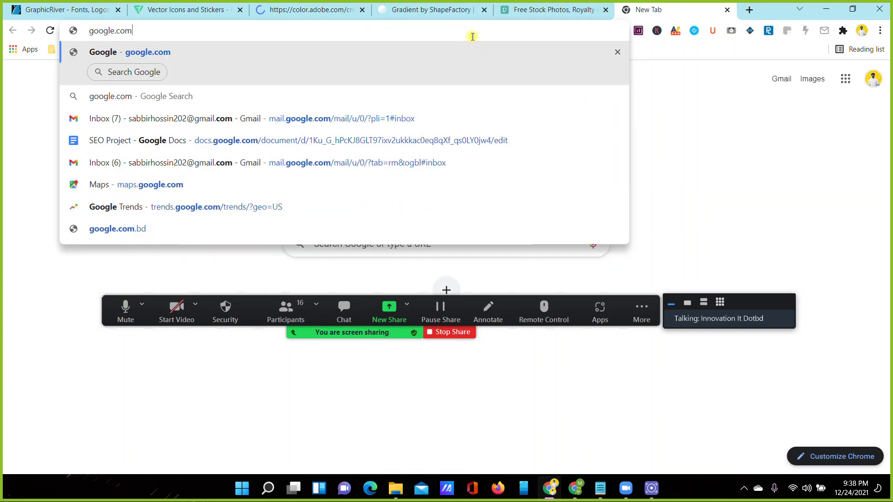
{"action": "key", "text": "Return"}
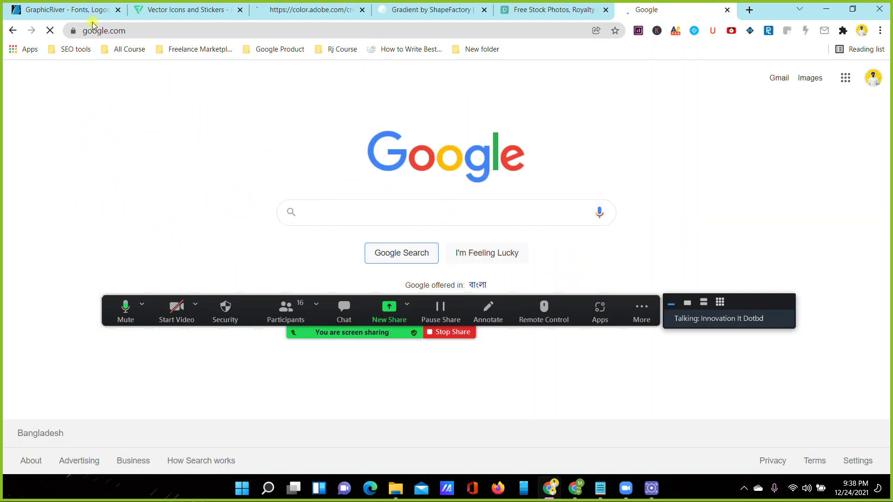
{"action": "left_click", "coordinate": [84, 9]}
{"action": "left_click", "coordinate": [186, 9]}
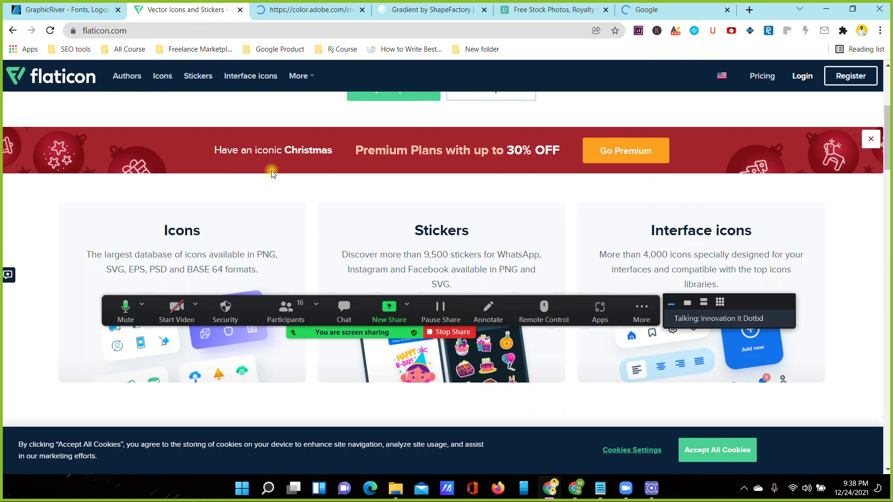
{"action": "left_click", "coordinate": [300, 10]}
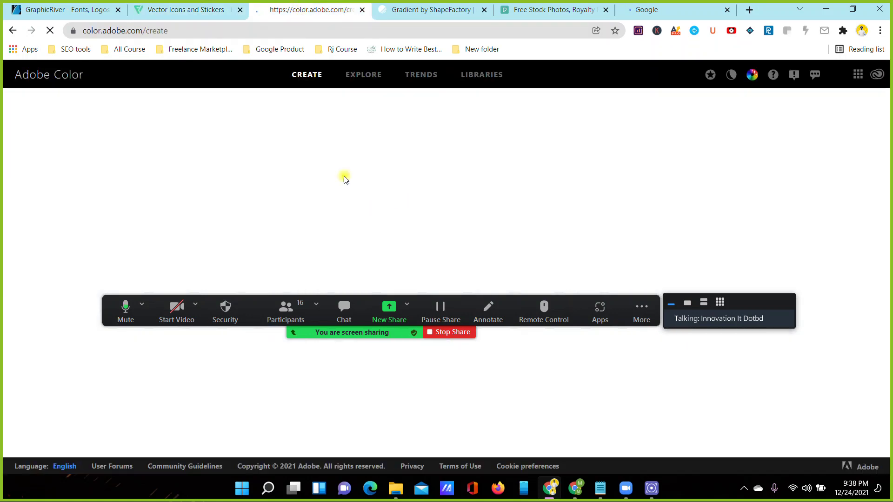
{"action": "left_click", "coordinate": [363, 74]}
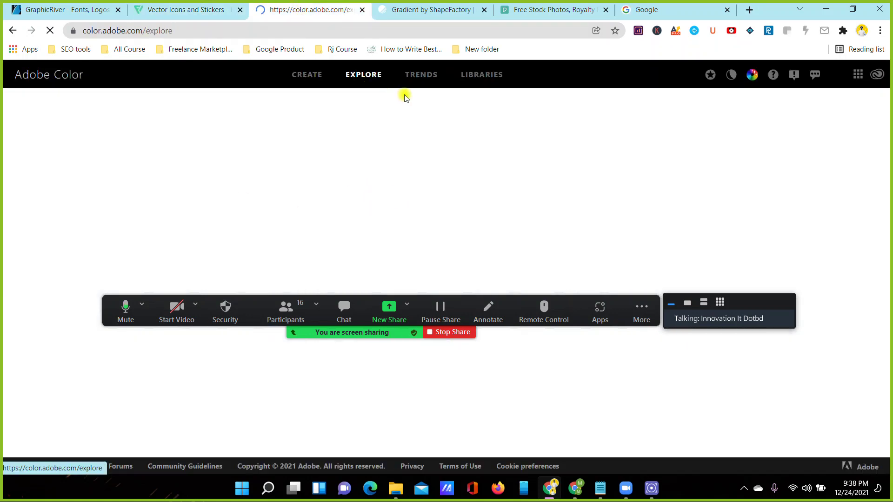
Browse the gradient and Pexels sites, then return to the Google tab
{"action": "left_click", "coordinate": [433, 10]}
{"action": "mouse_move", "coordinate": [198, 158]}
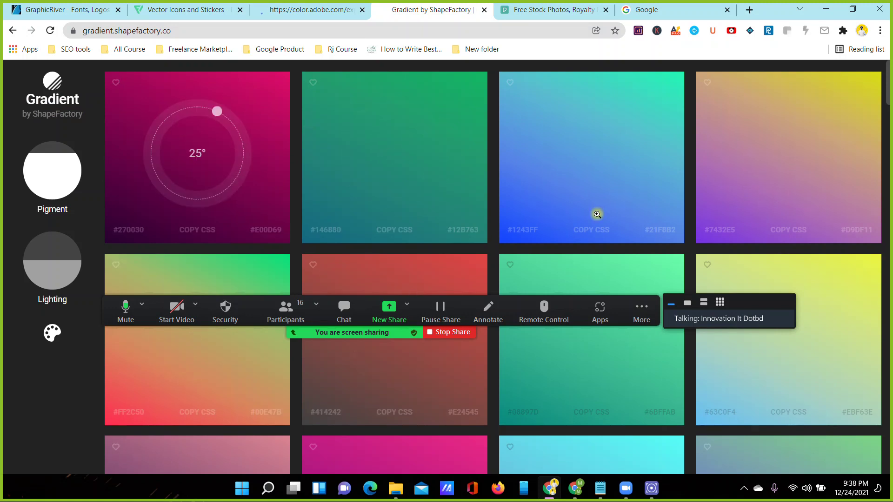
{"action": "scroll", "coordinate": [782, 220], "scroll_direction": "down", "scroll_amount": 1}
{"action": "scroll", "coordinate": [781, 220], "scroll_direction": "down", "scroll_amount": 5}
{"action": "left_click", "coordinate": [551, 10]}
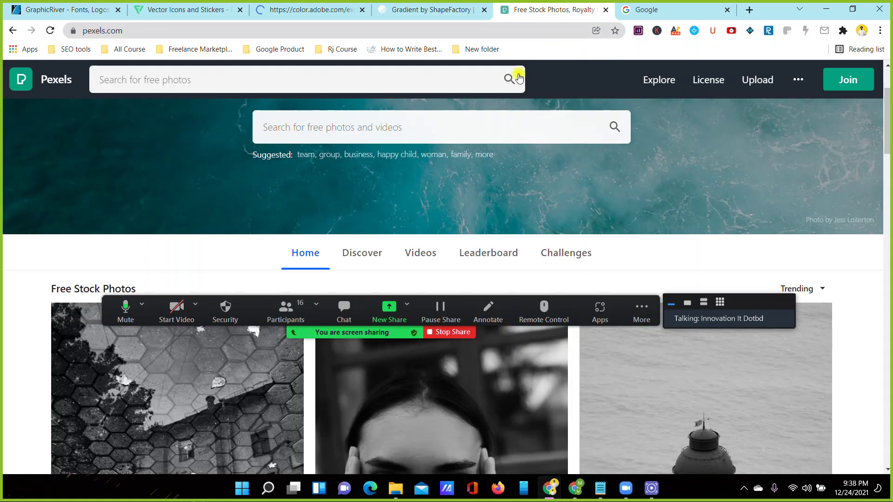
{"action": "scroll", "coordinate": [564, 227], "scroll_direction": "down", "scroll_amount": 4}
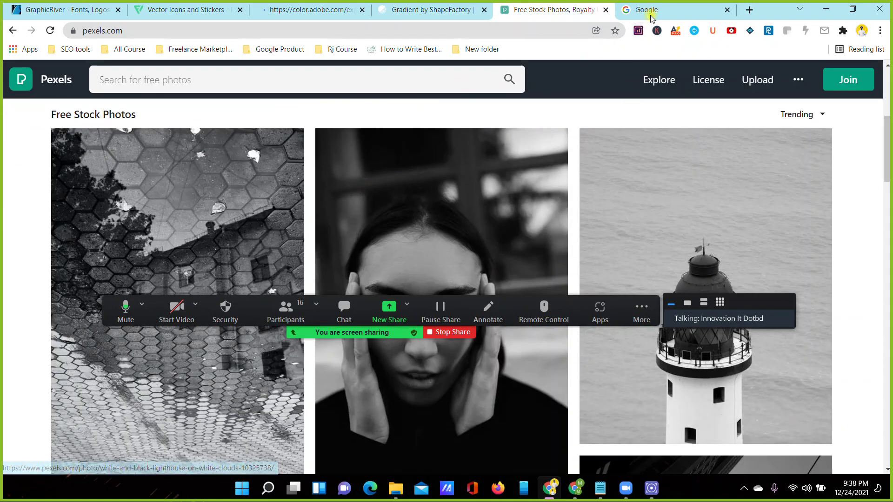
{"action": "left_click", "coordinate": [650, 11]}
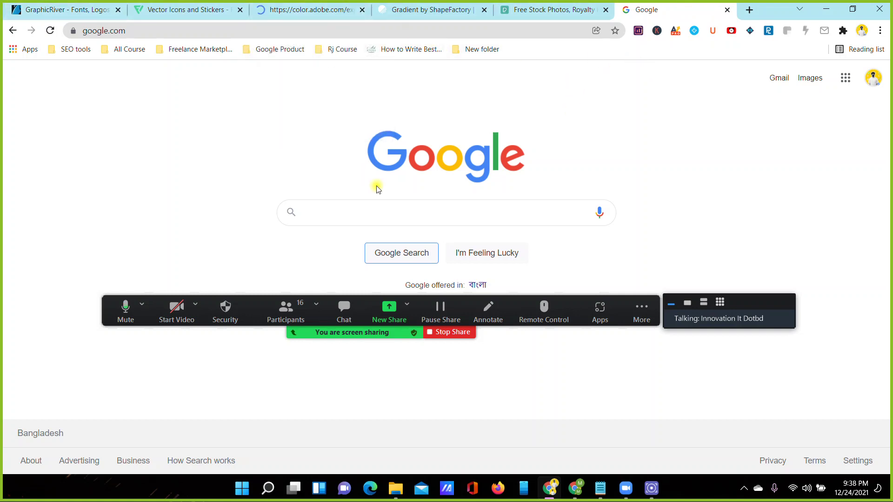
Search Google for 'photoshop download'
{"action": "left_click", "coordinate": [365, 211]}
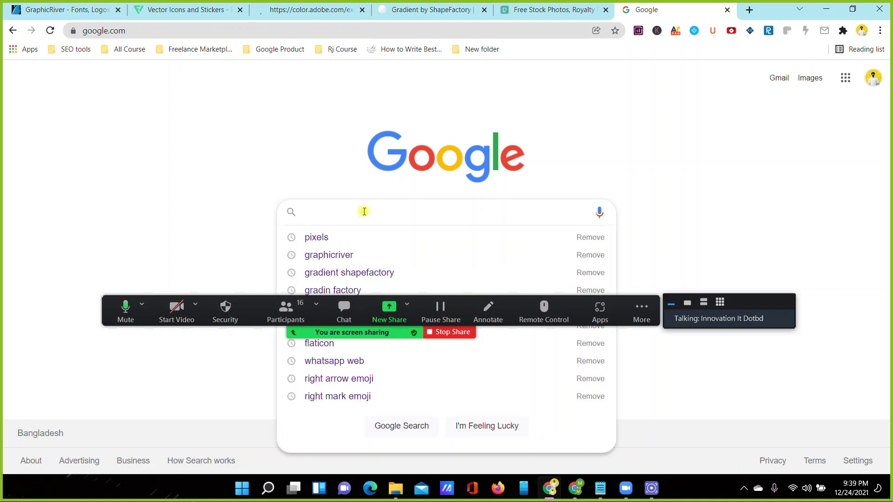
{"action": "type", "text": "photo"}
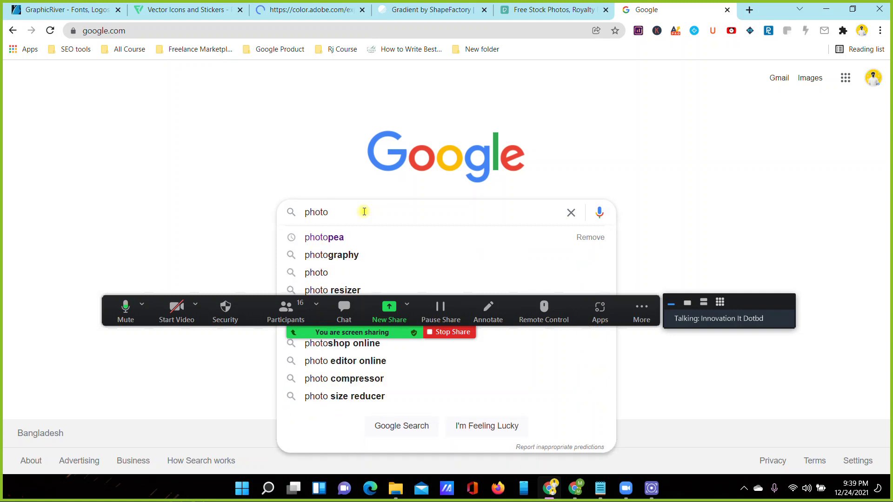
{"action": "type", "text": "shop"}
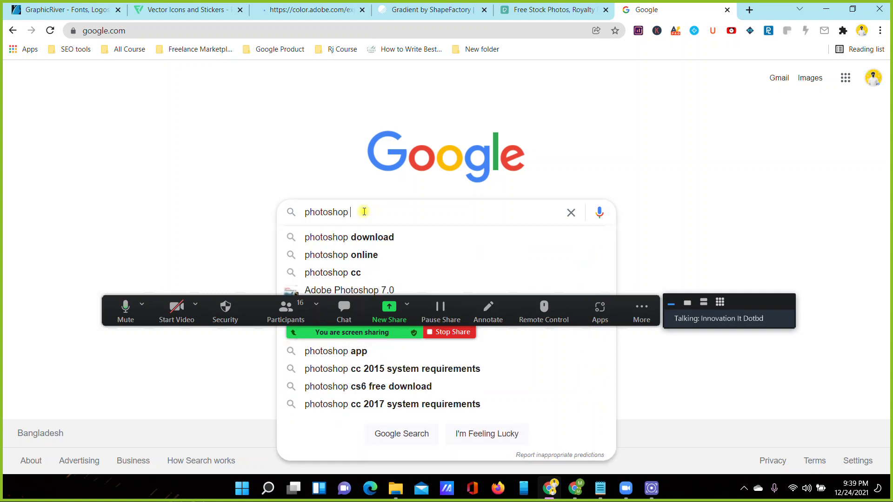
{"action": "type", "text": " download"}
{"action": "key", "text": "Return"}
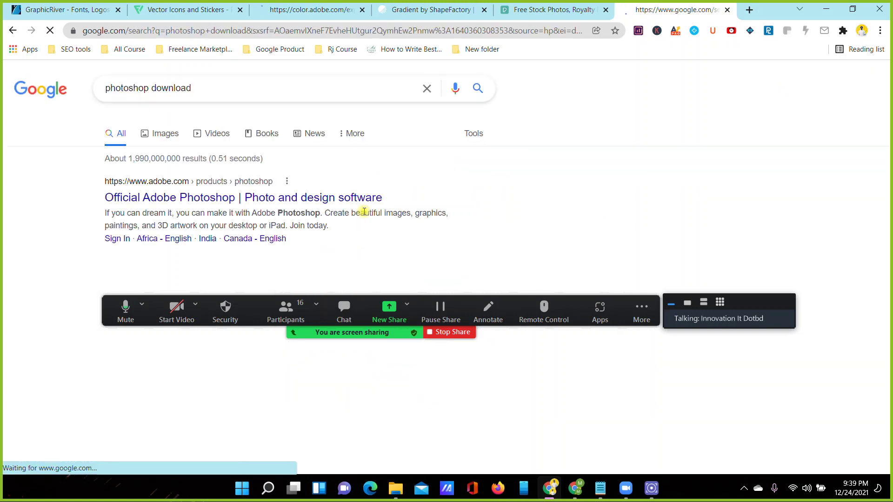
Search Google for 'photopea' in a new tab
{"action": "left_click", "coordinate": [750, 11]}
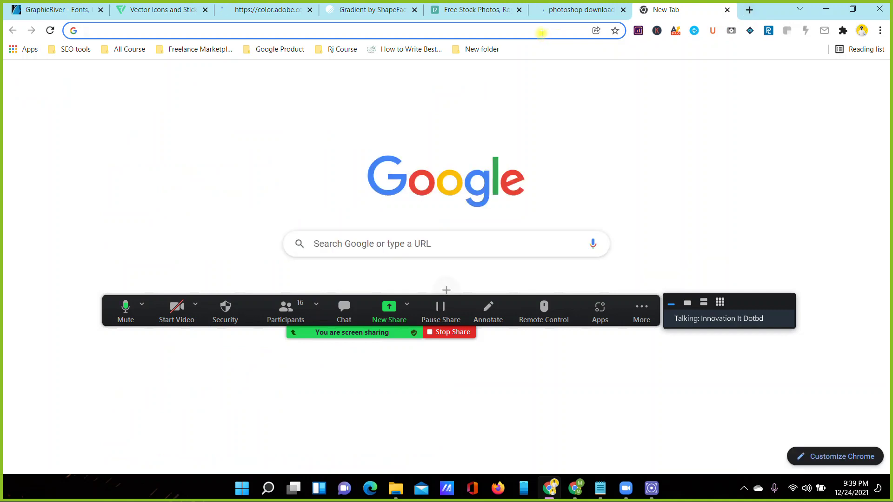
{"action": "type", "text": "c"}
{"action": "key", "text": "BackSpace"}
{"action": "type", "text": "photo"}
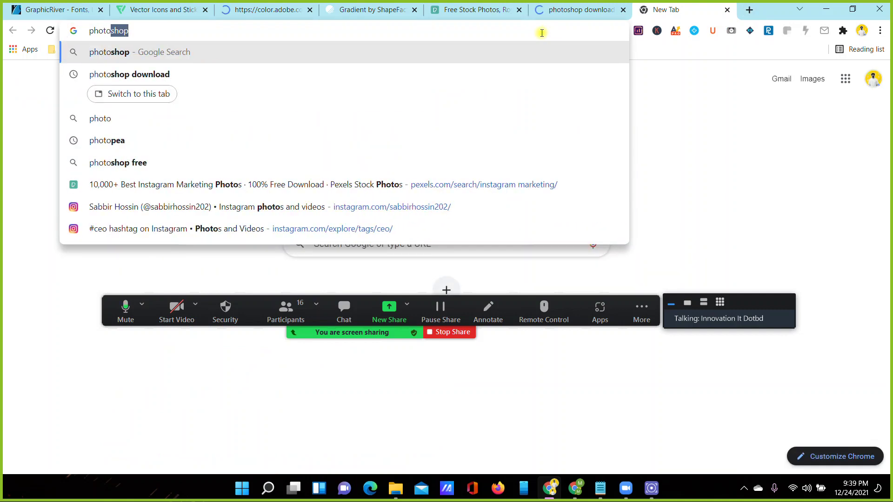
{"action": "type", "text": "pea"}
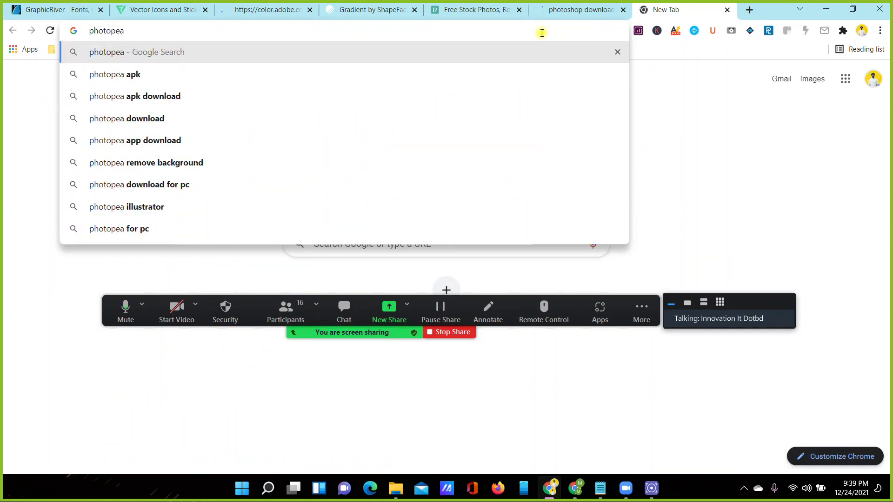
{"action": "key", "text": "Return"}
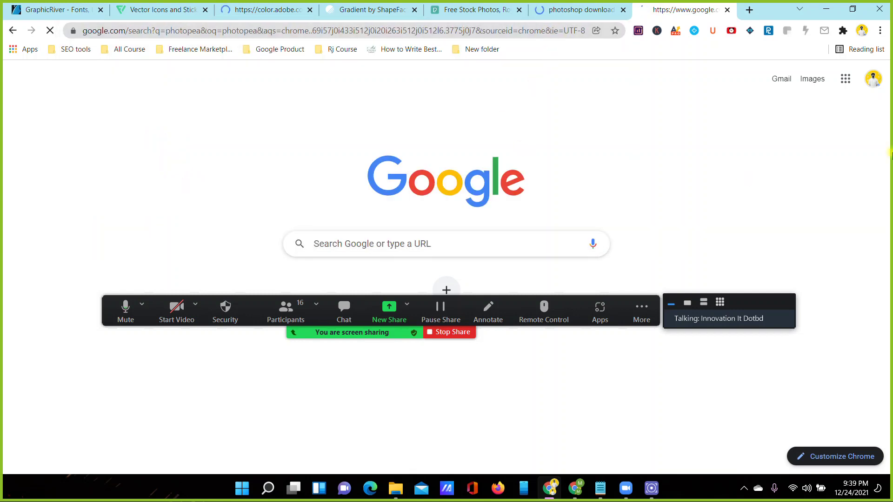
Open Photopea from the results, close its intro overlay, and return to the 'photoshop download' results
{"action": "left_click", "coordinate": [185, 199]}
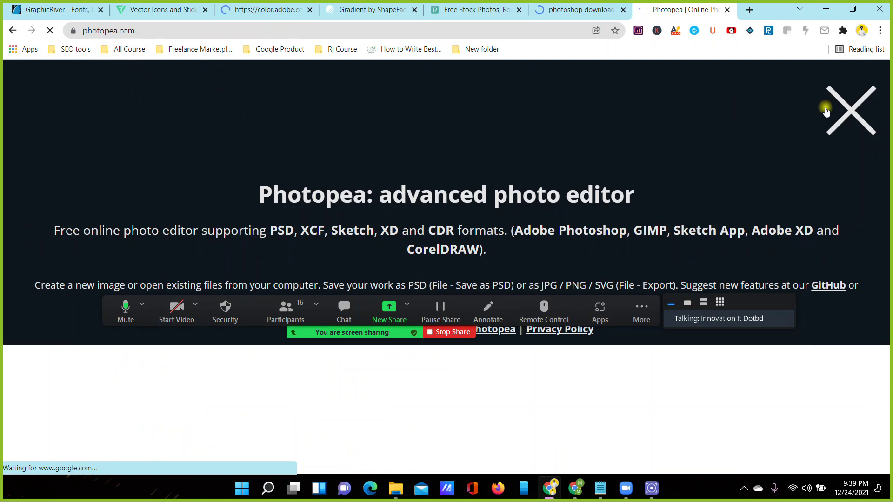
{"action": "left_click", "coordinate": [854, 107]}
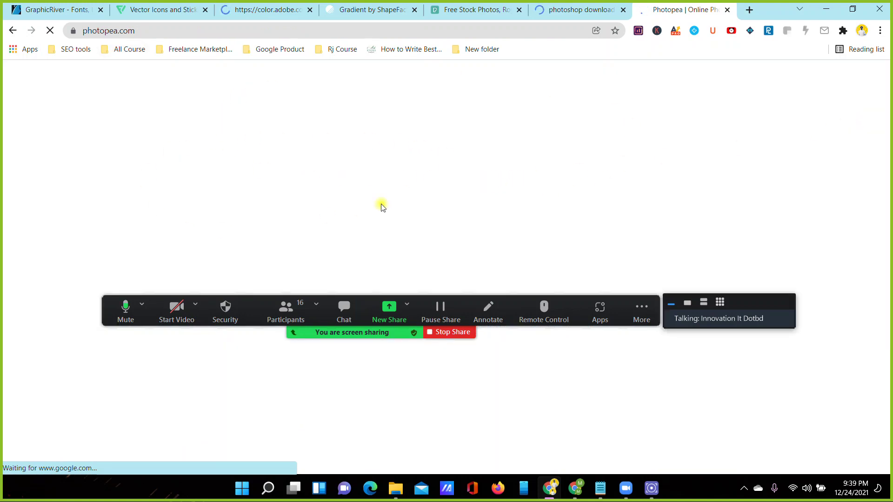
{"action": "left_click", "coordinate": [575, 11]}
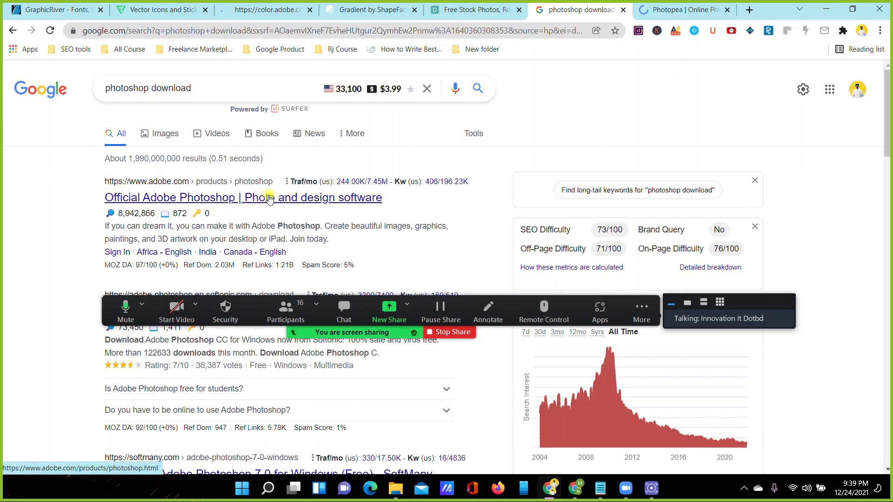
Replace the Google query with 'getintopc' and search
{"action": "scroll", "coordinate": [297, 172], "scroll_direction": "down", "scroll_amount": 3}
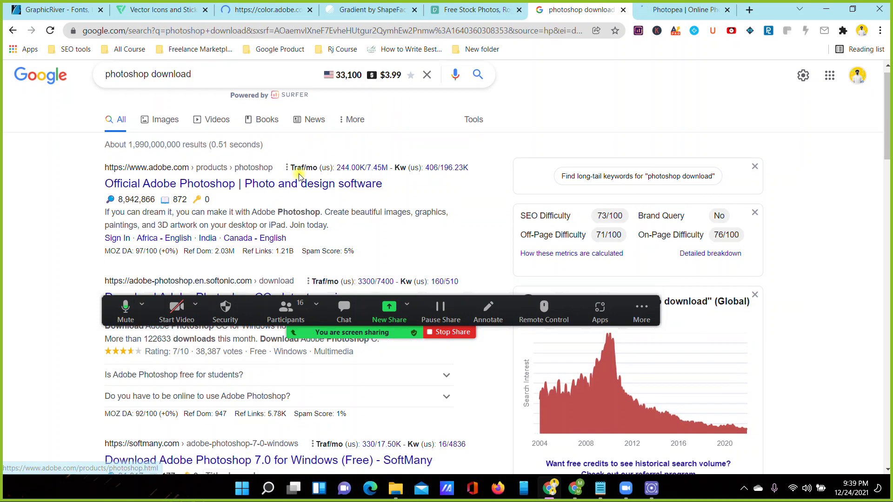
{"action": "scroll", "coordinate": [135, 194], "scroll_direction": "up", "scroll_amount": 3}
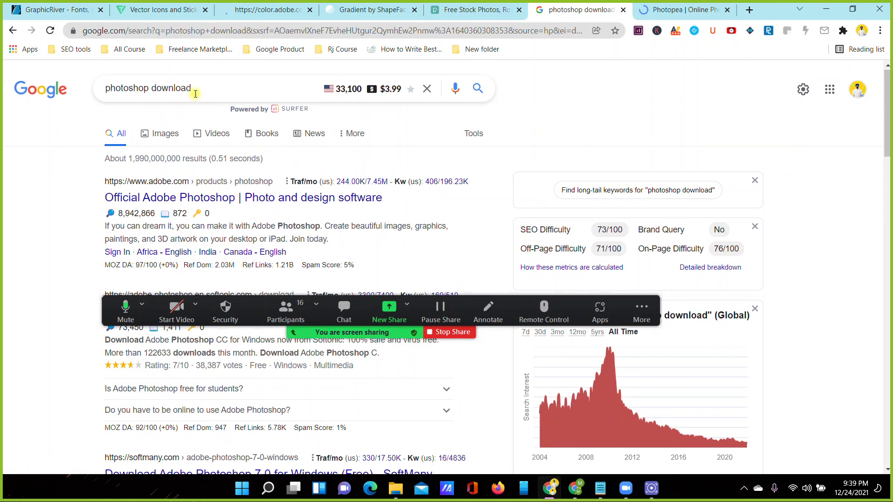
{"action": "left_click_drag", "start_coordinate": [195, 95], "coordinate": [99, 95]}
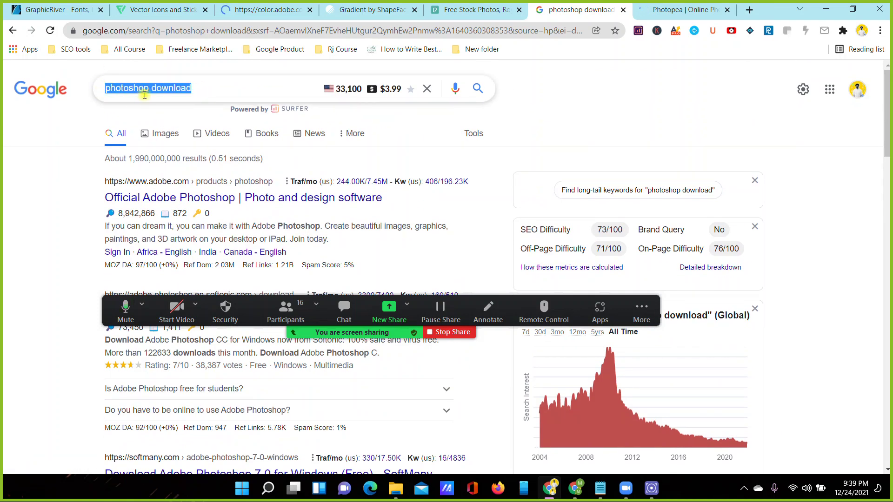
{"action": "key", "text": "BackSpace"}
{"action": "type", "text": "ge"}
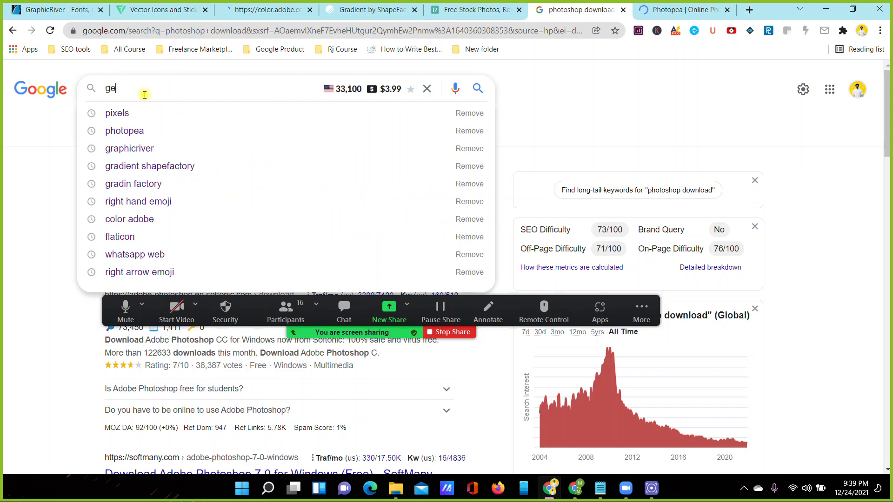
{"action": "type", "text": "tintopc"}
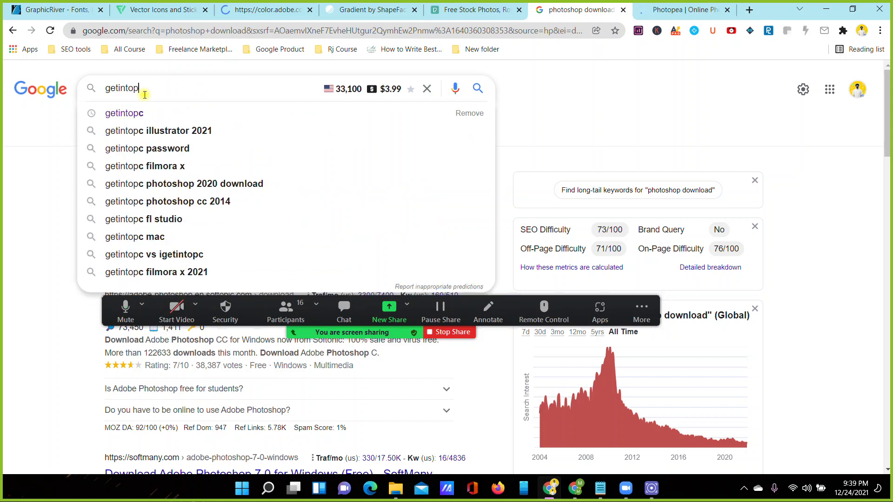
{"action": "key", "text": "Return"}
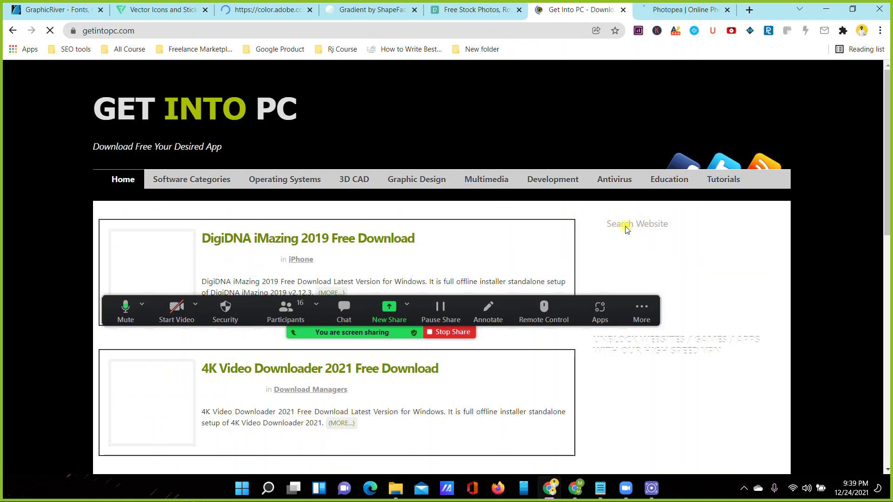
Search Get Into PC for 'photoshop 2018' and open the Adobe Photoshop CC 2018 v19 page
{"action": "scroll", "coordinate": [604, 219], "scroll_direction": "down", "scroll_amount": 1}
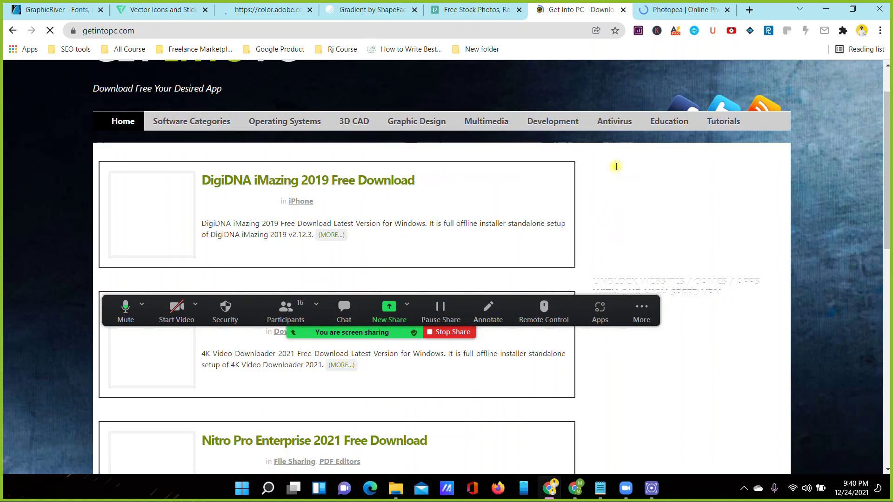
{"action": "left_click", "coordinate": [616, 167]}
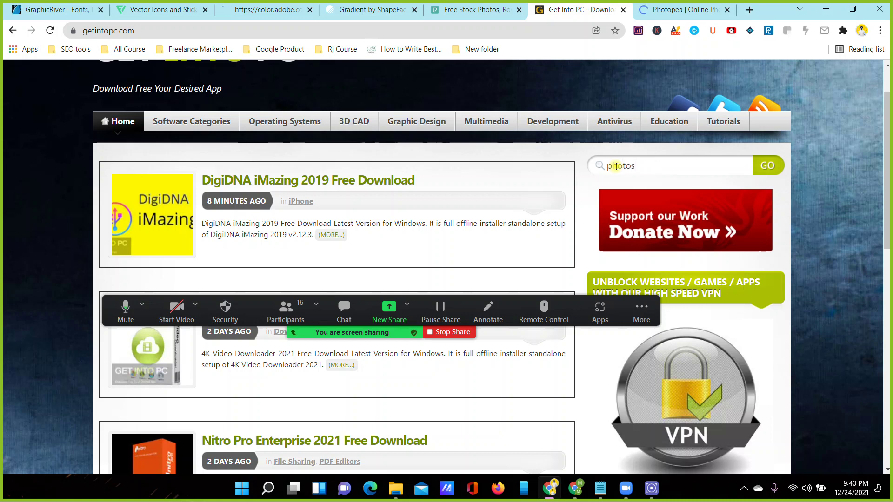
{"action": "type", "text": "photoshop 2018"}
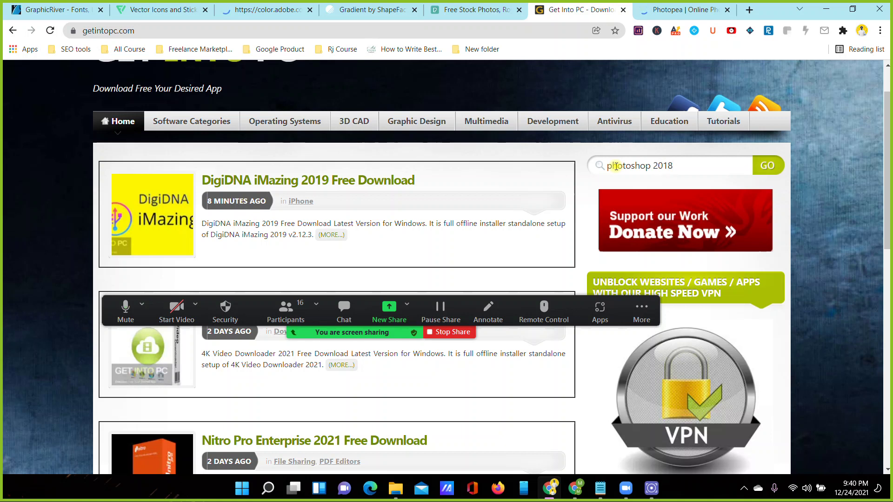
{"action": "key", "text": "Return"}
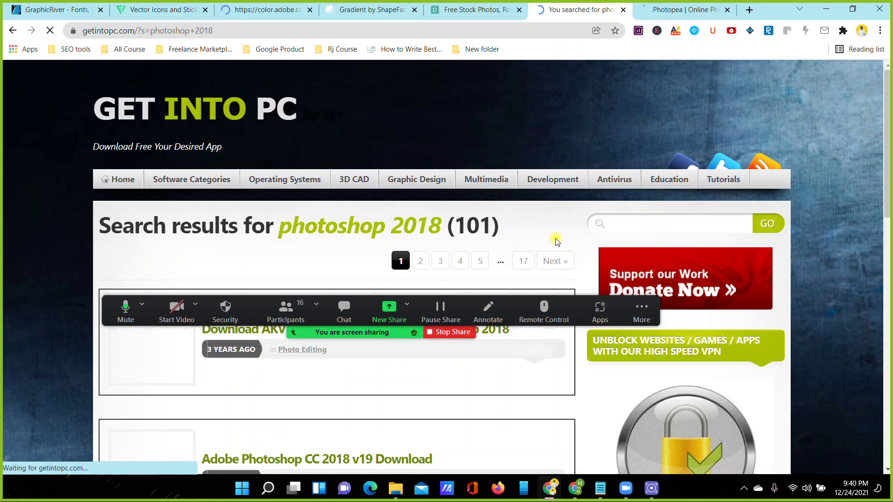
{"action": "scroll", "coordinate": [465, 219], "scroll_direction": "down", "scroll_amount": 2}
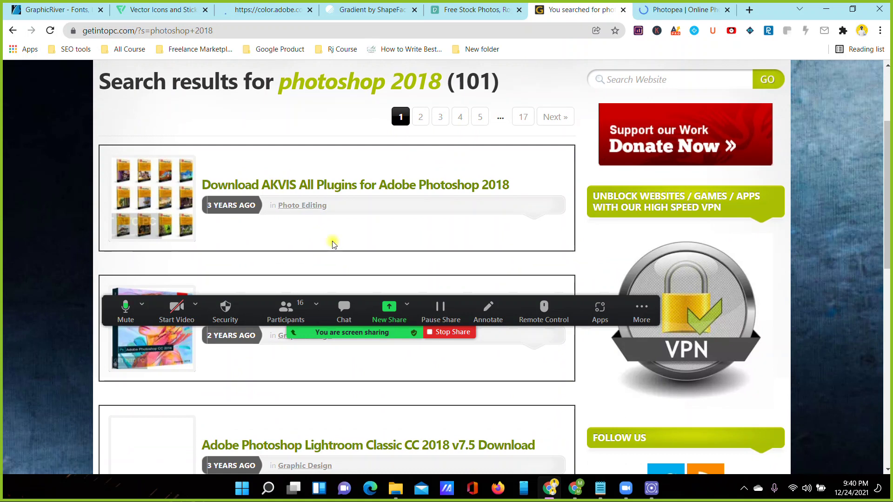
{"action": "scroll", "coordinate": [454, 211], "scroll_direction": "down", "scroll_amount": 1}
{"action": "scroll", "coordinate": [453, 211], "scroll_direction": "down", "scroll_amount": 1}
{"action": "scroll", "coordinate": [475, 219], "scroll_direction": "down", "scroll_amount": 1}
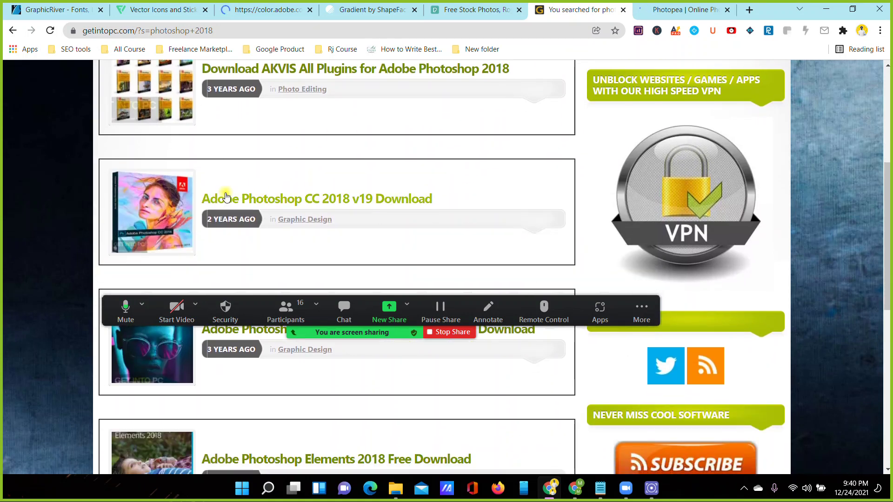
{"action": "left_click", "coordinate": [305, 202]}
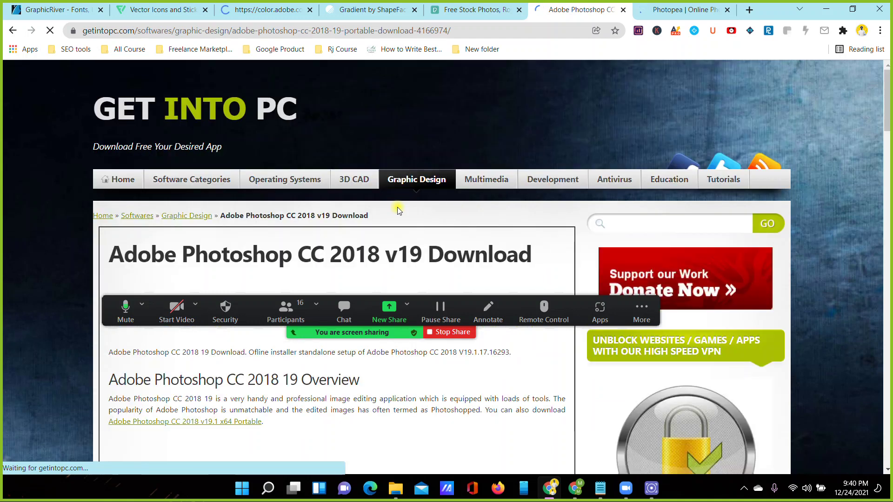
Scroll the Photoshop CC 2018 v19 page down to its system requirements and 32/64-bit download links
{"action": "scroll", "coordinate": [496, 190], "scroll_direction": "down", "scroll_amount": 5}
{"action": "scroll", "coordinate": [400, 190], "scroll_direction": "down", "scroll_amount": 5}
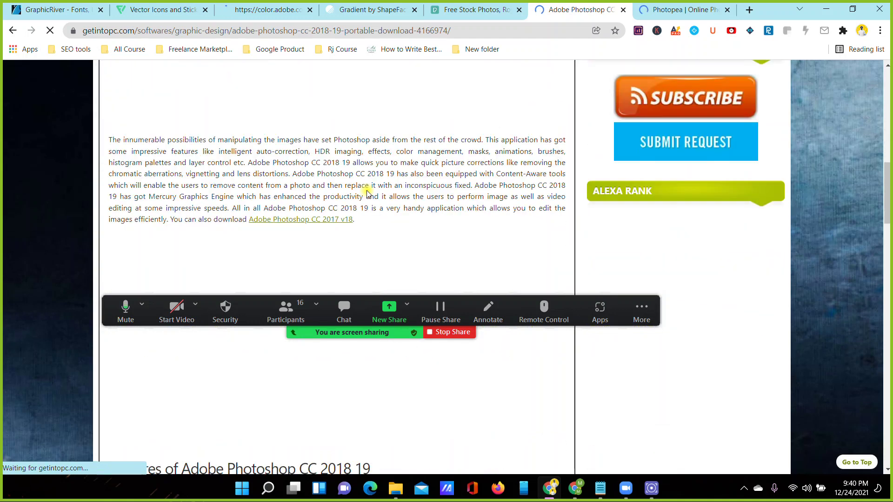
{"action": "scroll", "coordinate": [369, 191], "scroll_direction": "down", "scroll_amount": 3}
{"action": "scroll", "coordinate": [307, 203], "scroll_direction": "down", "scroll_amount": 3}
{"action": "scroll", "coordinate": [302, 205], "scroll_direction": "down", "scroll_amount": 3}
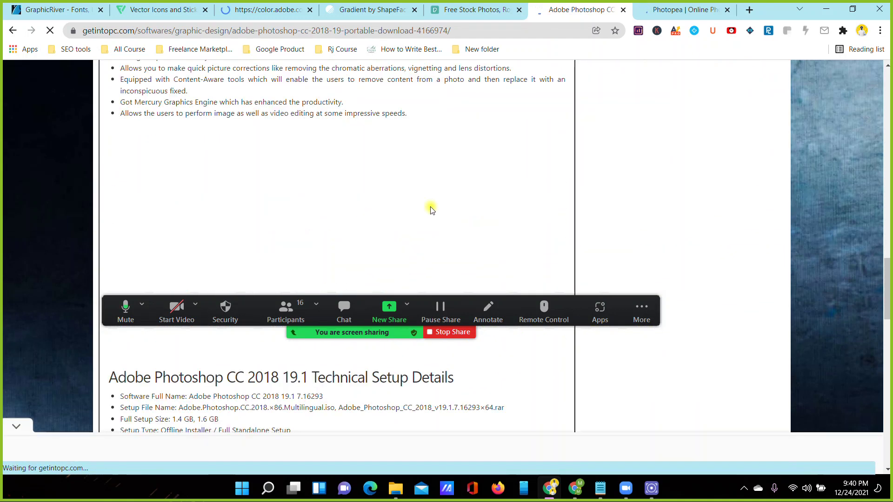
{"action": "scroll", "coordinate": [441, 185], "scroll_direction": "down", "scroll_amount": 3}
{"action": "scroll", "coordinate": [326, 196], "scroll_direction": "down", "scroll_amount": 4}
{"action": "scroll", "coordinate": [255, 193], "scroll_direction": "down", "scroll_amount": 5}
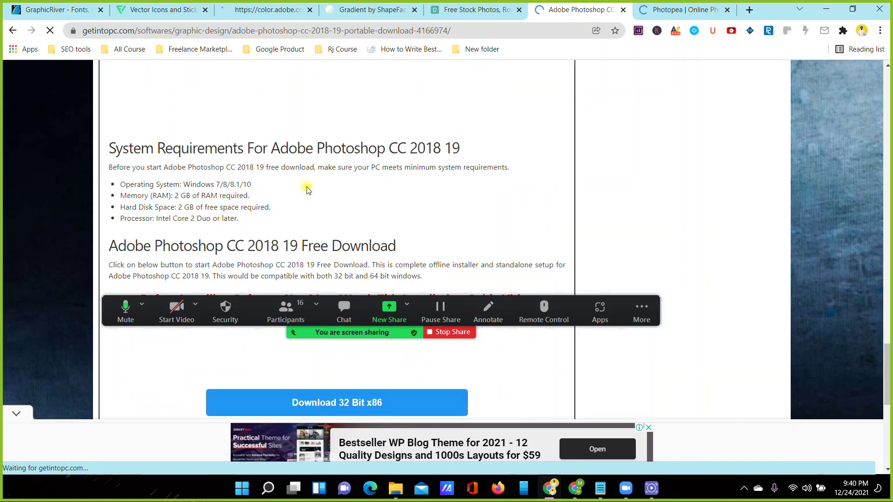
{"action": "scroll", "coordinate": [309, 185], "scroll_direction": "down", "scroll_amount": 5}
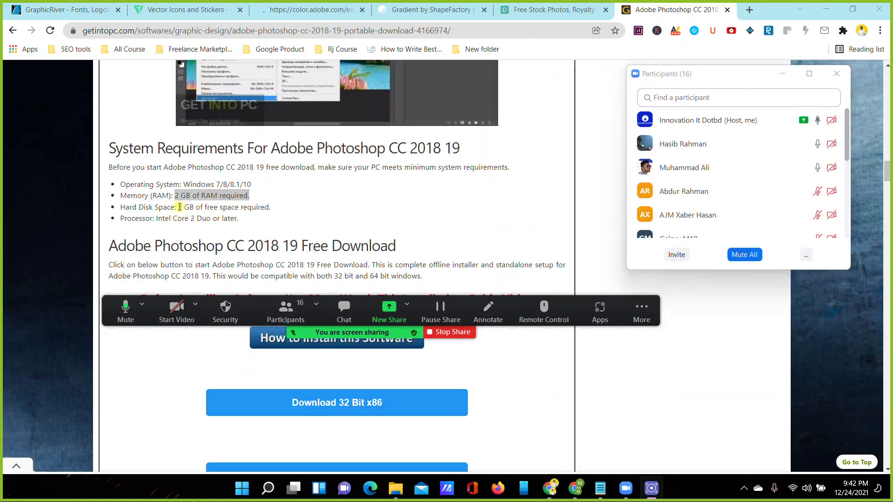
Highlight the 2 GB disk space, processor and operating system requirements, then clear the selection
{"action": "left_click_drag", "start_coordinate": [180, 207], "coordinate": [181, 207]}
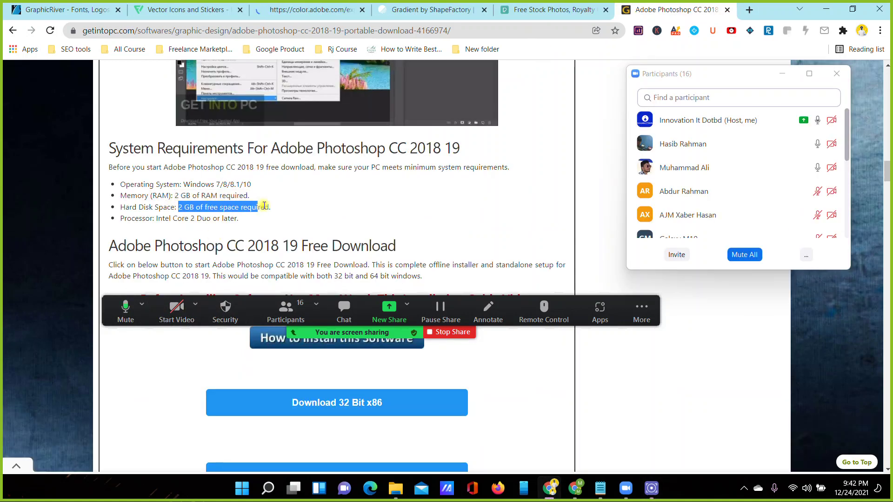
{"action": "left_click_drag", "start_coordinate": [185, 207], "coordinate": [275, 211]}
{"action": "left_click_drag", "start_coordinate": [157, 218], "coordinate": [256, 225]}
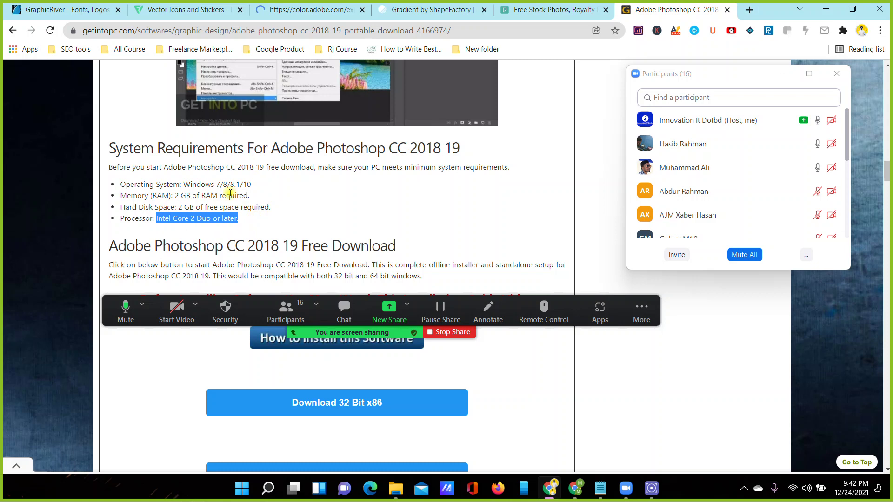
{"action": "left_click_drag", "start_coordinate": [182, 184], "coordinate": [234, 184]}
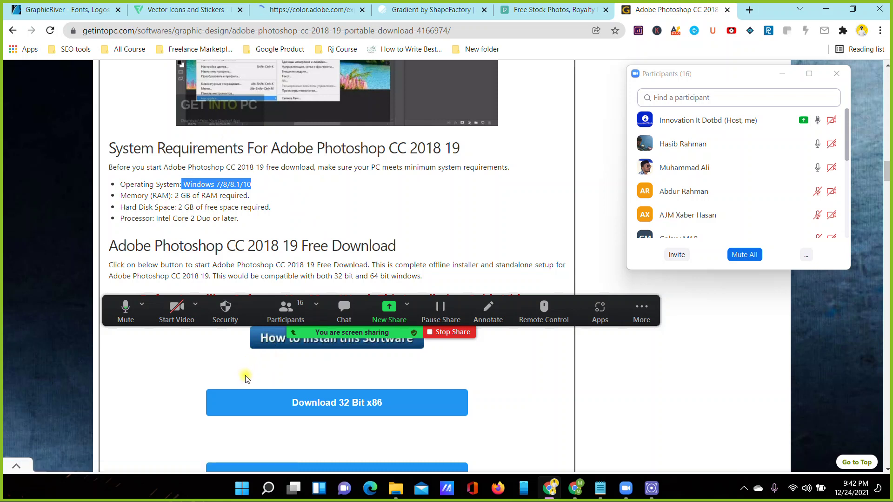
{"action": "left_click", "coordinate": [255, 385]}
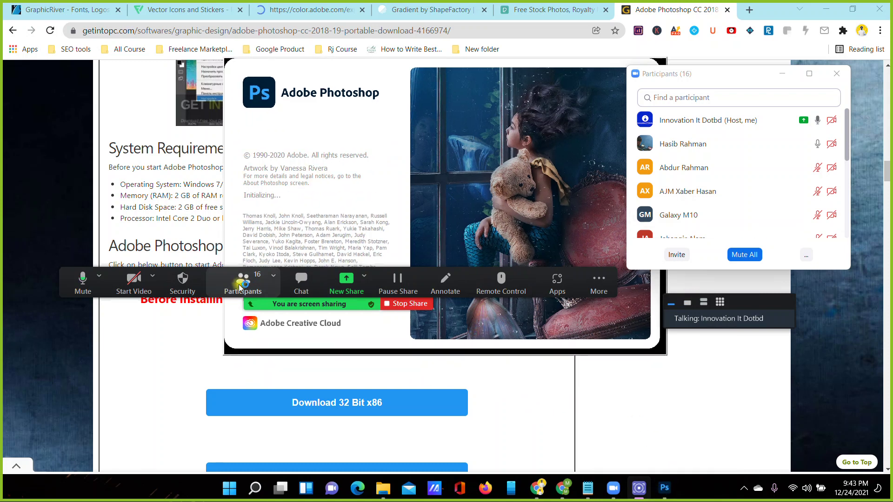
Mute all Zoom participants and move the meeting controls aside
{"action": "left_click", "coordinate": [743, 255]}
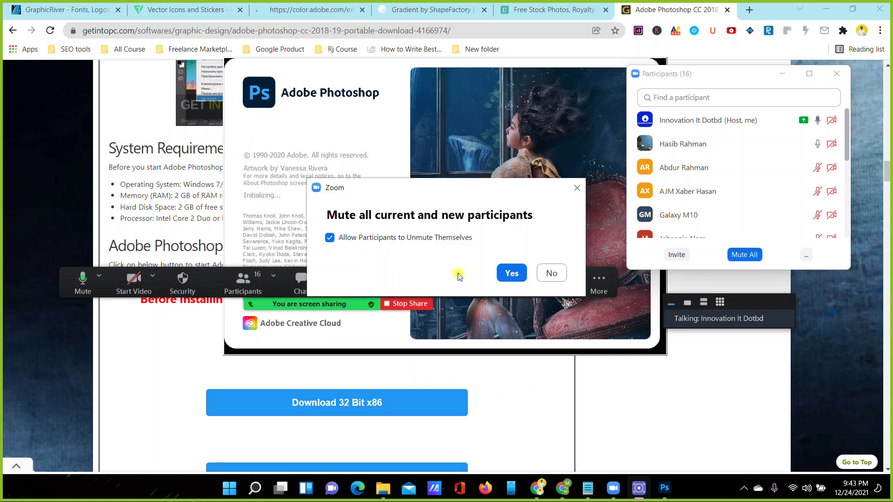
{"action": "left_click", "coordinate": [512, 274]}
{"action": "mouse_move", "coordinate": [311, 306]}
{"action": "left_mouse_down"}
{"action": "mouse_move", "coordinate": [427, 352]}
{"action": "mouse_move", "coordinate": [429, 371]}
{"action": "left_mouse_up"}
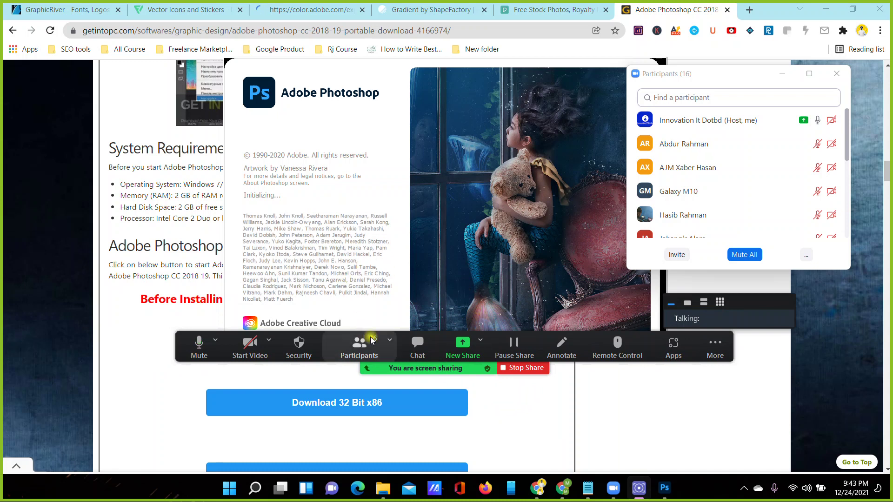
Move the Participants list aside and open a new Chrome tab
{"action": "left_click", "coordinate": [128, 111]}
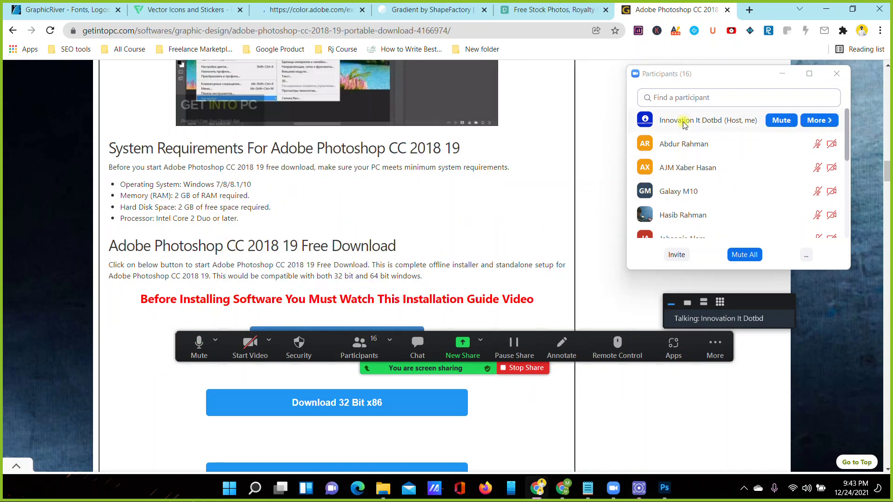
{"action": "left_click_drag", "start_coordinate": [710, 80], "coordinate": [84, 94]}
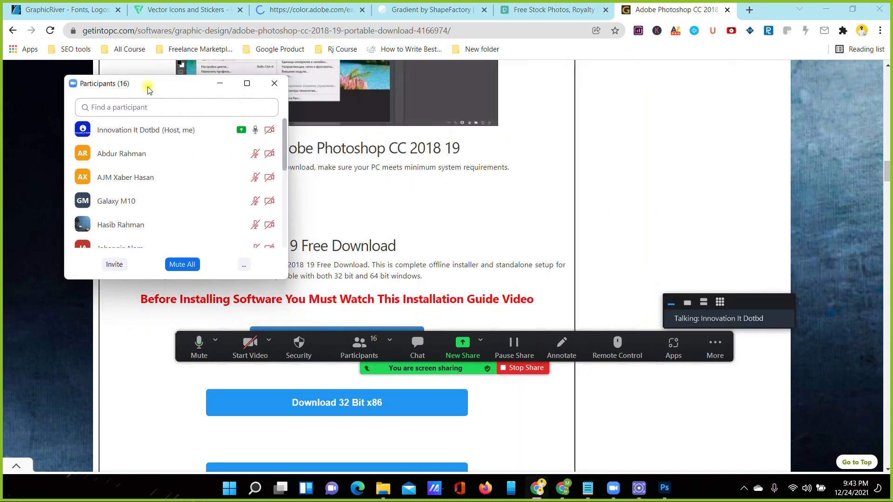
{"action": "left_click", "coordinate": [749, 10]}
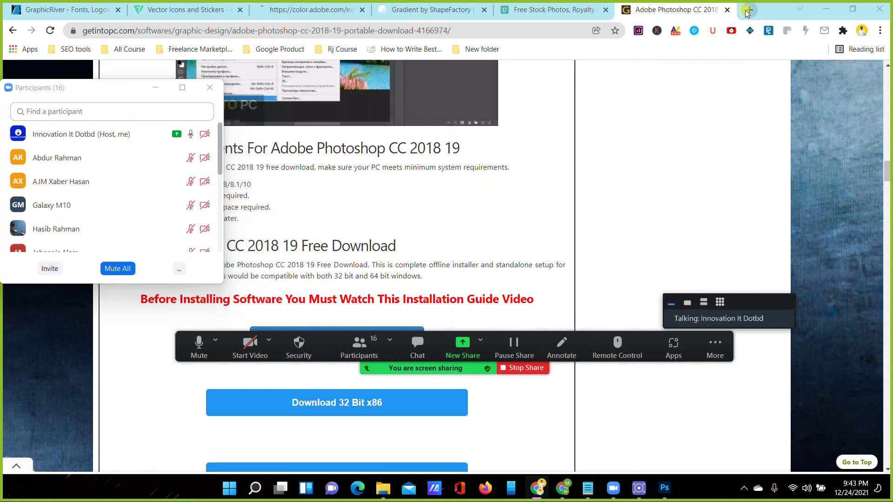
Hide the meeting participants list and search Google for 'banglalink banner'
{"action": "left_click", "coordinate": [155, 88]}
{"action": "left_click", "coordinate": [209, 34]}
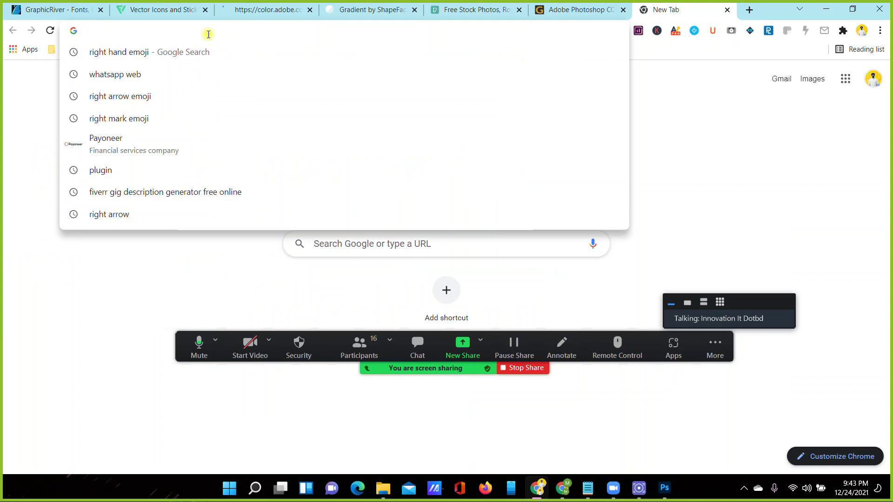
{"action": "type", "text": "bangla"}
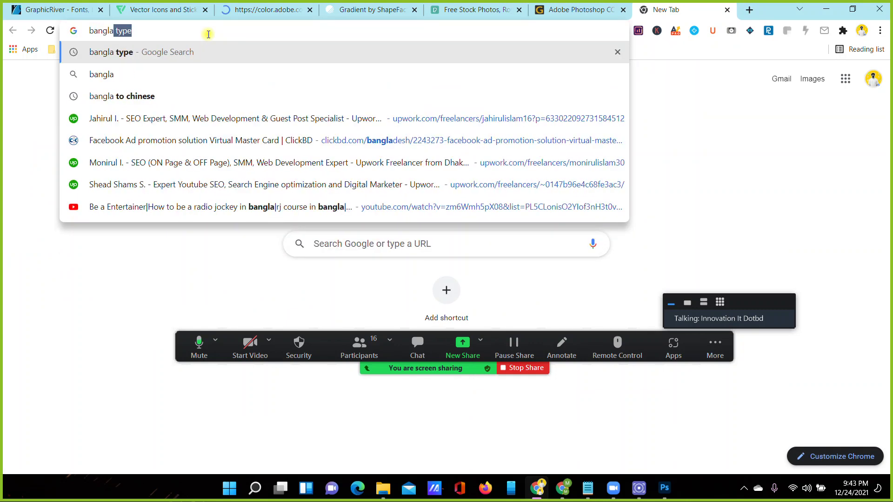
{"action": "type", "text": "link "}
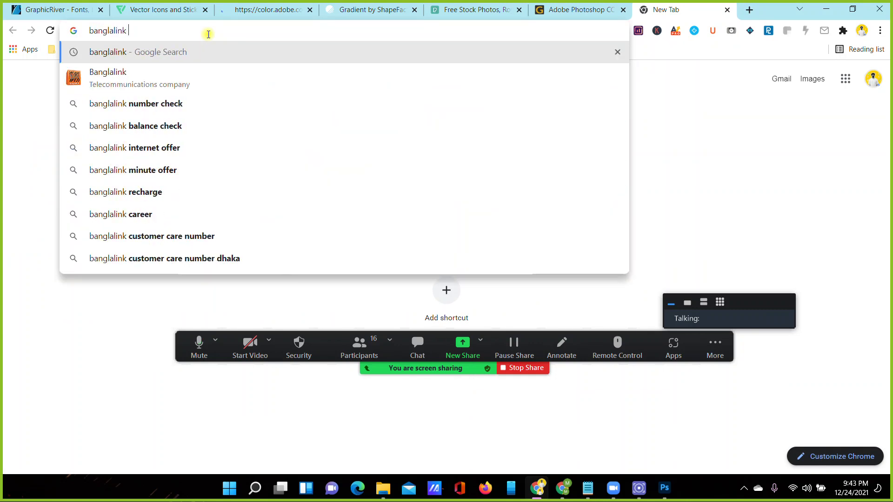
{"action": "type", "text": "ads"}
{"action": "key", "text": "BackSpace"}
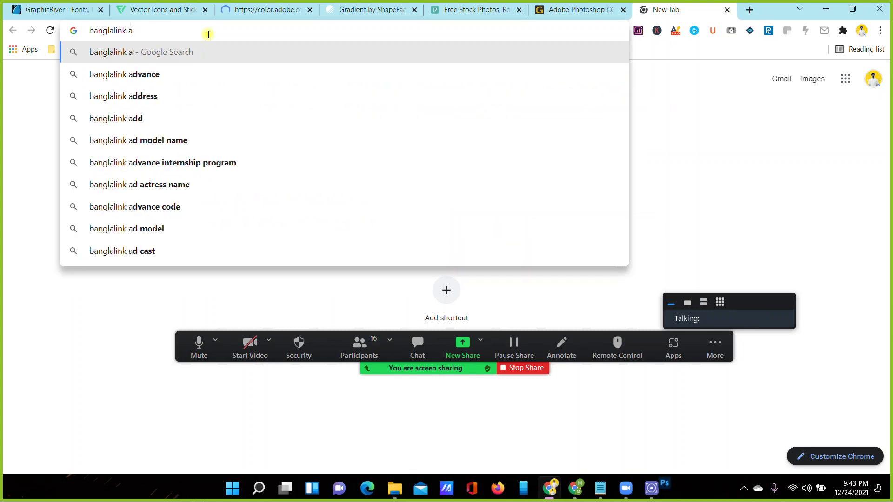
{"action": "key", "text": "BackSpace"}
{"action": "key", "text": "BackSpace"}
{"action": "type", "text": "banner"}
{"action": "key", "text": "Return"}
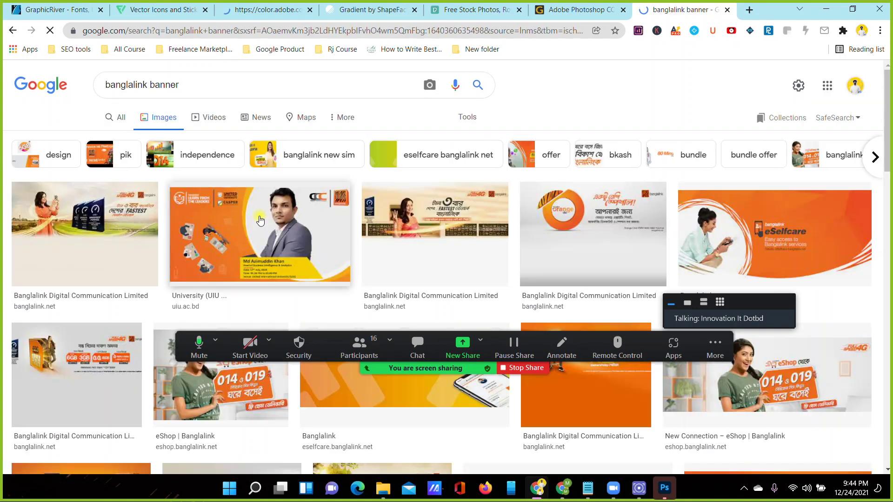
{"action": "scroll", "coordinate": [120, 205], "scroll_direction": "down", "scroll_amount": 3}
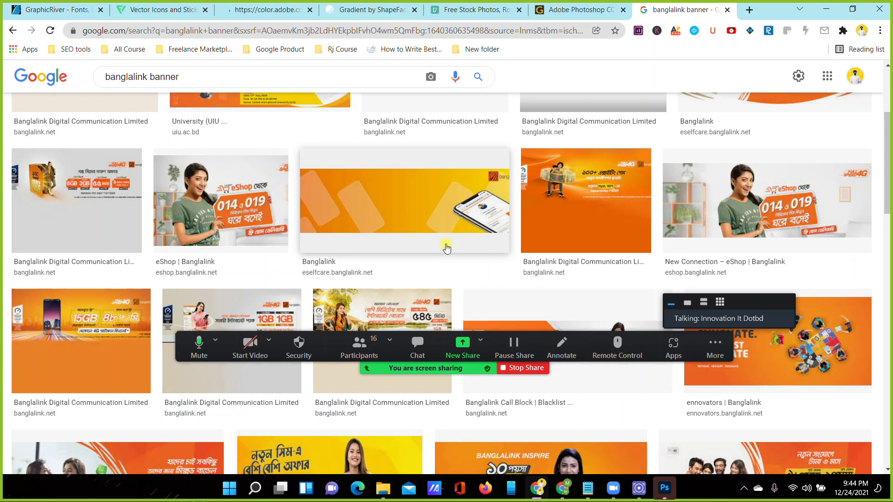
{"action": "scroll", "coordinate": [447, 248], "scroll_direction": "down", "scroll_amount": 4}
{"action": "scroll", "coordinate": [294, 159], "scroll_direction": "down", "scroll_amount": 5}
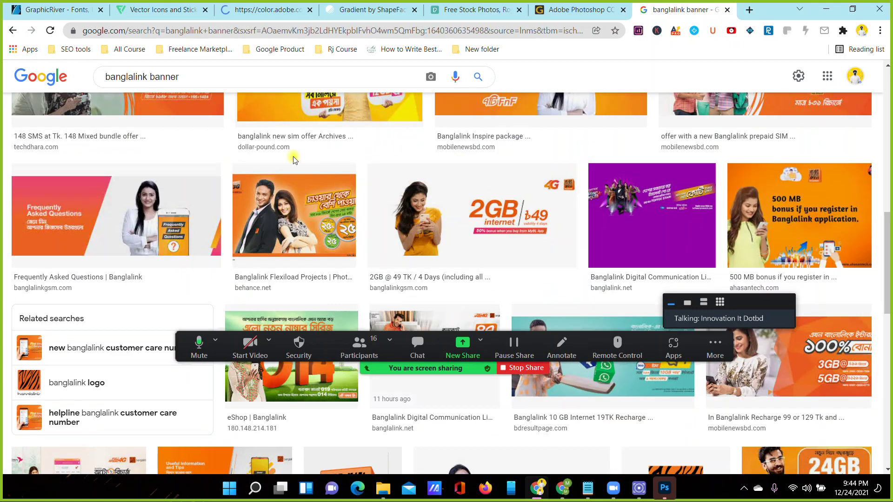
{"action": "scroll", "coordinate": [825, 246], "scroll_direction": "up", "scroll_amount": 1}
{"action": "scroll", "coordinate": [825, 247], "scroll_direction": "up", "scroll_amount": 3}
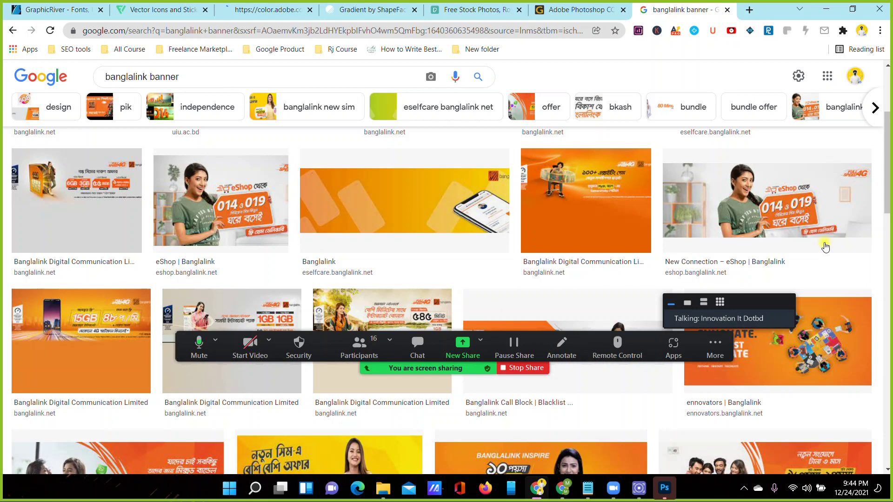
{"action": "scroll", "coordinate": [812, 232], "scroll_direction": "up", "scroll_amount": 2}
{"action": "scroll", "coordinate": [809, 231], "scroll_direction": "up", "scroll_amount": 1}
{"action": "scroll", "coordinate": [810, 231], "scroll_direction": "up", "scroll_amount": 1}
{"action": "scroll", "coordinate": [809, 231], "scroll_direction": "up", "scroll_amount": 1}
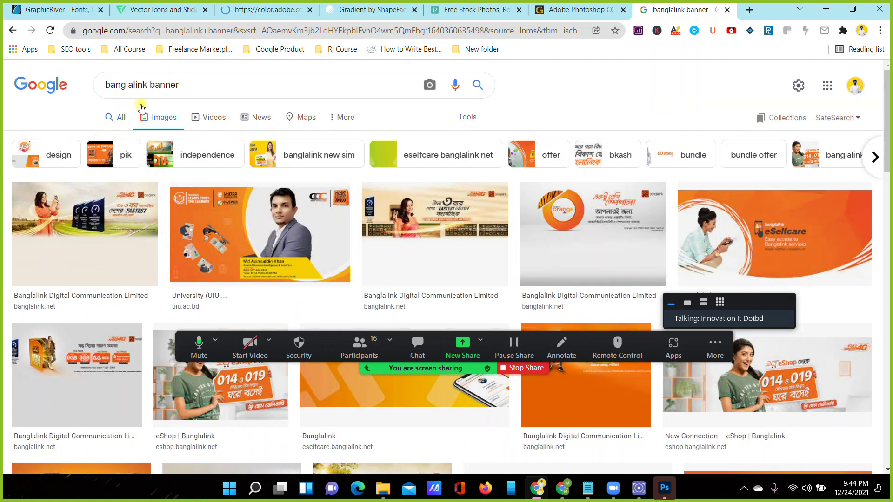
{"action": "left_click_drag", "start_coordinate": [188, 83], "coordinate": [104, 88]}
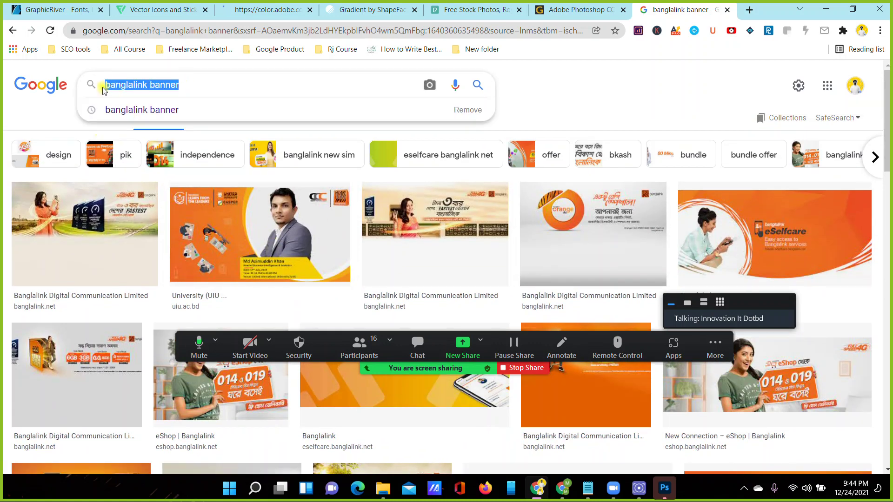
Replace the query with 'photo manipulation' from the suggestions and scroll the image results
{"action": "key", "text": "BackSpace"}
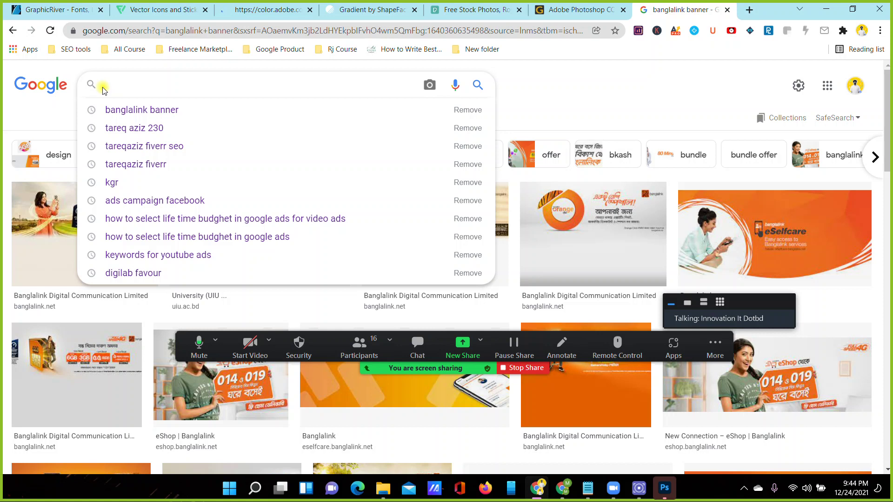
{"action": "type", "text": "pot"}
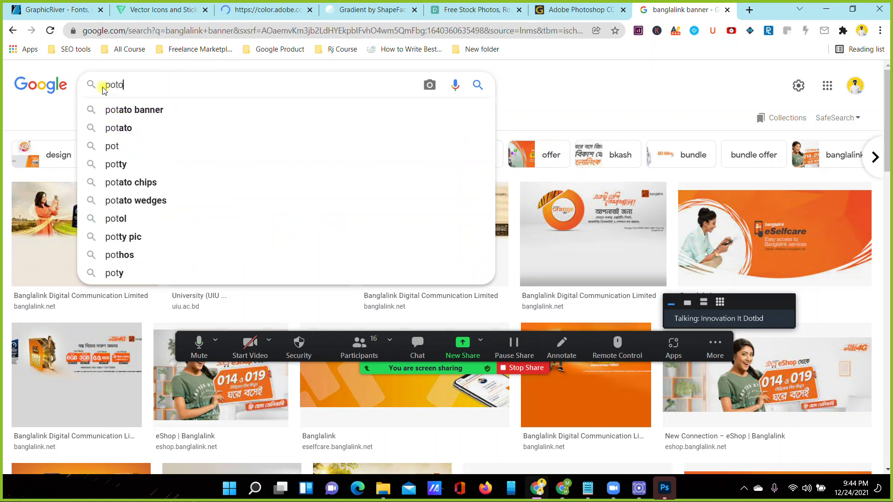
{"action": "type", "text": "o"}
{"action": "key", "text": "BackSpace"}
{"action": "key", "text": "BackSpace"}
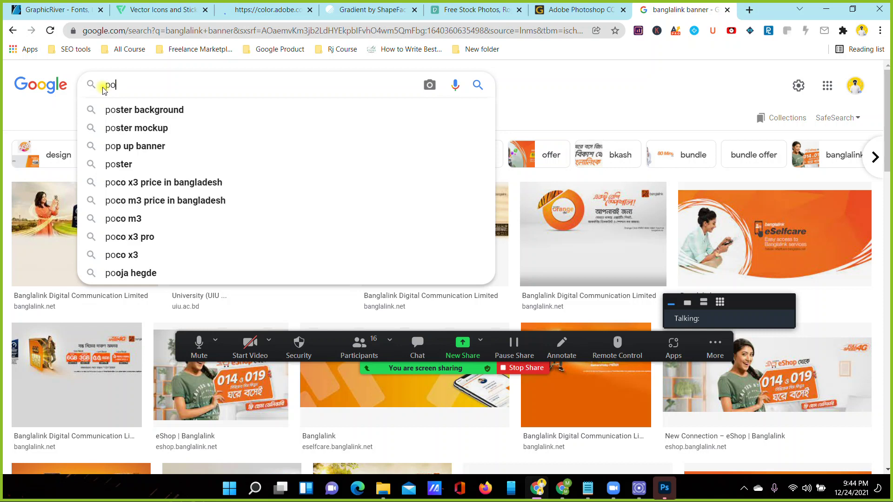
{"action": "key", "text": "BackSpace"}
{"action": "type", "text": "hoto "}
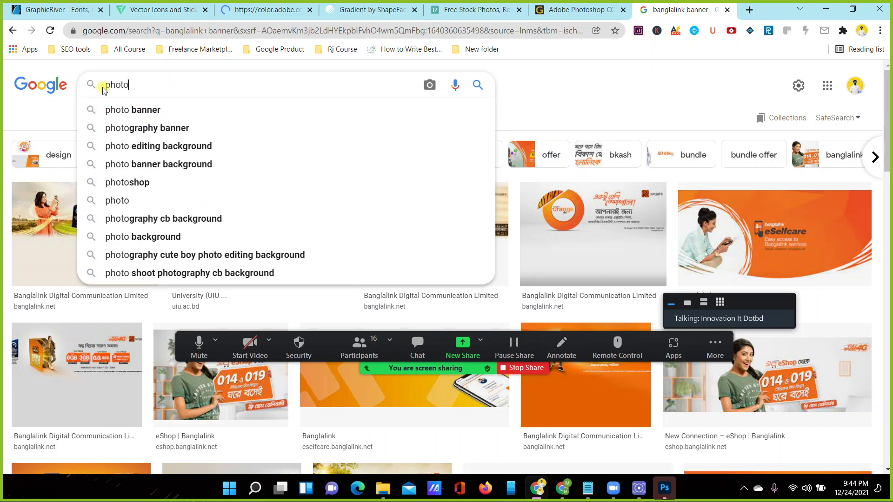
{"action": "type", "text": "manu"}
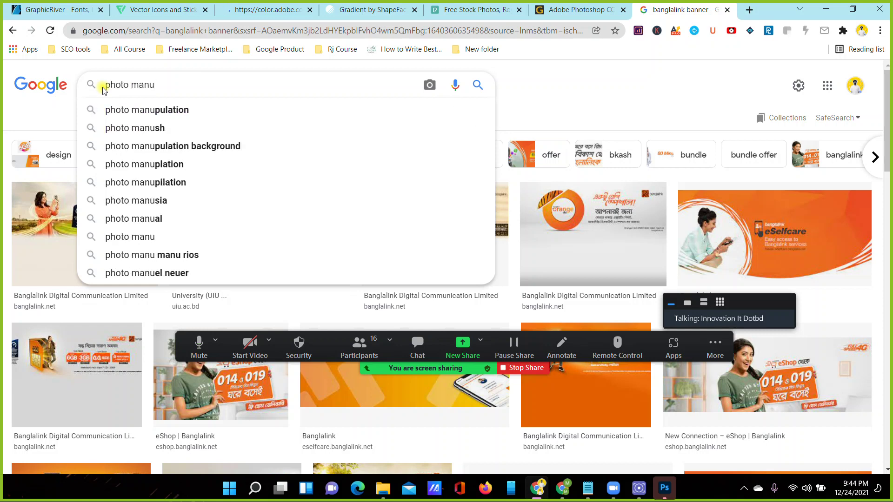
{"action": "left_click", "coordinate": [113, 108]}
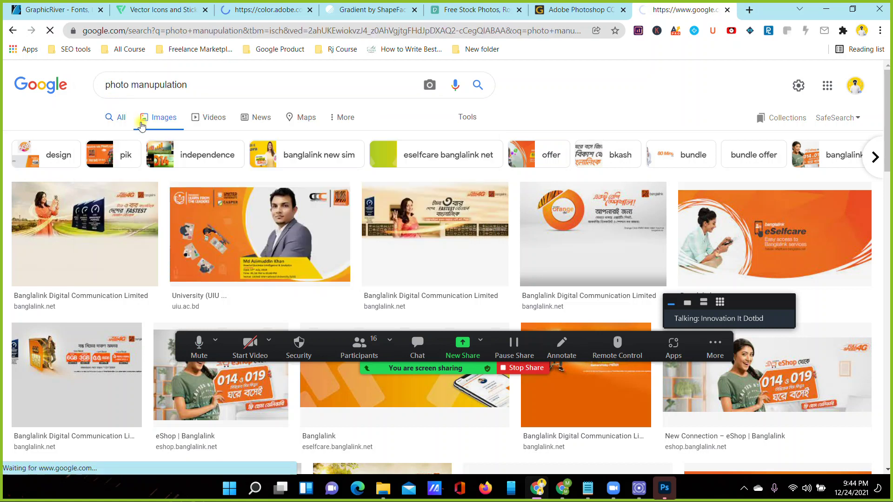
{"action": "scroll", "coordinate": [8, 195], "scroll_direction": "down", "scroll_amount": 3}
{"action": "scroll", "coordinate": [272, 149], "scroll_direction": "down", "scroll_amount": 1}
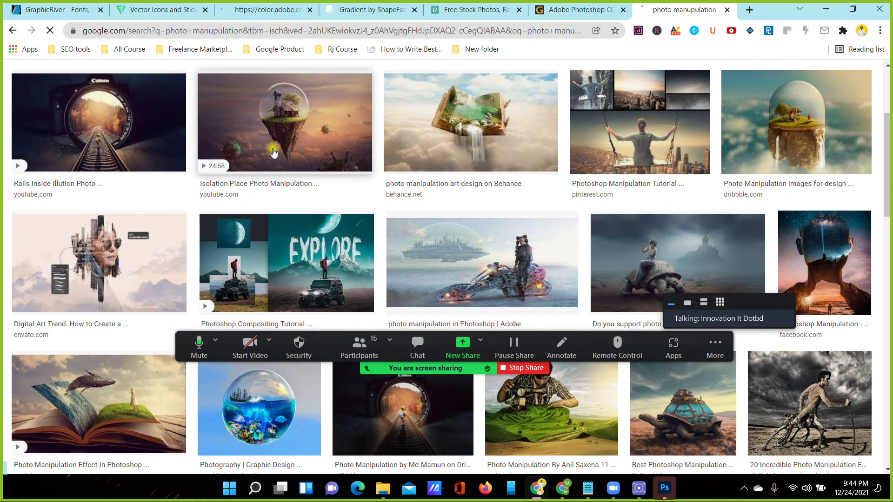
Preview the Rails Inside Illusion, Digital Art Trend and Adobe motorcycle manipulation images
{"action": "left_click", "coordinate": [136, 134]}
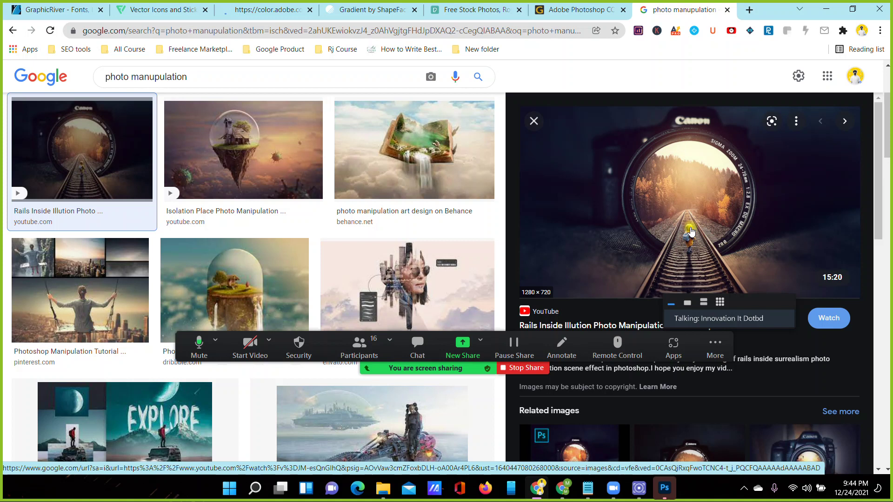
{"action": "left_click", "coordinate": [396, 292]}
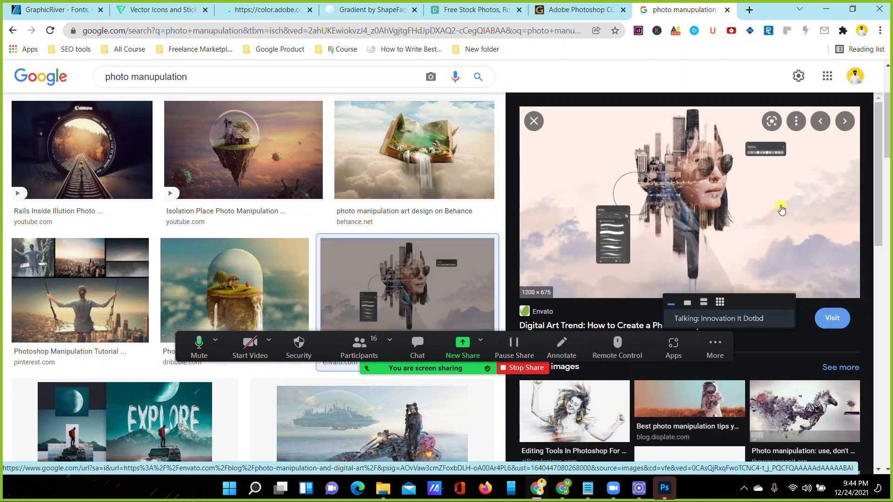
{"action": "scroll", "coordinate": [93, 289], "scroll_direction": "down", "scroll_amount": 1}
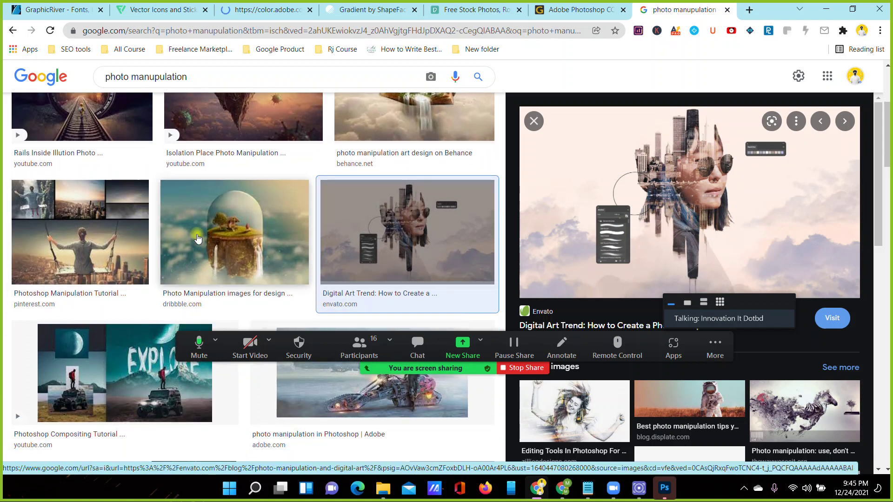
{"action": "scroll", "coordinate": [198, 238], "scroll_direction": "down", "scroll_amount": 3}
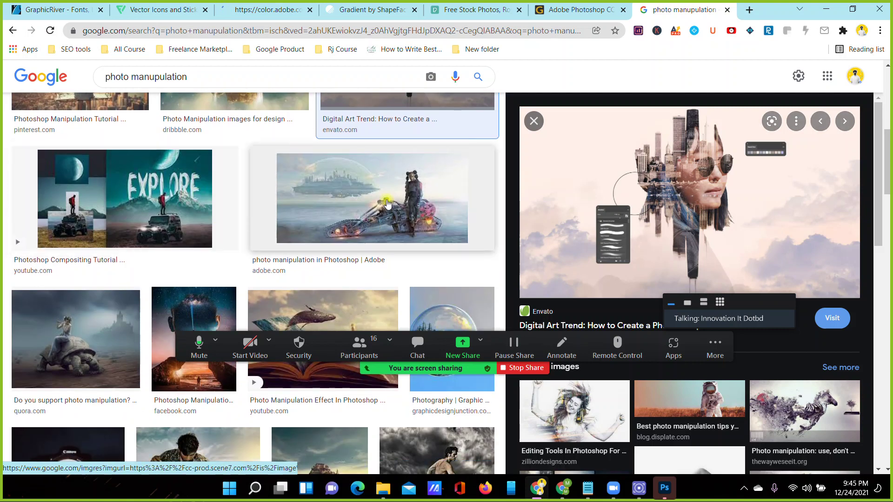
{"action": "left_click", "coordinate": [388, 204]}
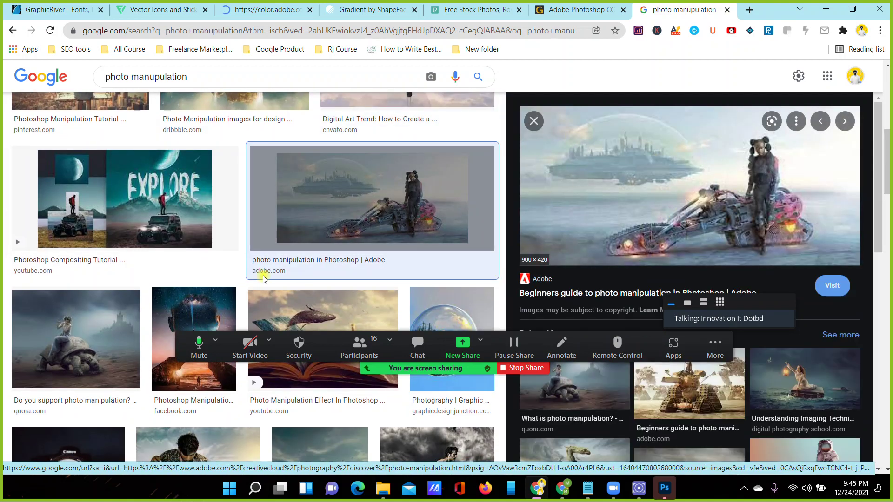
{"action": "scroll", "coordinate": [260, 277], "scroll_direction": "down", "scroll_amount": 2}
{"action": "key", "text": "Left"}
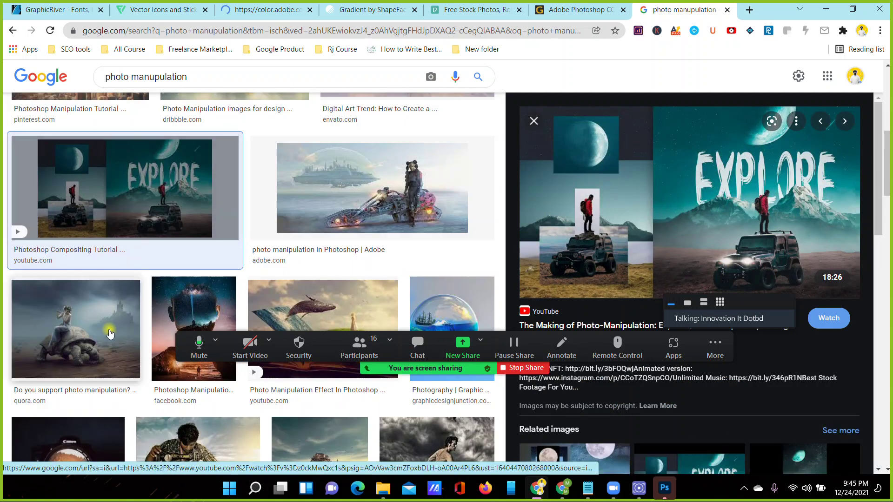
Preview the tortoise and sewing-machine manipulation images and scroll through related results
{"action": "left_click", "coordinate": [74, 328]}
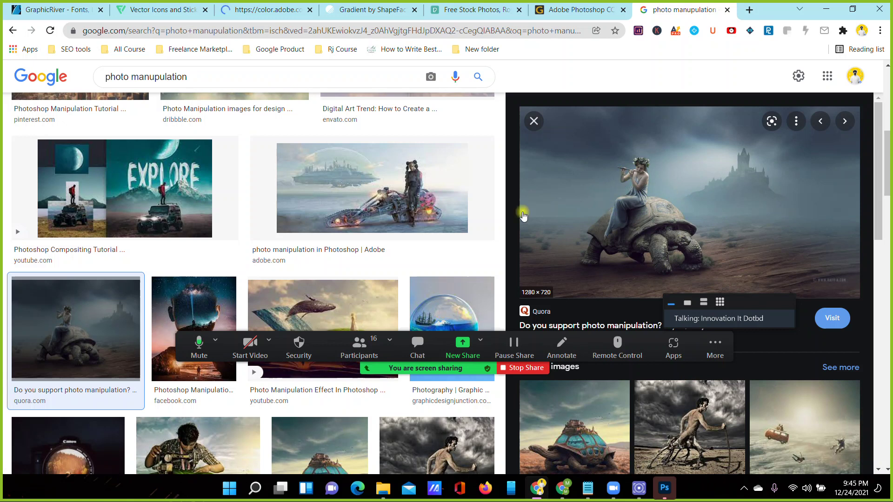
{"action": "scroll", "coordinate": [307, 209], "scroll_direction": "down", "scroll_amount": 5}
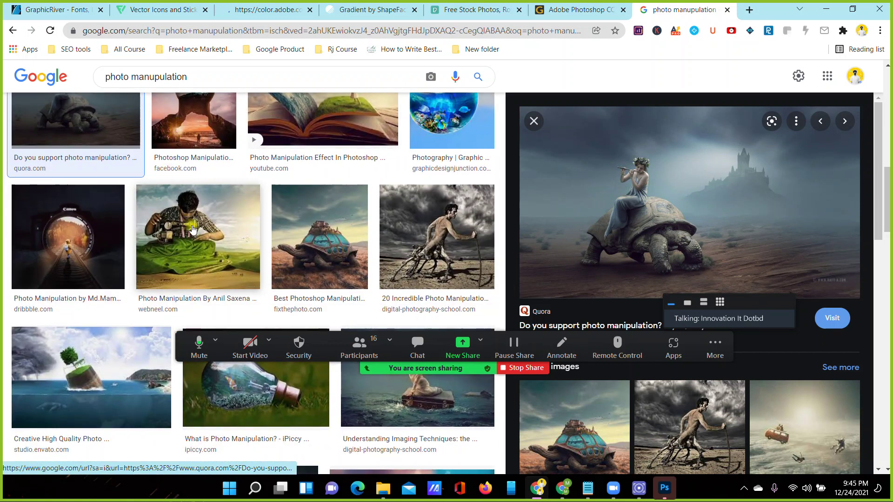
{"action": "left_click", "coordinate": [193, 230]}
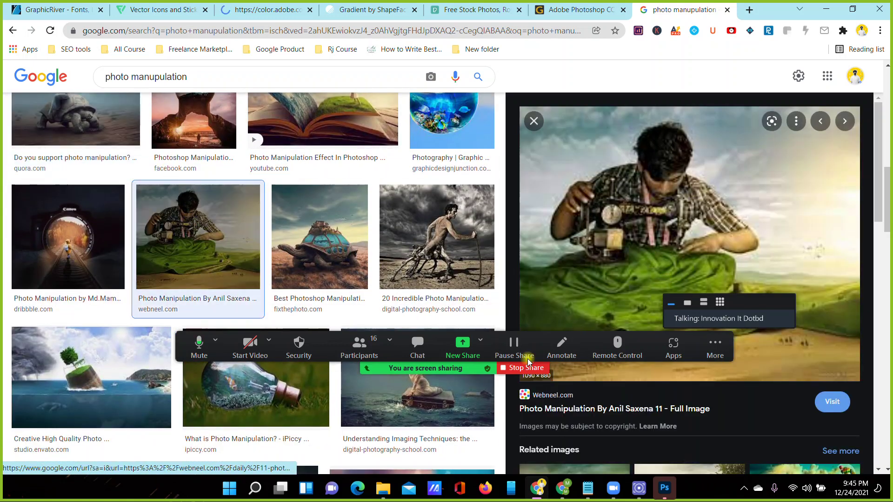
{"action": "left_click_drag", "start_coordinate": [528, 362], "coordinate": [535, 413]}
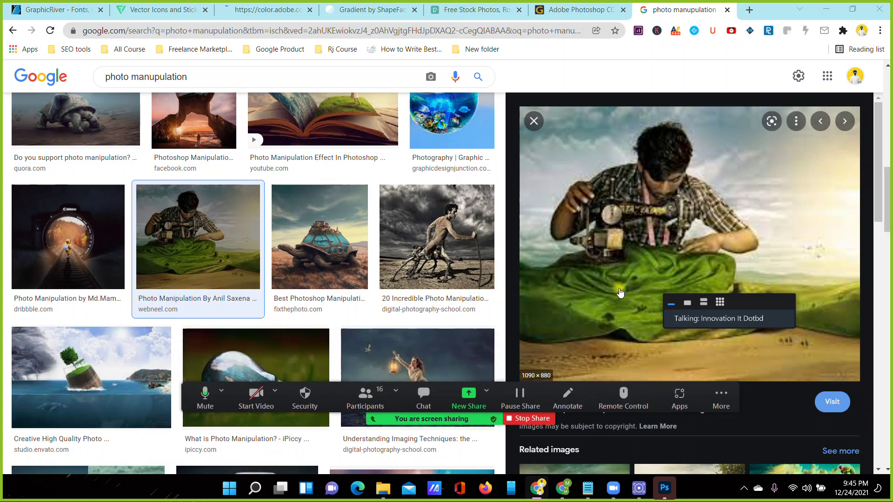
{"action": "scroll", "coordinate": [620, 293], "scroll_direction": "down", "scroll_amount": 2}
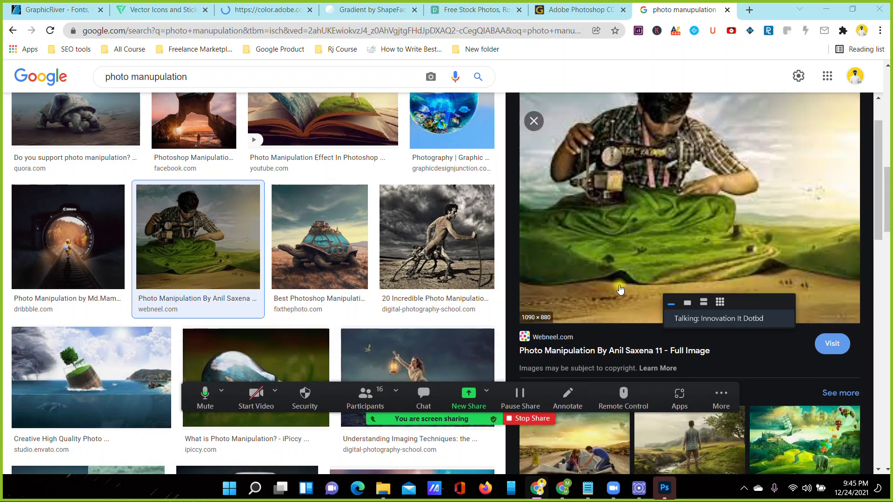
{"action": "scroll", "coordinate": [620, 290], "scroll_direction": "down", "scroll_amount": 3}
{"action": "scroll", "coordinate": [620, 289], "scroll_direction": "down", "scroll_amount": 2}
{"action": "scroll", "coordinate": [295, 277], "scroll_direction": "down", "scroll_amount": 1}
{"action": "scroll", "coordinate": [295, 277], "scroll_direction": "down", "scroll_amount": 2}
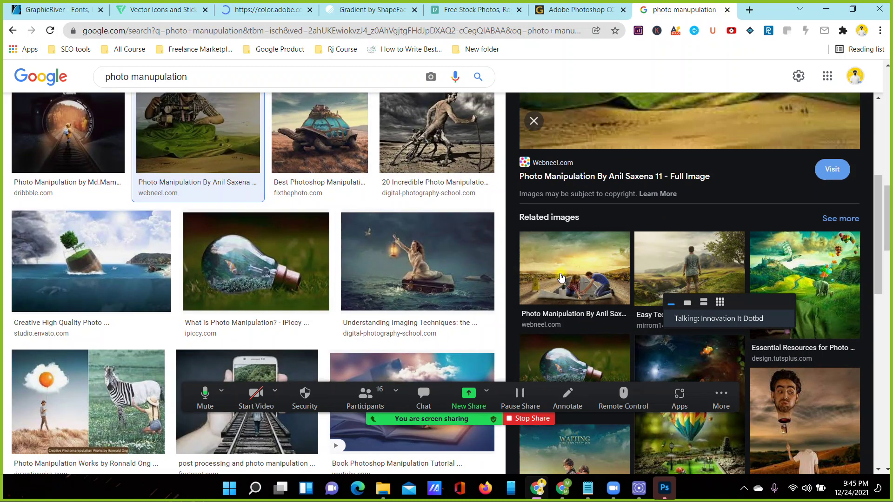
Preview the related Anil Saxena image and the lightbulb image, then return to Fiverr's photo editing results
{"action": "left_click", "coordinate": [561, 278]}
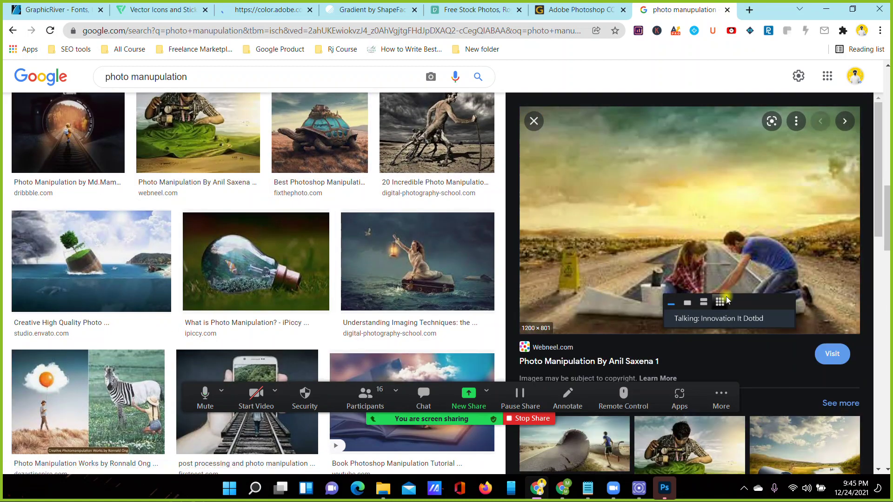
{"action": "left_click_drag", "start_coordinate": [724, 299], "coordinate": [648, 96]}
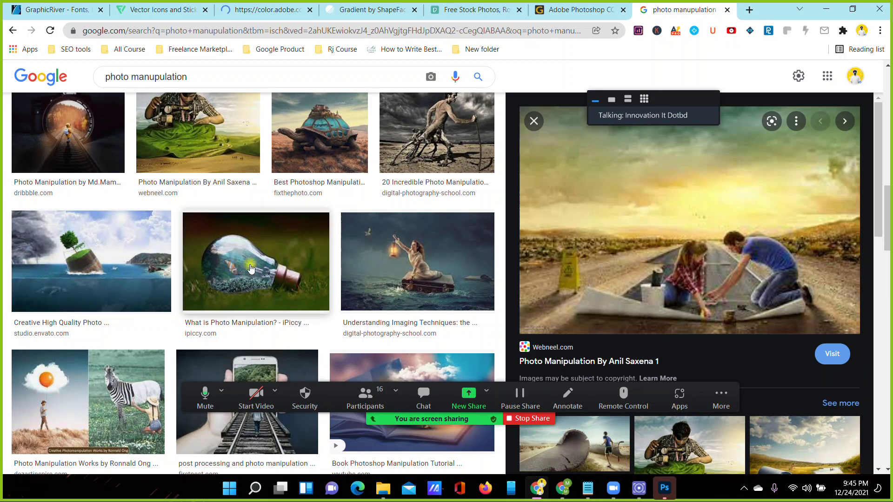
{"action": "left_click", "coordinate": [250, 268]}
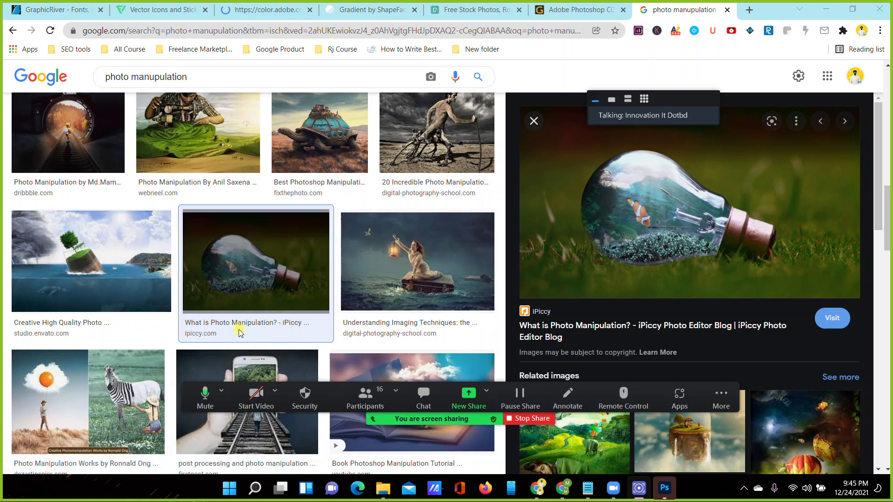
{"action": "key", "text": "alt+Left"}
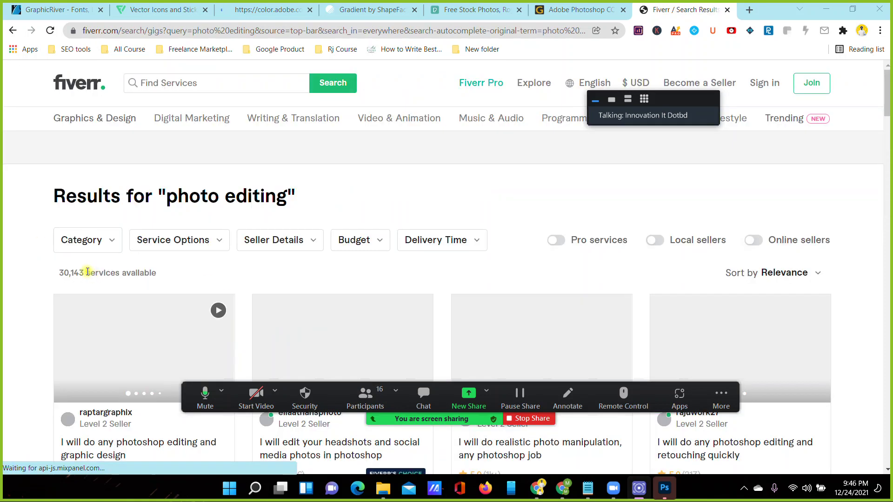
Scroll down through Fiverr's photo editing gig cards priced $5 to $105
{"action": "scroll", "coordinate": [620, 235], "scroll_direction": "down", "scroll_amount": 2}
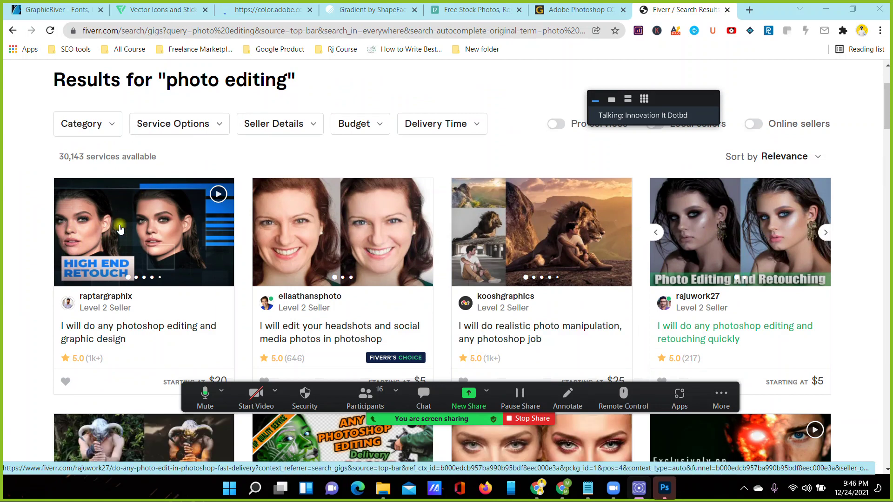
{"action": "scroll", "coordinate": [133, 230], "scroll_direction": "down", "scroll_amount": 1}
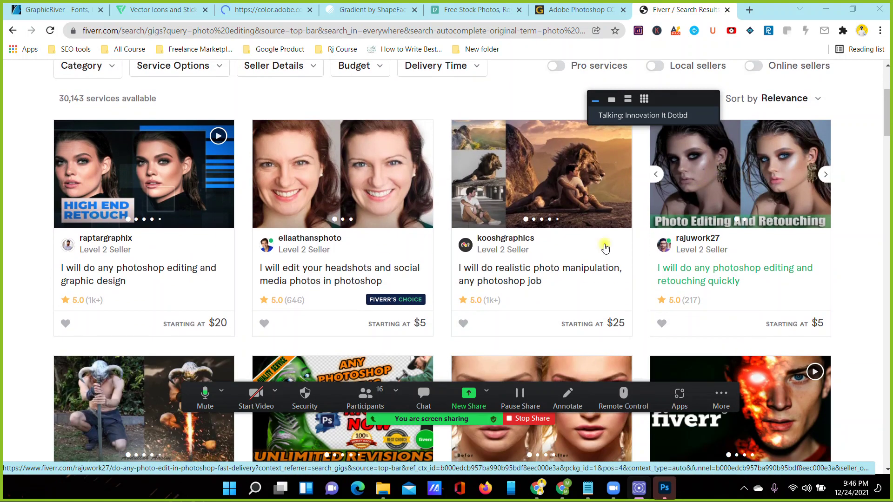
{"action": "scroll", "coordinate": [460, 256], "scroll_direction": "down", "scroll_amount": 3}
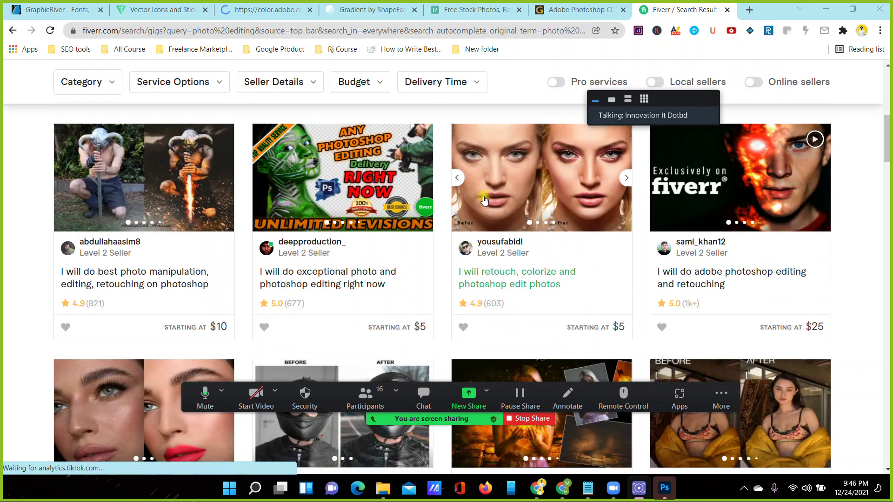
{"action": "scroll", "coordinate": [225, 255], "scroll_direction": "down", "scroll_amount": 3}
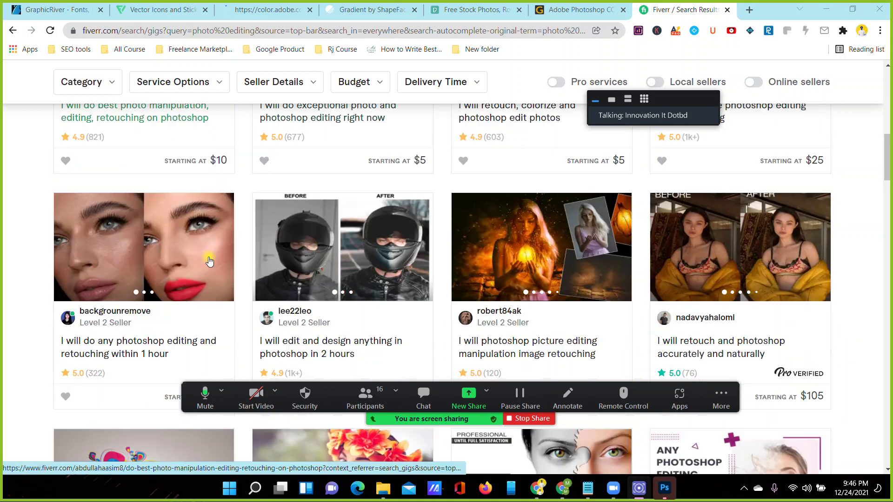
Open the within-1-hour retouching gig in a new tab and keep browsing the results
{"action": "left_click", "coordinate": [133, 247]}
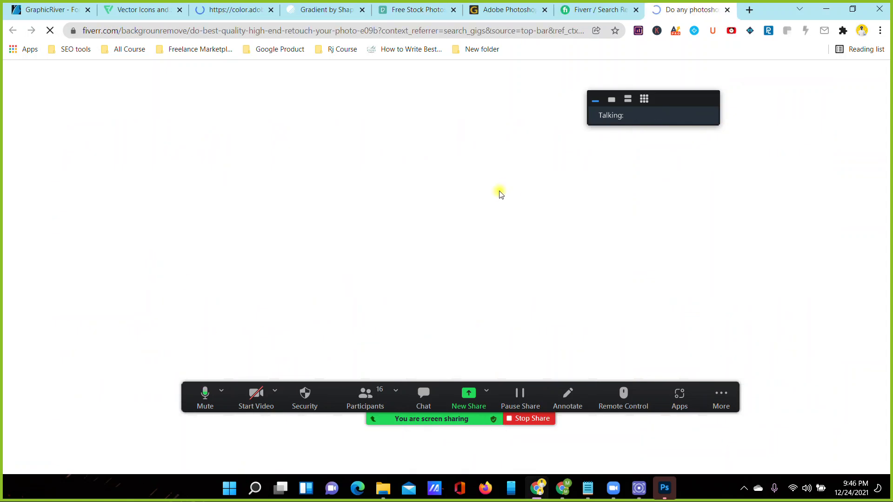
{"action": "scroll", "coordinate": [311, 195], "scroll_direction": "down", "scroll_amount": 3}
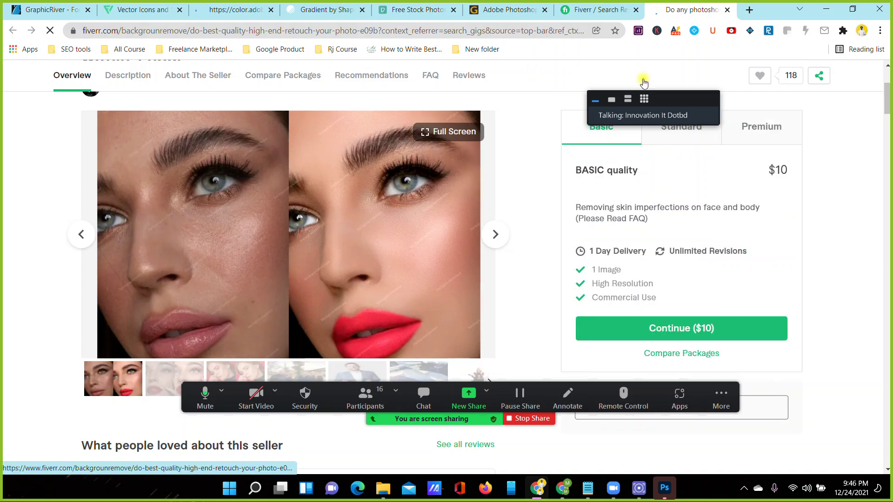
{"action": "key", "text": "ctrl+shift+Tab"}
{"action": "scroll", "coordinate": [482, 208], "scroll_direction": "down", "scroll_amount": 6}
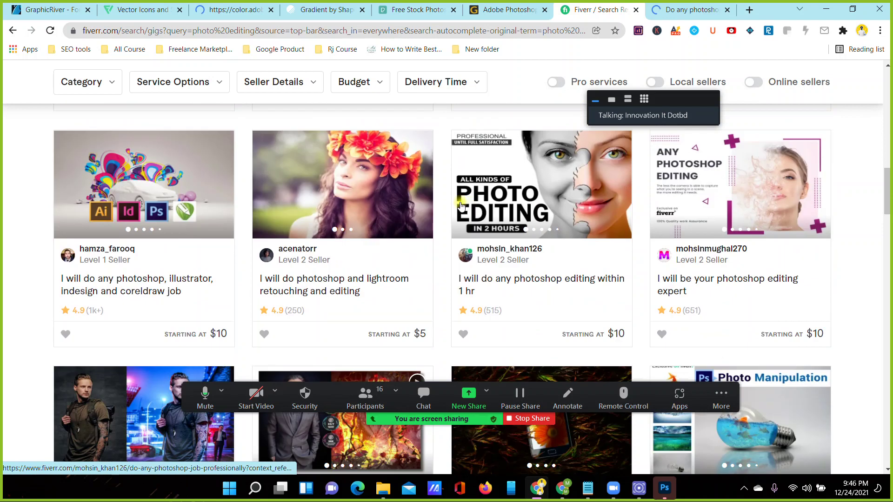
{"action": "scroll", "coordinate": [689, 240], "scroll_direction": "down", "scroll_amount": 5}
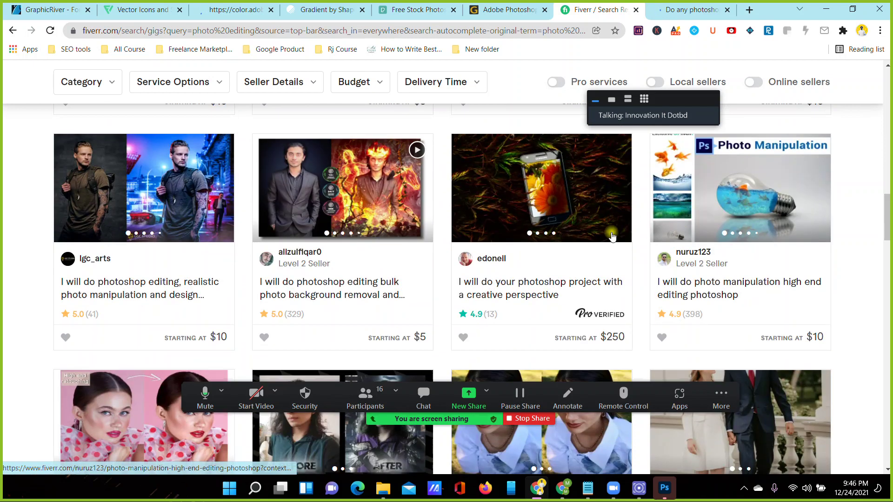
{"action": "scroll", "coordinate": [153, 194], "scroll_direction": "down", "scroll_amount": 5}
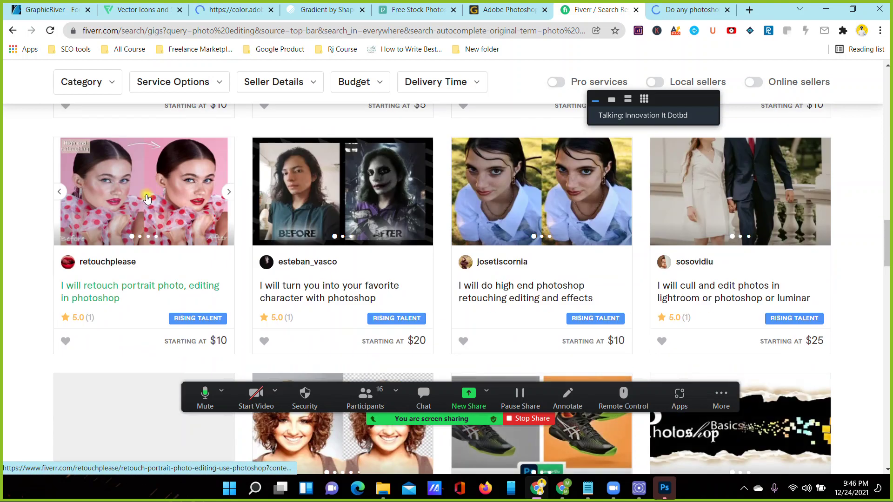
Open the portrait retouching gig in a new tab and scroll further down the results
{"action": "left_click", "coordinate": [132, 205]}
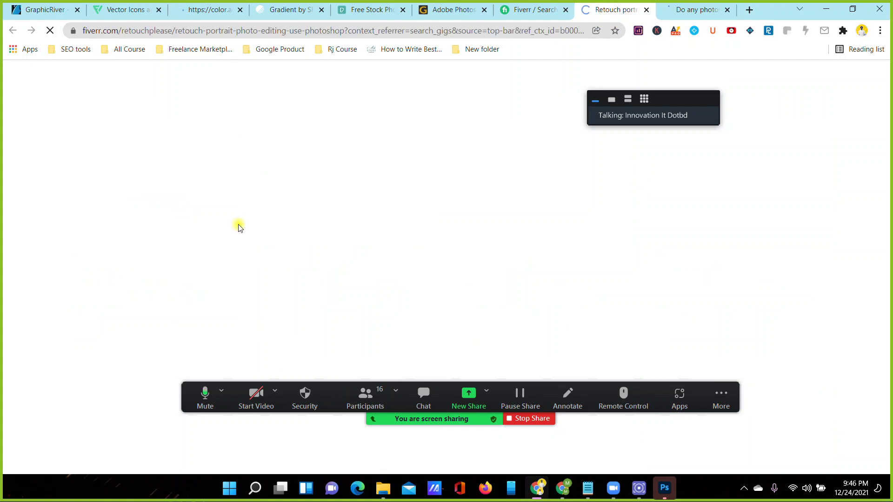
{"action": "scroll", "coordinate": [232, 241], "scroll_direction": "down", "scroll_amount": 4}
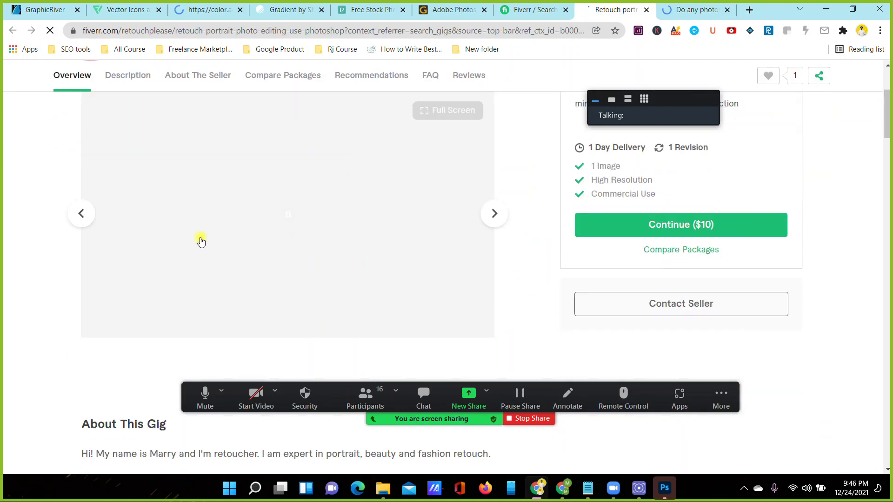
{"action": "scroll", "coordinate": [279, 233], "scroll_direction": "up", "scroll_amount": 1}
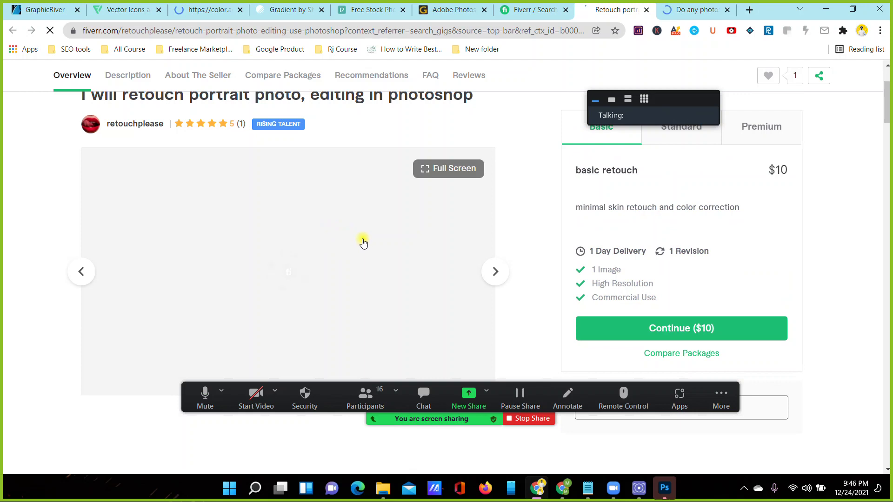
{"action": "left_click", "coordinate": [532, 9]}
{"action": "scroll", "coordinate": [357, 197], "scroll_direction": "down", "scroll_amount": 2}
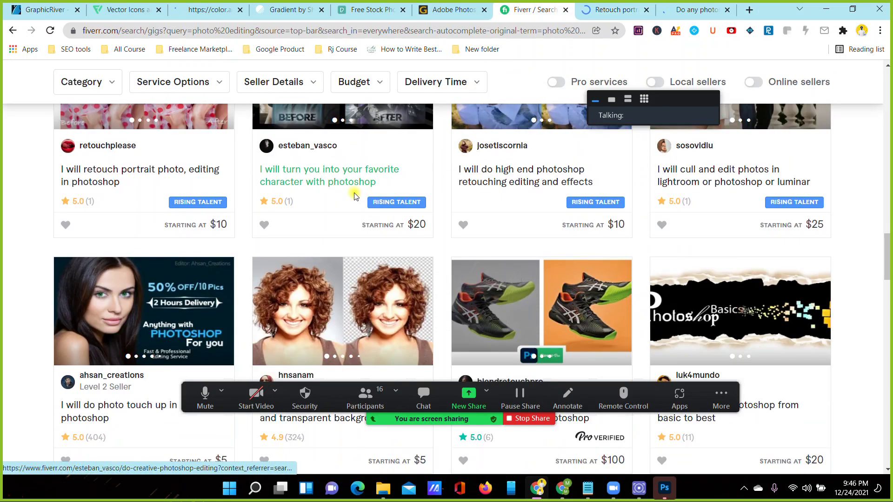
{"action": "scroll", "coordinate": [349, 209], "scroll_direction": "down", "scroll_amount": 2}
{"action": "scroll", "coordinate": [342, 220], "scroll_direction": "down", "scroll_amount": 3}
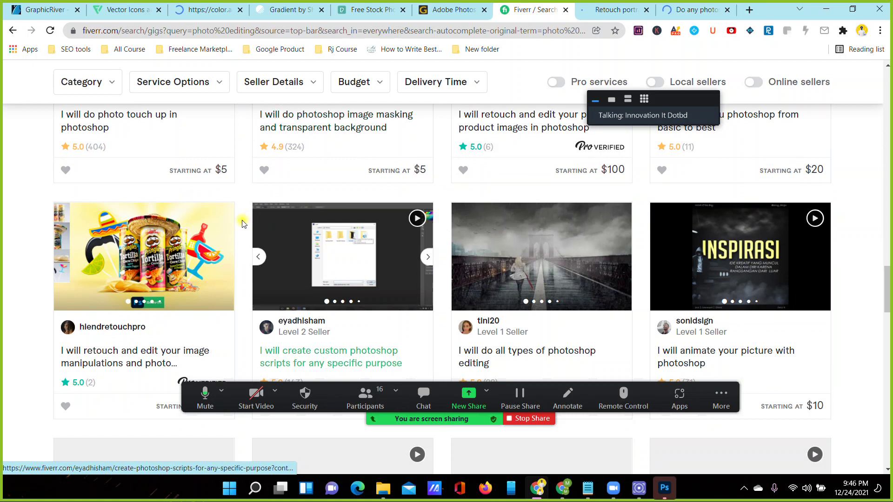
{"action": "scroll", "coordinate": [540, 130], "scroll_direction": "down", "scroll_amount": 2}
On the within-1-hour retouching gig page, view the second and third sample photos
{"action": "key", "text": "ctrl+Tab"}
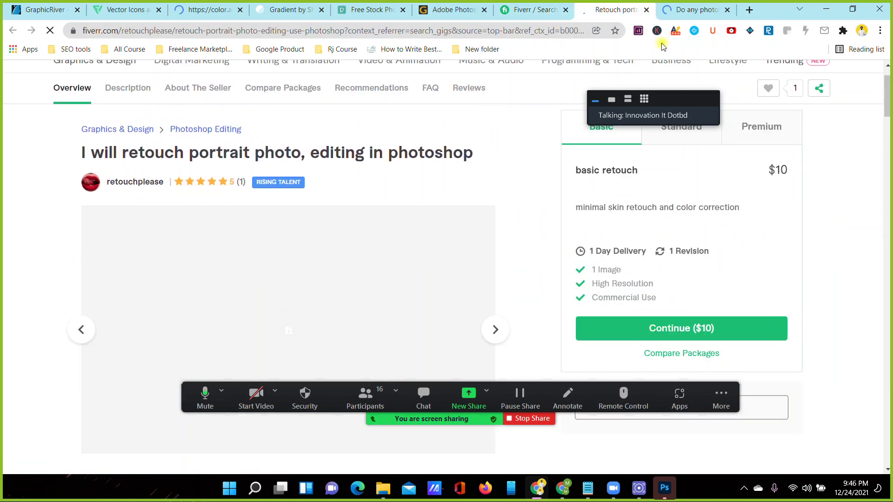
{"action": "key", "text": "ctrl+Tab"}
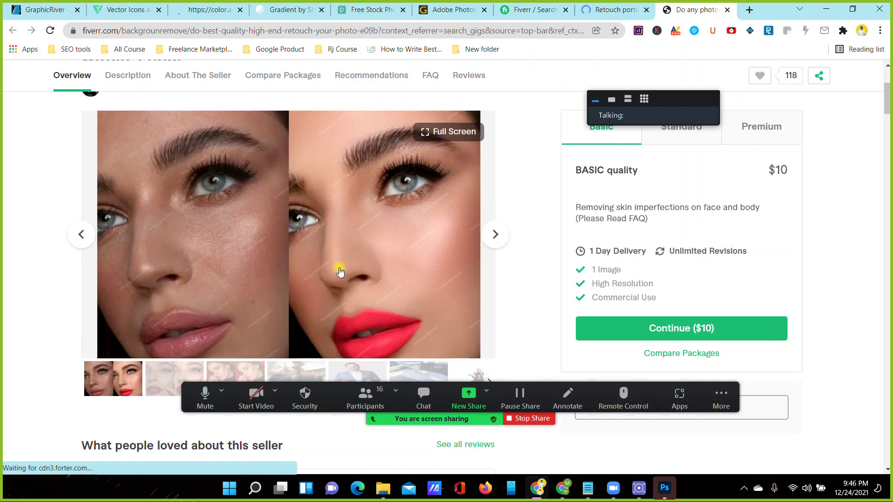
{"action": "scroll", "coordinate": [288, 256], "scroll_direction": "down", "scroll_amount": 2}
{"action": "left_click", "coordinate": [173, 328]}
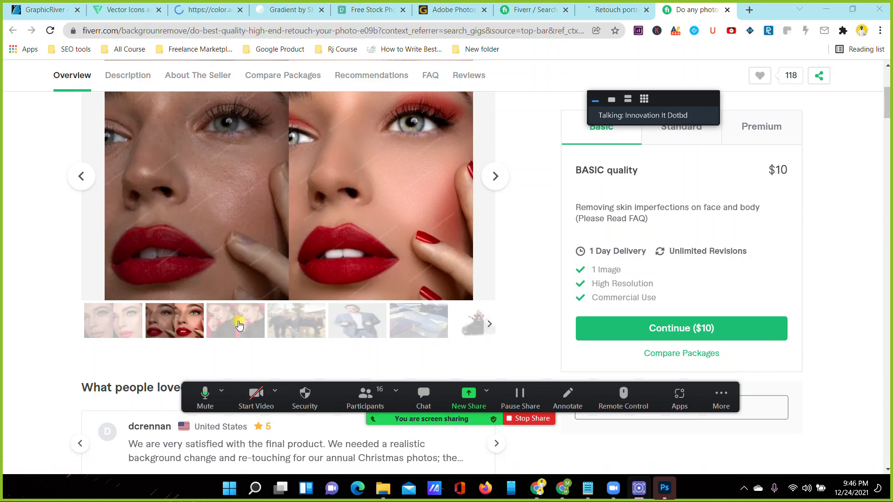
{"action": "left_click", "coordinate": [237, 323]}
{"action": "scroll", "coordinate": [421, 261], "scroll_direction": "up", "scroll_amount": 2}
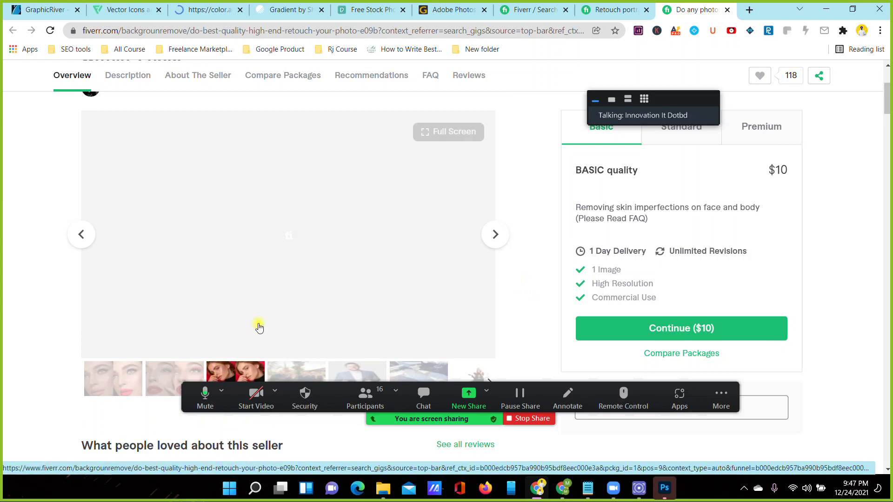
{"action": "scroll", "coordinate": [255, 325], "scroll_direction": "down", "scroll_amount": 2}
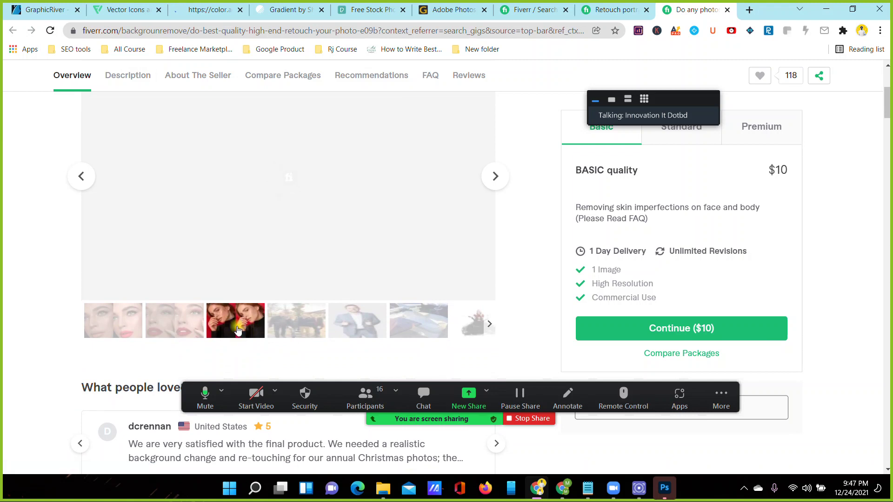
Mute the meeting microphone and bring Photoshop's home screen to the front
{"action": "left_click", "coordinate": [203, 395]}
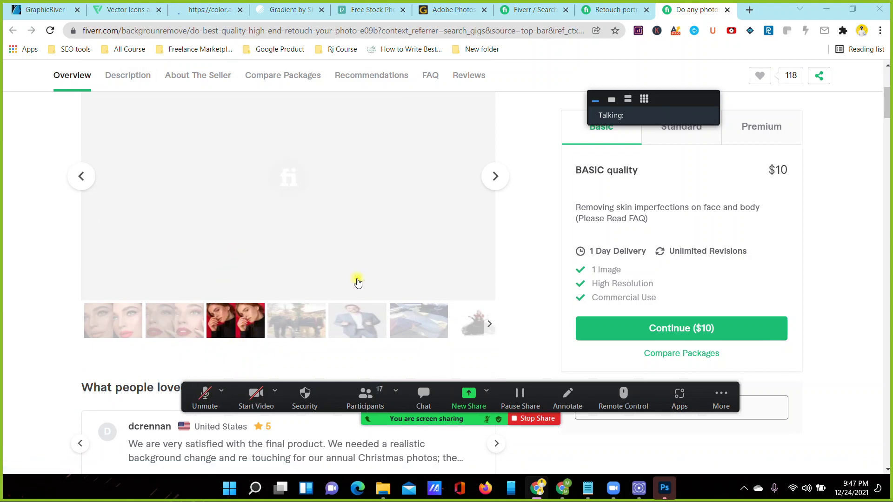
{"action": "scroll", "coordinate": [531, 286], "scroll_direction": "up", "scroll_amount": 3}
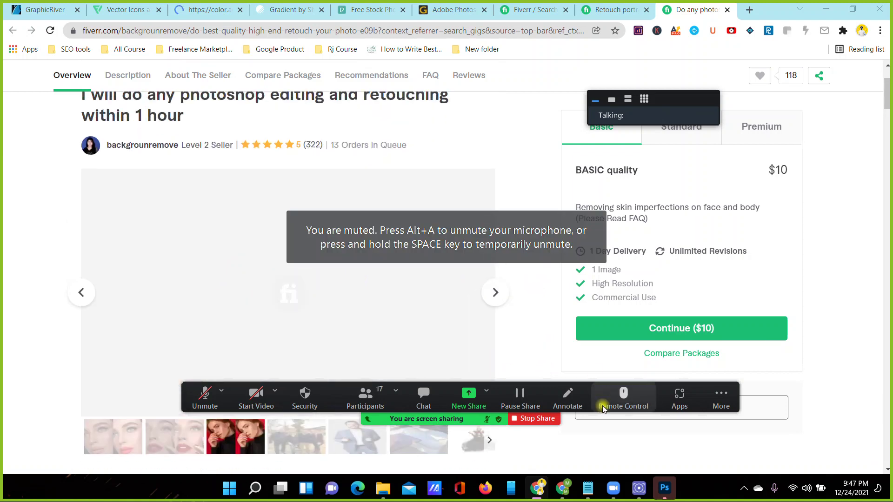
{"action": "left_click", "coordinate": [665, 495]}
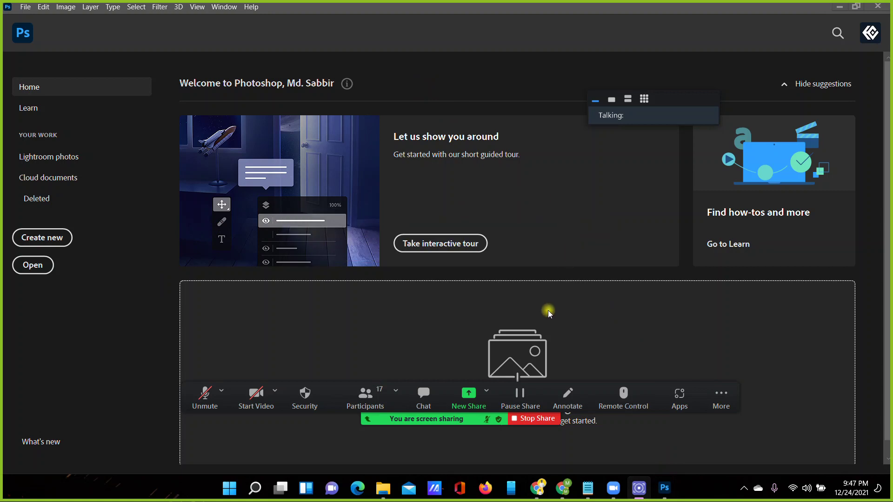
Unmute the meeting microphone, then open and dismiss Photoshop's File menu twice
{"action": "left_click", "coordinate": [205, 393]}
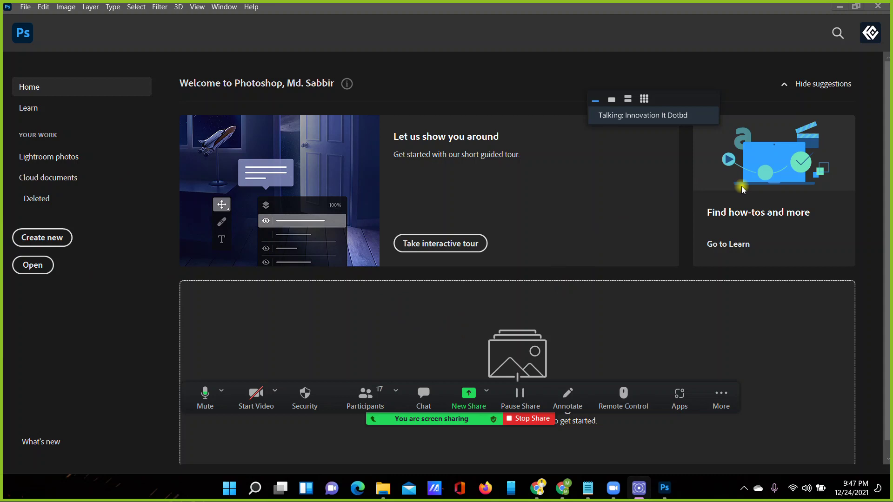
{"action": "scroll", "coordinate": [553, 273], "scroll_direction": "down", "scroll_amount": 1}
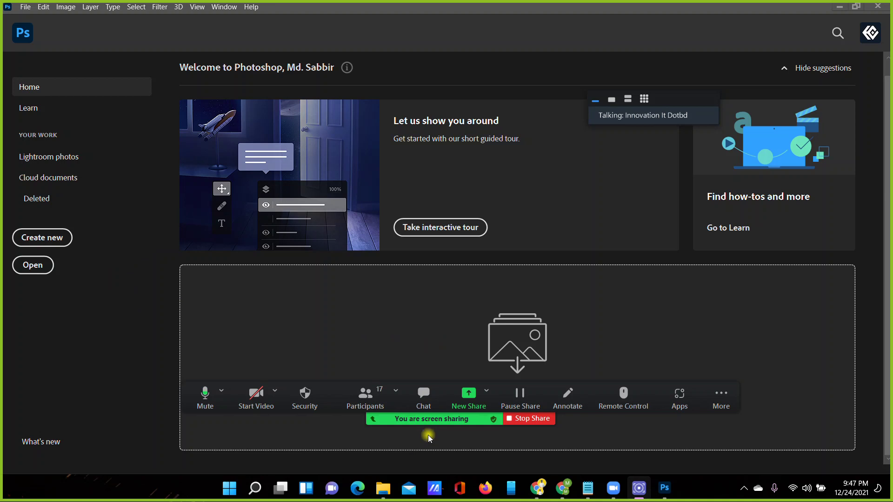
{"action": "left_click", "coordinate": [24, 7]}
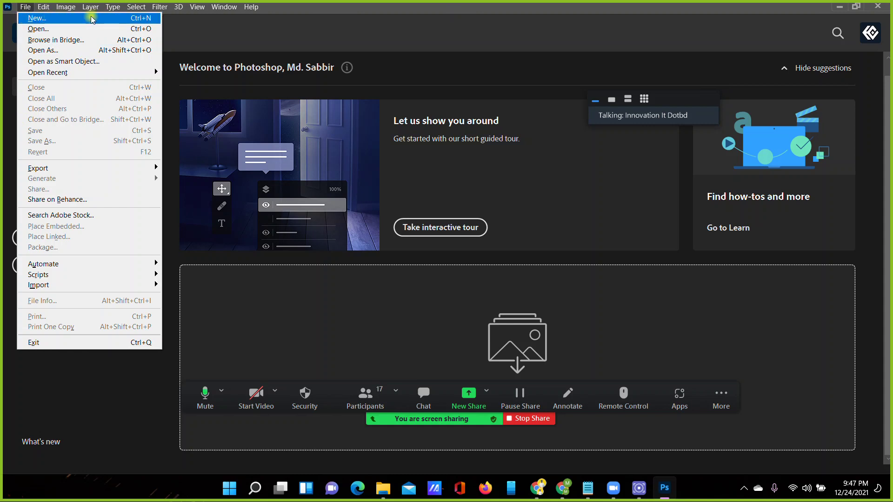
{"action": "left_click", "coordinate": [217, 24]}
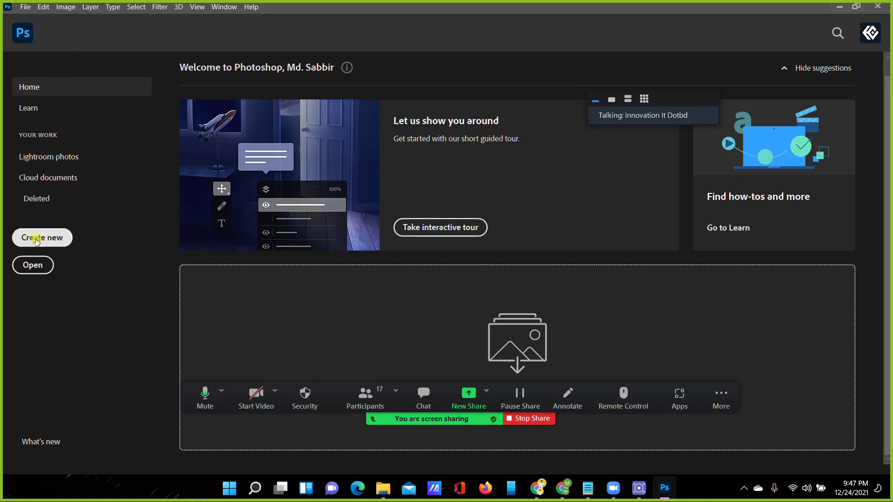
{"action": "left_click", "coordinate": [26, 7]}
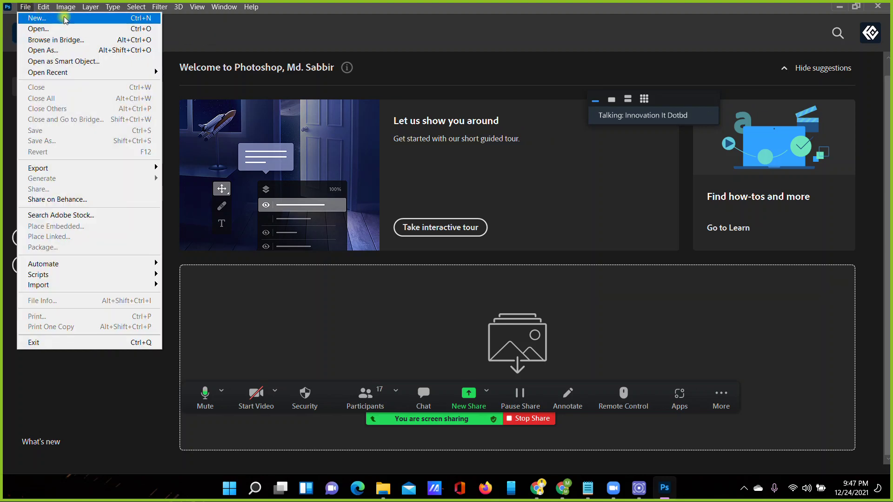
{"action": "left_click", "coordinate": [185, 40]}
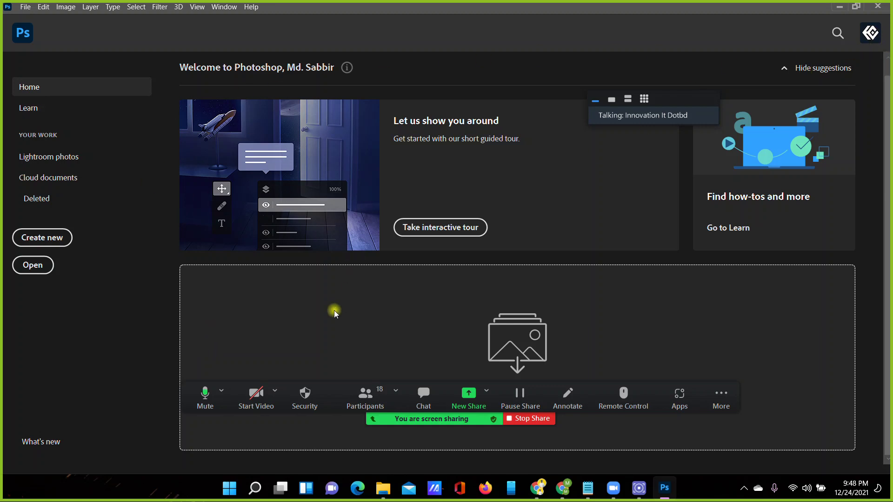
Open the New Document dialog via File > New, then switch to Chrome's GraphicRiver tab
{"action": "left_click", "coordinate": [25, 7]}
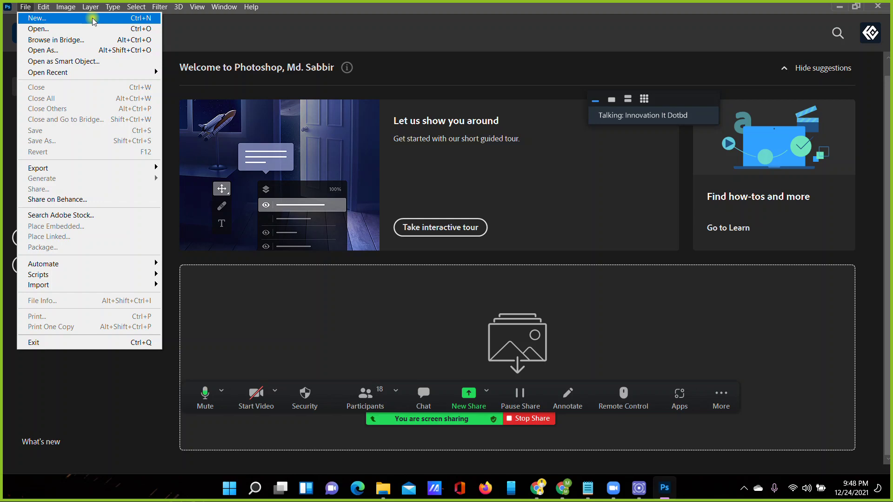
{"action": "left_click", "coordinate": [71, 18]}
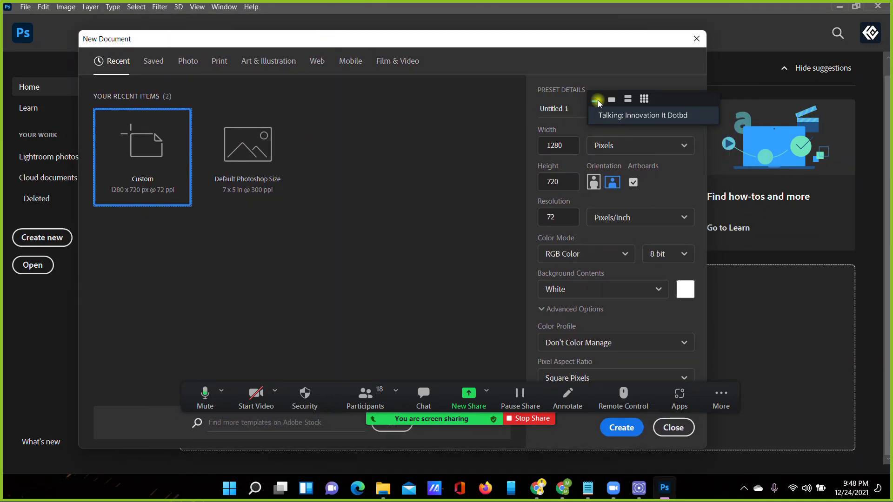
{"action": "left_click", "coordinate": [538, 488]}
{"action": "left_click", "coordinate": [44, 9]}
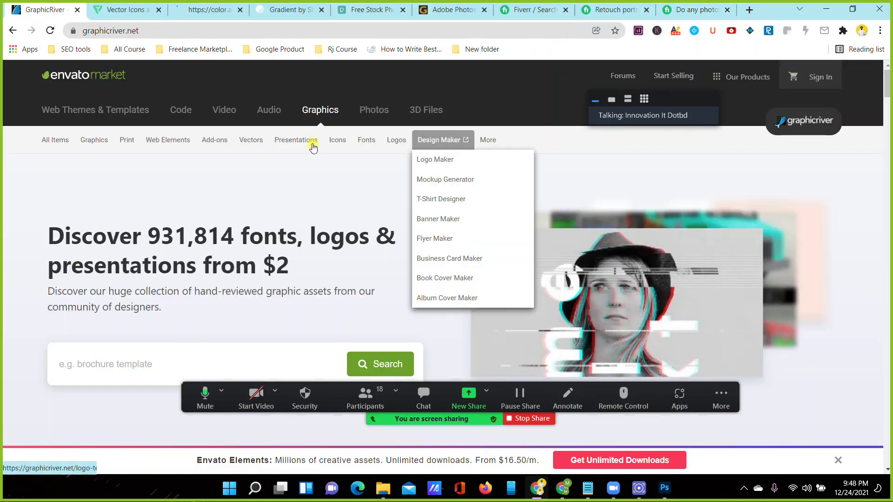
Search GraphicRiver for 'social media post design', returning 6,371 results
{"action": "scroll", "coordinate": [289, 205], "scroll_direction": "down", "scroll_amount": 4}
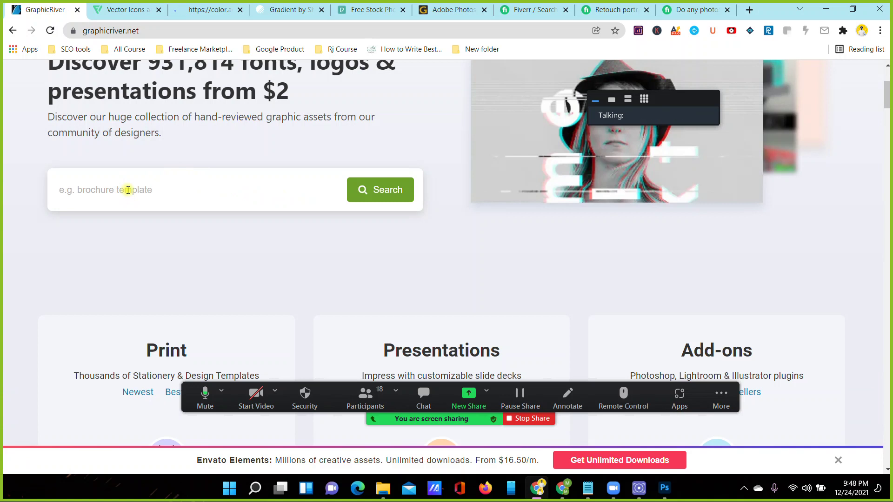
{"action": "type", "text": "social "}
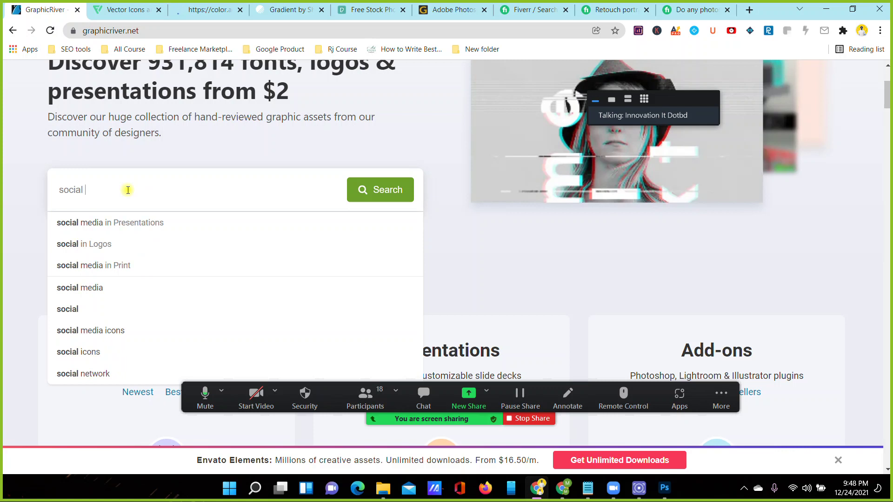
{"action": "type", "text": "media post design"}
{"action": "key", "text": "Return"}
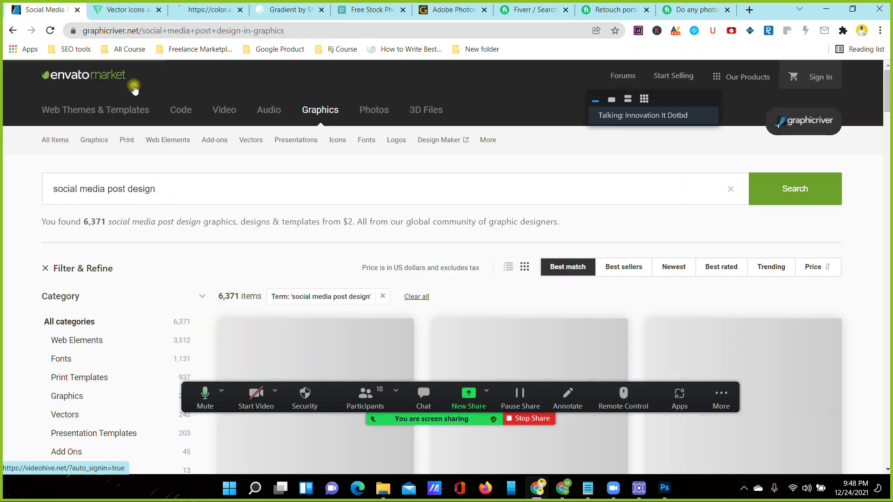
Scroll the results and open the Kids School Admission Social Media Post Design listing
{"action": "scroll", "coordinate": [274, 155], "scroll_direction": "down", "scroll_amount": 4}
{"action": "scroll", "coordinate": [417, 194], "scroll_direction": "down", "scroll_amount": 2}
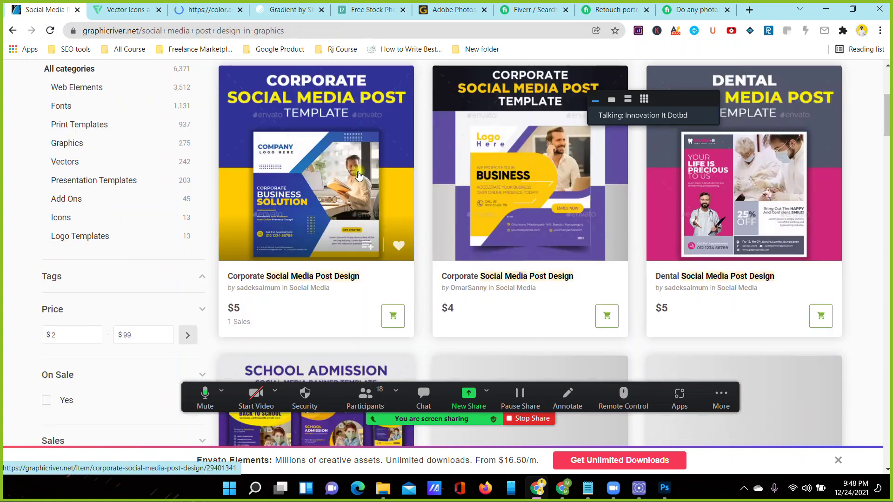
{"action": "scroll", "coordinate": [451, 176], "scroll_direction": "down", "scroll_amount": 1}
{"action": "scroll", "coordinate": [487, 159], "scroll_direction": "down", "scroll_amount": 2}
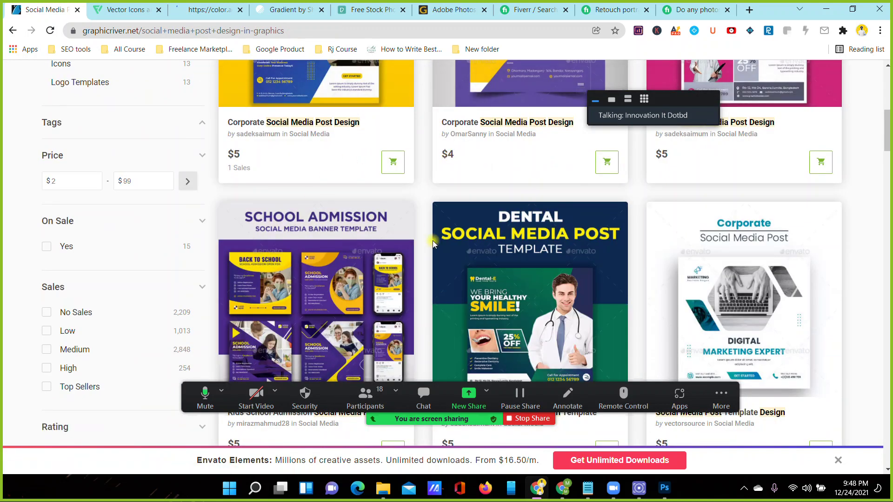
{"action": "scroll", "coordinate": [432, 241], "scroll_direction": "down", "scroll_amount": 3}
{"action": "left_click", "coordinate": [313, 213]}
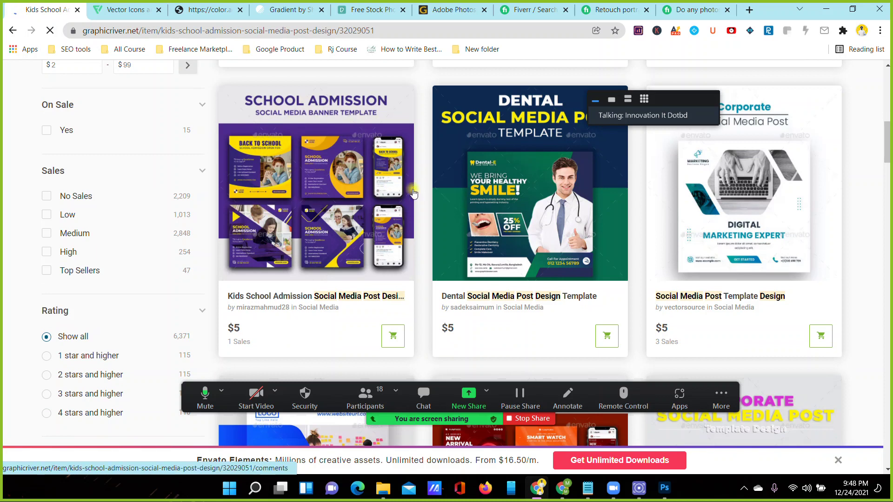
Review the listing's description and preview images, then return to Photoshop's New Document dialog
{"action": "scroll", "coordinate": [356, 168], "scroll_direction": "down", "scroll_amount": 7}
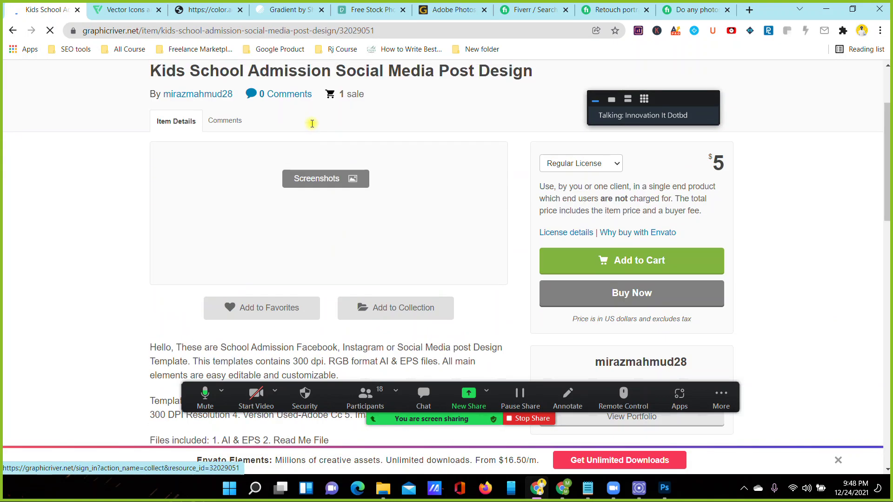
{"action": "scroll", "coordinate": [292, 204], "scroll_direction": "down", "scroll_amount": 5}
{"action": "scroll", "coordinate": [294, 205], "scroll_direction": "down", "scroll_amount": 3}
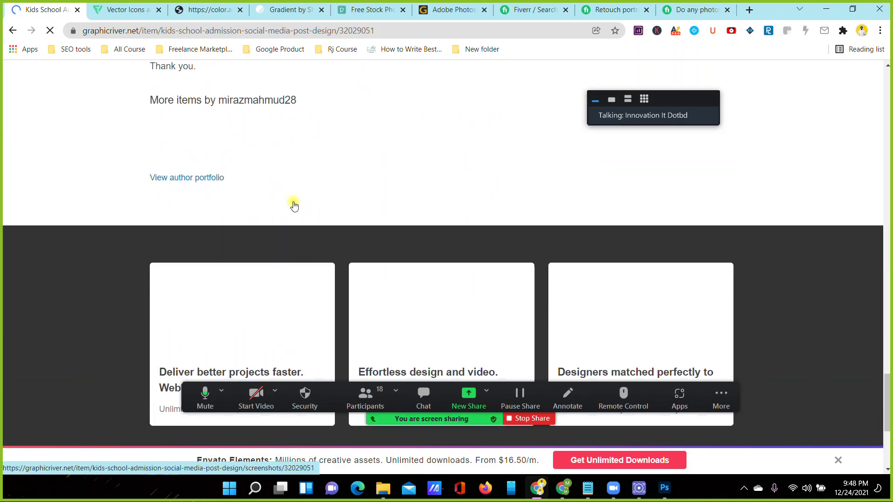
{"action": "scroll", "coordinate": [279, 206], "scroll_direction": "up", "scroll_amount": 3}
{"action": "scroll", "coordinate": [196, 216], "scroll_direction": "up", "scroll_amount": 1}
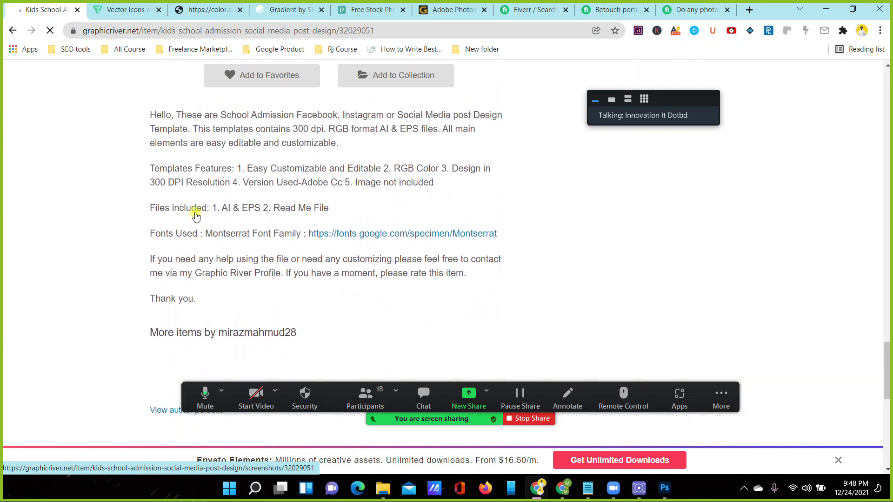
{"action": "scroll", "coordinate": [217, 193], "scroll_direction": "up", "scroll_amount": 1}
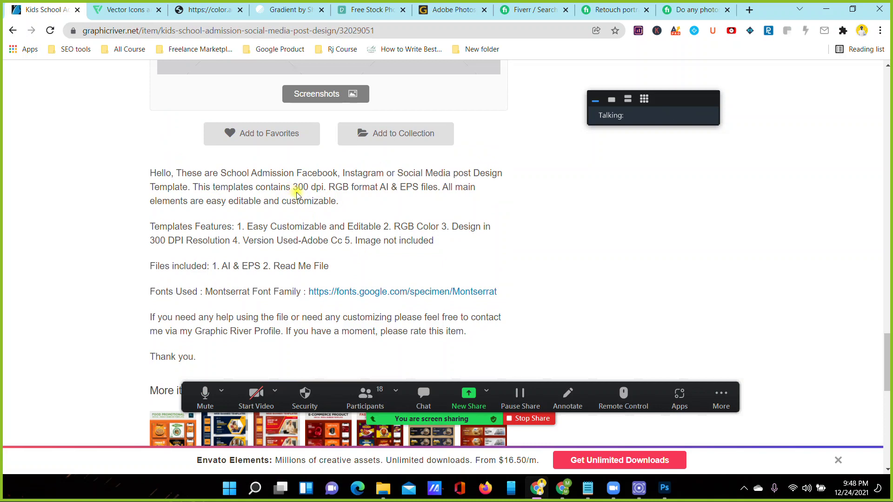
{"action": "scroll", "coordinate": [269, 229], "scroll_direction": "down", "scroll_amount": 1}
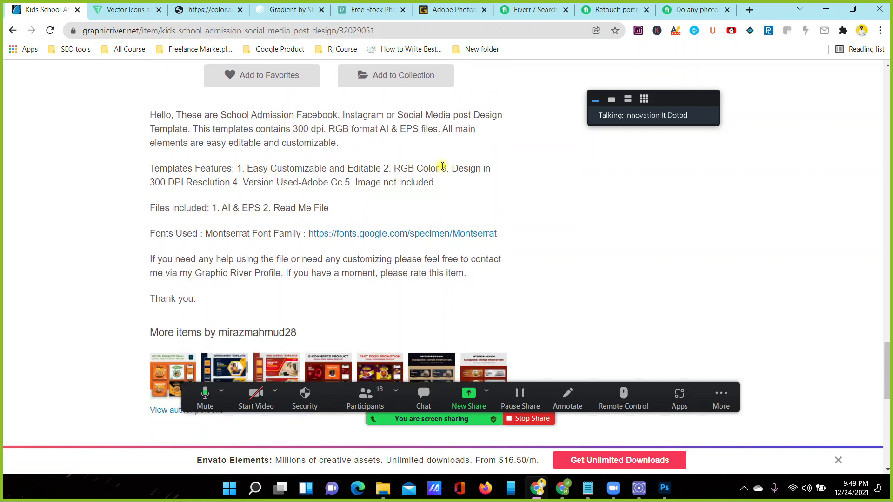
{"action": "scroll", "coordinate": [433, 168], "scroll_direction": "down", "scroll_amount": 2}
{"action": "scroll", "coordinate": [339, 215], "scroll_direction": "up", "scroll_amount": 4}
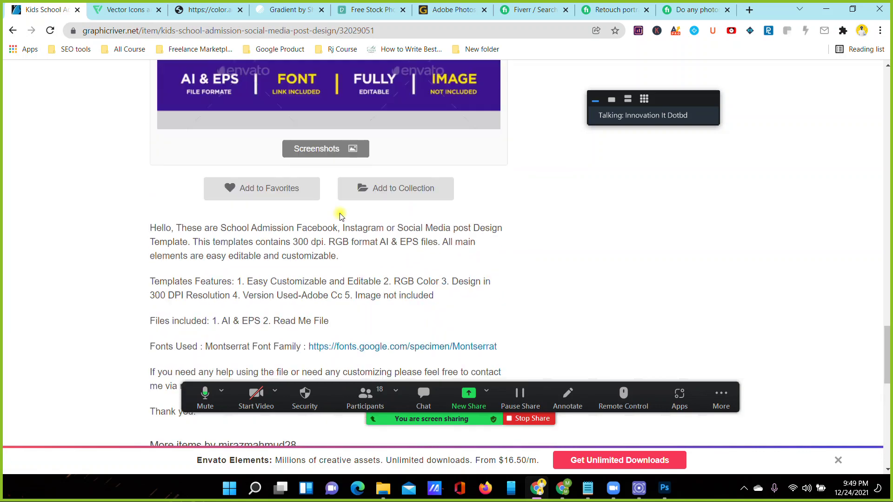
{"action": "scroll", "coordinate": [316, 216], "scroll_direction": "up", "scroll_amount": 2}
{"action": "scroll", "coordinate": [665, 302], "scroll_direction": "up", "scroll_amount": 4}
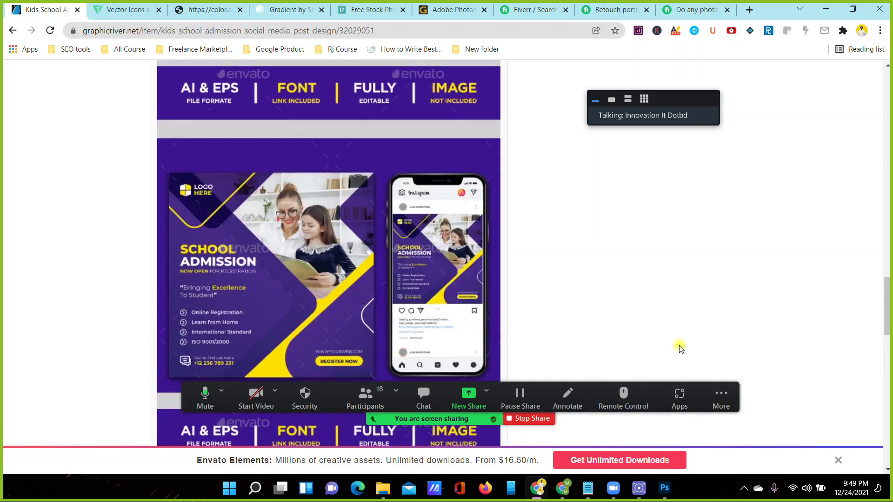
{"action": "left_click", "coordinate": [676, 488]}
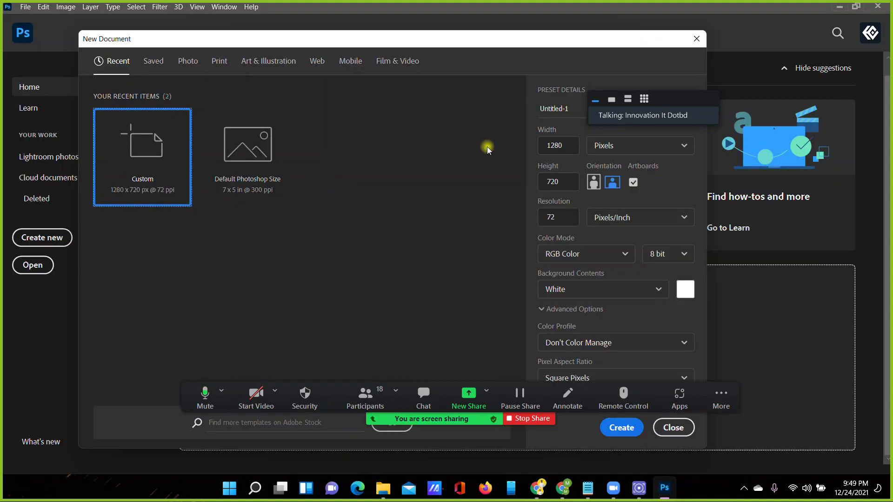
Set the New Document width and height to 1200 pixels and start retyping the document name
{"action": "double_click", "coordinate": [564, 145]}
{"action": "type", "text": "1200"}
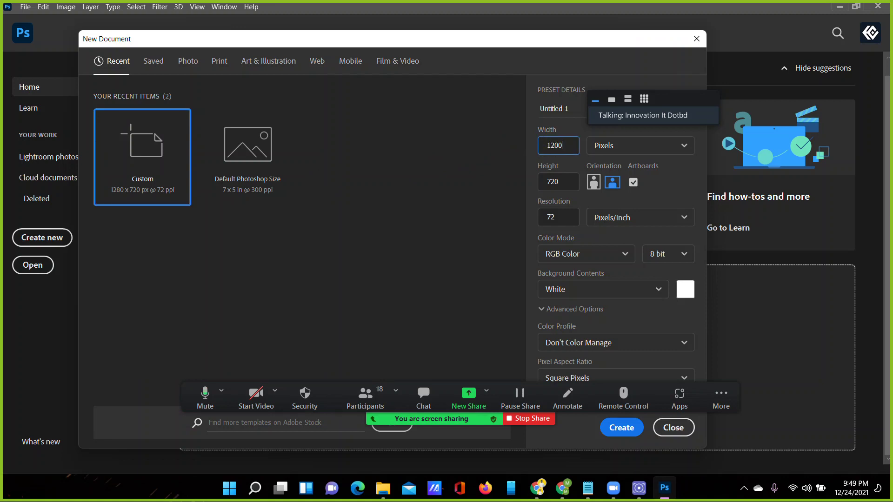
{"action": "double_click", "coordinate": [536, 181]}
{"action": "type", "text": "1200"}
{"action": "left_click_drag", "start_coordinate": [673, 101], "coordinate": [804, 46]}
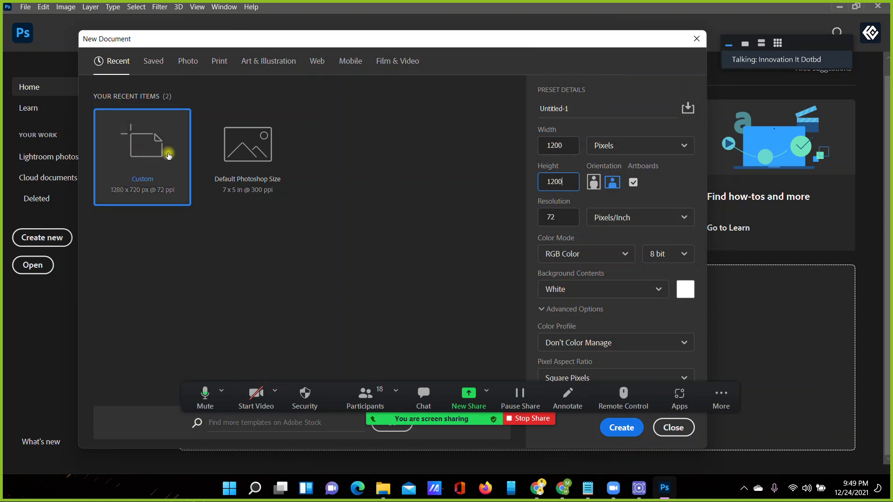
{"action": "left_click_drag", "start_coordinate": [575, 108], "coordinate": [545, 109]}
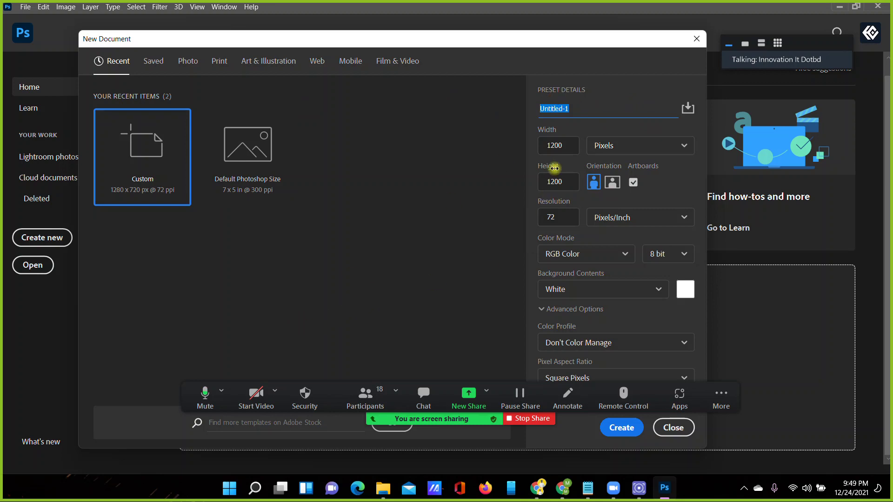
{"action": "left_click", "coordinate": [563, 145]}
{"action": "left_click", "coordinate": [560, 183]}
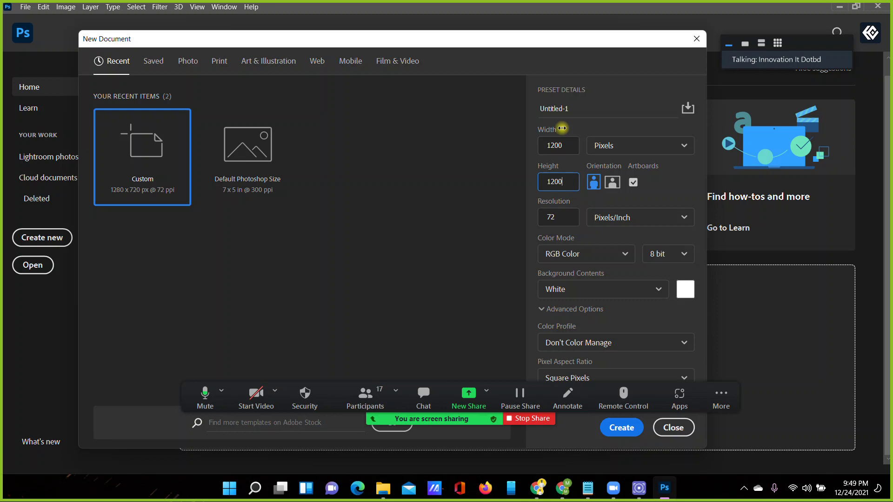
{"action": "double_click", "coordinate": [563, 145]}
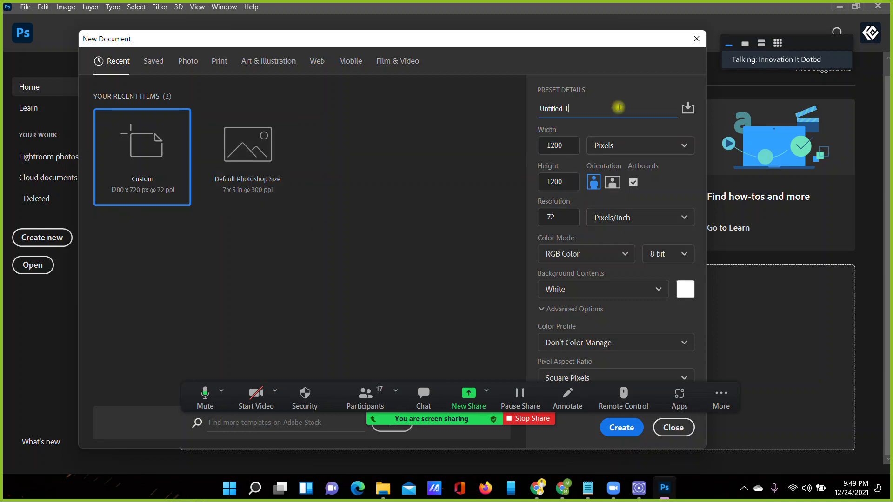
{"action": "left_click", "coordinate": [551, 108]}
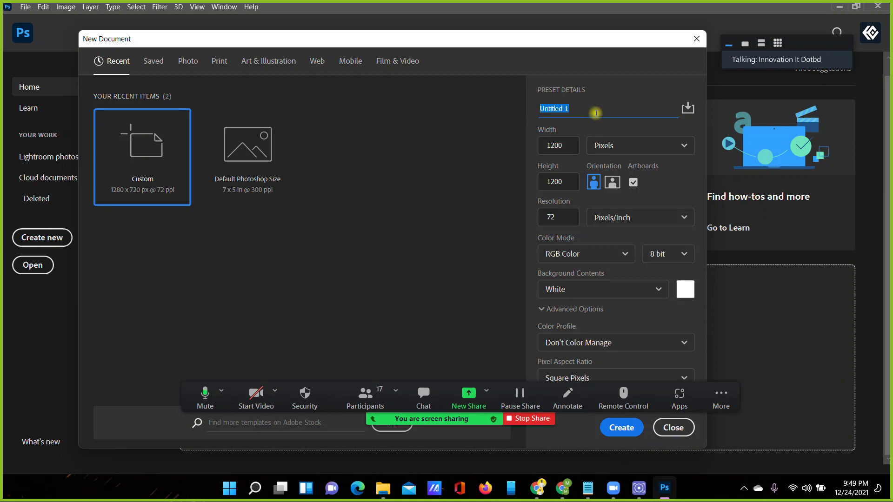
{"action": "type", "text": "bar "}
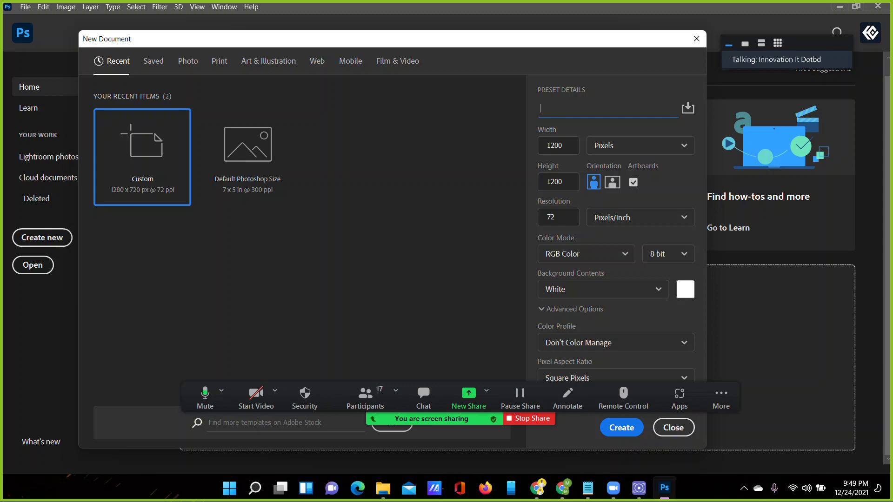
{"action": "type", "text": "ost"}
Cycle the size units through Inches, Centimeters and Millimeters, ending back on Pixels
{"action": "left_click", "coordinate": [625, 151]}
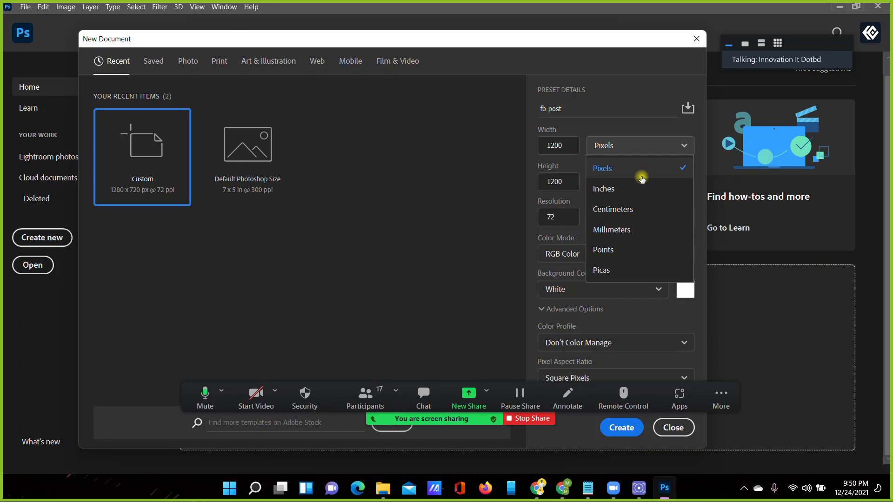
{"action": "left_click", "coordinate": [611, 188]}
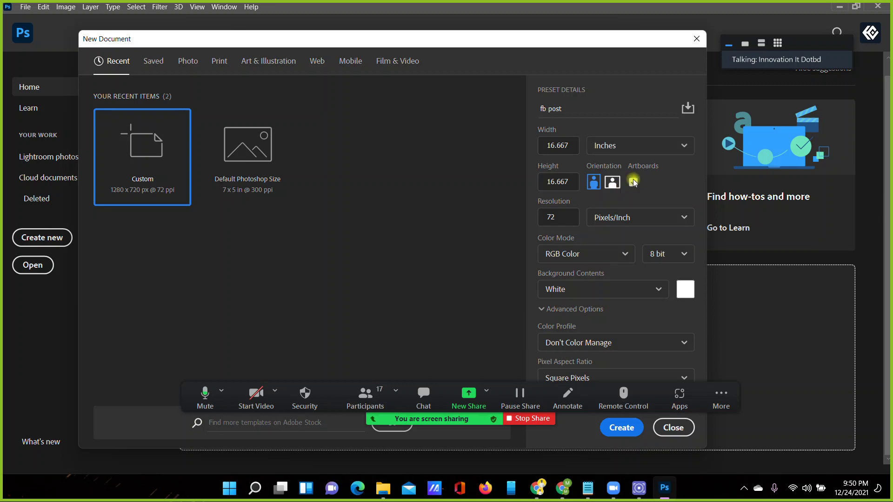
{"action": "left_click", "coordinate": [637, 146]}
{"action": "left_click", "coordinate": [624, 212]}
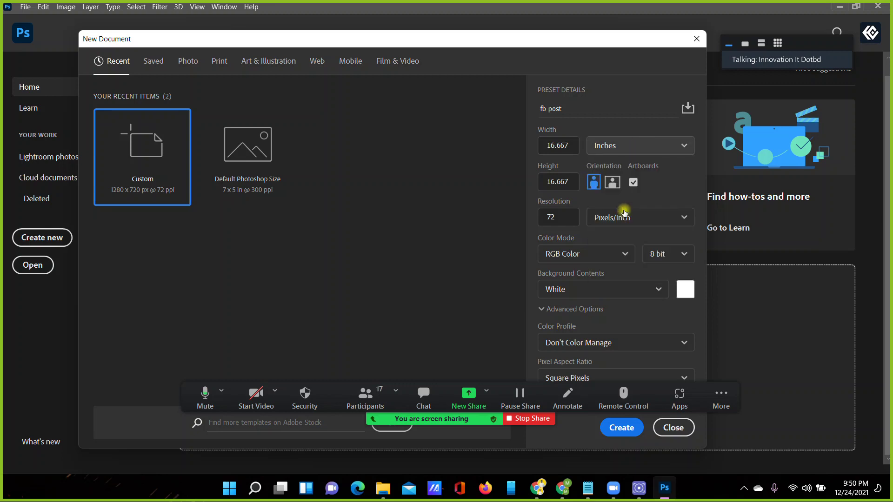
{"action": "left_click", "coordinate": [633, 147]}
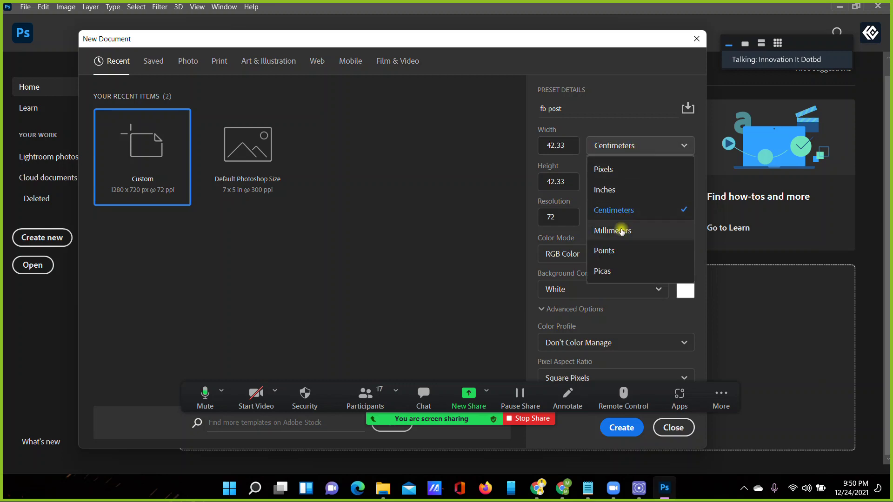
{"action": "left_click", "coordinate": [624, 232]}
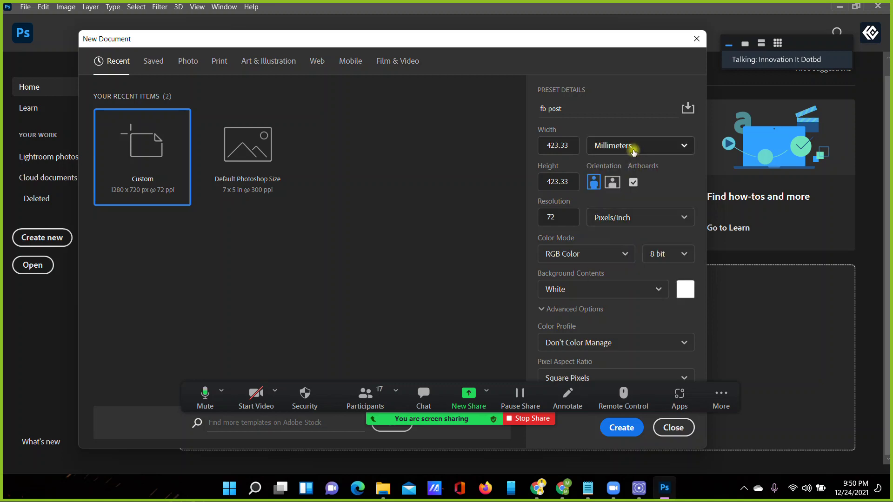
{"action": "left_click", "coordinate": [632, 148]}
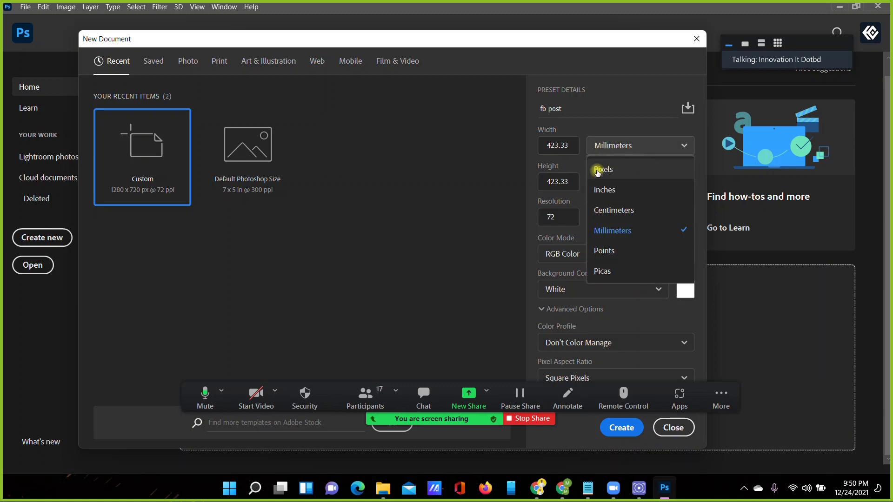
{"action": "left_click", "coordinate": [636, 169]}
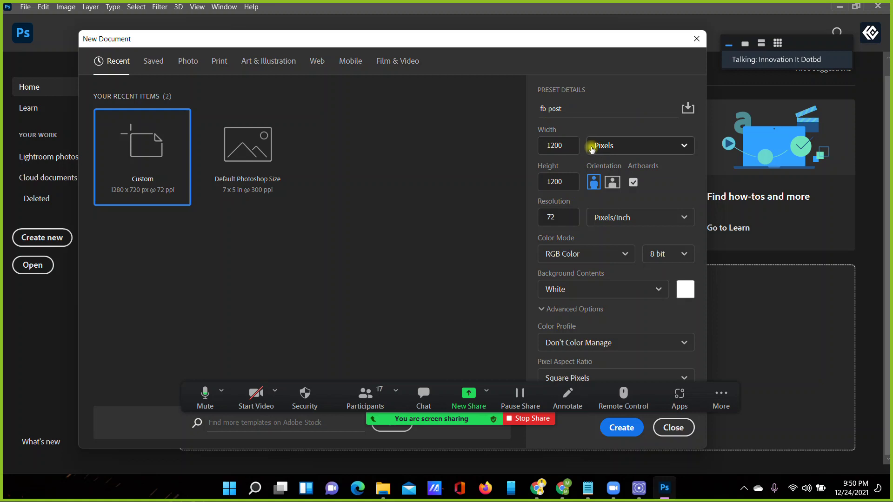
{"action": "left_click", "coordinate": [610, 151]}
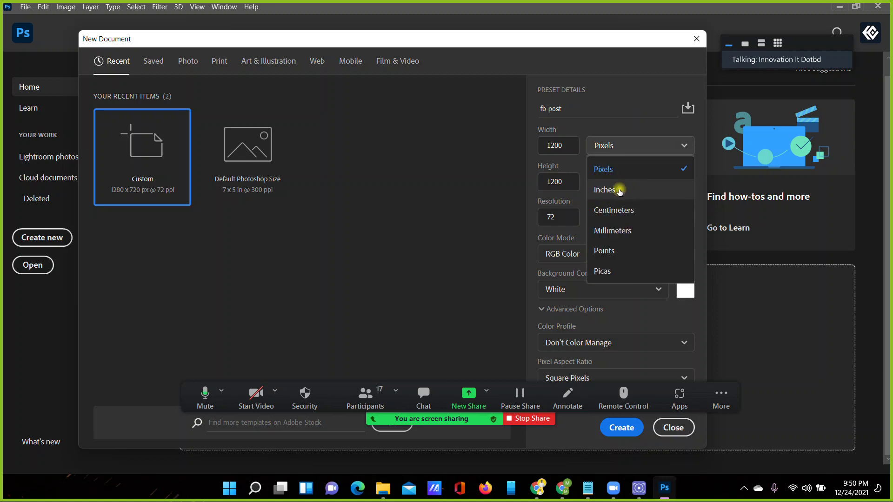
{"action": "left_click", "coordinate": [632, 171]}
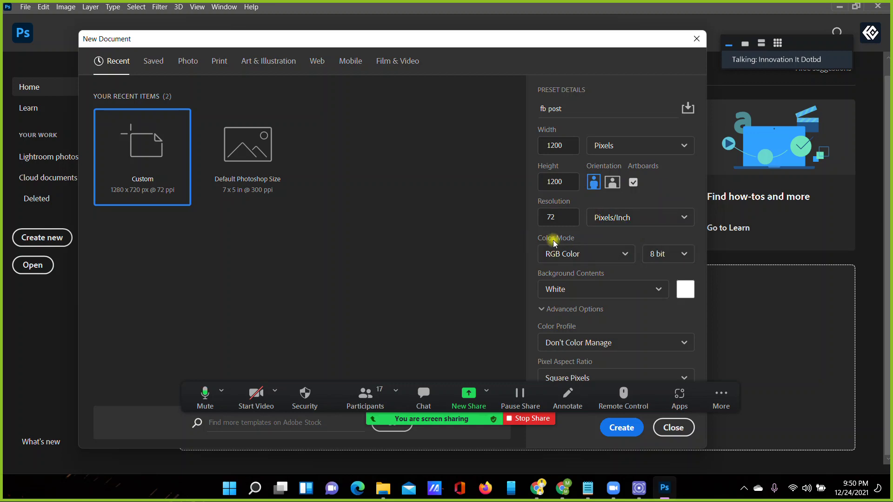
Keep the document's colour mode at RGB Color with 8-bit depth
{"action": "left_click", "coordinate": [560, 255]}
{"action": "left_click", "coordinate": [563, 277]}
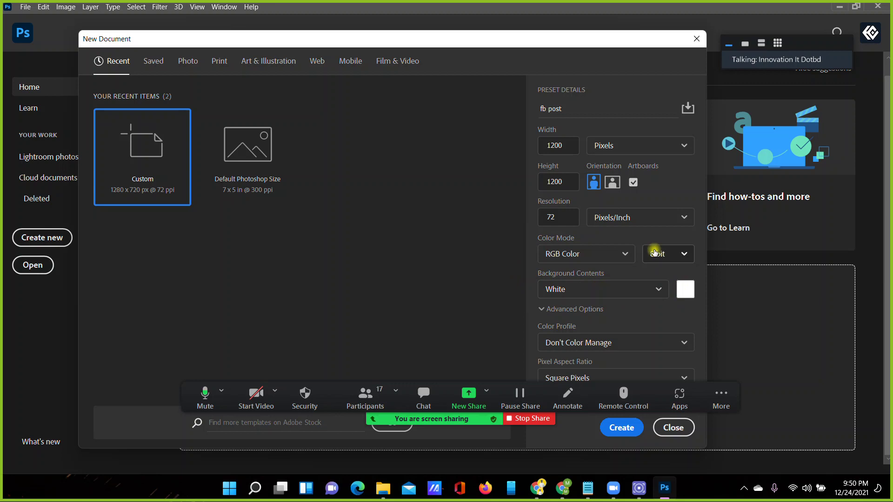
{"action": "left_click", "coordinate": [675, 255]}
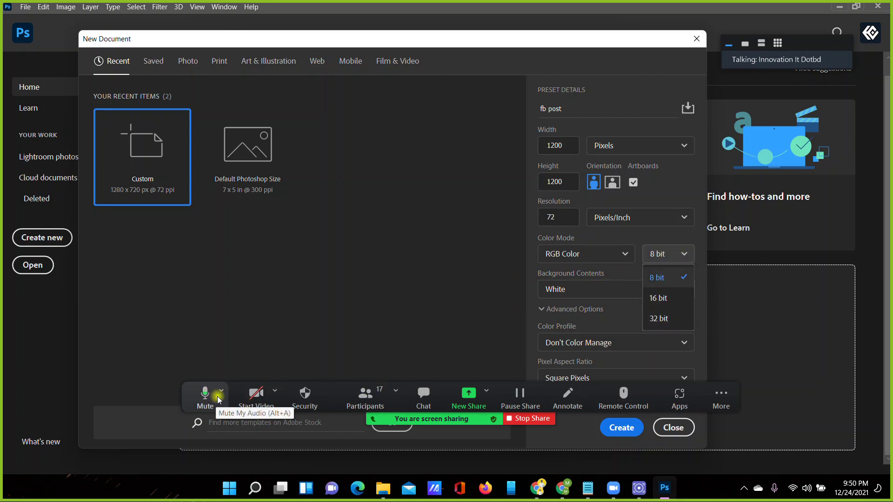
{"action": "left_click", "coordinate": [267, 451]}
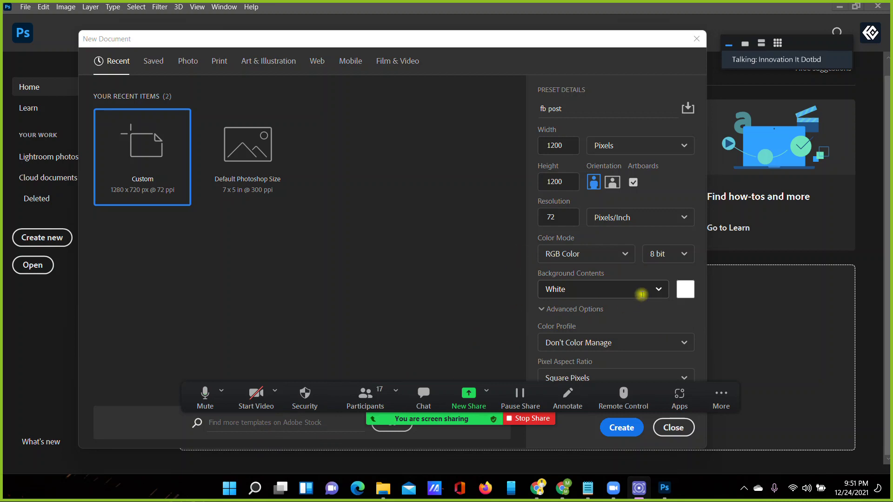
{"action": "mouse_move", "coordinate": [456, 422]}
{"action": "left_mouse_down"}
{"action": "mouse_move", "coordinate": [456, 443]}
{"action": "mouse_move", "coordinate": [444, 427]}
{"action": "left_mouse_up"}
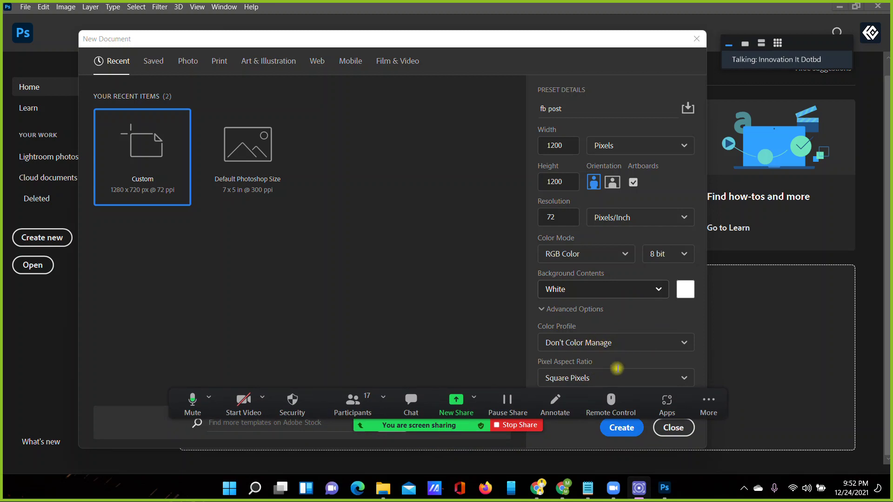
{"action": "mouse_move", "coordinate": [398, 422]}
{"action": "left_mouse_down"}
{"action": "mouse_move", "coordinate": [424, 373]}
{"action": "mouse_move", "coordinate": [431, 316]}
{"action": "left_mouse_up"}
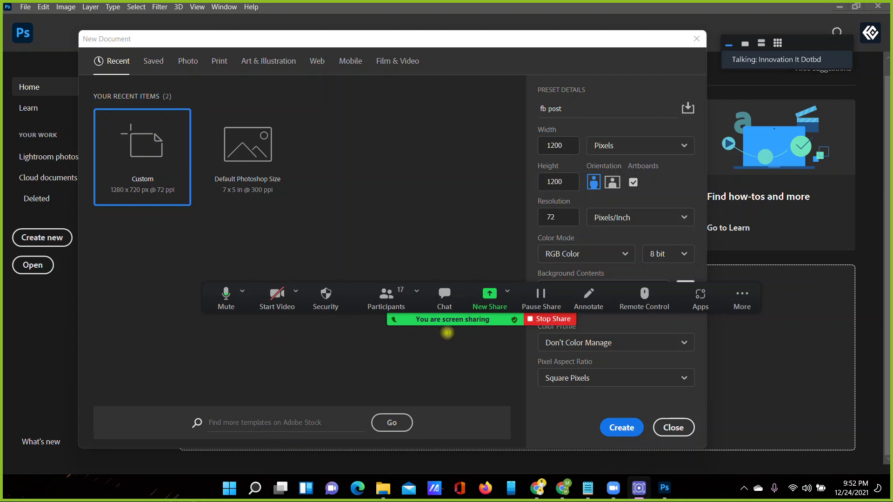
{"action": "left_click_drag", "start_coordinate": [439, 318], "coordinate": [399, 379]}
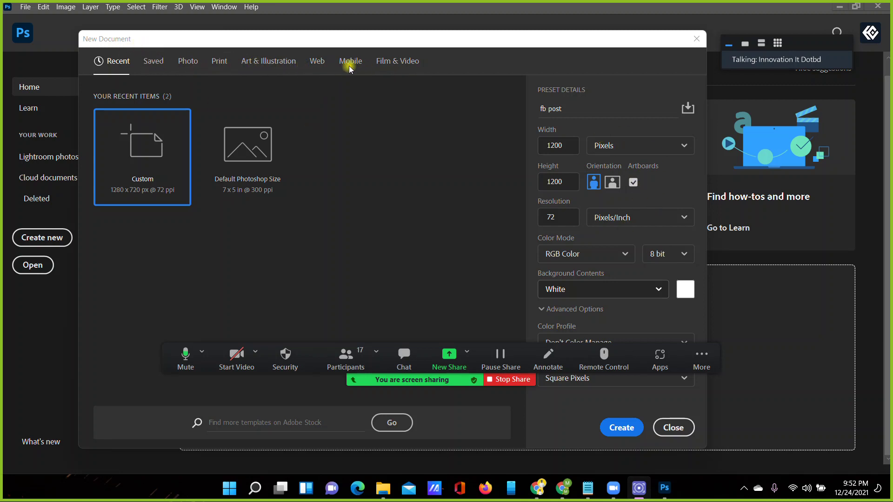
{"action": "left_click", "coordinate": [182, 65]}
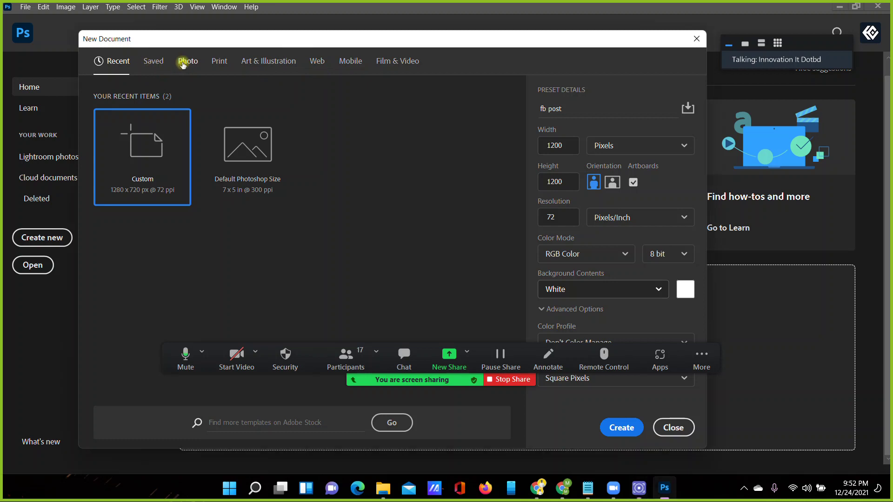
Browse the Photo, Print, Art & Illustration and Web document presets
{"action": "left_click", "coordinate": [183, 65]}
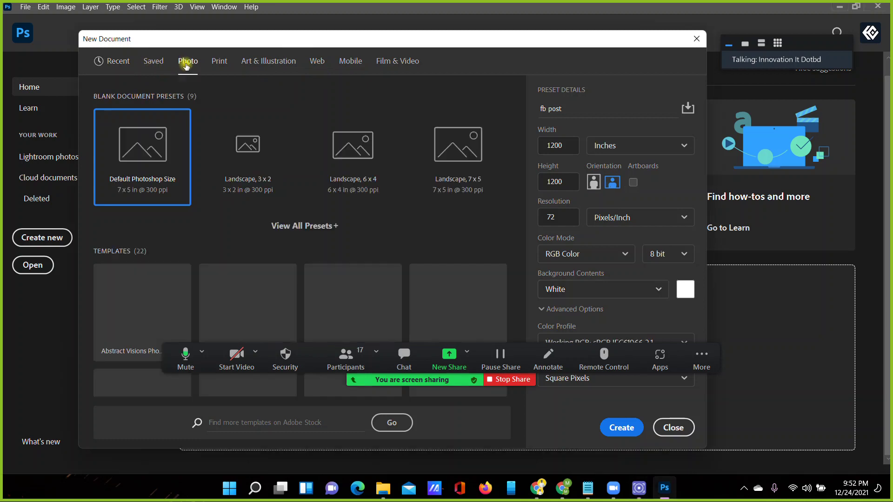
{"action": "left_click", "coordinate": [218, 62]}
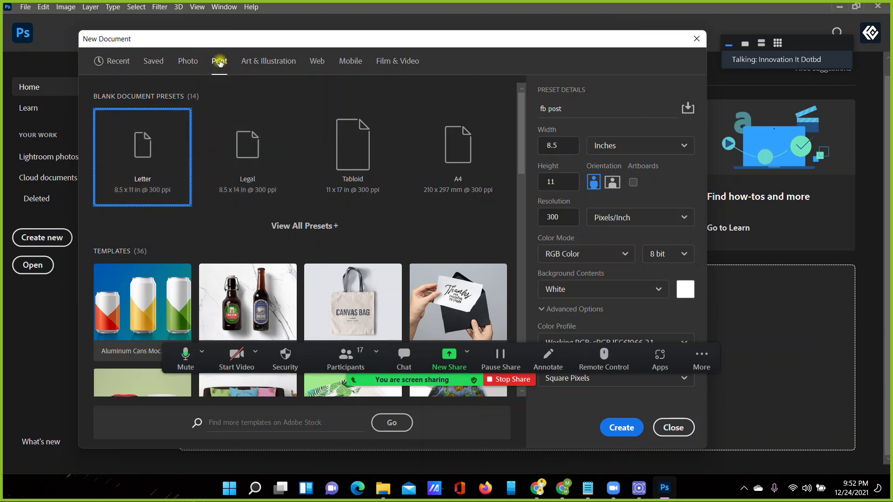
{"action": "left_click", "coordinate": [259, 61]}
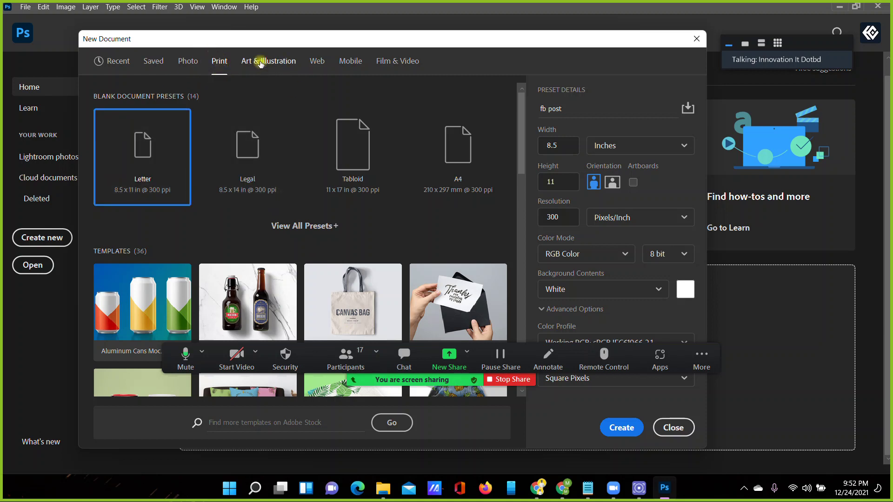
{"action": "scroll", "coordinate": [149, 289], "scroll_direction": "down", "scroll_amount": 4}
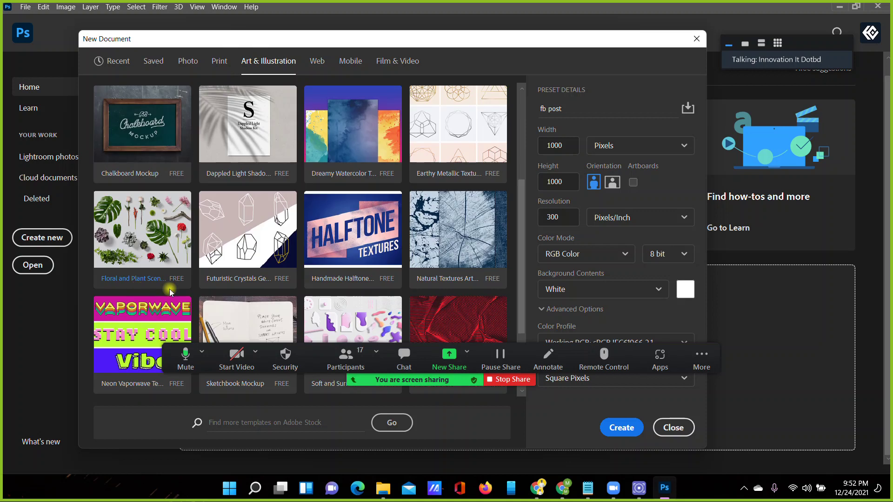
{"action": "scroll", "coordinate": [300, 261], "scroll_direction": "up", "scroll_amount": 5}
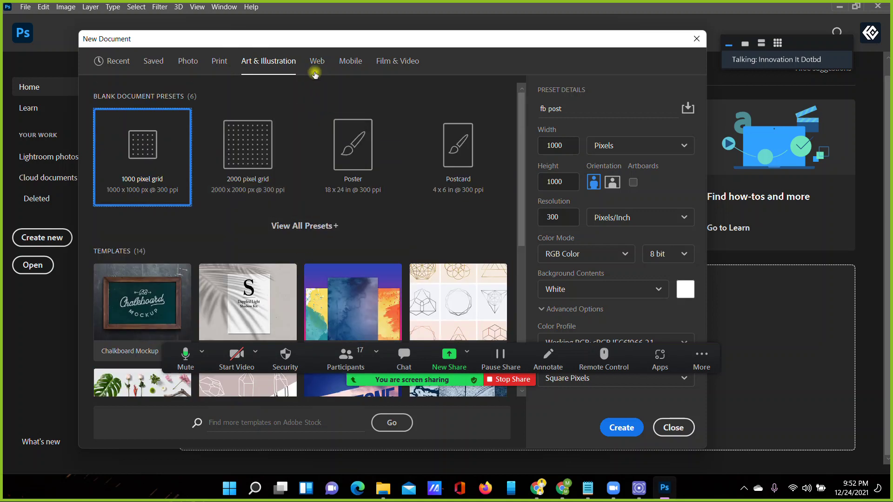
{"action": "left_click", "coordinate": [316, 63]}
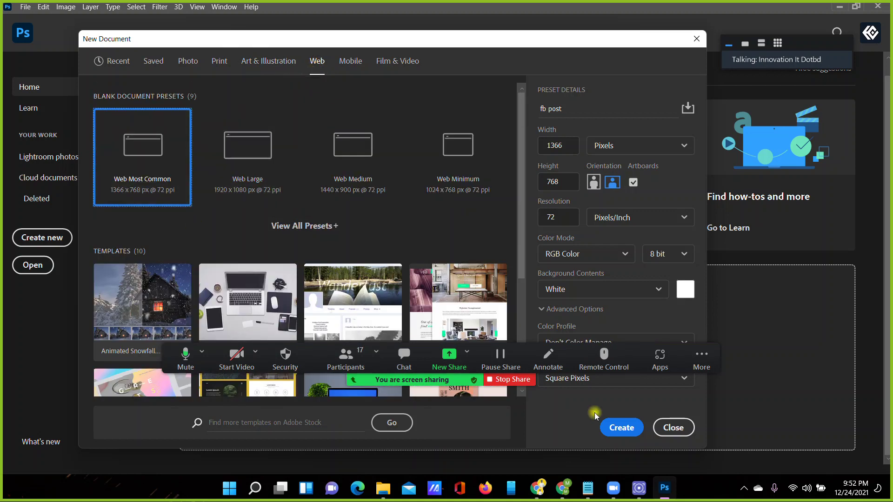
{"action": "left_click", "coordinate": [540, 487]}
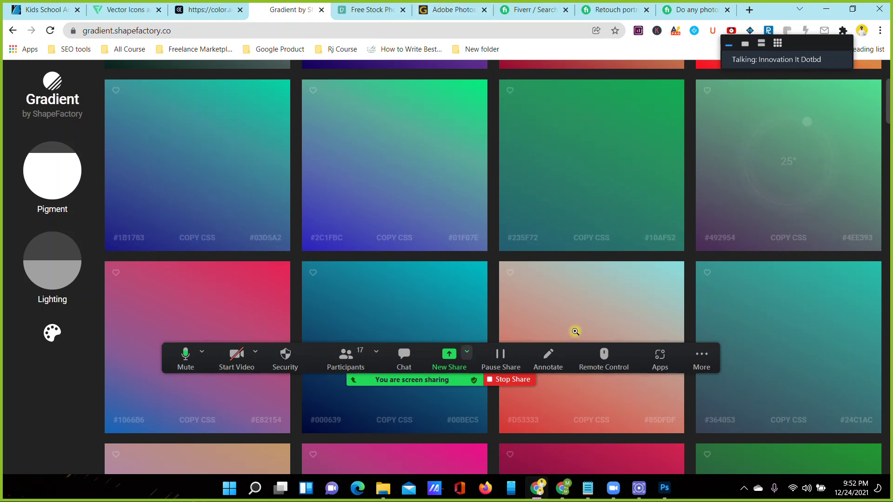
{"action": "left_click", "coordinate": [826, 10]}
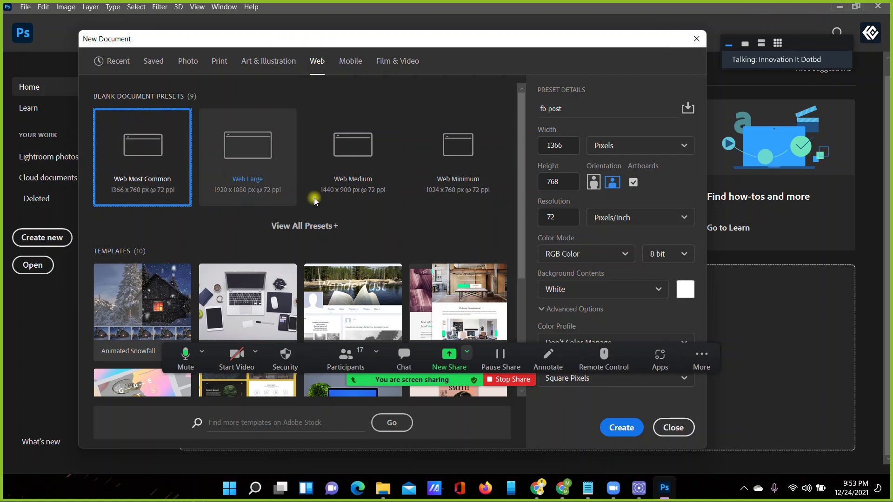
Check the Mobile and Film & Video presets, then create the recent 1280×720 custom 'fb post' document
{"action": "left_click", "coordinate": [349, 64]}
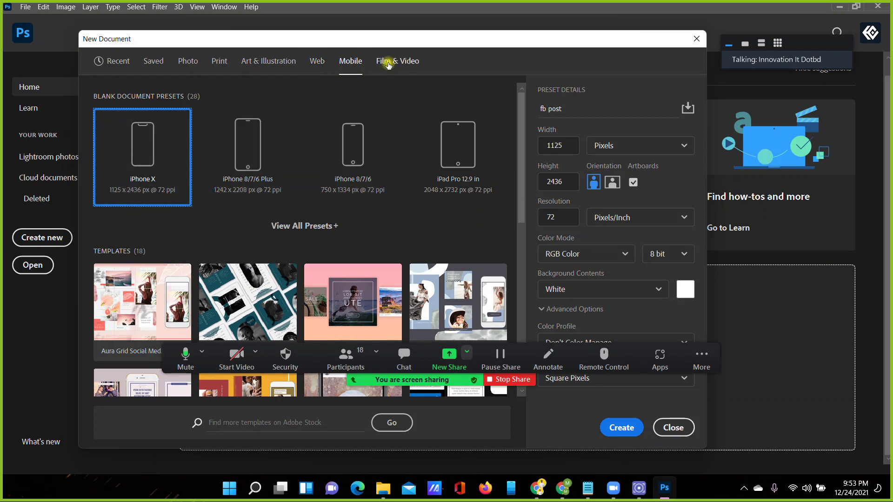
{"action": "left_click", "coordinate": [386, 62]}
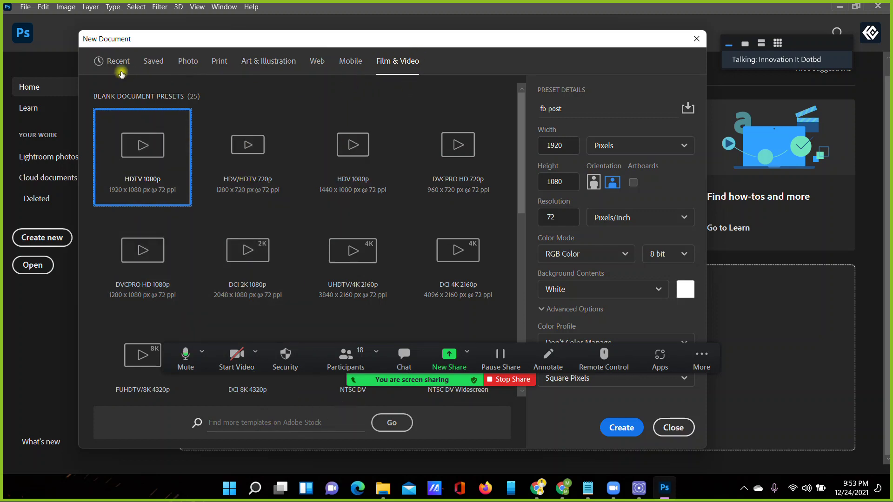
{"action": "left_click", "coordinate": [116, 61]}
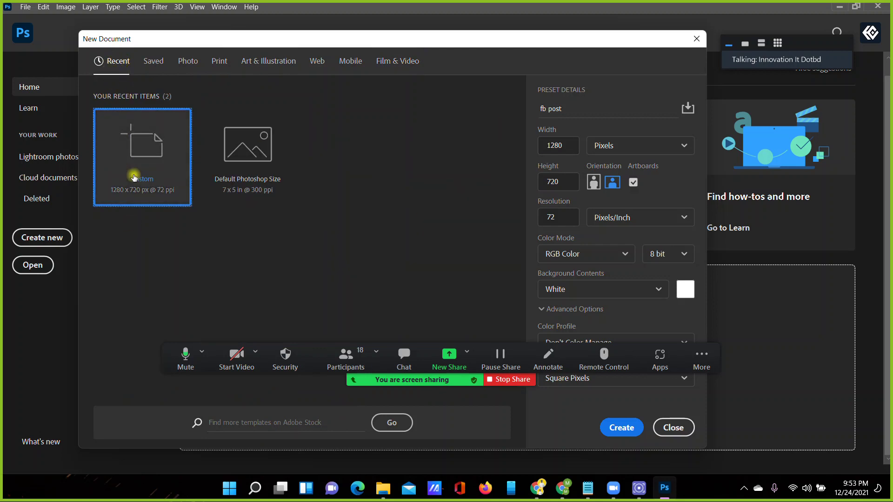
{"action": "left_click", "coordinate": [615, 429]}
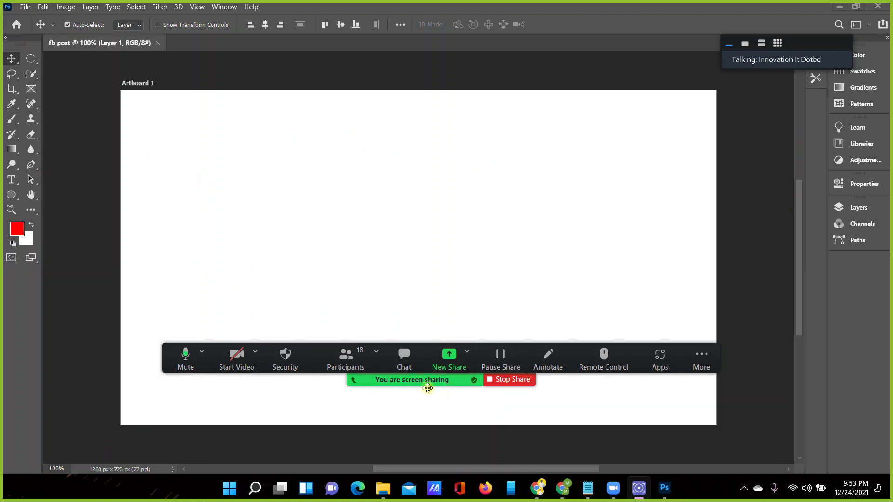
Go to the File menu to start another document over the blank 1280×720 fb post artboard
{"action": "left_click_drag", "start_coordinate": [425, 382], "coordinate": [358, 409]}
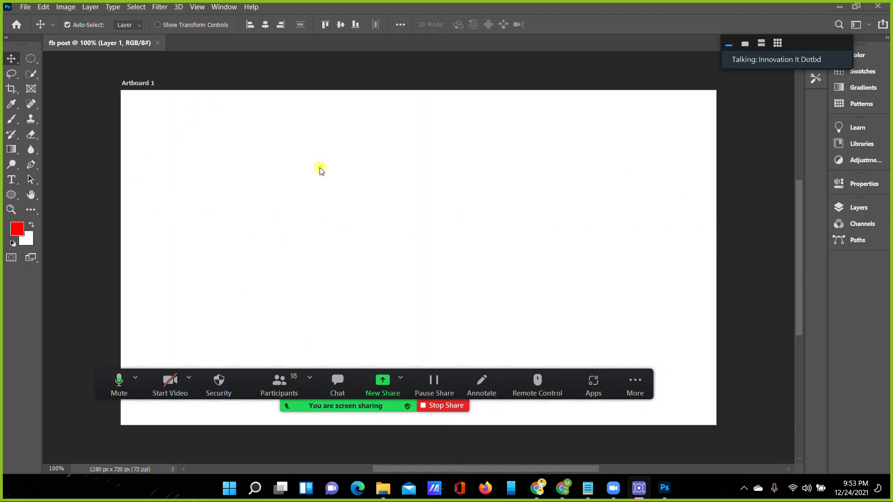
{"action": "left_click", "coordinate": [25, 6]}
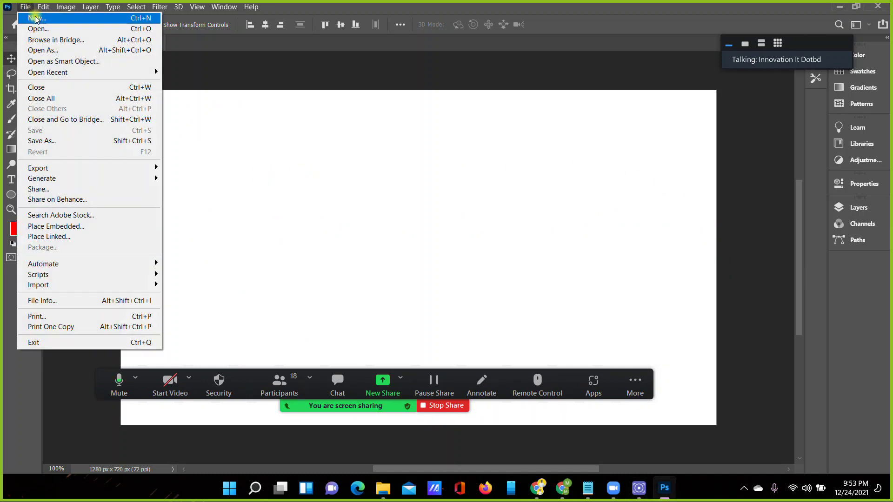
Create a new 1200 × 1200 px document with an artboard
{"action": "left_click_drag", "start_coordinate": [562, 181], "coordinate": [541, 182]}
{"action": "type", "text": "1200"}
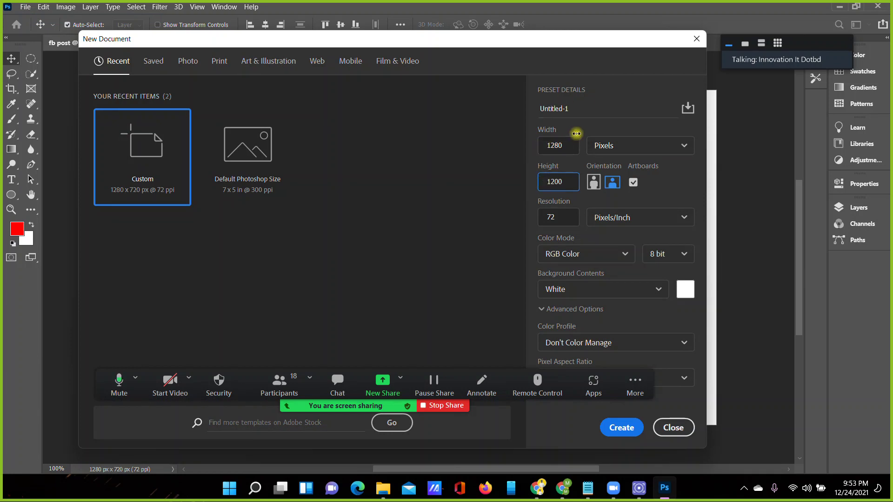
{"action": "left_click_drag", "start_coordinate": [576, 145], "coordinate": [540, 145]}
{"action": "type", "text": "1200"}
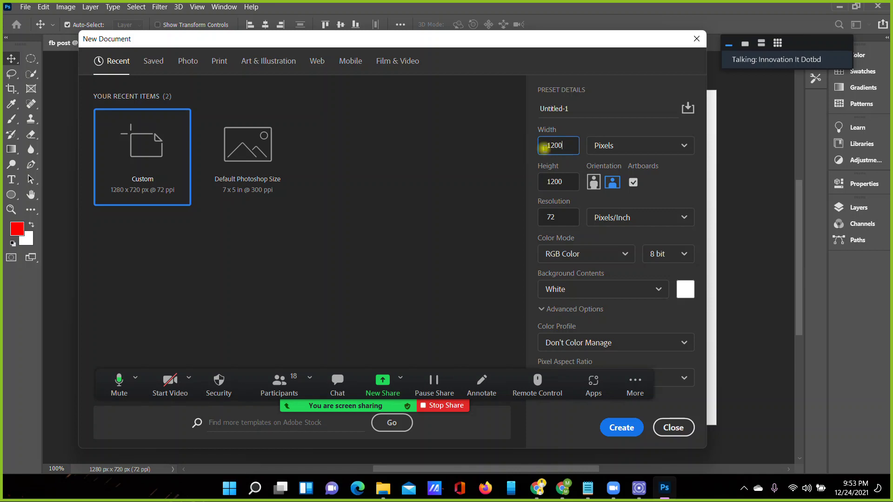
{"action": "left_click", "coordinate": [616, 425]}
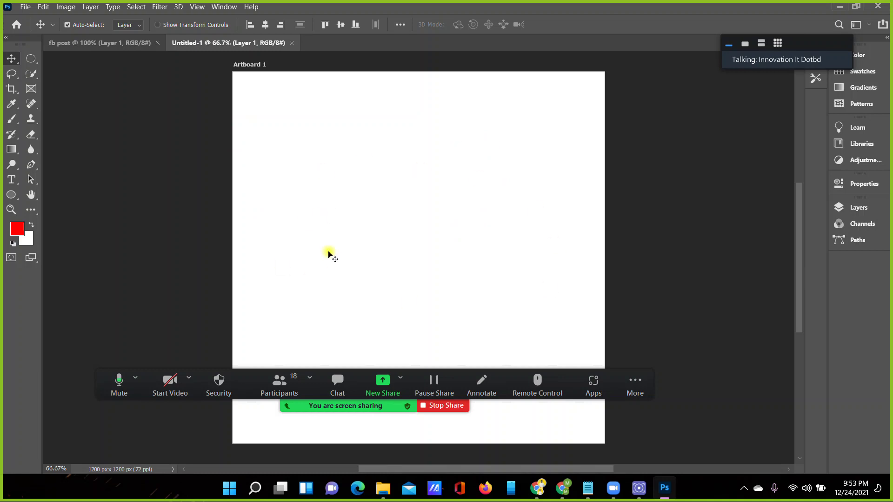
Close the fb post document and move the meeting speaker panel aside
{"action": "left_click", "coordinate": [93, 46]}
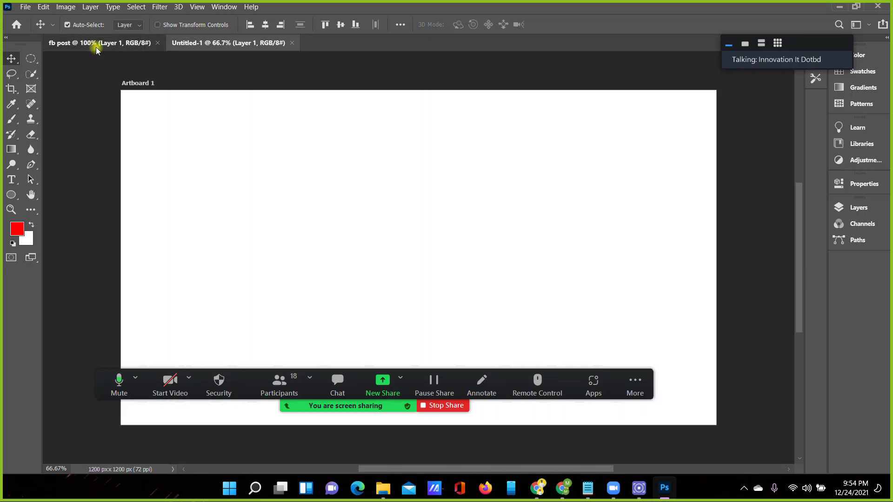
{"action": "left_click", "coordinate": [156, 44]}
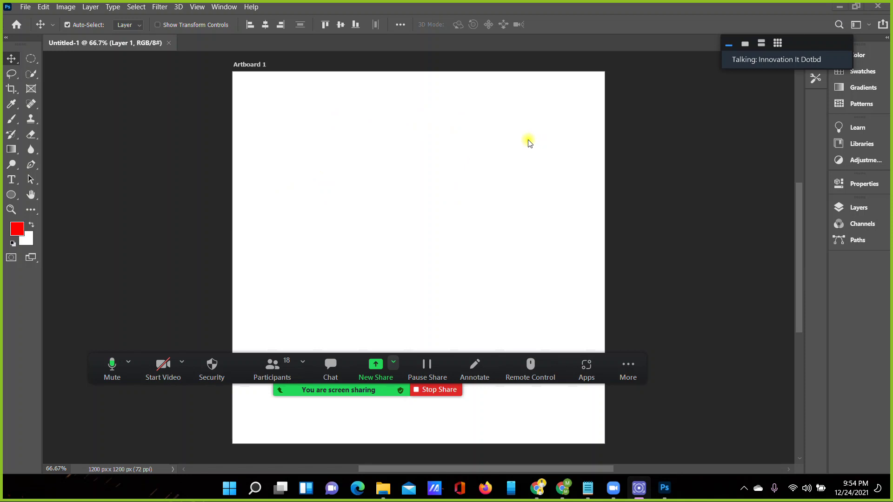
{"action": "left_click_drag", "start_coordinate": [796, 65], "coordinate": [635, 123]}
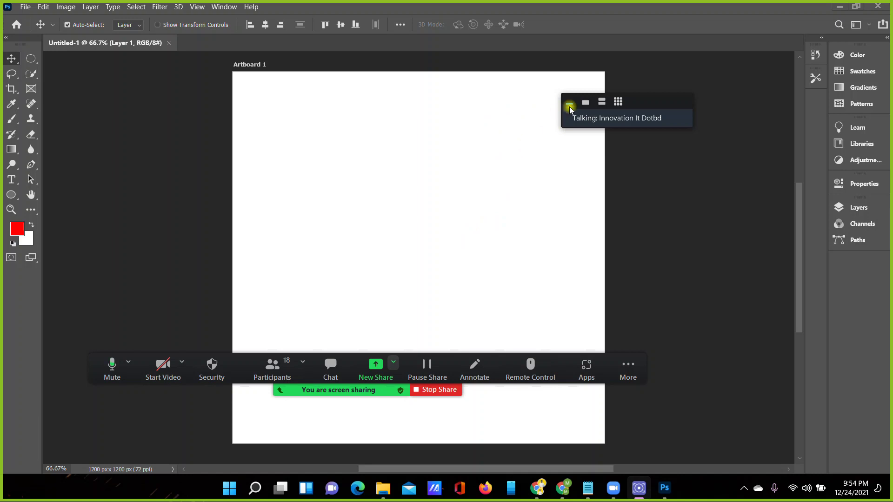
{"action": "mouse_move", "coordinate": [638, 107]}
{"action": "left_mouse_down"}
{"action": "mouse_move", "coordinate": [741, 434]}
{"action": "mouse_move", "coordinate": [707, 436]}
{"action": "left_mouse_up"}
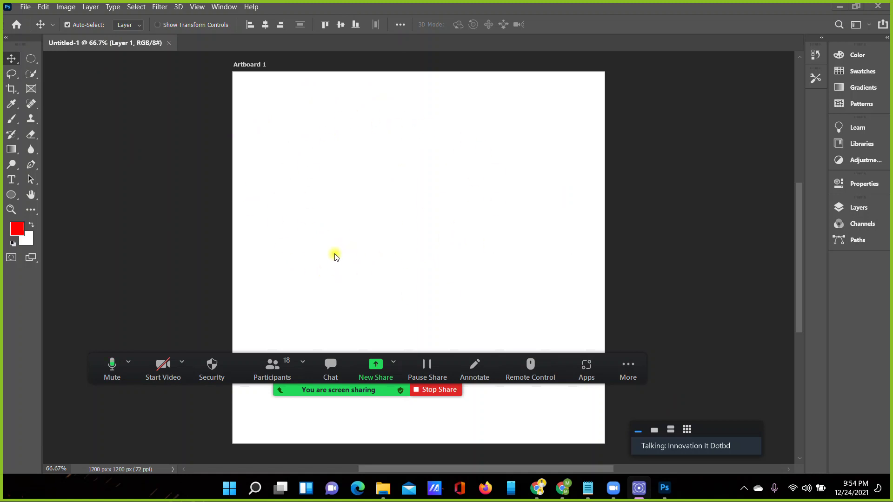
{"action": "left_click", "coordinate": [3, 91]}
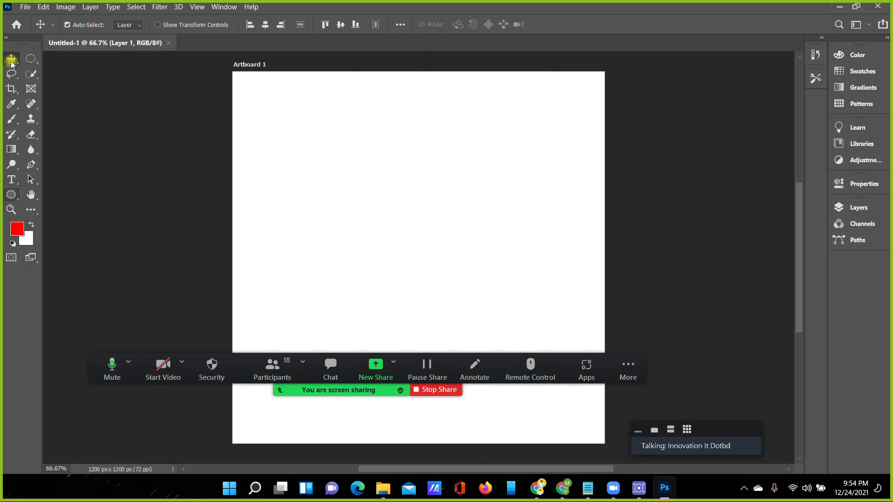
{"action": "left_click_drag", "start_coordinate": [10, 48], "coordinate": [541, 84]}
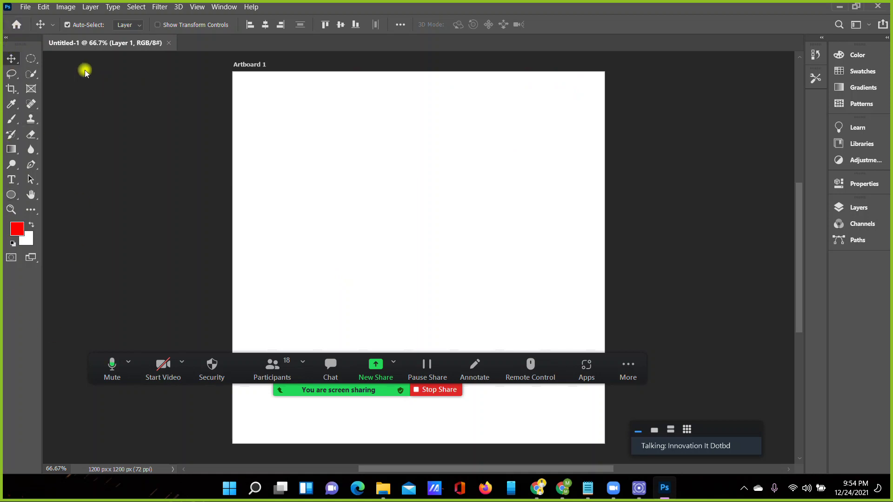
{"action": "mouse_move", "coordinate": [540, 84]}
{"action": "left_mouse_down"}
{"action": "mouse_move", "coordinate": [668, 125]}
{"action": "mouse_move", "coordinate": [646, 8]}
{"action": "mouse_move", "coordinate": [623, 40]}
{"action": "mouse_move", "coordinate": [132, 148]}
{"action": "mouse_move", "coordinate": [320, 107]}
{"action": "left_mouse_up"}
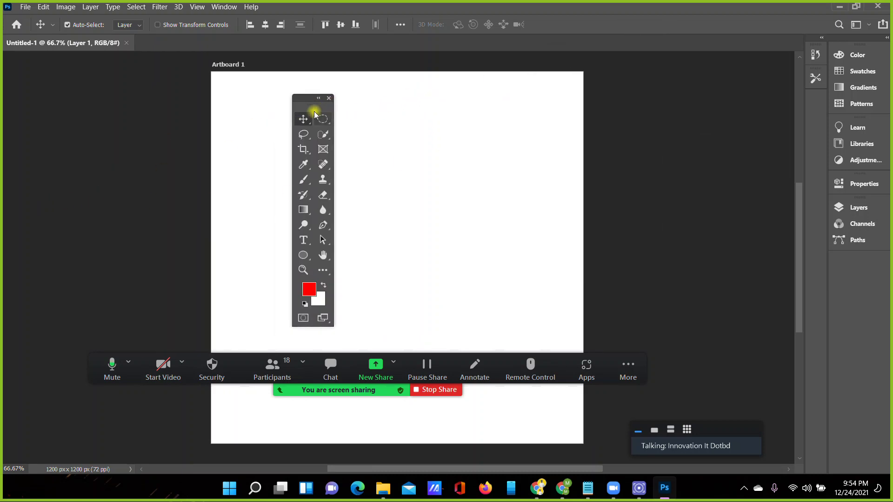
{"action": "mouse_move", "coordinate": [309, 108]}
{"action": "left_mouse_down"}
{"action": "mouse_move", "coordinate": [261, 140]}
{"action": "mouse_move", "coordinate": [291, 116]}
{"action": "mouse_move", "coordinate": [269, 111]}
{"action": "left_mouse_up"}
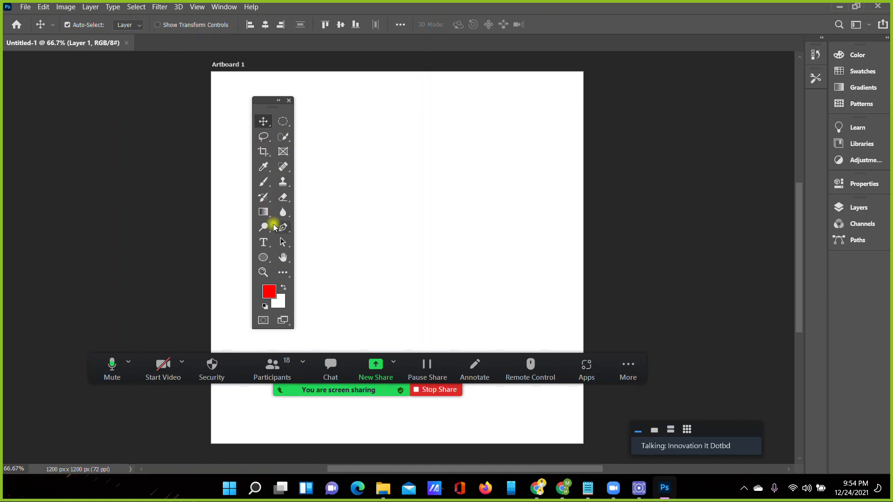
{"action": "mouse_move", "coordinate": [274, 109]}
{"action": "left_mouse_down"}
{"action": "mouse_move", "coordinate": [560, 135]}
{"action": "mouse_move", "coordinate": [610, 125]}
{"action": "mouse_move", "coordinate": [621, 93]}
{"action": "mouse_move", "coordinate": [101, 90]}
{"action": "mouse_move", "coordinate": [1, 62]}
{"action": "left_mouse_up"}
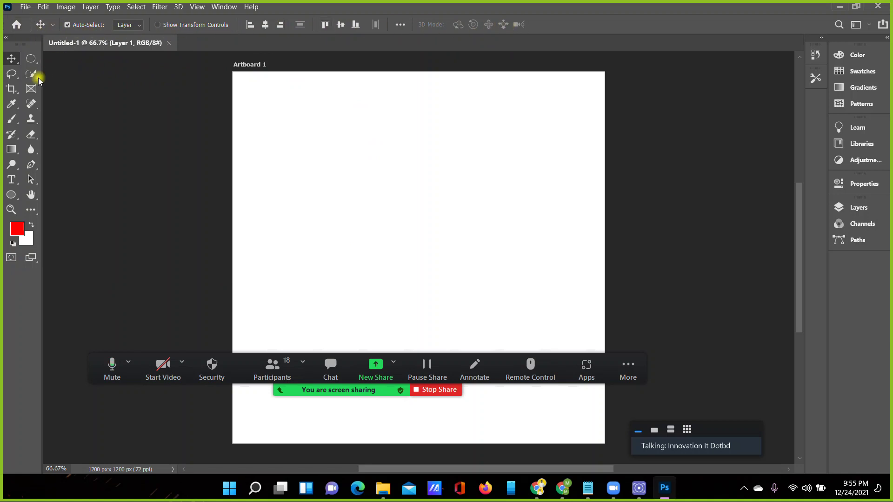
{"action": "left_click", "coordinate": [12, 74]}
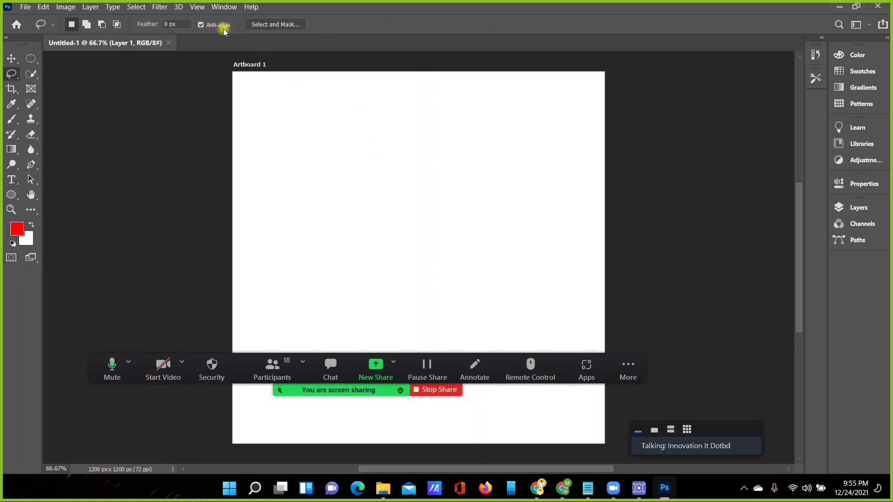
{"action": "left_click", "coordinate": [12, 88]}
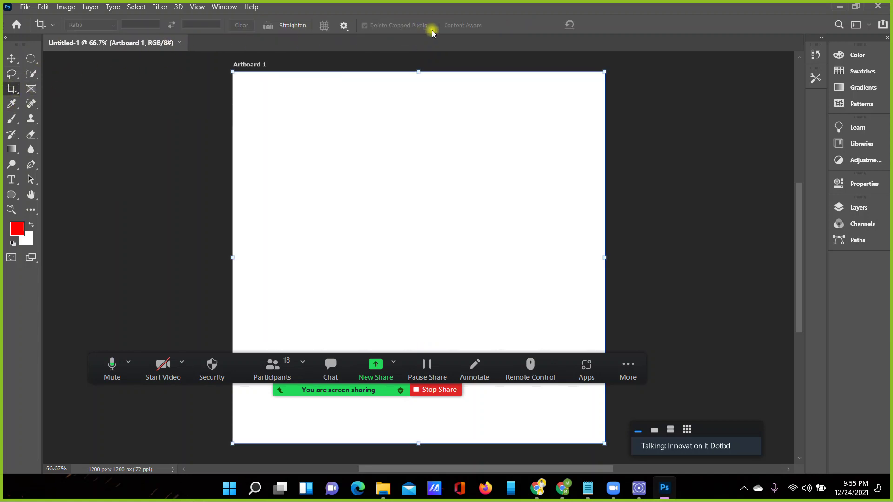
{"action": "left_click", "coordinate": [11, 149]}
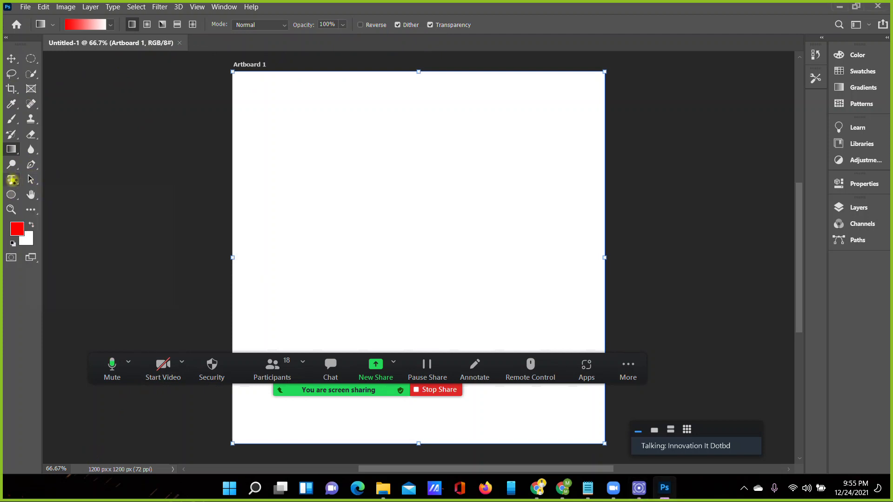
{"action": "left_click", "coordinate": [11, 179]}
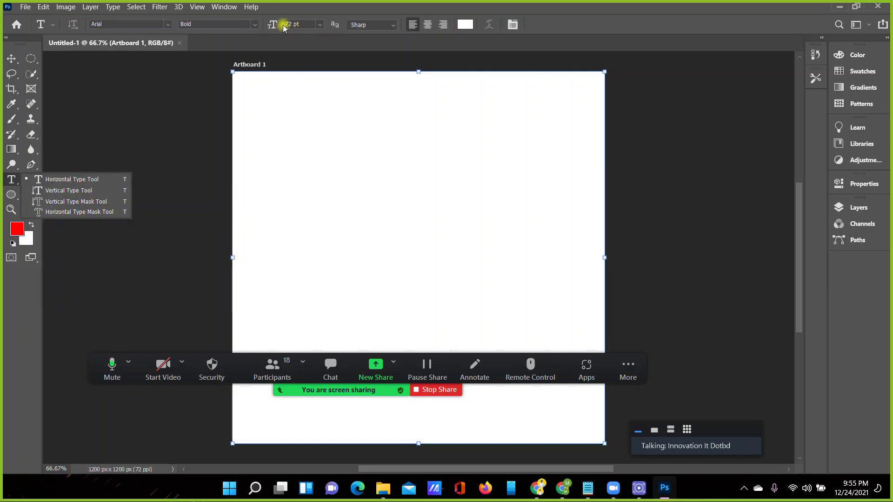
{"action": "left_click", "coordinate": [11, 59]}
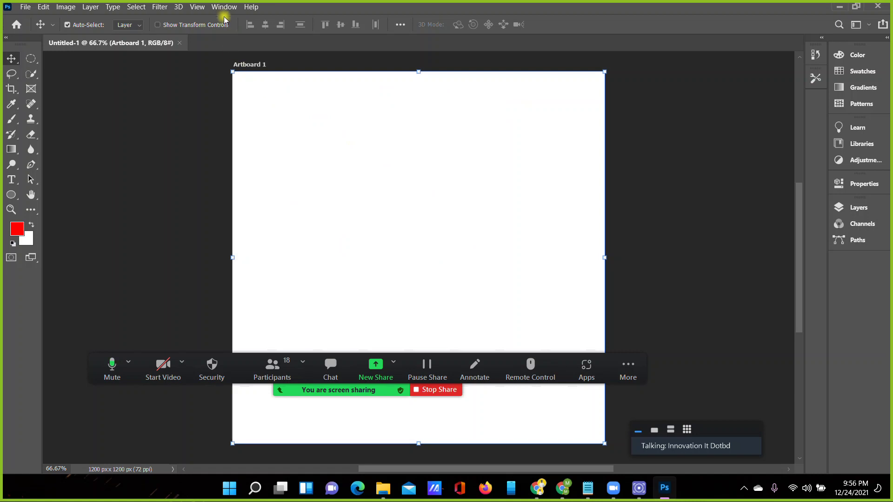
{"action": "left_click", "coordinate": [217, 8]}
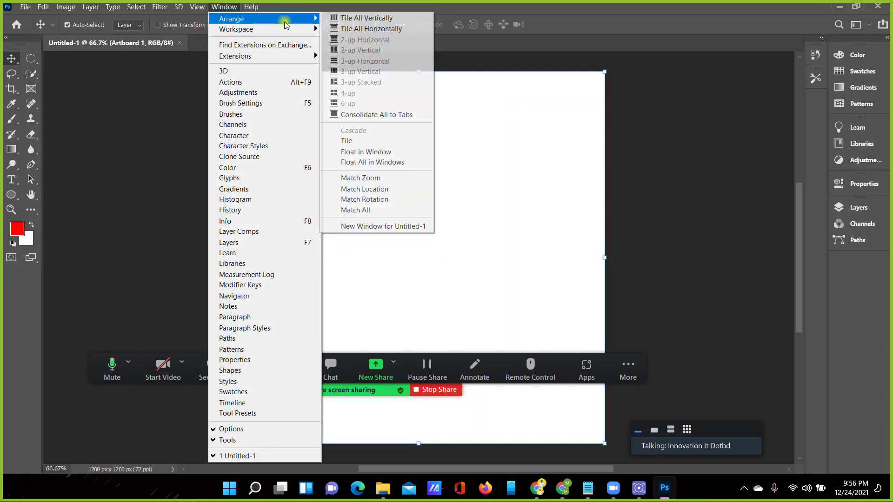
{"action": "mouse_move", "coordinate": [236, 29]}
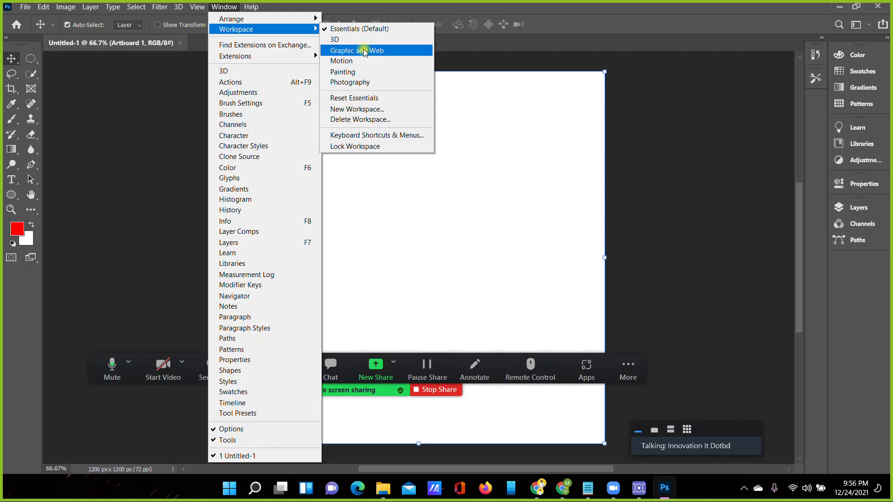
Try the Graphic and Web workspace, then reset Essentials with a two-column toolbar
{"action": "left_click", "coordinate": [360, 102]}
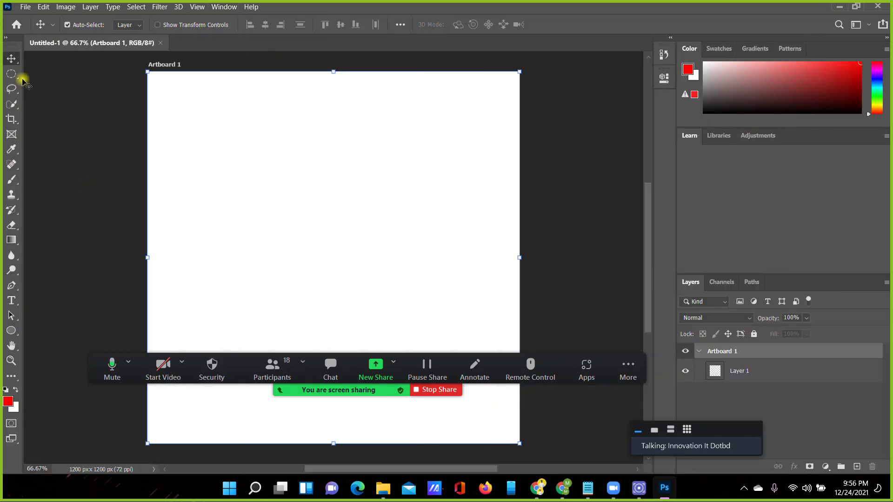
{"action": "left_click", "coordinate": [5, 41]}
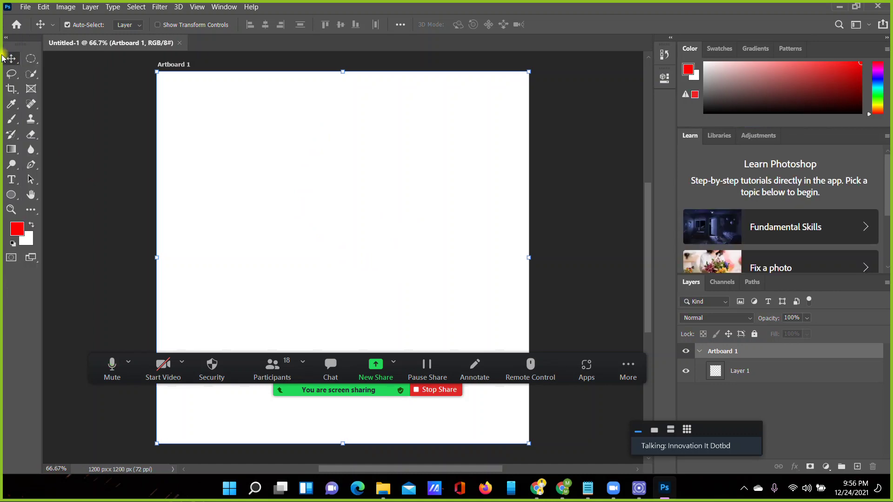
{"action": "left_click", "coordinate": [6, 40]}
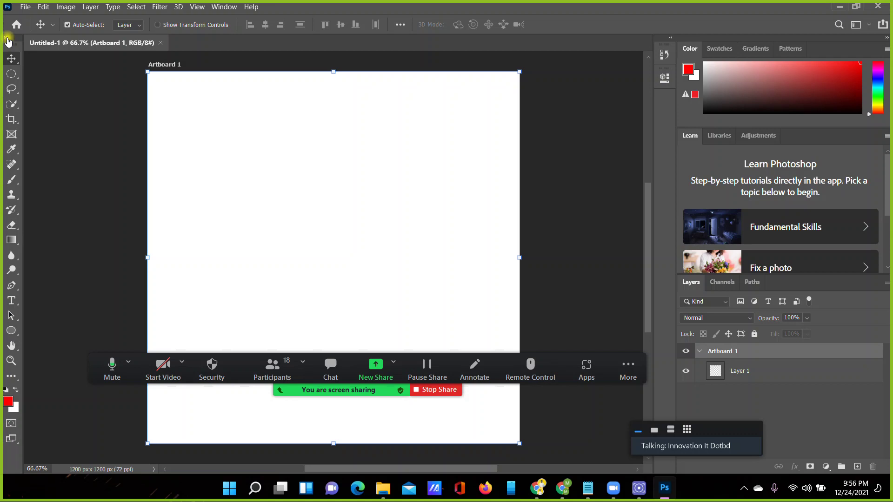
{"action": "left_click", "coordinate": [7, 40]}
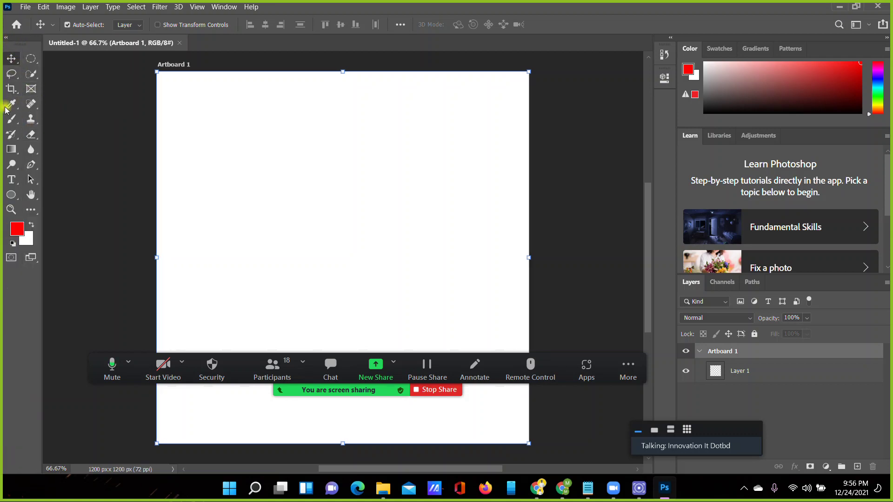
{"action": "left_click", "coordinate": [222, 9]}
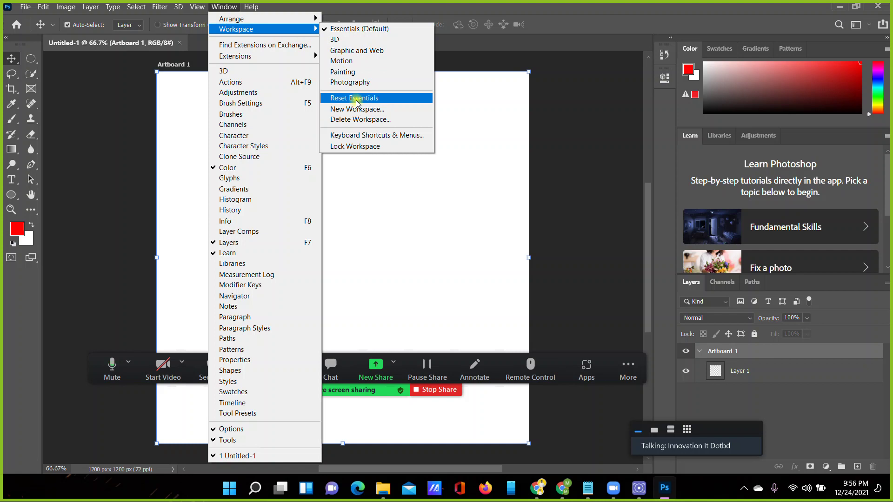
{"action": "left_click", "coordinate": [356, 98]}
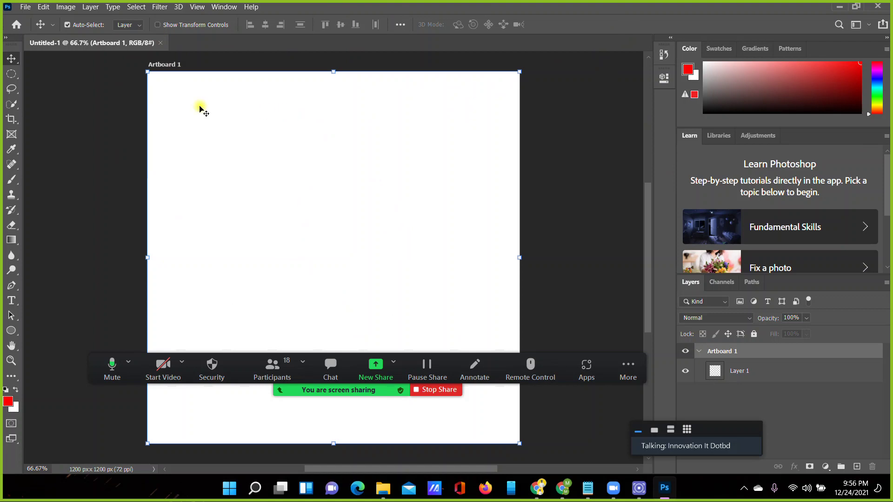
{"action": "left_click", "coordinate": [4, 39]}
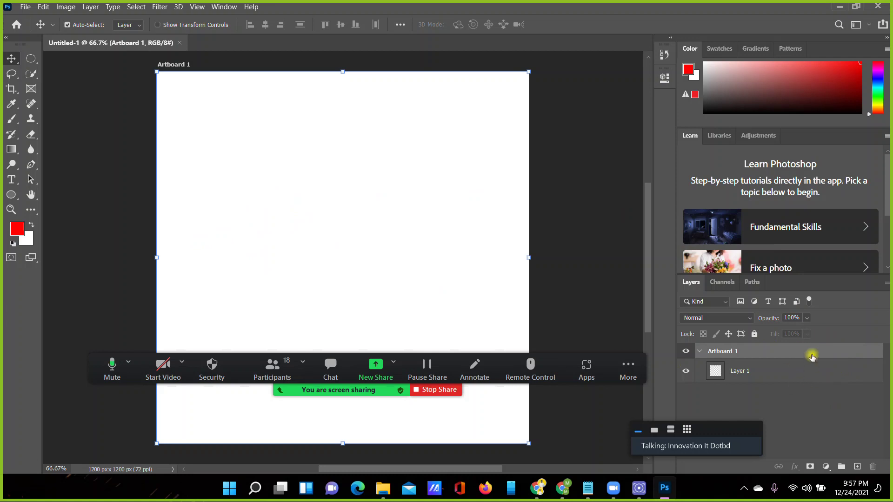
{"action": "left_click", "coordinate": [716, 286]}
{"action": "left_click", "coordinate": [752, 284]}
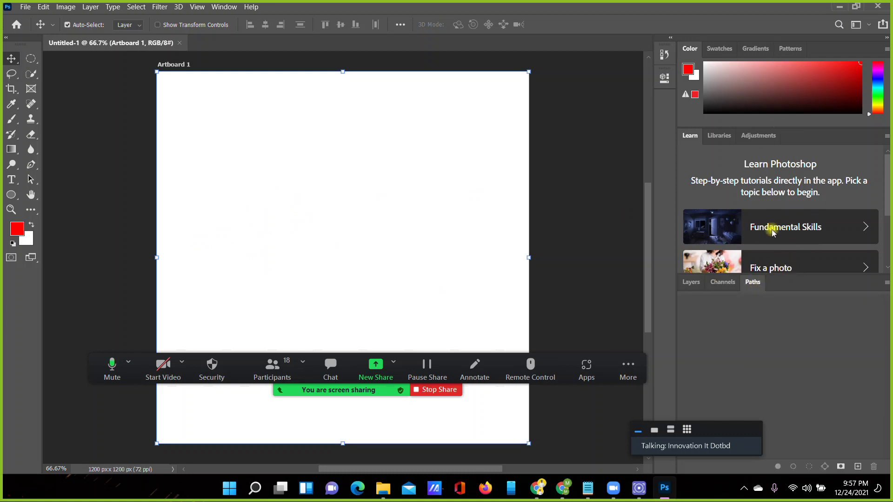
{"action": "left_click", "coordinate": [684, 283]}
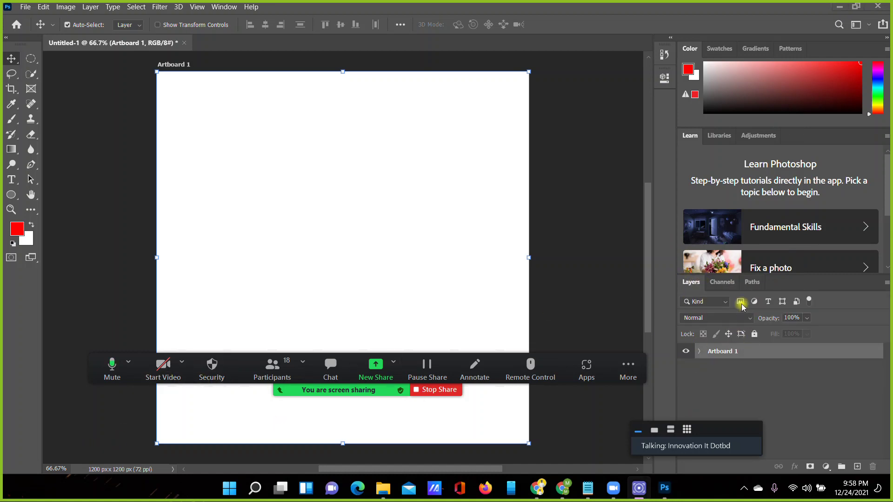
{"action": "left_click", "coordinate": [722, 282]}
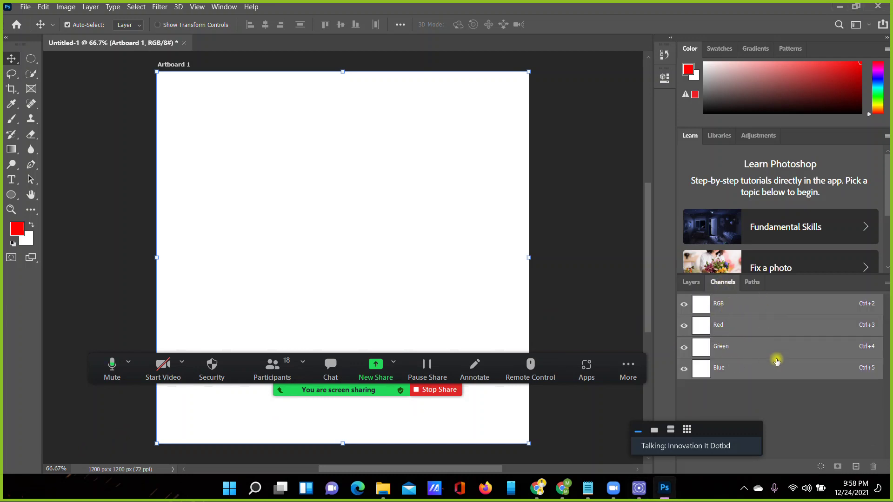
{"action": "key", "text": "F7"}
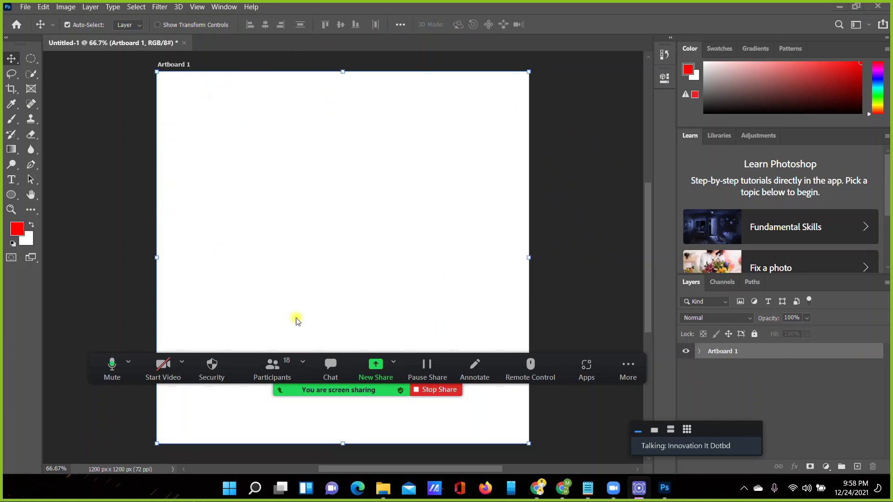
{"action": "left_click_drag", "start_coordinate": [332, 389], "coordinate": [316, 379]}
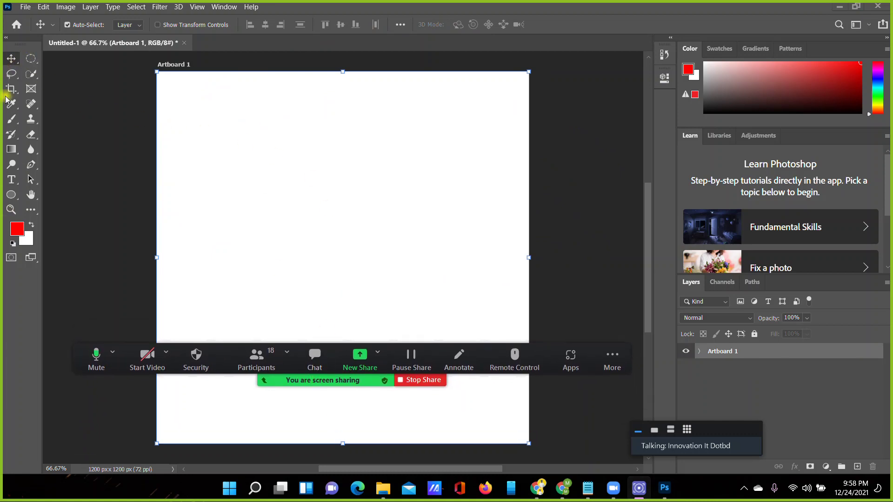
{"action": "left_click", "coordinate": [11, 59]}
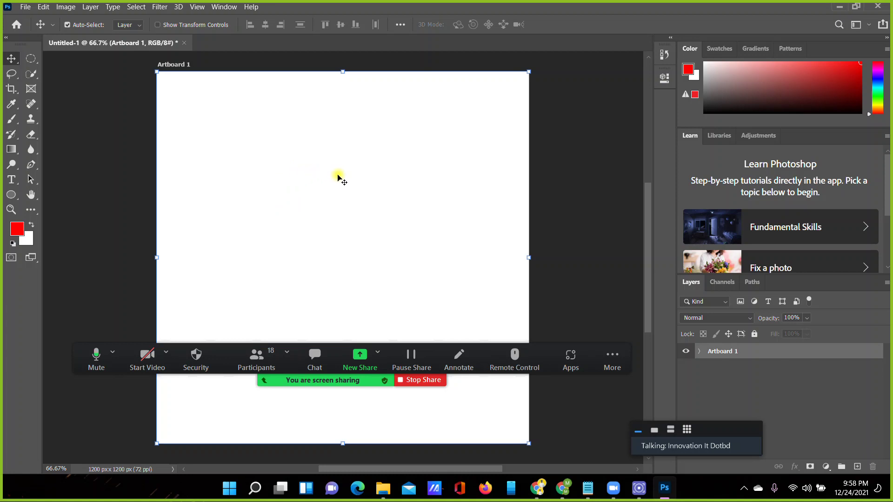
Draw a red ellipse, drag it around the artboard, then delete it
{"action": "left_click", "coordinate": [10, 196]}
{"action": "left_click_drag", "start_coordinate": [287, 148], "coordinate": [372, 248]}
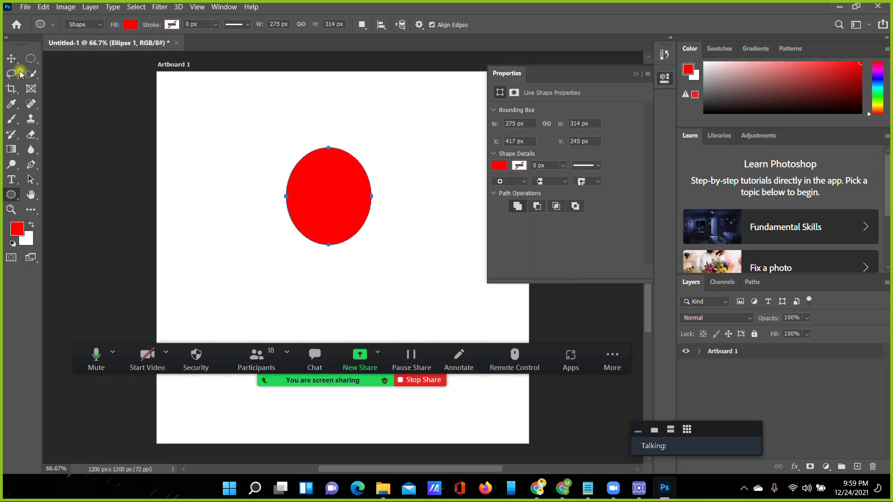
{"action": "left_click", "coordinate": [10, 58]}
{"action": "left_click_drag", "start_coordinate": [331, 190], "coordinate": [246, 144]}
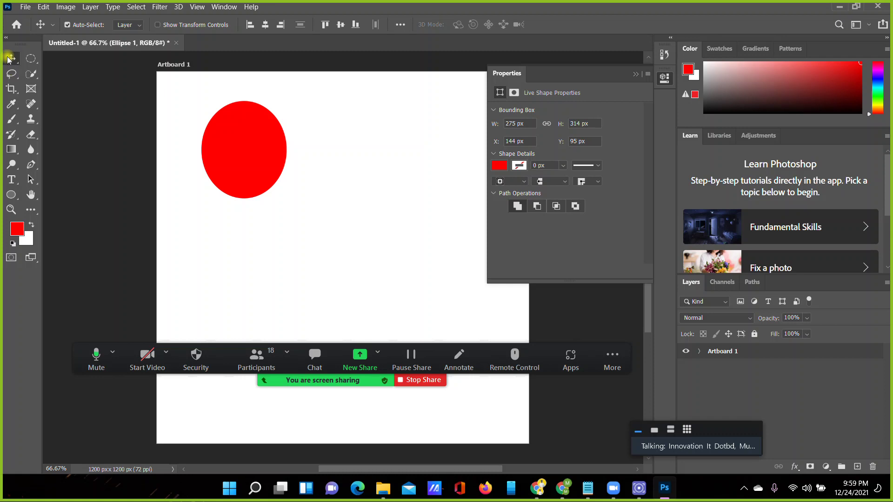
{"action": "mouse_move", "coordinate": [238, 144]}
{"action": "left_mouse_down"}
{"action": "mouse_move", "coordinate": [392, 251]}
{"action": "mouse_move", "coordinate": [392, 150]}
{"action": "left_mouse_up"}
{"action": "left_click", "coordinate": [270, 362]}
{"action": "left_click", "coordinate": [132, 270]}
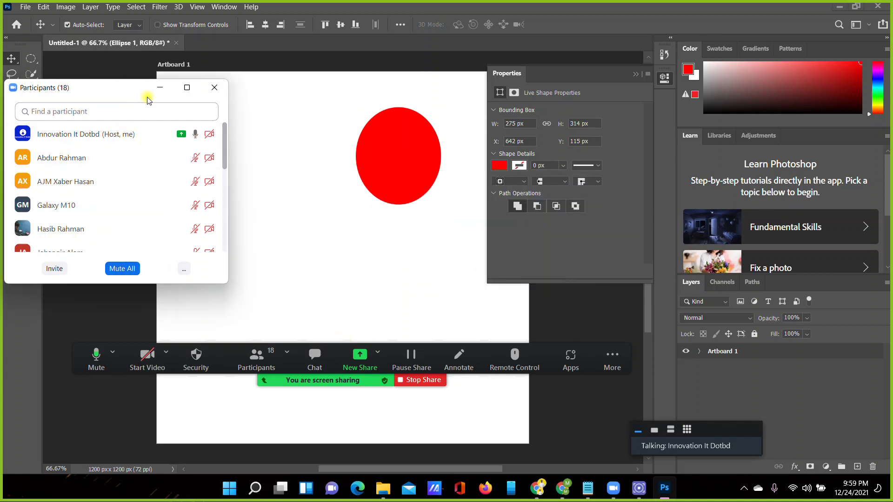
{"action": "left_click", "coordinate": [377, 148]}
{"action": "left_click_drag", "start_coordinate": [378, 150], "coordinate": [228, 200]}
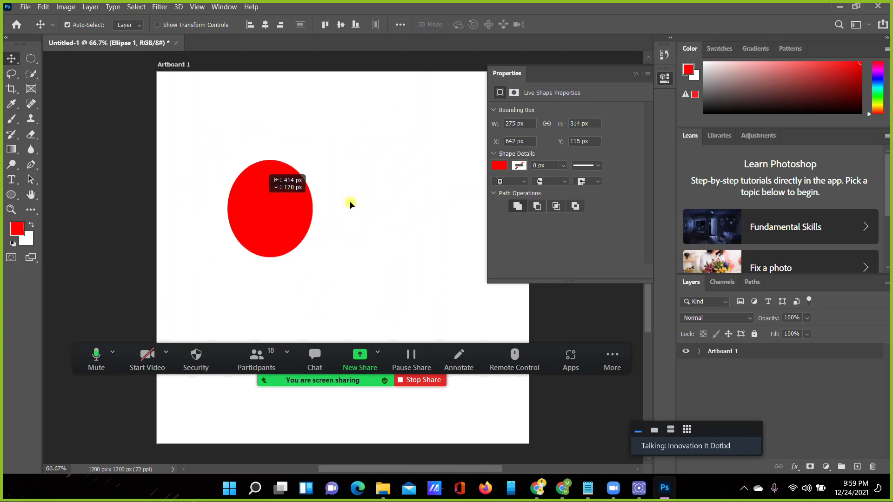
{"action": "left_click_drag", "start_coordinate": [227, 200], "coordinate": [288, 160]}
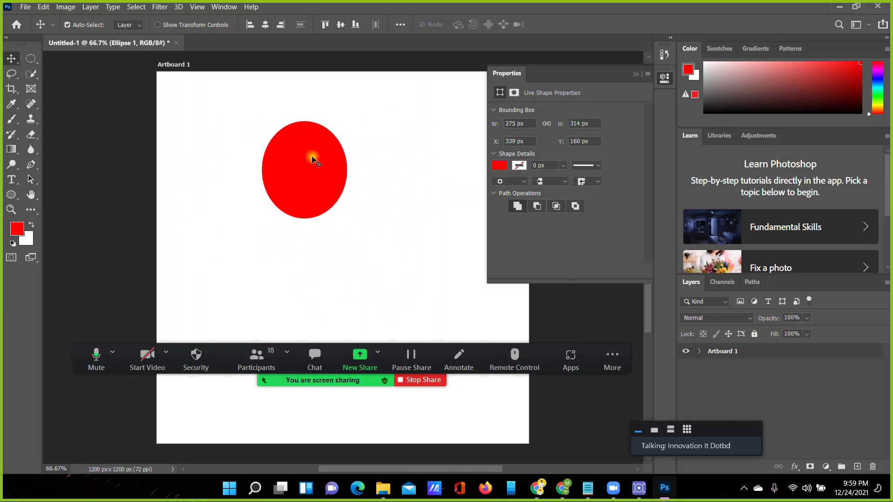
{"action": "key", "text": "Delete"}
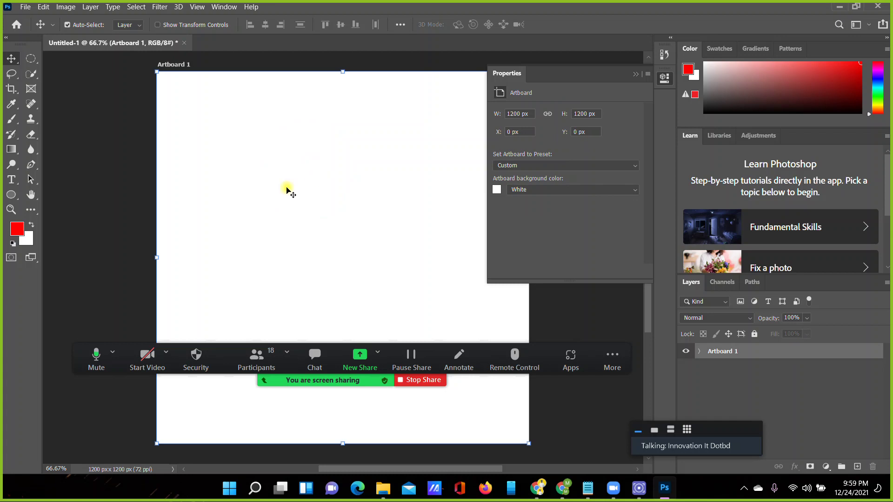
Draw a new red circle about 212×226 px and move it to the upper middle
{"action": "left_click", "coordinate": [699, 352]}
{"action": "left_click", "coordinate": [12, 195]}
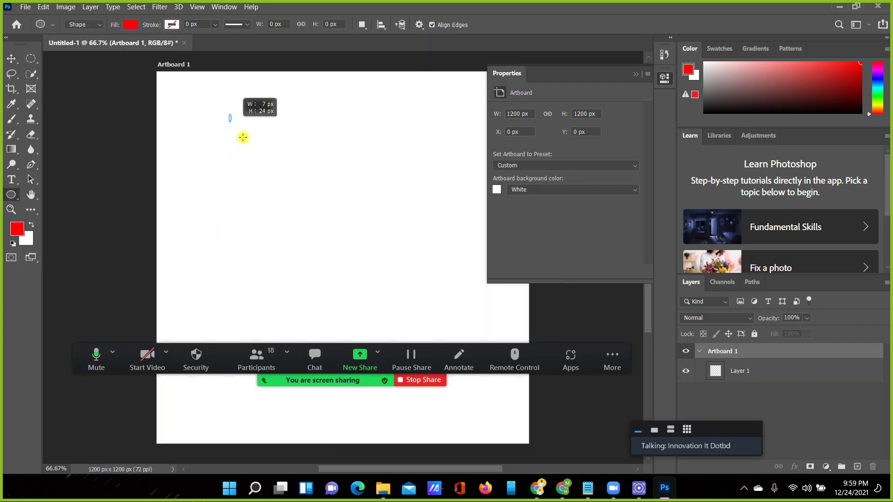
{"action": "left_click_drag", "start_coordinate": [229, 115], "coordinate": [295, 184]}
{"action": "left_click", "coordinate": [11, 59]}
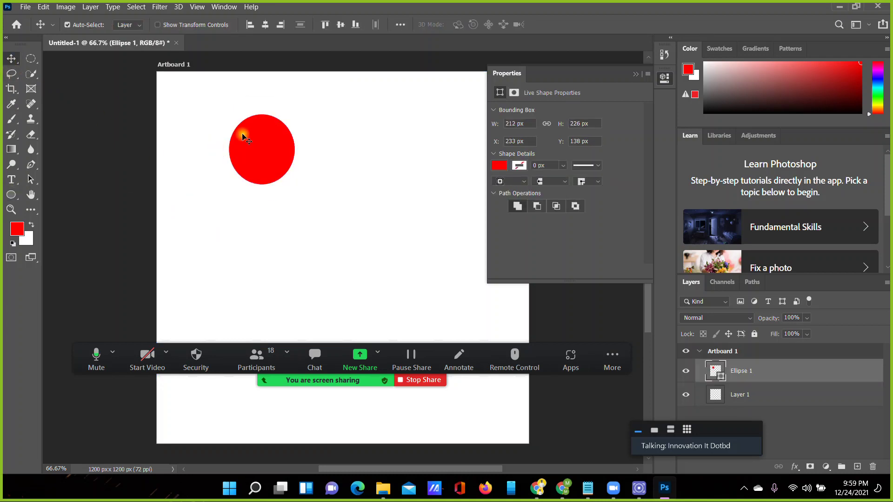
{"action": "mouse_move", "coordinate": [243, 148]}
{"action": "left_mouse_down"}
{"action": "mouse_move", "coordinate": [444, 282]}
{"action": "mouse_move", "coordinate": [456, 308]}
{"action": "mouse_move", "coordinate": [465, 301]}
{"action": "mouse_move", "coordinate": [197, 323]}
{"action": "mouse_move", "coordinate": [365, 110]}
{"action": "mouse_move", "coordinate": [333, 104]}
{"action": "mouse_move", "coordinate": [306, 235]}
{"action": "mouse_move", "coordinate": [299, 175]}
{"action": "mouse_move", "coordinate": [307, 174]}
{"action": "left_mouse_up"}
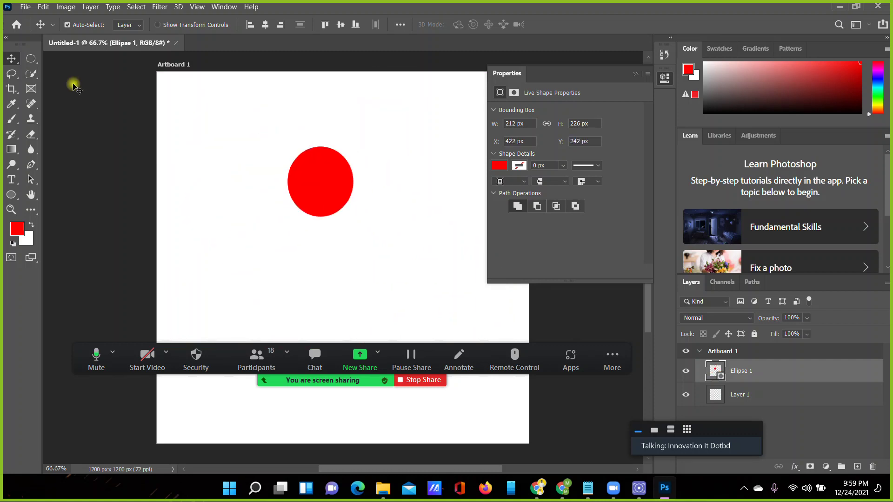
With the Artboard Tool, drag Artboard 1's top-left corner inward to about 1012×1035 px
{"action": "right_click", "coordinate": [18, 63]}
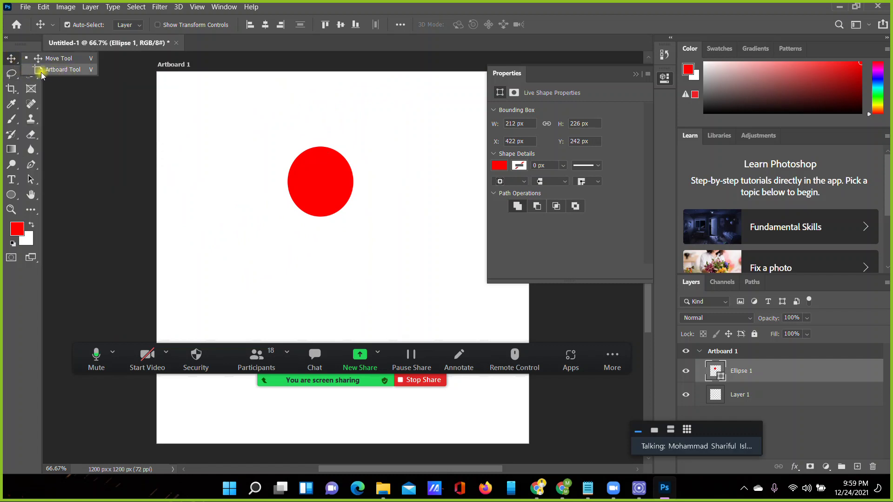
{"action": "left_click", "coordinate": [41, 70]}
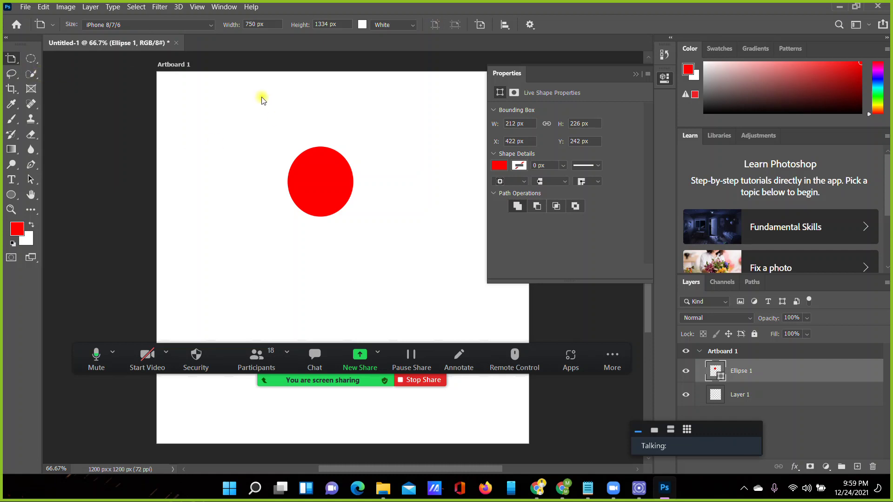
{"action": "left_click", "coordinate": [216, 110]}
{"action": "key", "text": "v"}
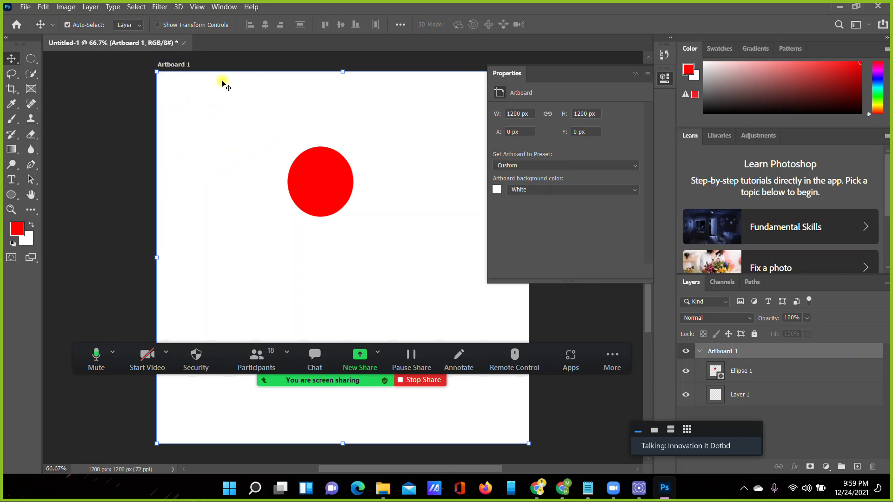
{"action": "left_click_drag", "start_coordinate": [162, 76], "coordinate": [288, 175]}
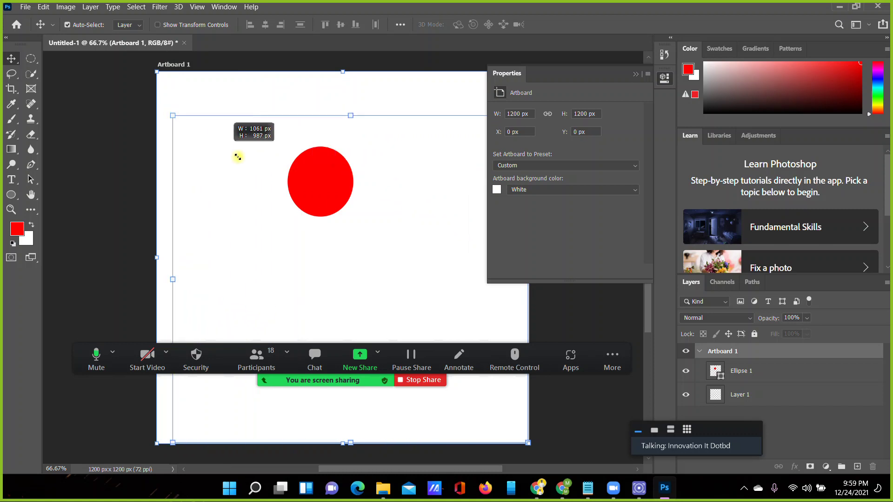
{"action": "mouse_move", "coordinate": [289, 175]}
{"action": "left_mouse_down"}
{"action": "mouse_move", "coordinate": [353, 211]}
{"action": "mouse_move", "coordinate": [214, 123]}
{"action": "left_mouse_up"}
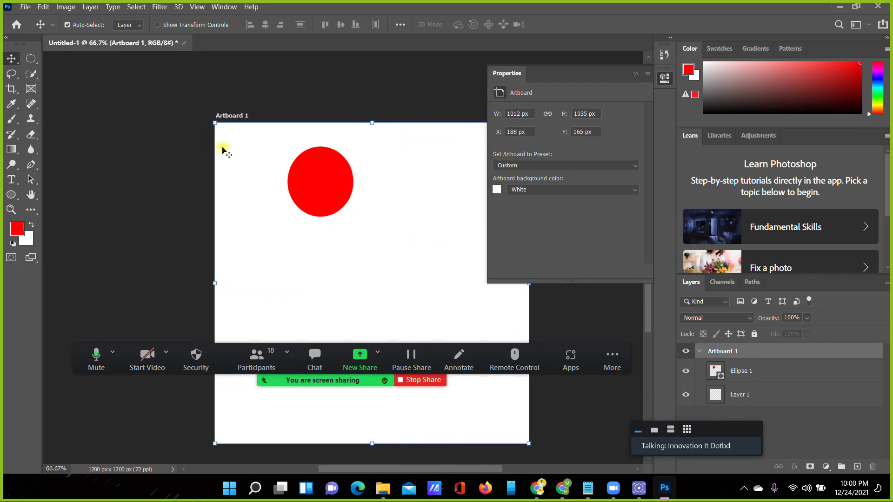
{"action": "right_click", "coordinate": [18, 65]}
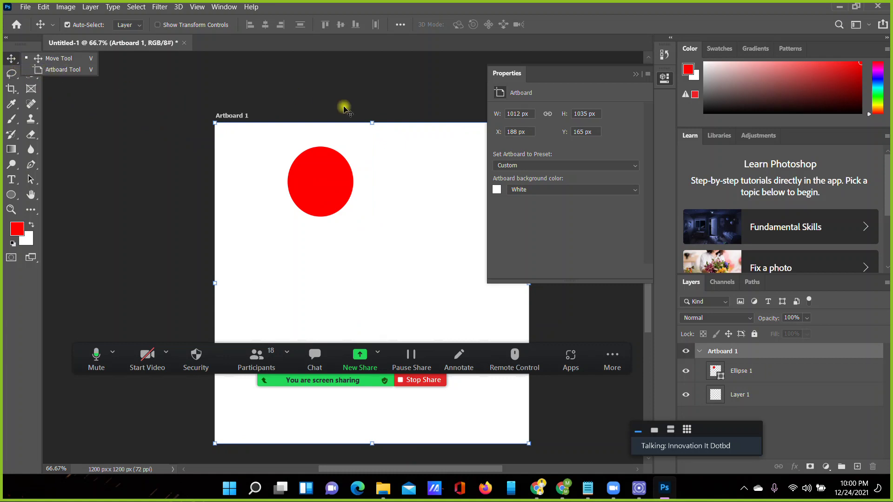
{"action": "left_click", "coordinate": [256, 358]}
Mute all Zoom participants, hide the participants list, and move the Properties panel aside
{"action": "left_click", "coordinate": [122, 269]}
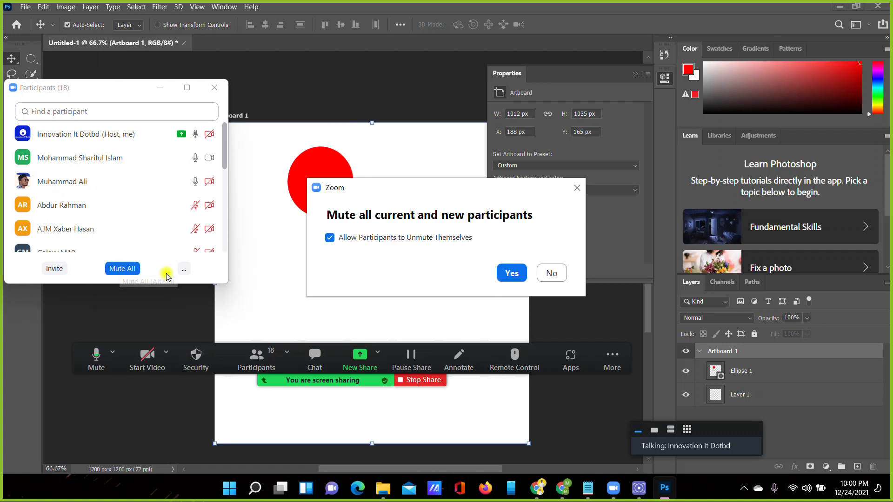
{"action": "left_click", "coordinate": [511, 273]}
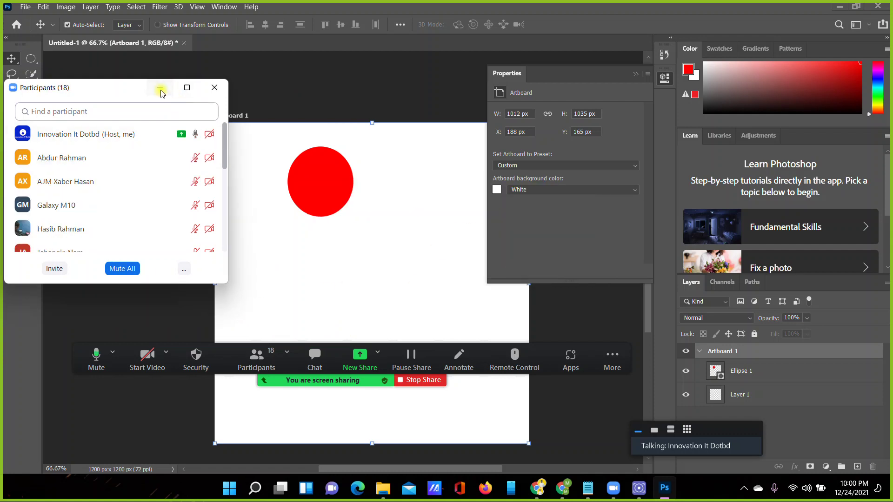
{"action": "left_click", "coordinate": [160, 88]}
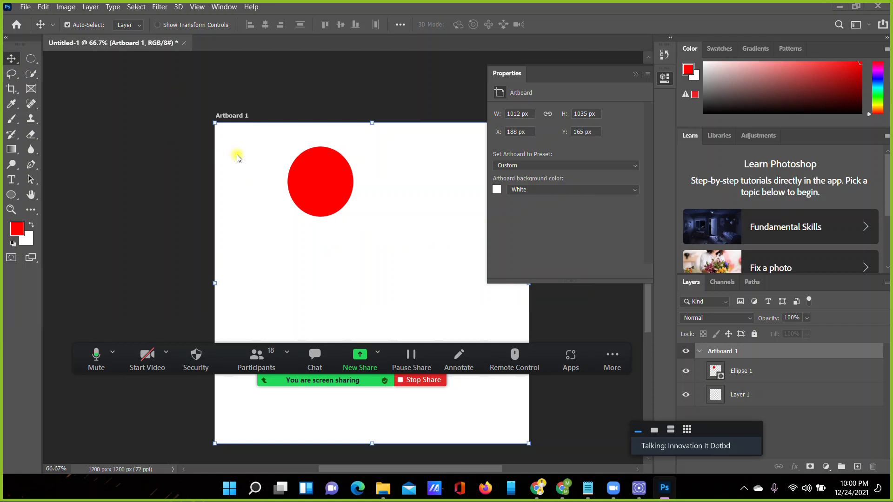
{"action": "left_click", "coordinate": [635, 75]}
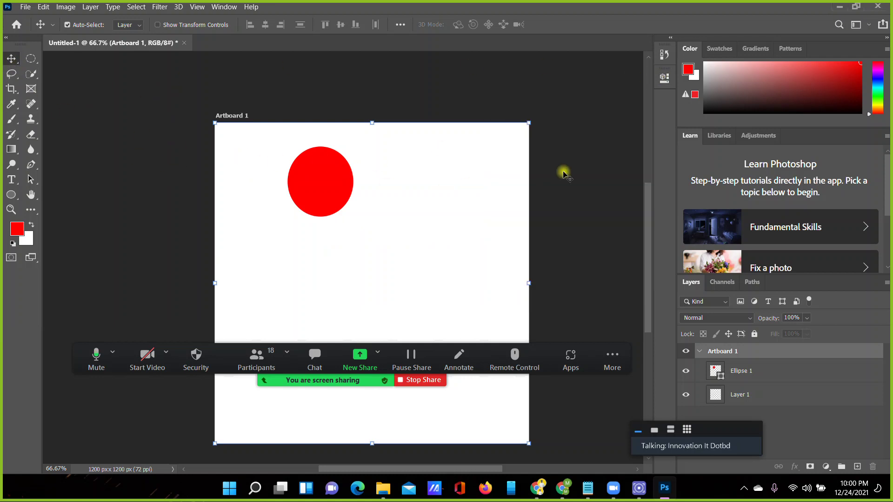
Deselect the artboard, then select the red Ellipse 1 circle and delete it
{"action": "left_click", "coordinate": [581, 176]}
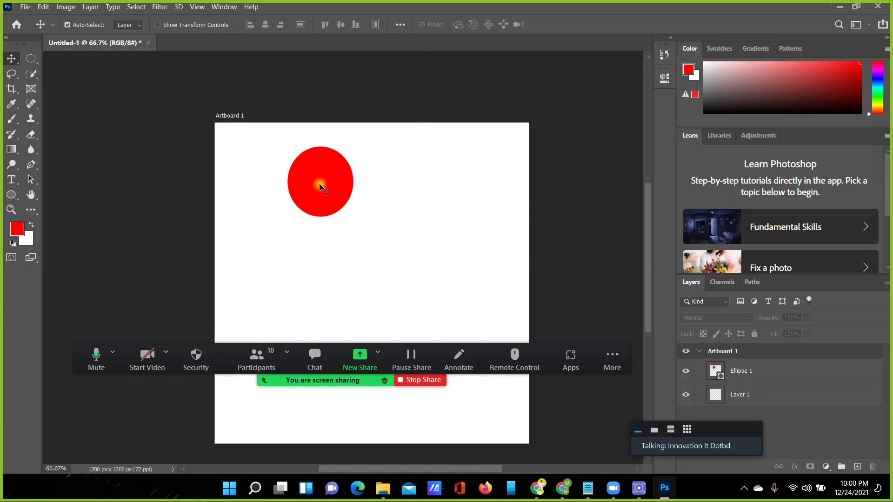
{"action": "left_click", "coordinate": [320, 187]}
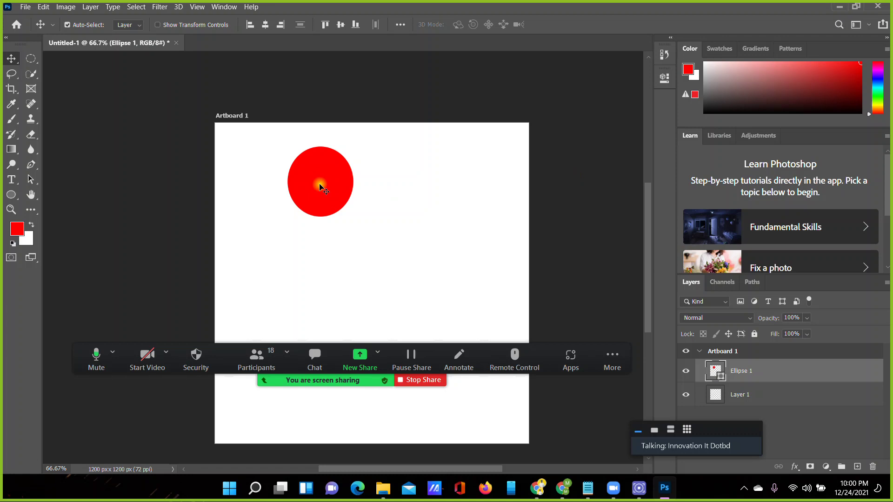
{"action": "key", "text": "Delete"}
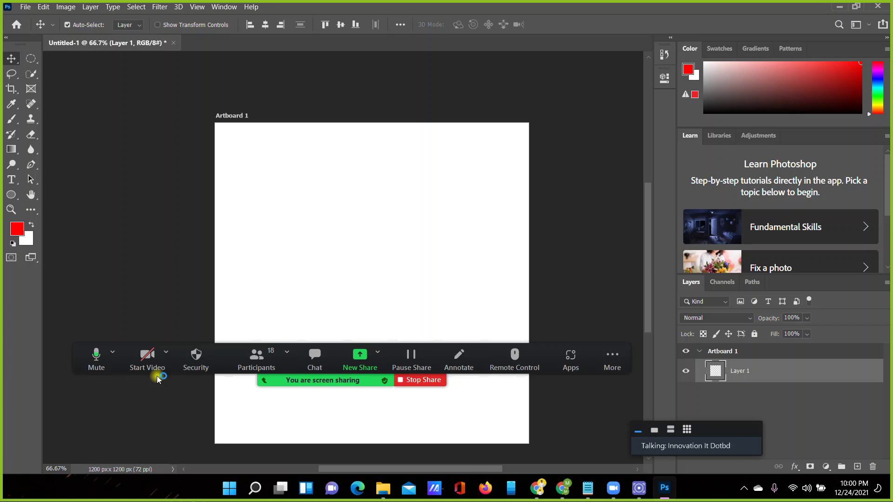
Select the Rectangular Marquee tool from the marquee tool group
{"action": "mouse_move", "coordinate": [347, 368]}
{"action": "left_mouse_down"}
{"action": "mouse_move", "coordinate": [354, 342]}
{"action": "mouse_move", "coordinate": [365, 363]}
{"action": "left_mouse_up"}
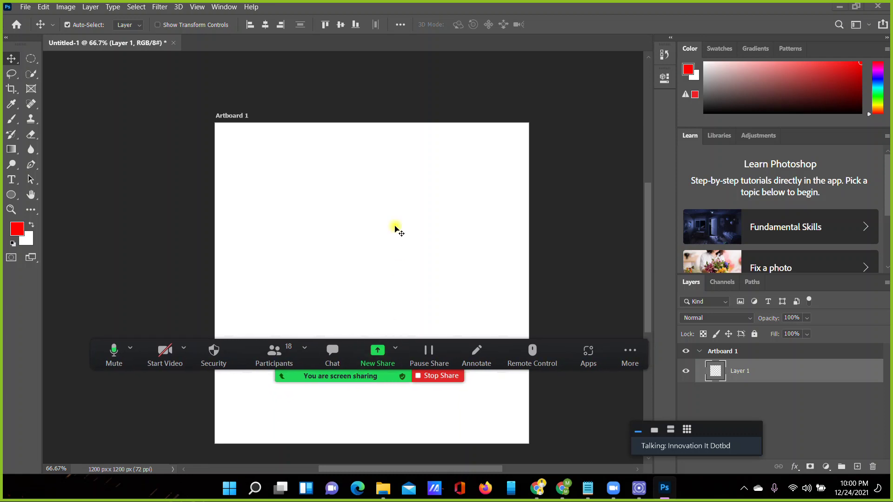
{"action": "left_click", "coordinate": [31, 59]}
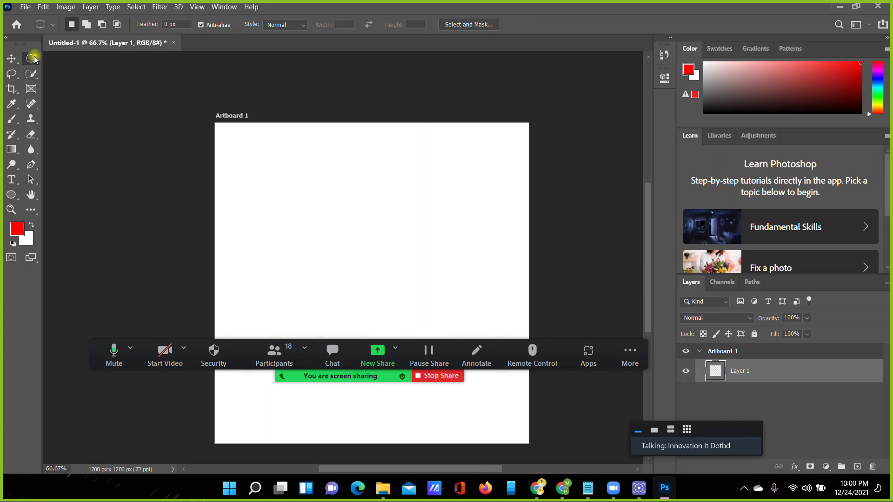
{"action": "right_click", "coordinate": [34, 58]}
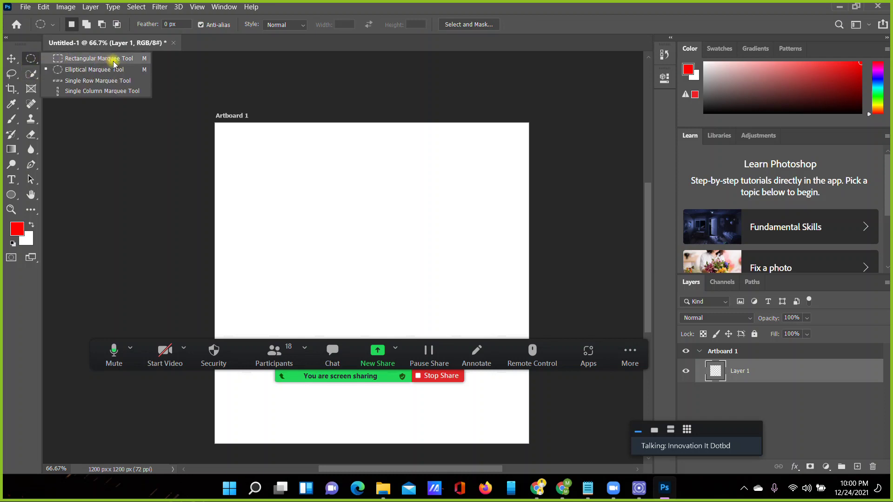
{"action": "left_click", "coordinate": [77, 59]}
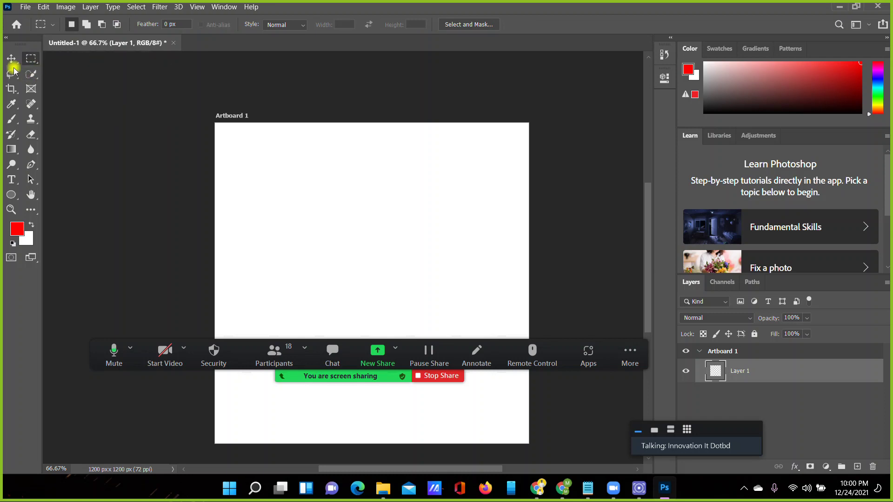
{"action": "right_click", "coordinate": [32, 61]}
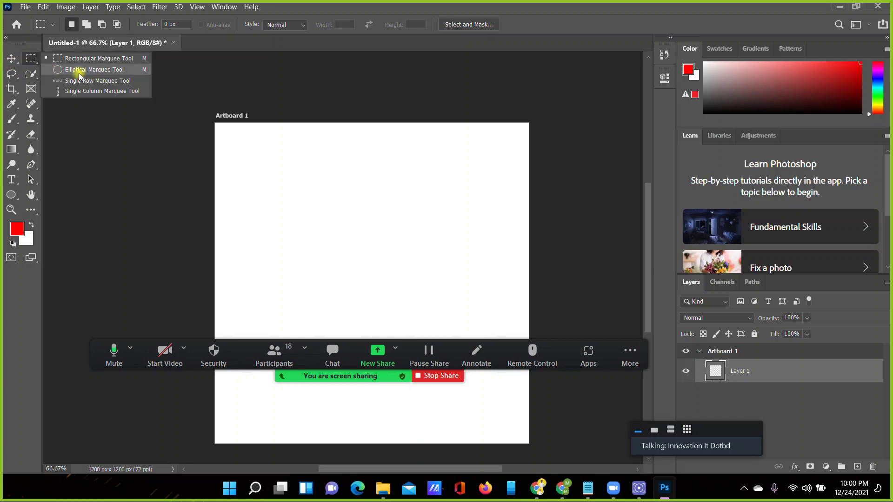
{"action": "left_click", "coordinate": [62, 59]}
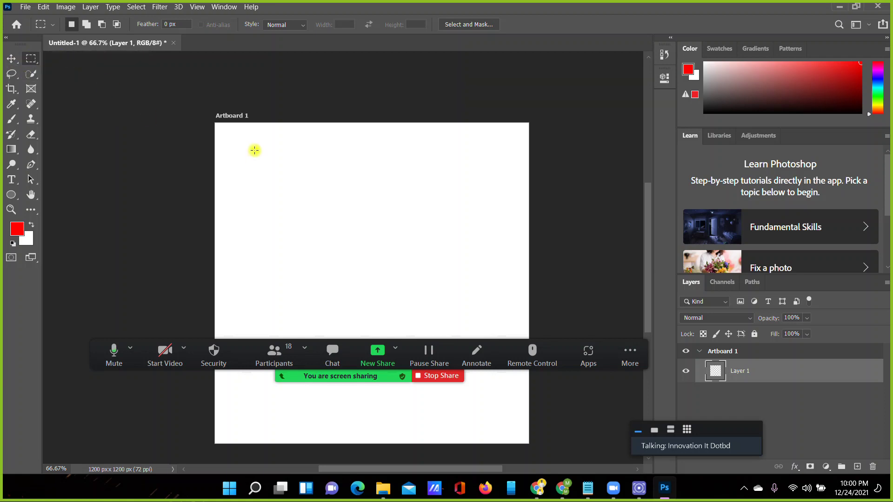
Draw a wide rectangular selection on the artboard and fill it with red
{"action": "mouse_move", "coordinate": [246, 183]}
{"action": "left_mouse_down"}
{"action": "mouse_move", "coordinate": [296, 272]}
{"action": "mouse_move", "coordinate": [335, 178]}
{"action": "mouse_move", "coordinate": [409, 225]}
{"action": "mouse_move", "coordinate": [344, 250]}
{"action": "mouse_move", "coordinate": [247, 206]}
{"action": "mouse_move", "coordinate": [335, 225]}
{"action": "mouse_move", "coordinate": [455, 226]}
{"action": "left_mouse_up"}
{"action": "mouse_move", "coordinate": [325, 181]}
{"action": "left_mouse_down"}
{"action": "mouse_move", "coordinate": [349, 241]}
{"action": "mouse_move", "coordinate": [330, 175]}
{"action": "mouse_move", "coordinate": [372, 214]}
{"action": "mouse_move", "coordinate": [326, 217]}
{"action": "mouse_move", "coordinate": [333, 231]}
{"action": "left_mouse_up"}
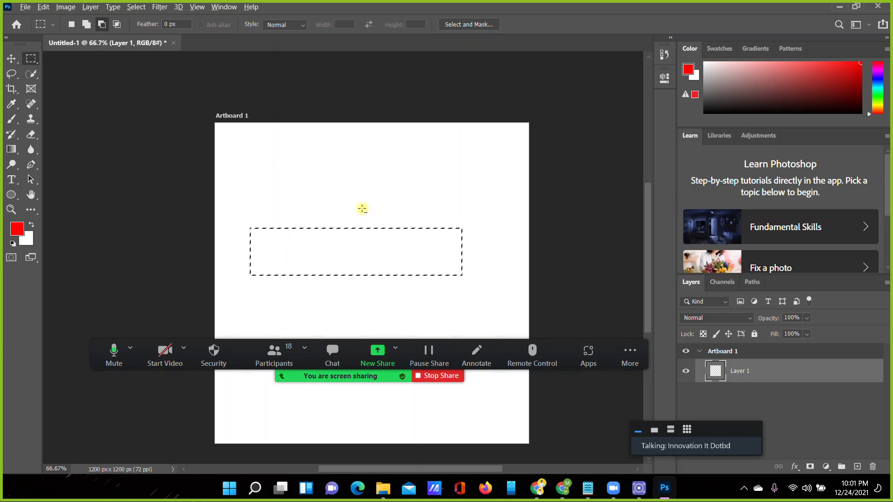
{"action": "key", "text": "alt+BackSpace"}
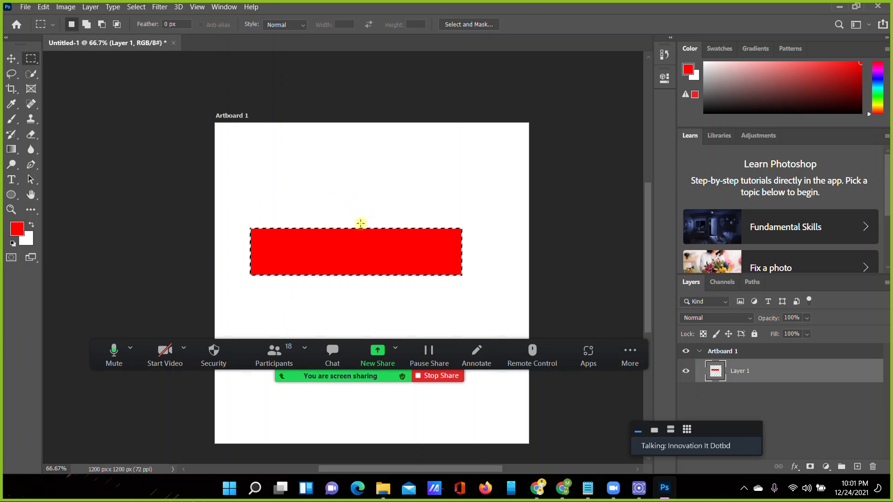
{"action": "left_click_drag", "start_coordinate": [285, 242], "coordinate": [353, 221]}
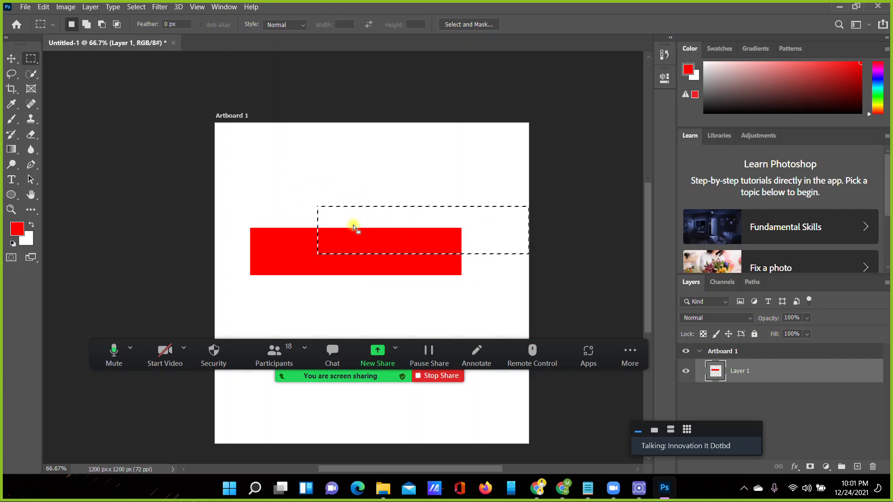
{"action": "key", "text": "ctrl+z"}
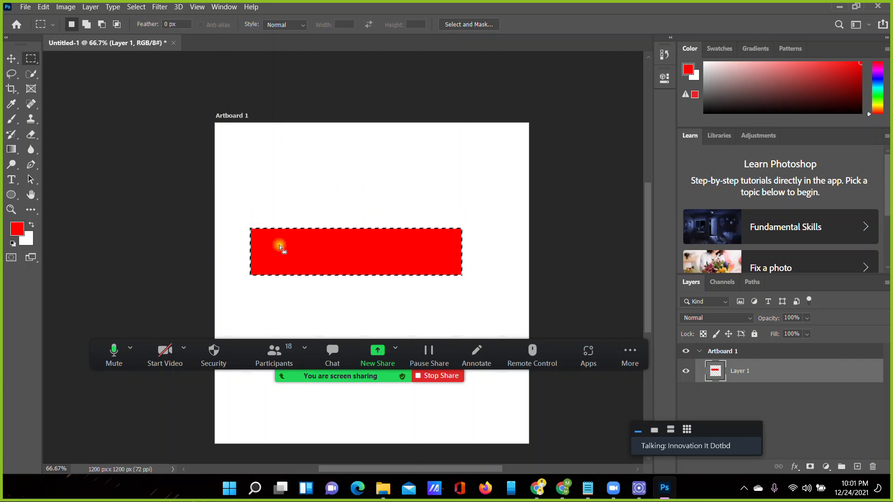
Deselect the red rectangle and nudge it slightly right and down with the Move tool
{"action": "key", "text": "ctrl+d"}
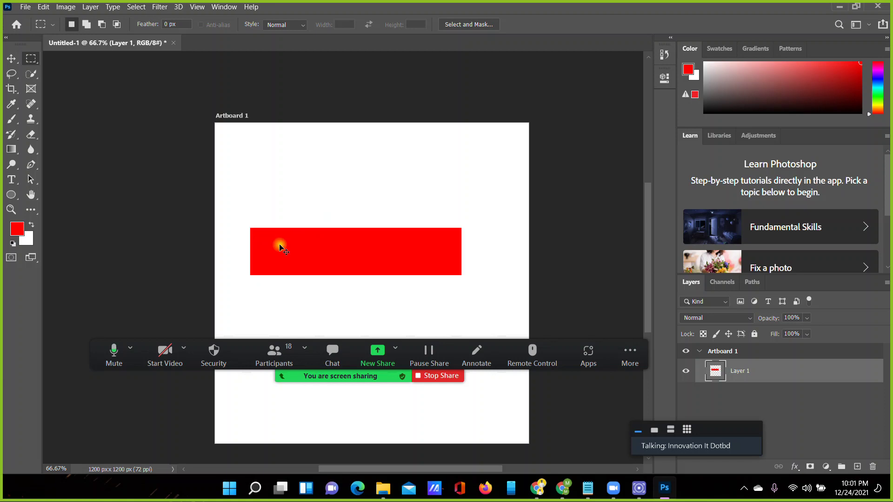
{"action": "key", "text": "ctrl+shift+d"}
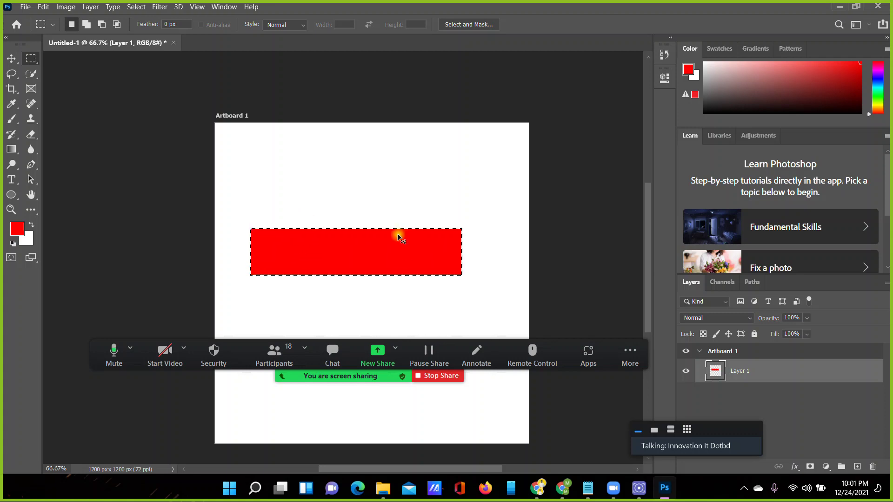
{"action": "left_click", "coordinate": [300, 239]}
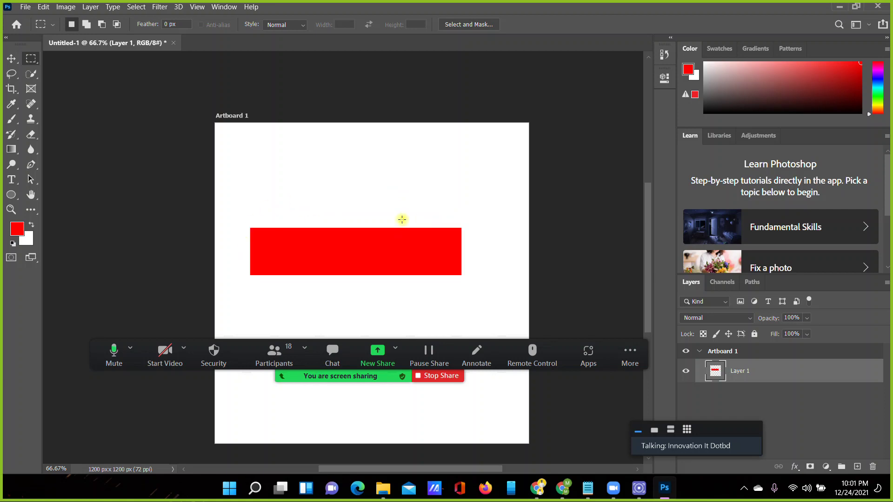
{"action": "key", "text": "v"}
{"action": "left_click_drag", "start_coordinate": [273, 257], "coordinate": [289, 265]}
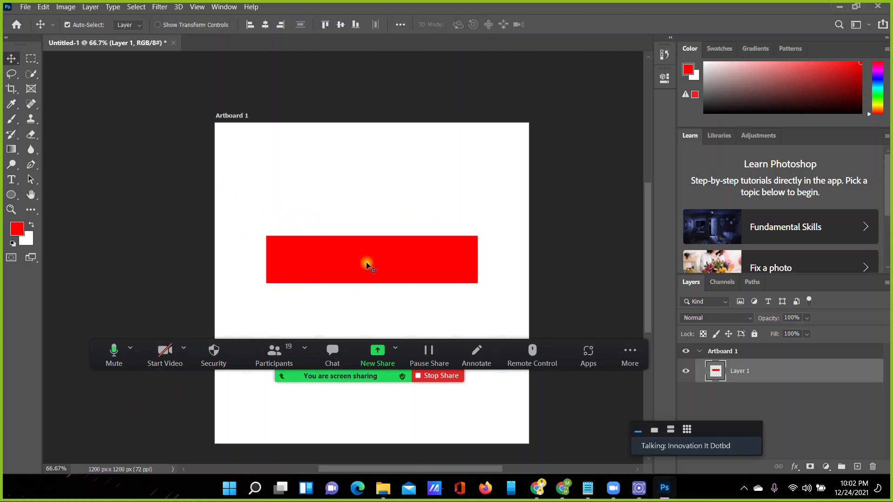
Delete the red rectangle's layer and draw a circular selection in the artboard's middle
{"action": "key", "text": "Delete"}
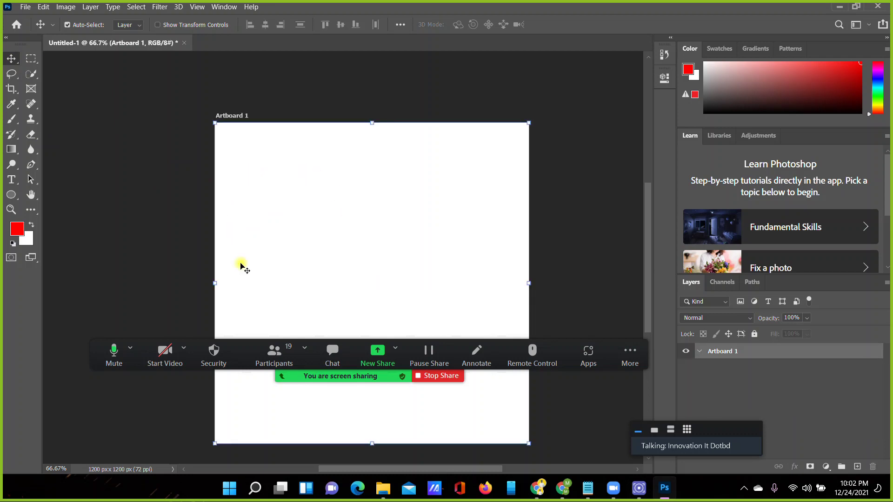
{"action": "left_click", "coordinate": [165, 207]}
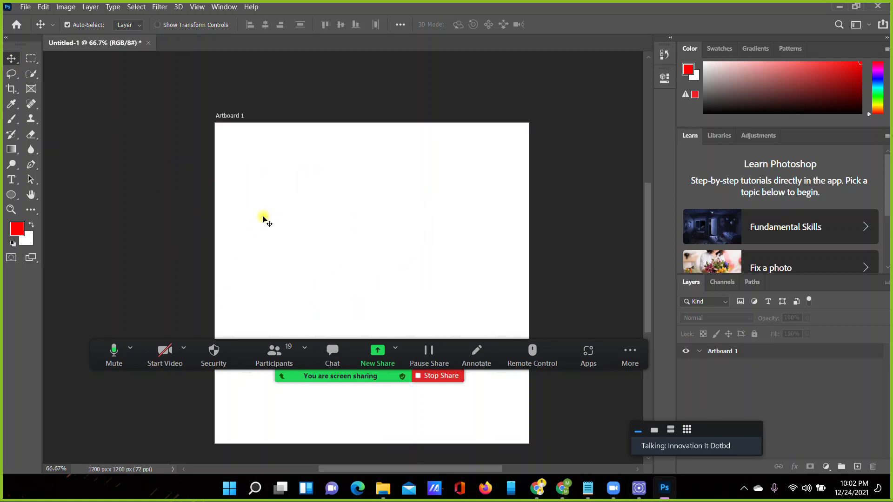
{"action": "left_click", "coordinate": [35, 62]}
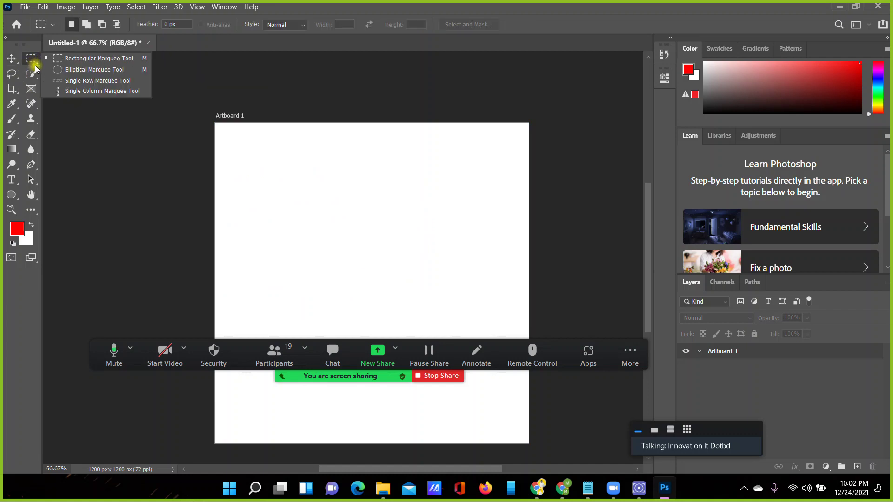
{"action": "left_click", "coordinate": [70, 69]}
{"action": "left_click_drag", "start_coordinate": [309, 194], "coordinate": [408, 313]}
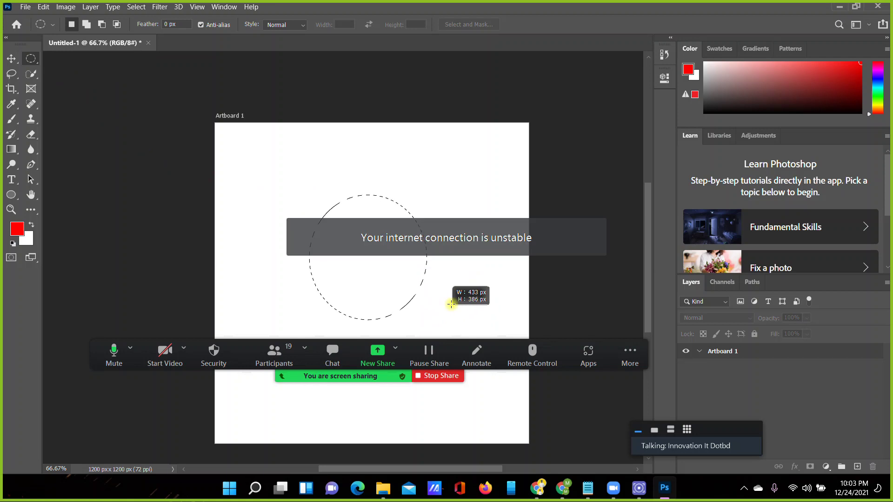
{"action": "left_click_drag", "start_coordinate": [407, 314], "coordinate": [425, 319]}
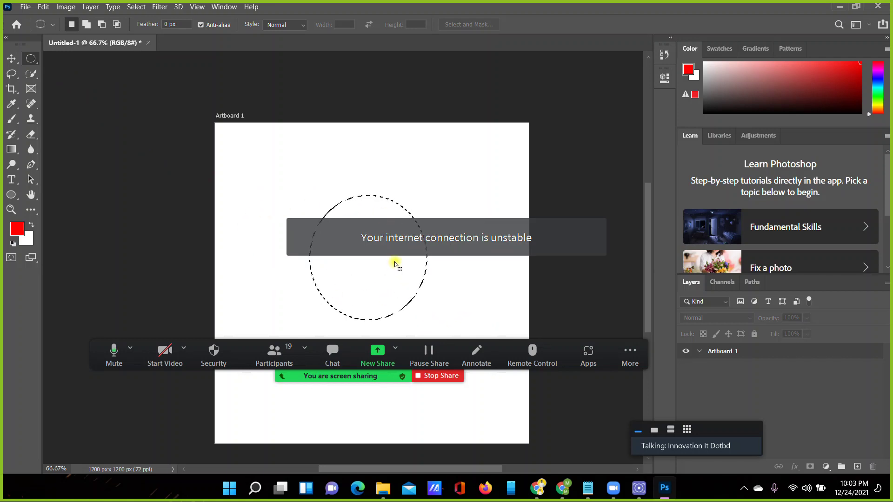
Fill the circle red on a new layer, deselect, and nudge it down
{"action": "key", "text": "alt"}
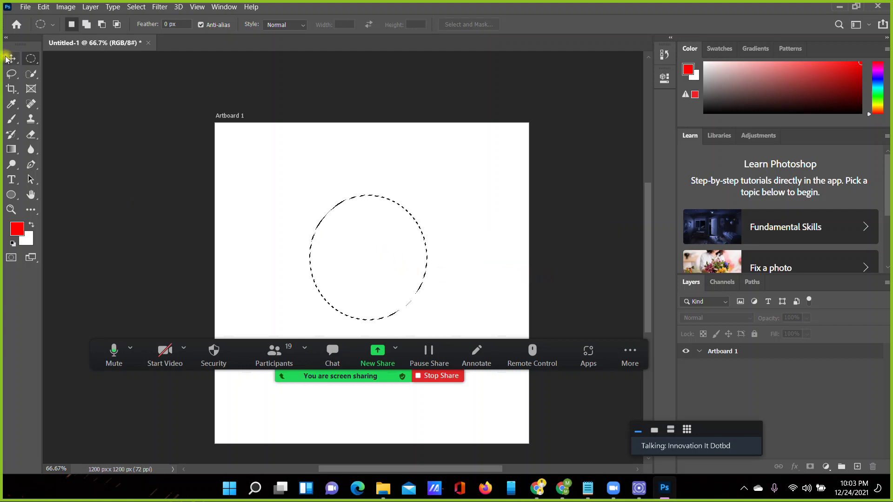
{"action": "key", "text": "v"}
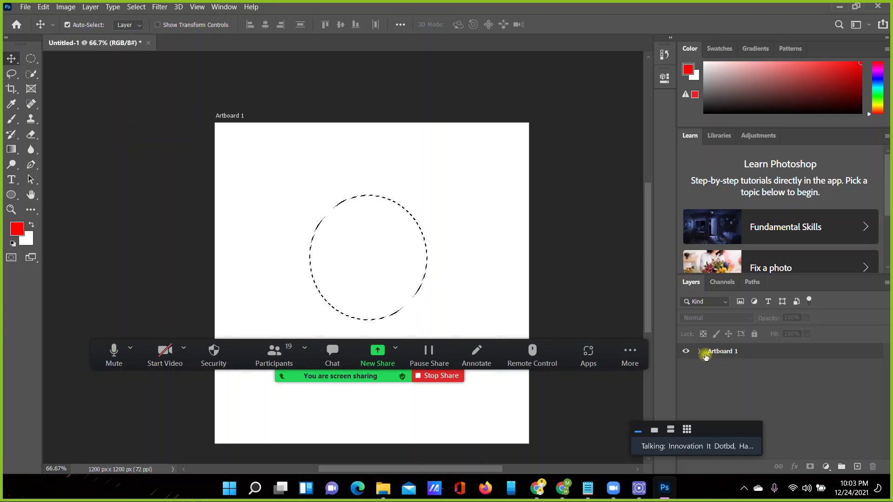
{"action": "left_click", "coordinate": [857, 466]}
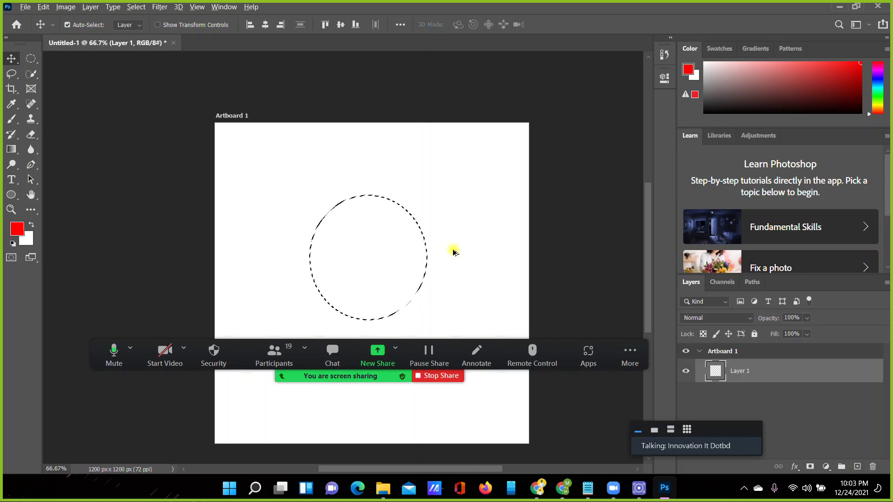
{"action": "key", "text": "alt+BackSpace"}
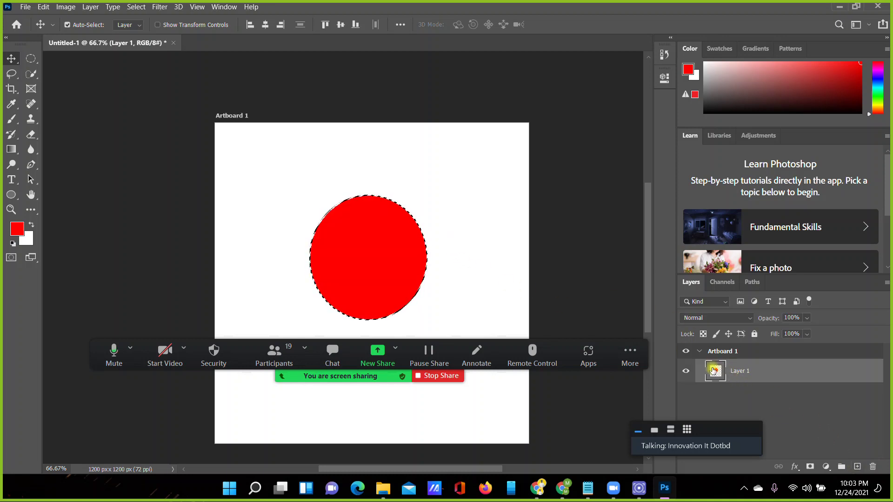
{"action": "left_click_drag", "start_coordinate": [742, 435], "coordinate": [660, 430]}
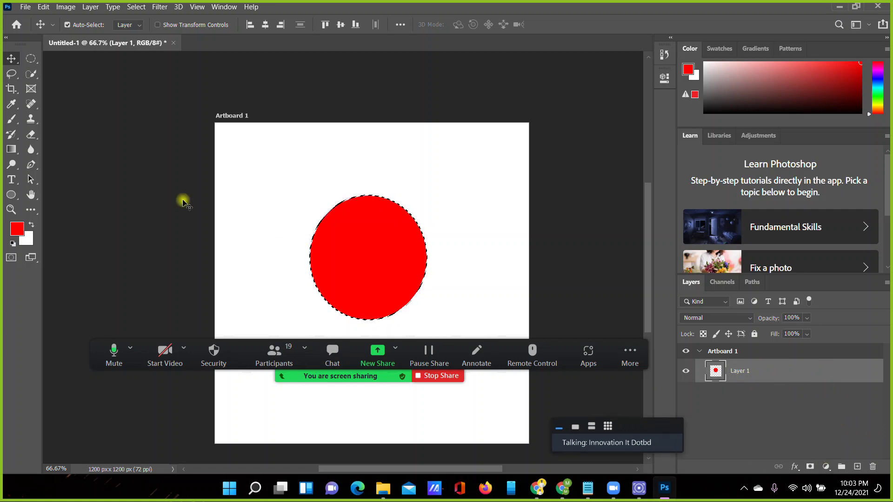
{"action": "key", "text": "ctrl+d"}
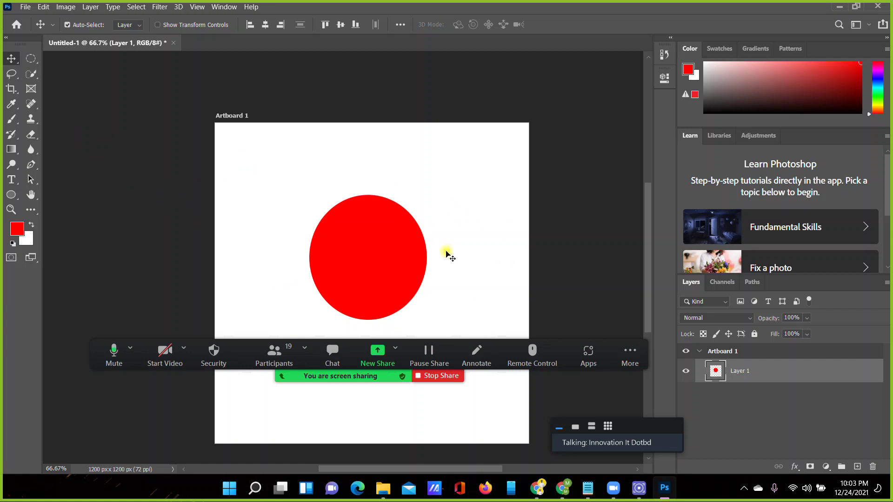
{"action": "left_click_drag", "start_coordinate": [388, 251], "coordinate": [392, 269]}
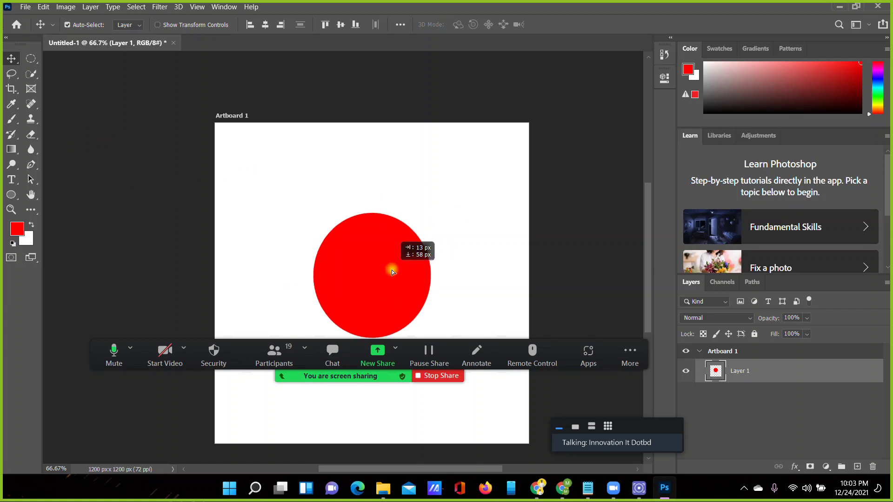
Move the red circle up and left, then delete its layer
{"action": "left_click", "coordinate": [280, 359]}
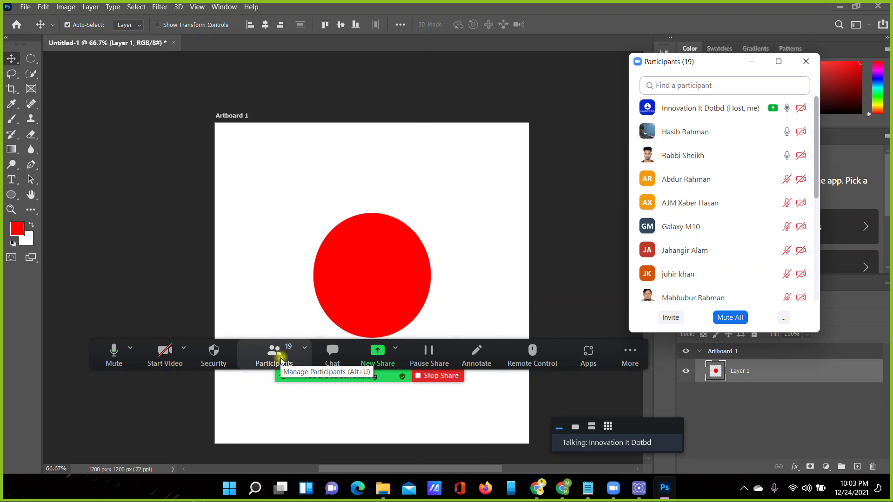
{"action": "key", "text": "alt+u"}
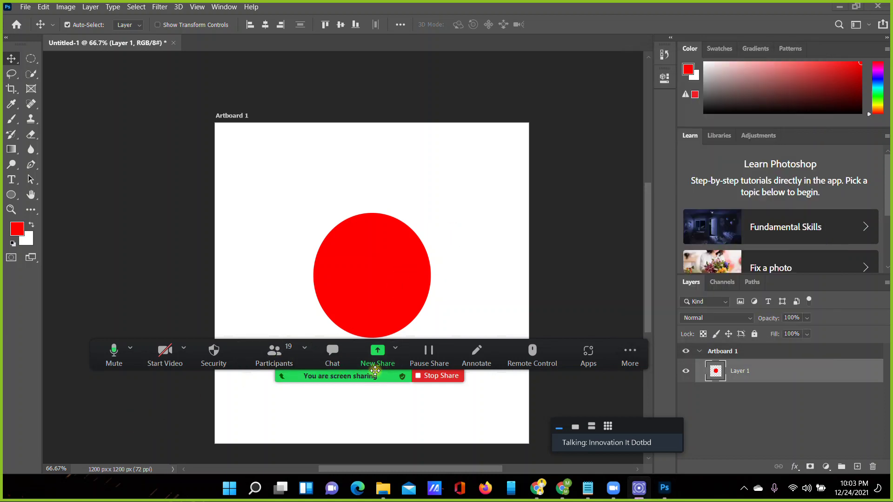
{"action": "left_click_drag", "start_coordinate": [375, 375], "coordinate": [375, 393]}
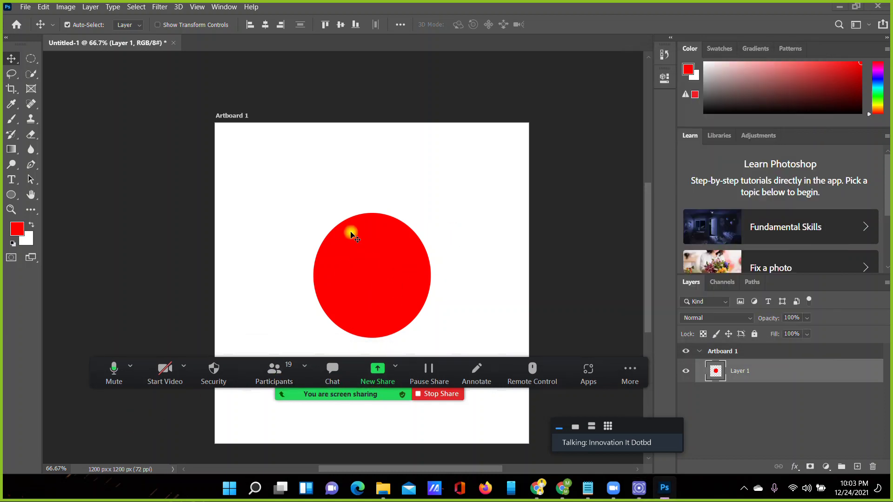
{"action": "left_click_drag", "start_coordinate": [360, 250], "coordinate": [324, 218]}
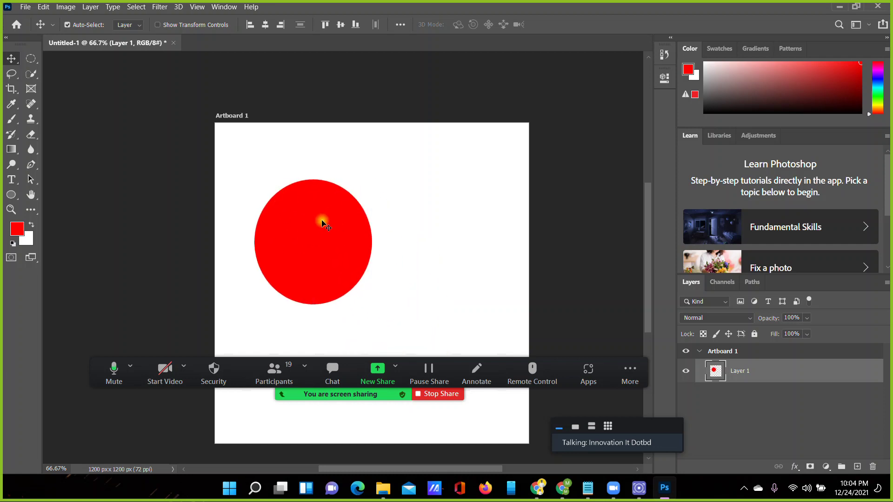
{"action": "key", "text": "Delete"}
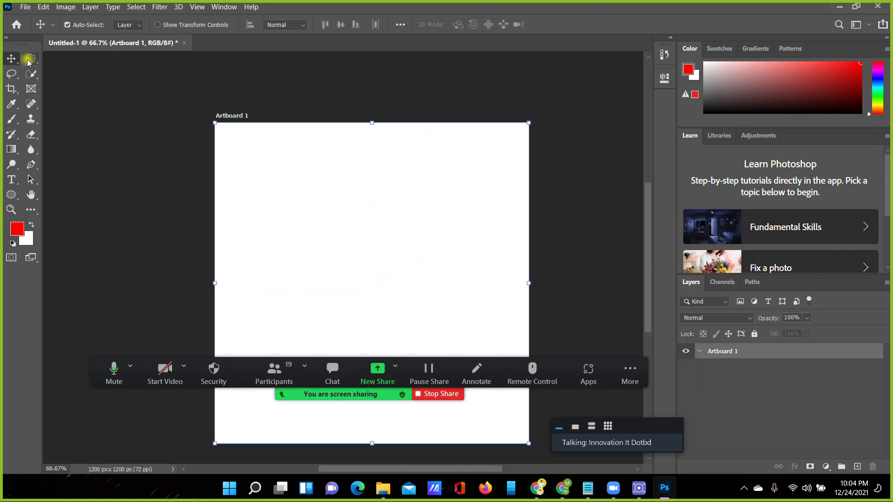
Restore the circular selection and fill it red on a new Layer 1 under Artboard 1
{"action": "left_click", "coordinate": [29, 59]}
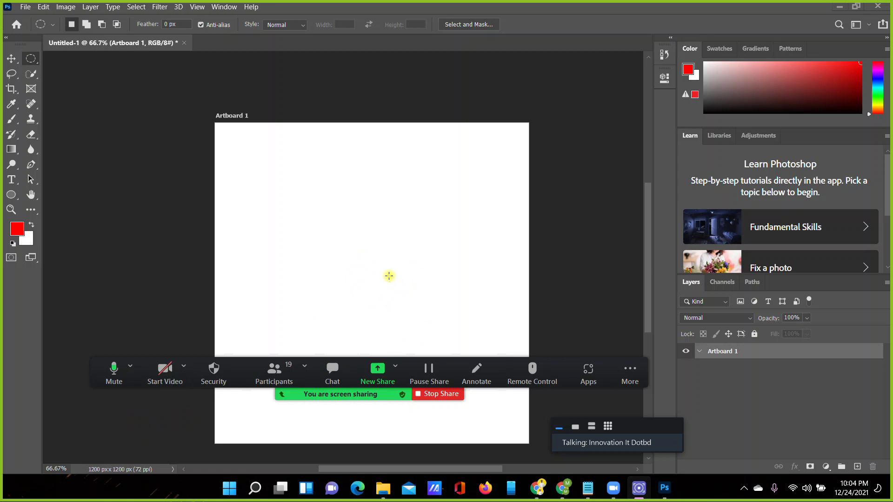
{"action": "left_click", "coordinate": [332, 228]}
{"action": "key", "text": "ctrl+z"}
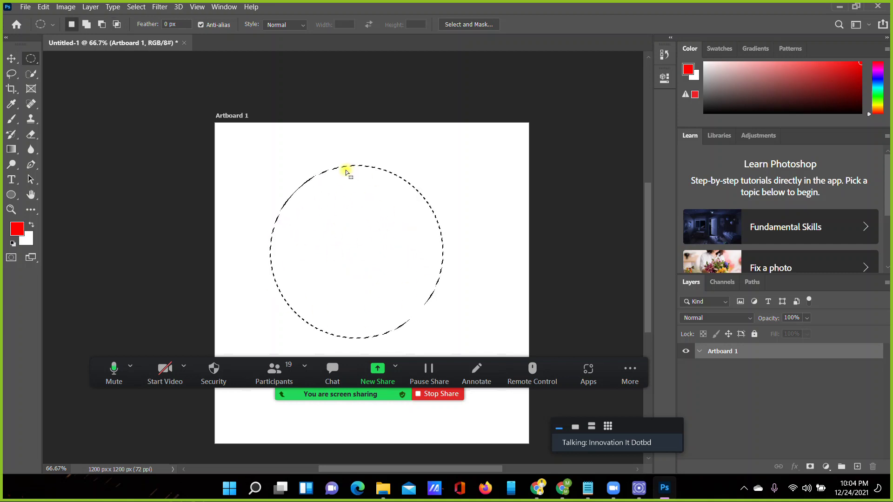
{"action": "left_click", "coordinate": [699, 351]}
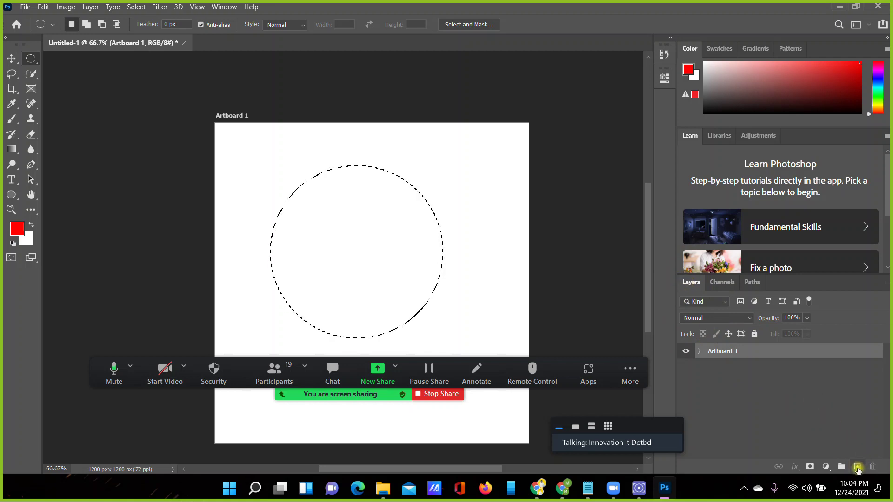
{"action": "left_click", "coordinate": [857, 466]}
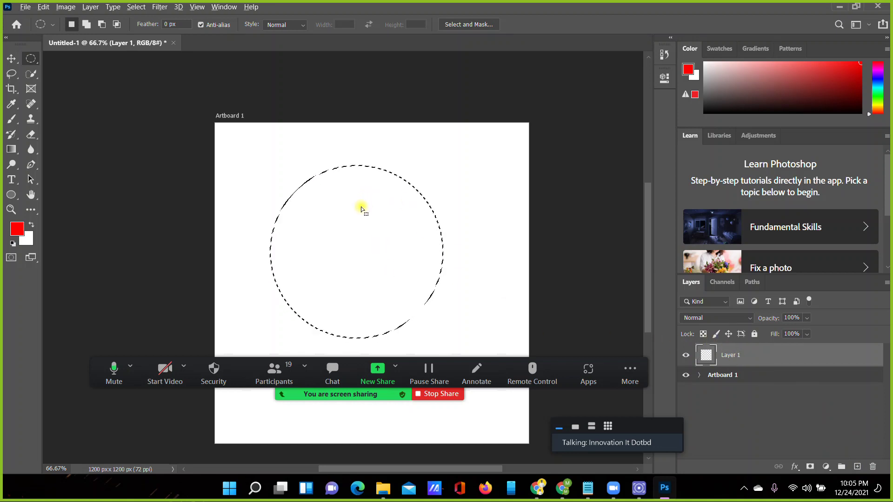
{"action": "key", "text": "alt+BackSpace"}
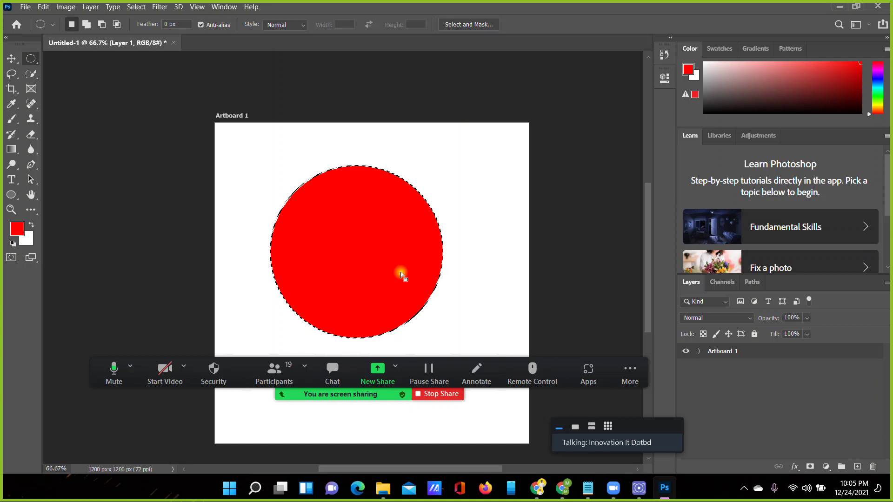
{"action": "left_click", "coordinate": [700, 352]}
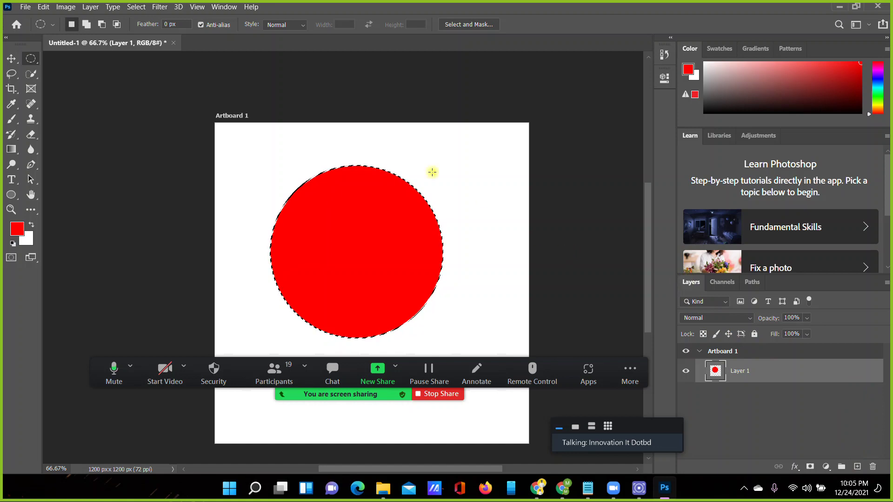
{"action": "left_click", "coordinate": [225, 7]}
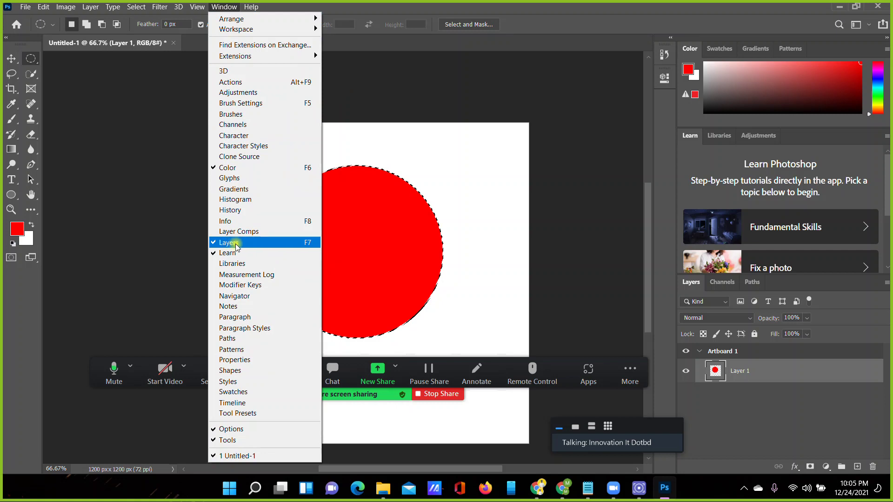
Deselect the red circle and drag it lower on the artboard
{"action": "left_click", "coordinate": [663, 155]}
{"action": "left_click_drag", "start_coordinate": [356, 249], "coordinate": [443, 269]}
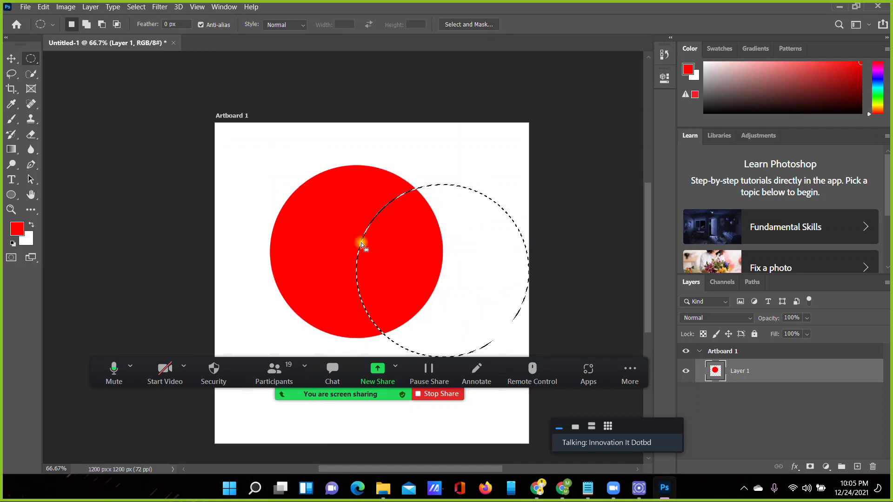
{"action": "key", "text": "ctrl+z"}
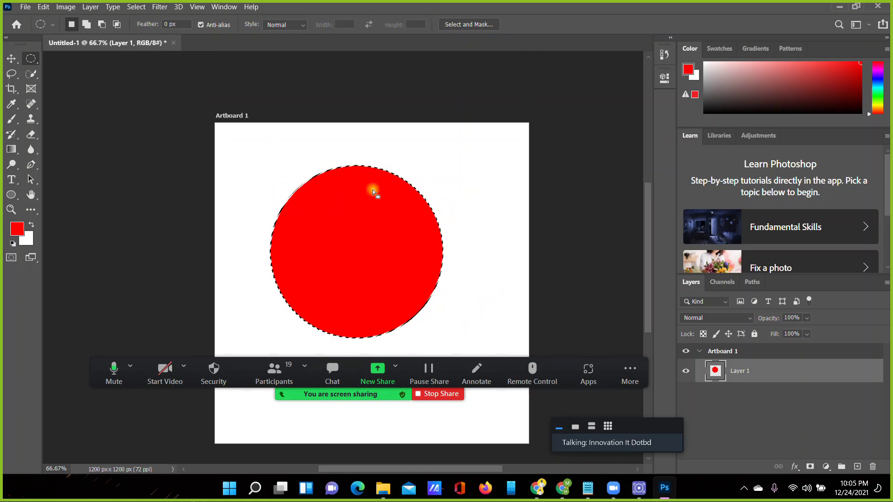
{"action": "left_click", "coordinate": [342, 227]}
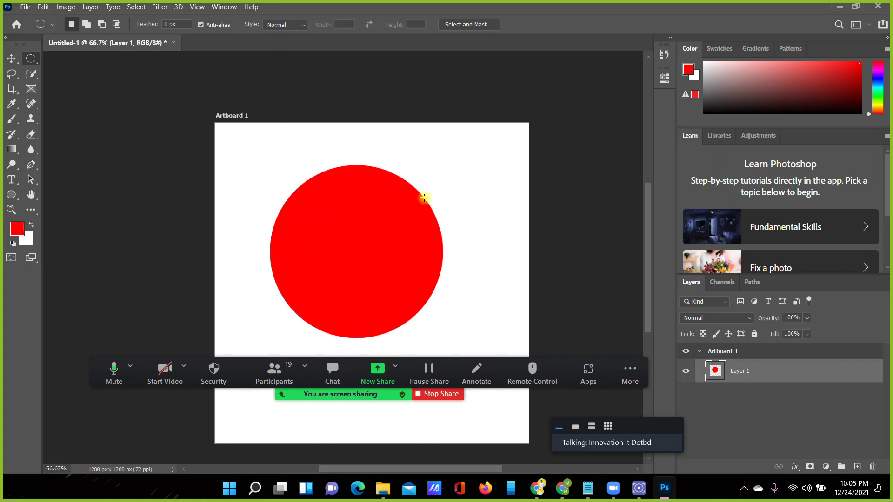
{"action": "left_click", "coordinate": [9, 60]}
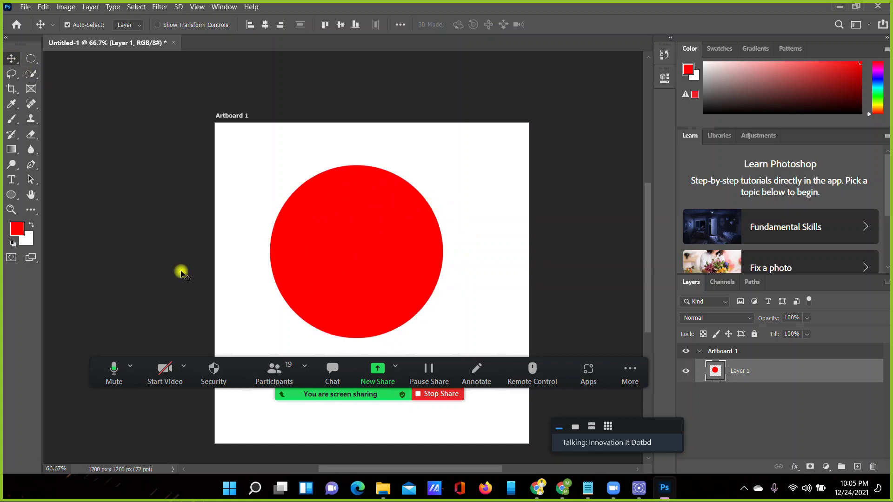
{"action": "mouse_move", "coordinate": [358, 239]}
{"action": "left_mouse_down"}
{"action": "mouse_move", "coordinate": [393, 259]}
{"action": "mouse_move", "coordinate": [375, 270]}
{"action": "left_mouse_up"}
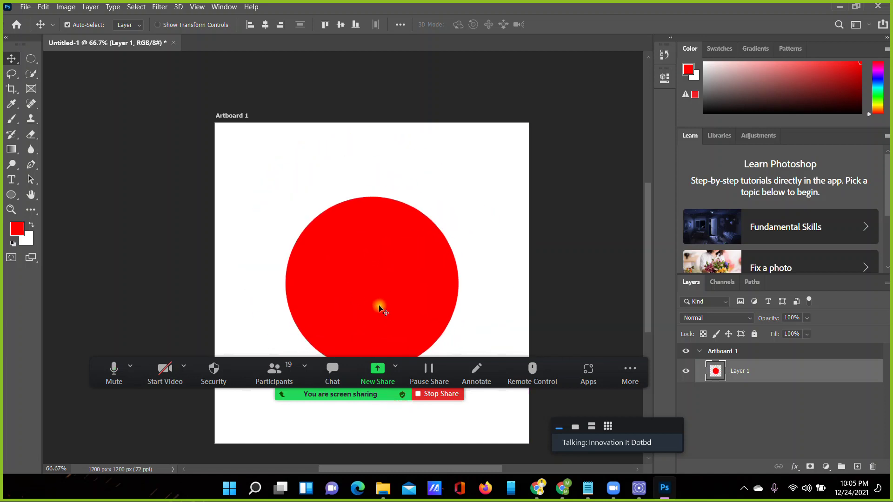
Return to the Move tool and go to the Photoshop Home screen
{"action": "left_click", "coordinate": [30, 59]}
{"action": "right_click", "coordinate": [31, 60]}
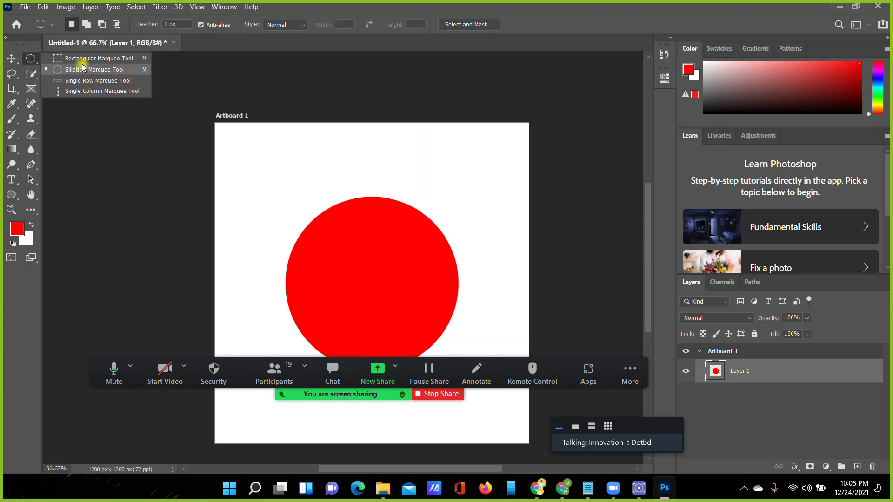
{"action": "left_click", "coordinate": [13, 59]}
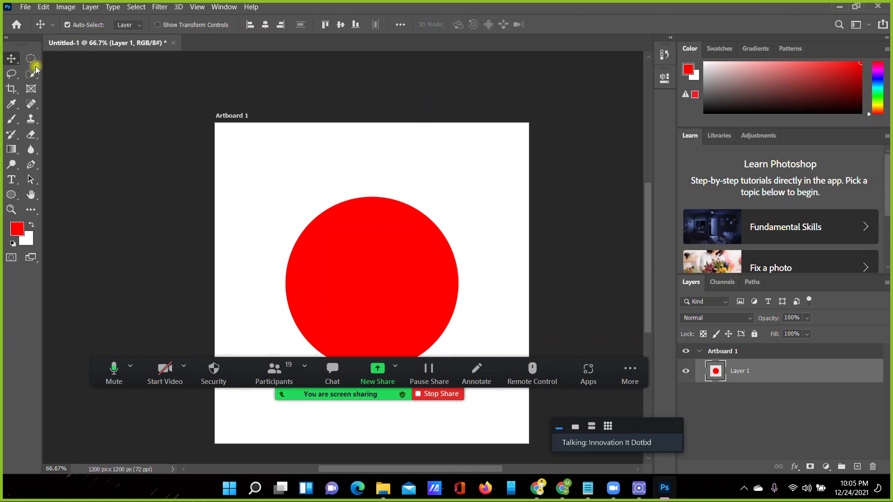
{"action": "left_click", "coordinate": [17, 24]}
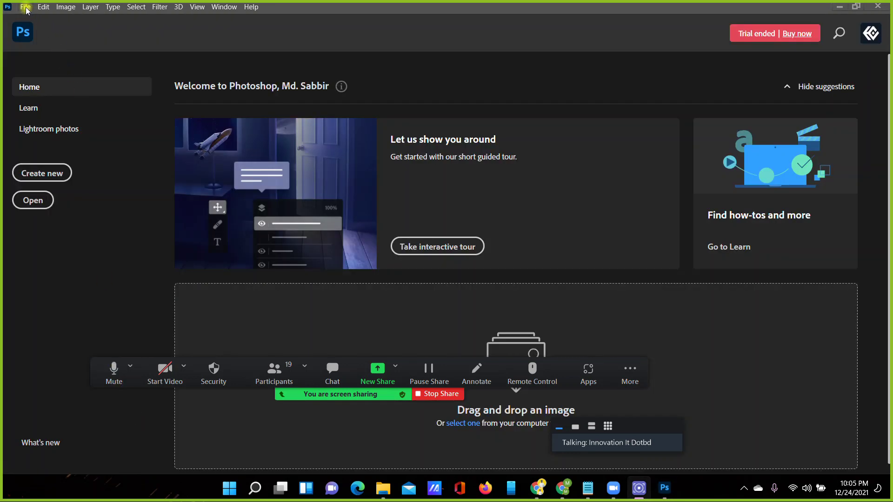
Set up a new 1280×720 px landscape document with Ctrl+N
{"action": "left_click", "coordinate": [26, 7]}
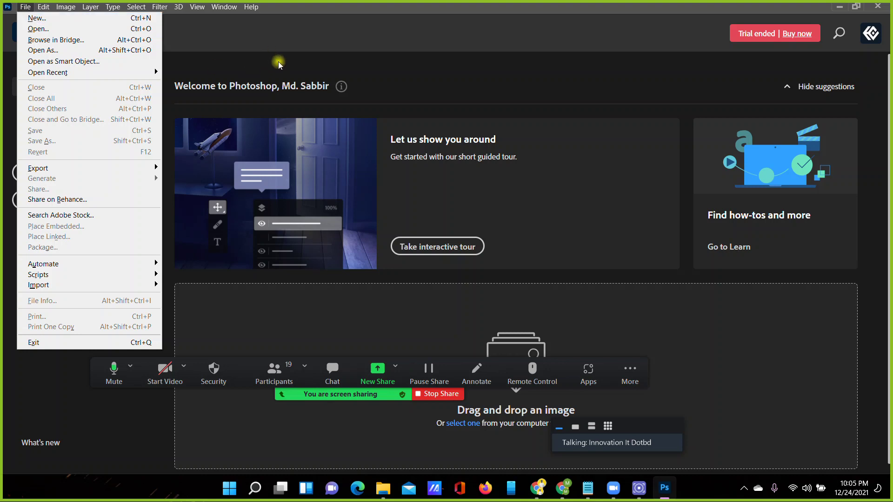
{"action": "left_click", "coordinate": [279, 65]}
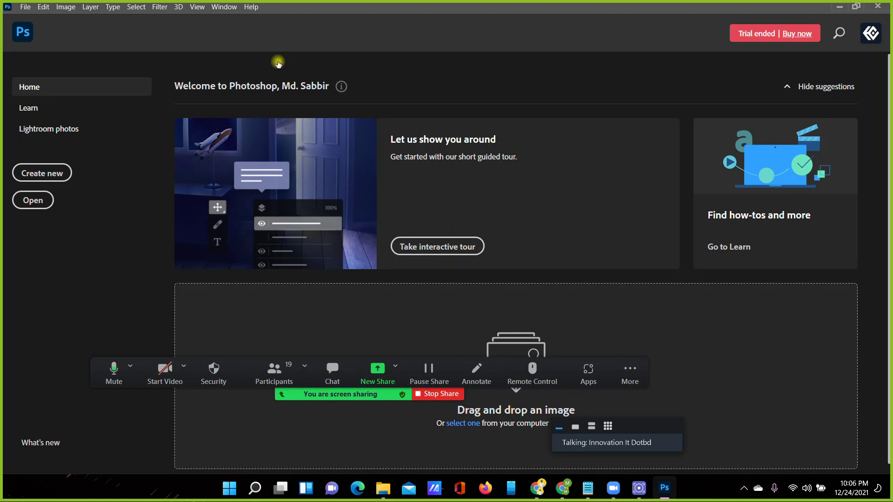
{"action": "key", "text": "ctrl+n"}
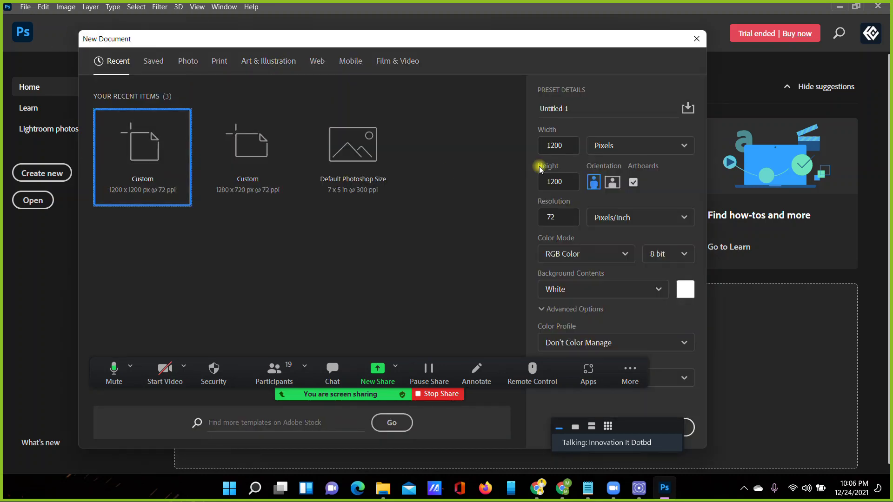
{"action": "left_click", "coordinate": [568, 177]}
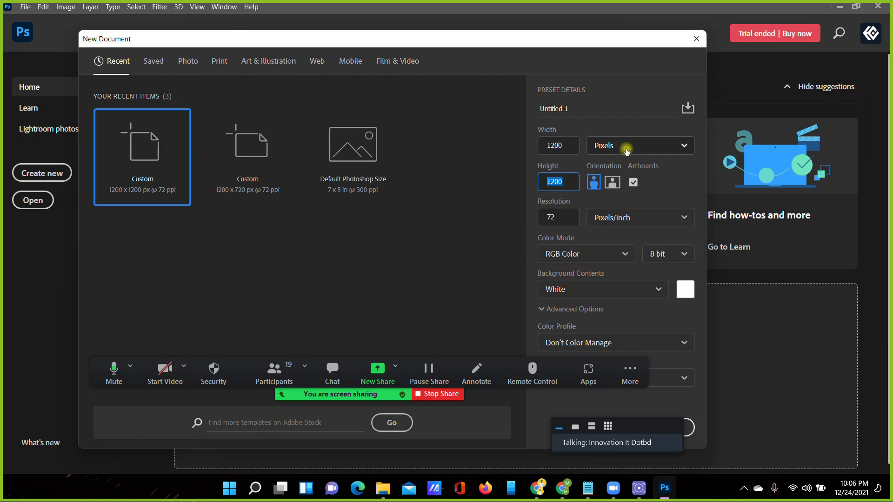
{"action": "left_click", "coordinate": [627, 150]}
{"action": "left_click", "coordinate": [571, 182]}
{"action": "type", "text": "720"}
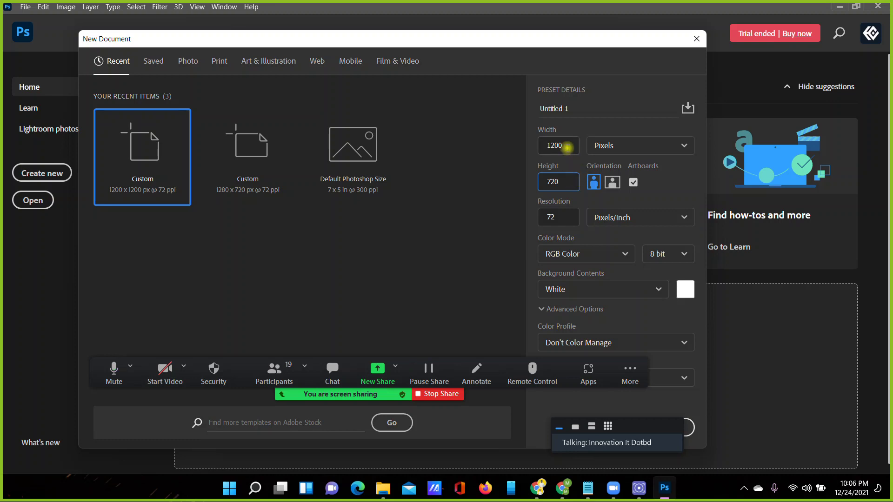
{"action": "left_click", "coordinate": [556, 145]}
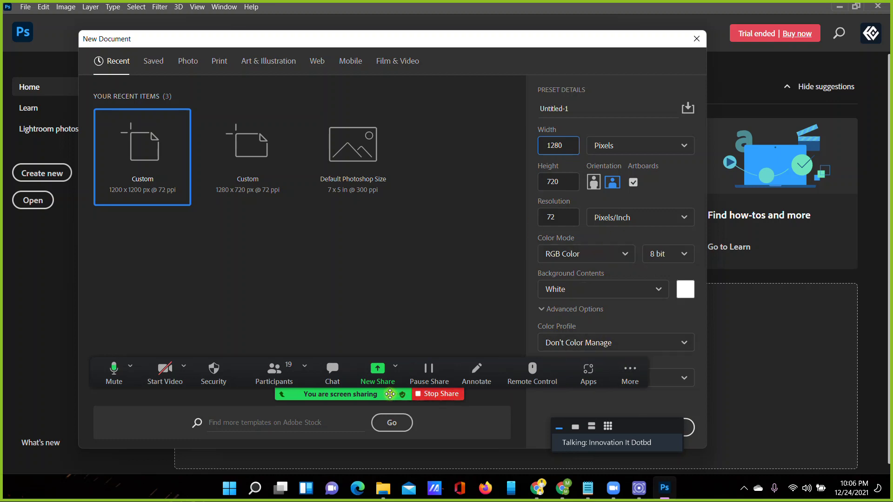
{"action": "left_click_drag", "start_coordinate": [389, 394], "coordinate": [341, 308]}
{"action": "left_click_drag", "start_coordinate": [651, 428], "coordinate": [833, 384]}
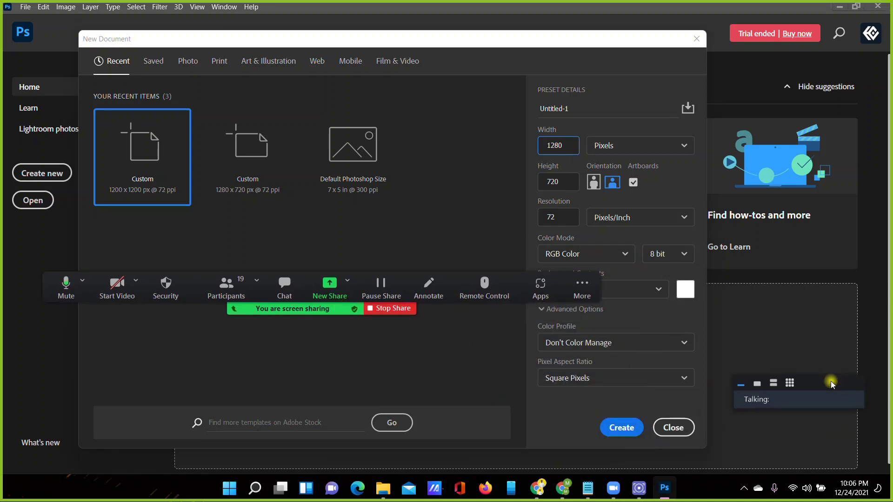
{"action": "left_click", "coordinate": [621, 427]}
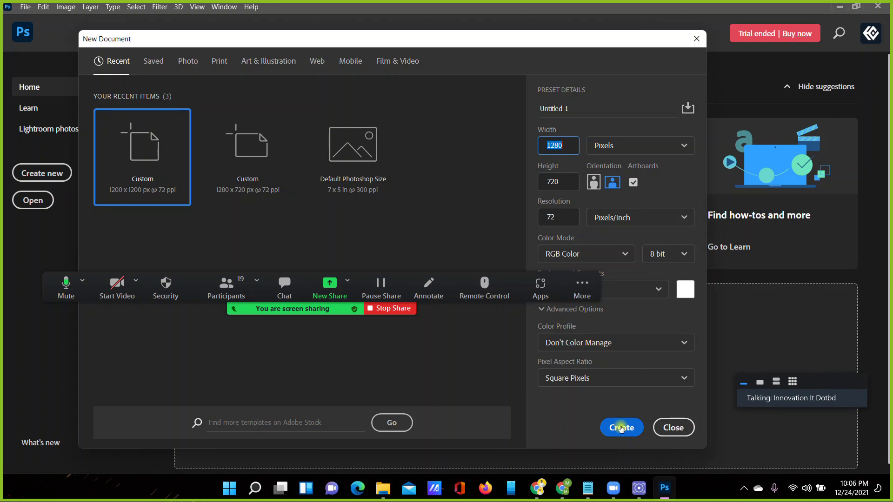
Create the new 1280×720 document
{"action": "left_click", "coordinate": [623, 428]}
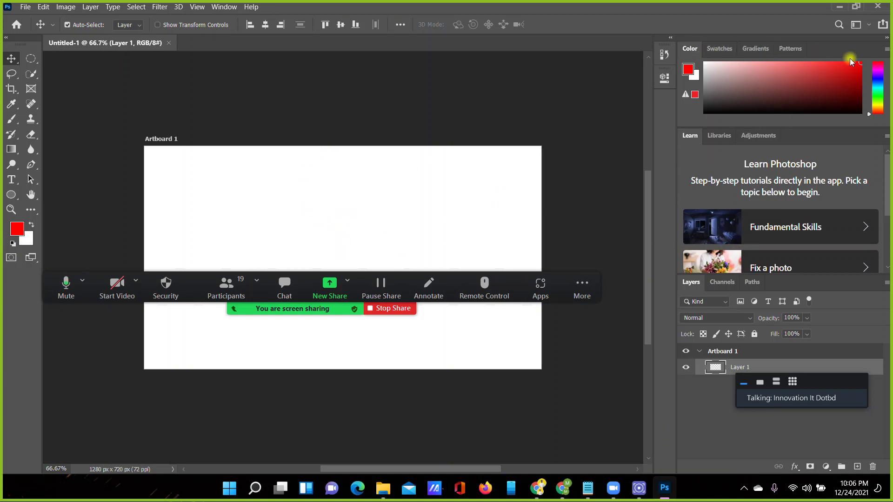
{"action": "scroll", "coordinate": [758, 213], "scroll_direction": "down", "scroll_amount": 1}
{"action": "scroll", "coordinate": [751, 198], "scroll_direction": "down", "scroll_amount": 2}
{"action": "scroll", "coordinate": [740, 191], "scroll_direction": "up", "scroll_amount": 3}
Close the Learn panel and place Adjustments ahead of Libraries
{"action": "right_click", "coordinate": [696, 141]}
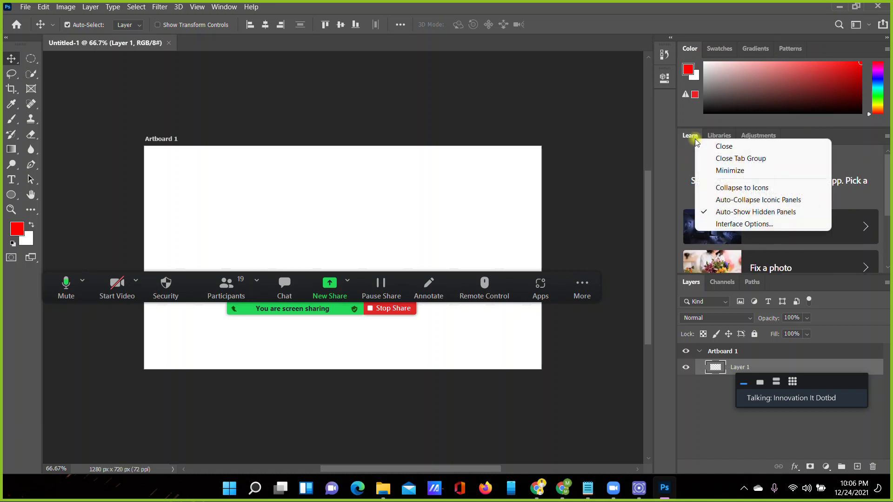
{"action": "left_click", "coordinate": [712, 146]}
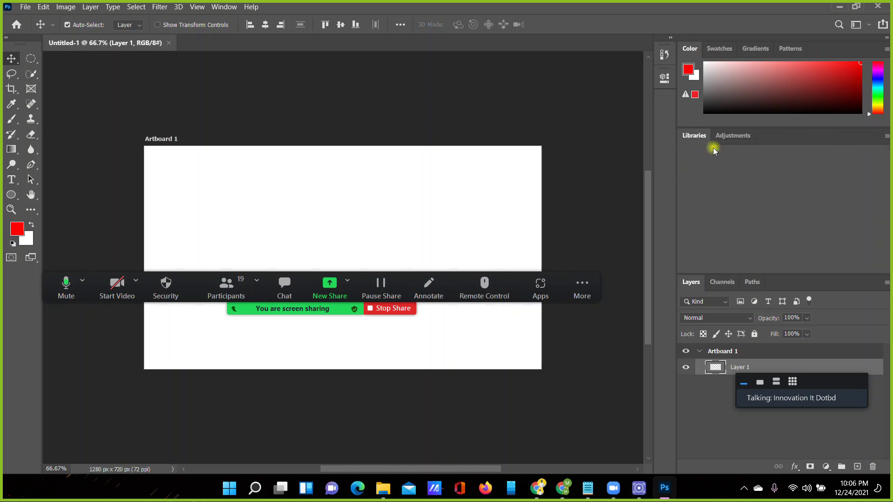
{"action": "left_click", "coordinate": [733, 137]}
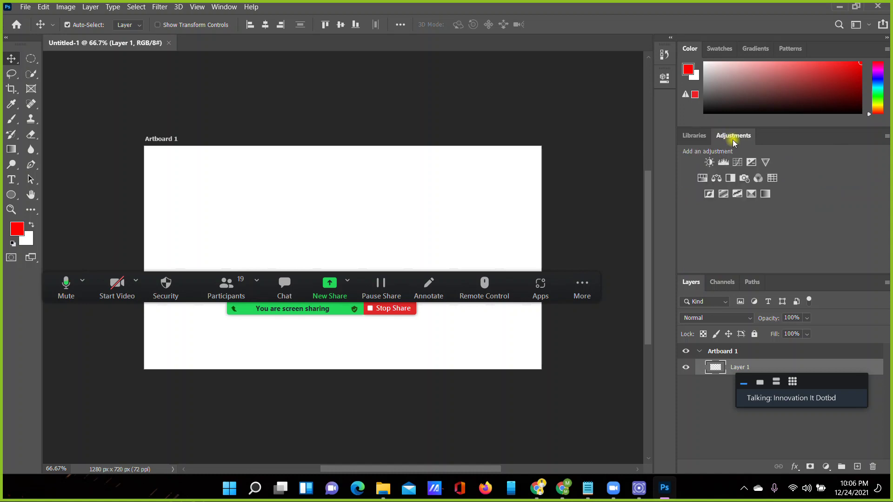
{"action": "left_click_drag", "start_coordinate": [734, 136], "coordinate": [700, 136]}
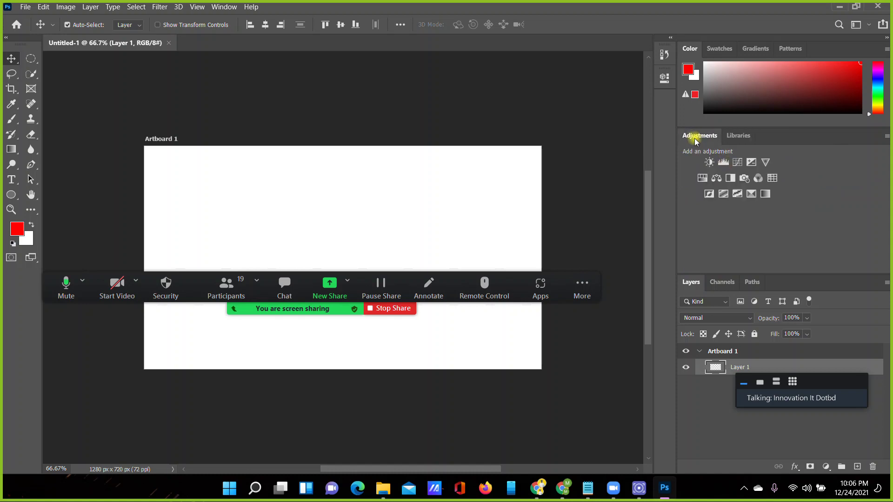
{"action": "left_click", "coordinate": [734, 136]}
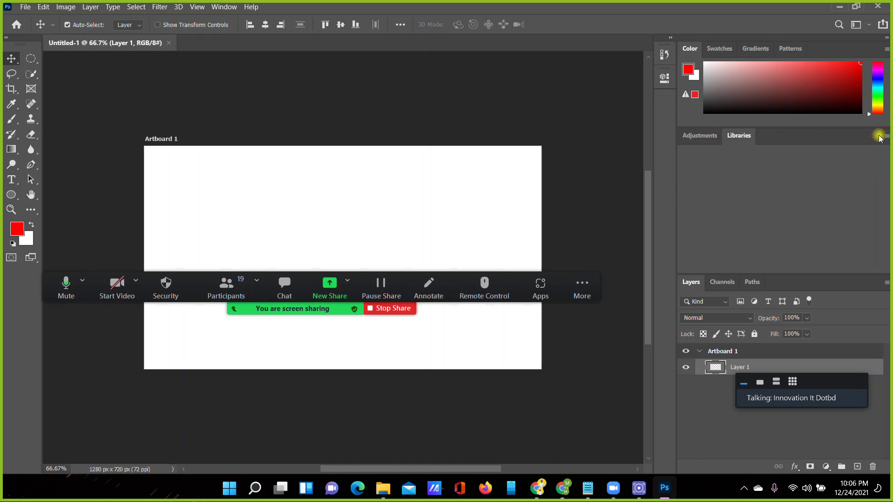
{"action": "left_click", "coordinate": [700, 136]}
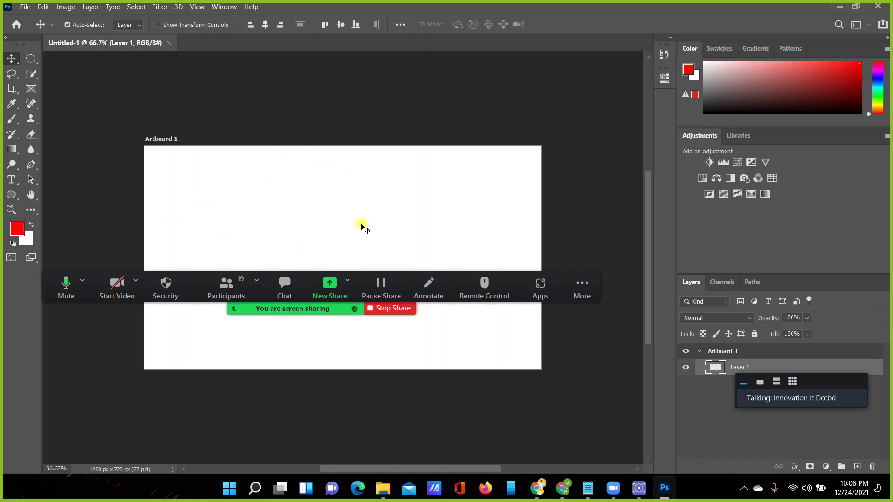
Zoom in and out until the whole artboard shows at 50%
{"action": "key", "text": "ctrl+plus"}
{"action": "key", "text": "ctrl+plus"}
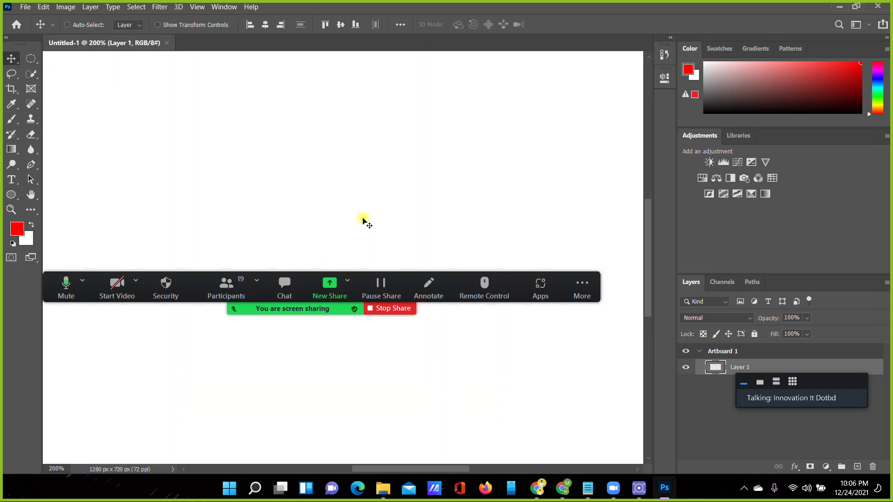
{"action": "key", "text": "ctrl+minus"}
{"action": "key", "text": "ctrl+minus"}
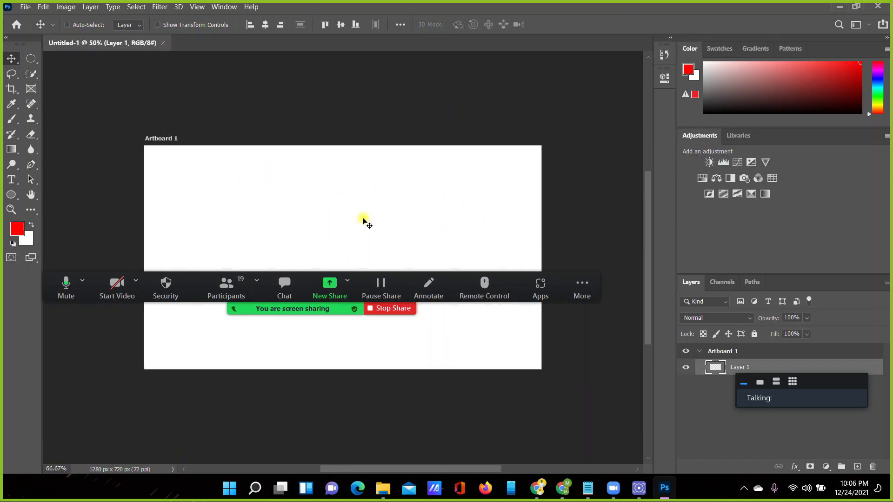
{"action": "key", "text": "ctrl+plus"}
{"action": "key", "text": "ctrl+minus"}
{"action": "key", "text": "ctrl+minus"}
{"action": "key", "text": "ctrl+plus"}
{"action": "key", "text": "ctrl+plus"}
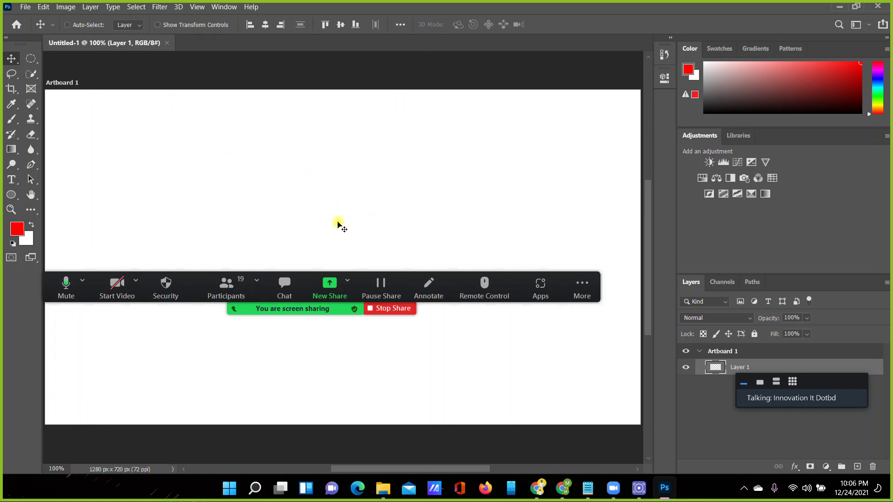
{"action": "key", "text": "ctrl+plus"}
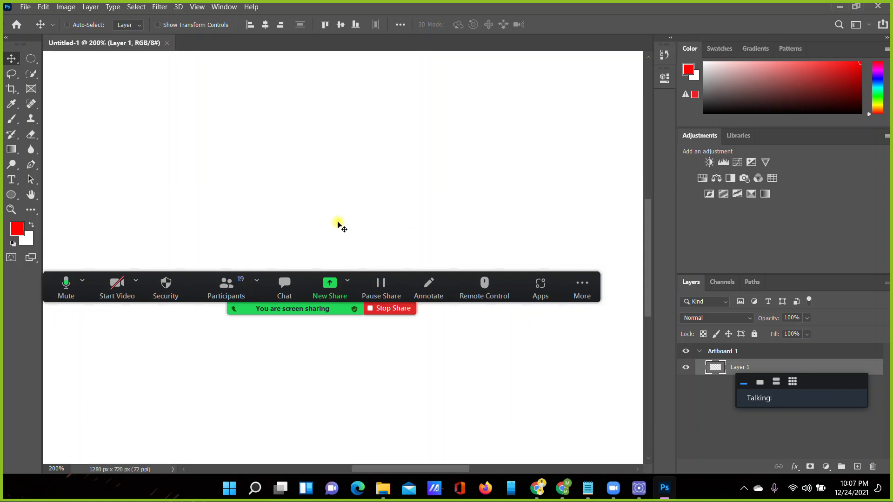
{"action": "key", "text": "ctrl+minus"}
{"action": "key", "text": "ctrl+minus"}
{"action": "key", "text": "ctrl+minus"}
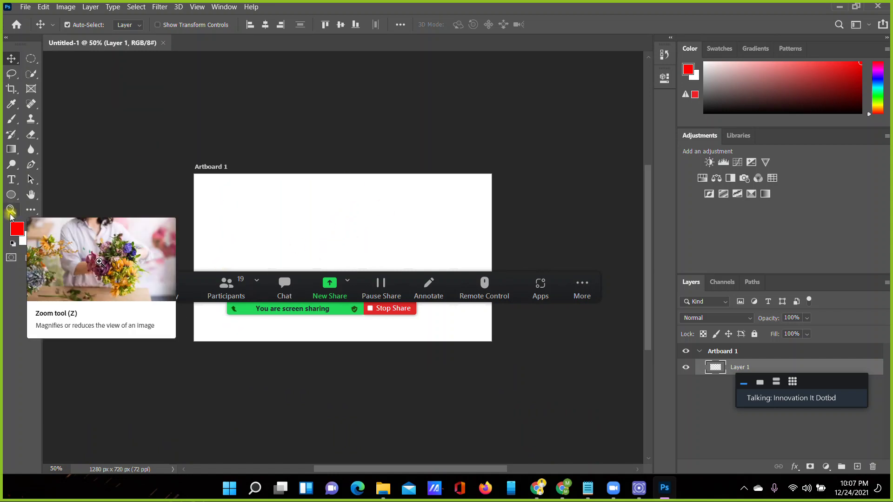
Scrubby-zoom with the Zoom tool, then fit the artboard to the screen
{"action": "left_click", "coordinate": [10, 210]}
{"action": "mouse_move", "coordinate": [225, 239]}
{"action": "left_mouse_down"}
{"action": "mouse_move", "coordinate": [296, 272]}
{"action": "mouse_move", "coordinate": [218, 238]}
{"action": "left_mouse_up"}
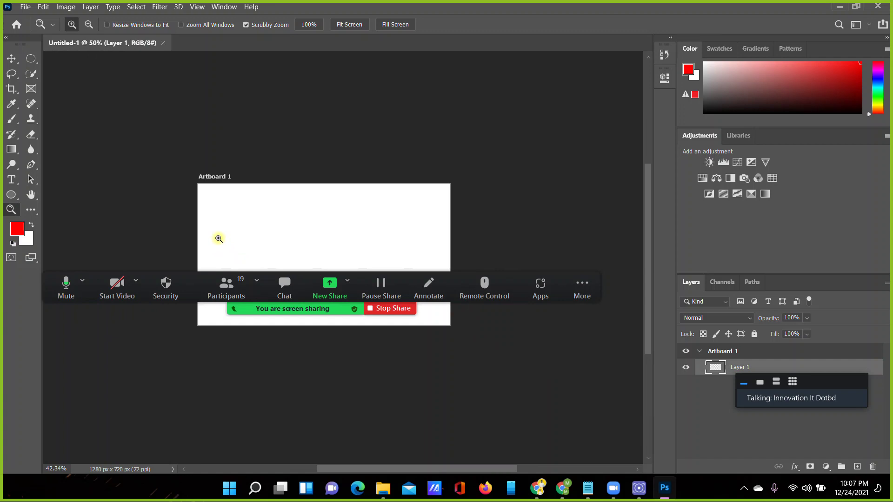
{"action": "mouse_move", "coordinate": [218, 239]}
{"action": "left_mouse_down"}
{"action": "mouse_move", "coordinate": [253, 253]}
{"action": "mouse_move", "coordinate": [241, 251]}
{"action": "left_mouse_up"}
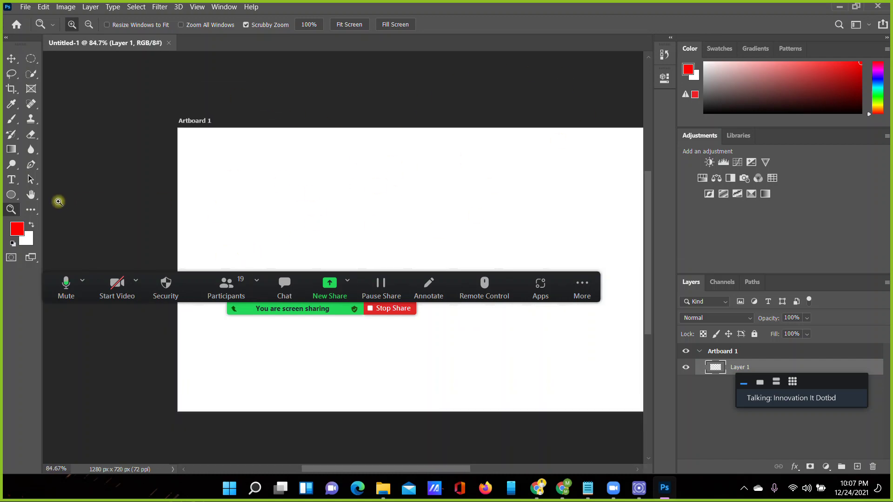
{"action": "left_click", "coordinate": [29, 211]}
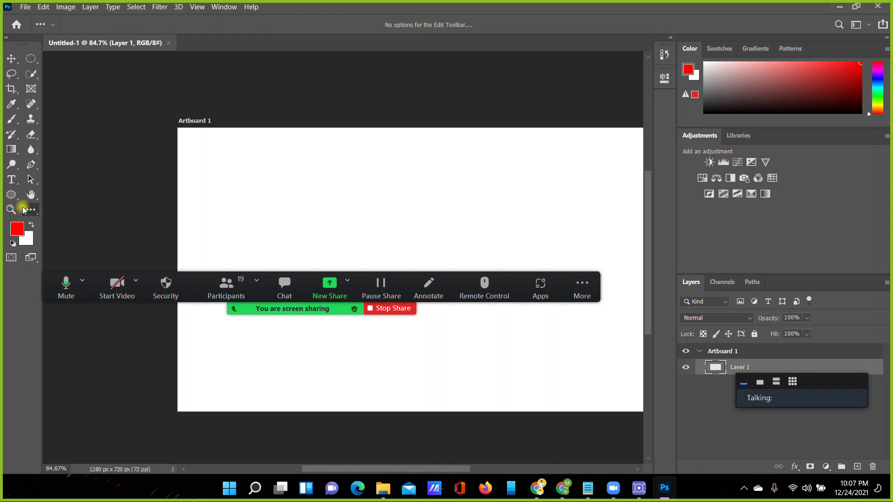
{"action": "left_click", "coordinate": [11, 210]}
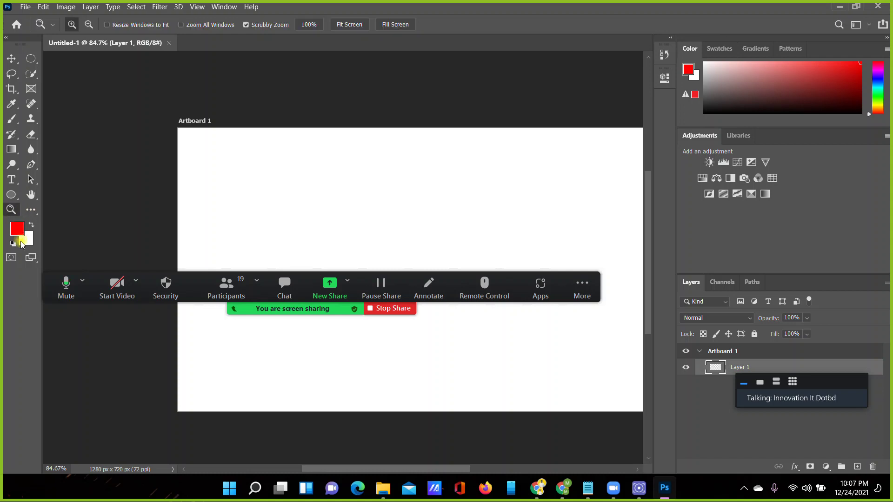
{"action": "left_click", "coordinate": [347, 26]}
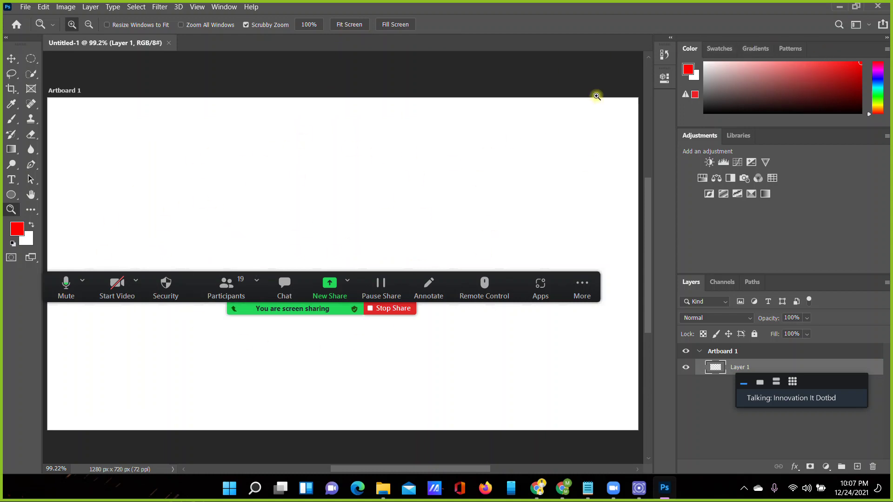
Collapse the panel dock and float the Layers panel near the top right
{"action": "left_click", "coordinate": [670, 38]}
{"action": "left_click", "coordinate": [670, 38]}
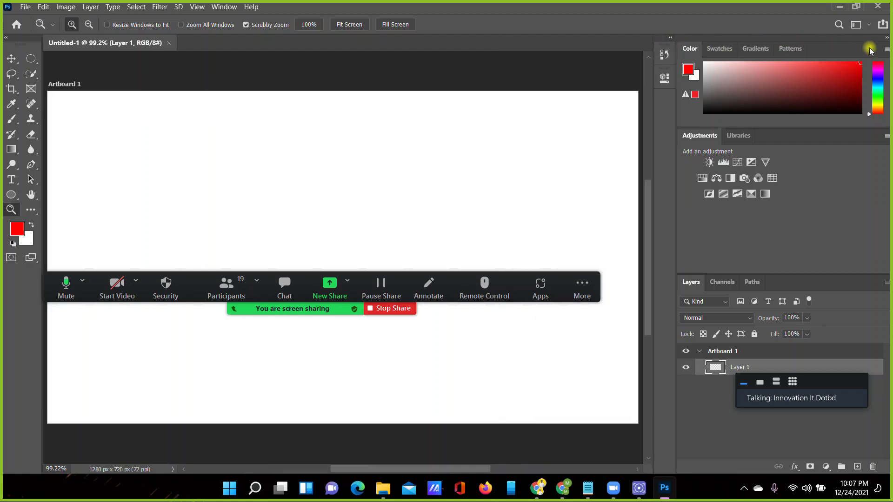
{"action": "left_click", "coordinate": [886, 38]}
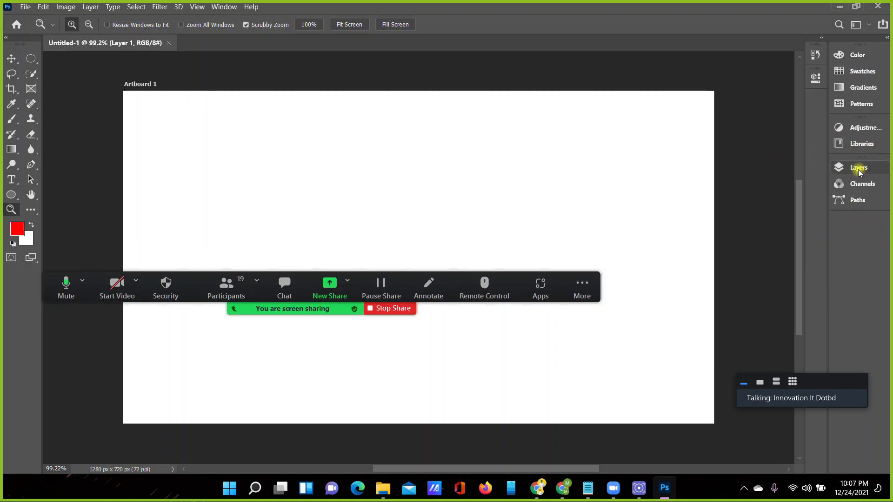
{"action": "left_click_drag", "start_coordinate": [860, 173], "coordinate": [743, 118]}
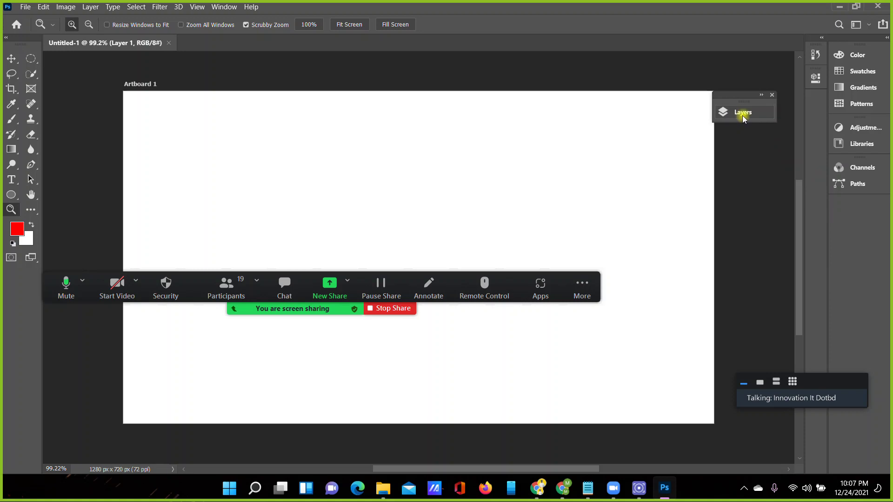
{"action": "left_click", "coordinate": [742, 117]}
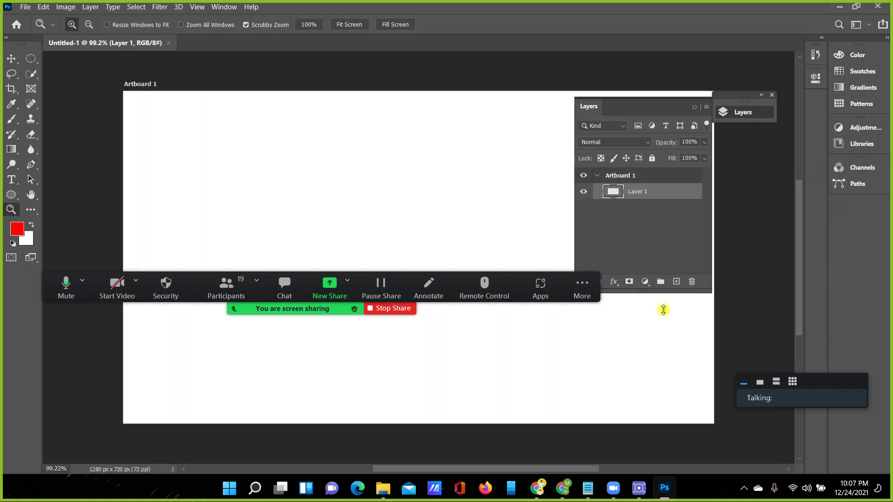
{"action": "left_click_drag", "start_coordinate": [643, 239], "coordinate": [664, 354]}
{"action": "mouse_move", "coordinate": [644, 110]}
{"action": "left_mouse_down"}
{"action": "mouse_move", "coordinate": [664, 113]}
{"action": "mouse_move", "coordinate": [739, 55]}
{"action": "left_mouse_up"}
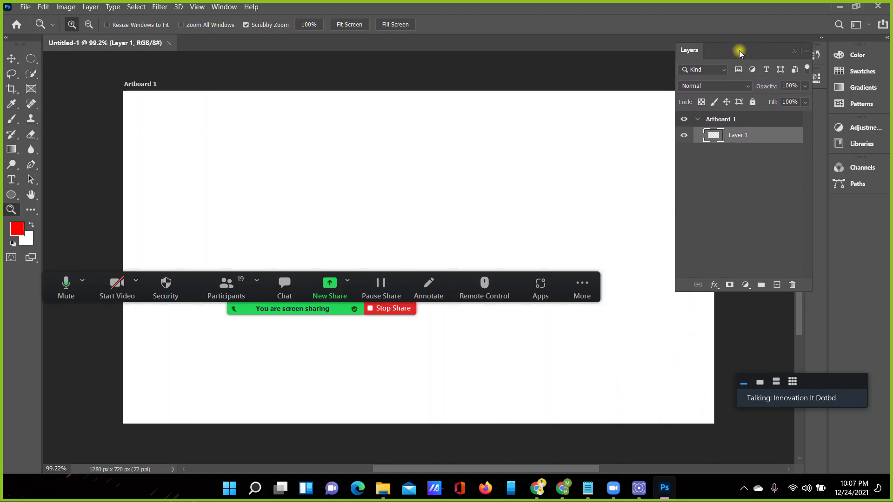
{"action": "left_click_drag", "start_coordinate": [739, 54], "coordinate": [786, 43]}
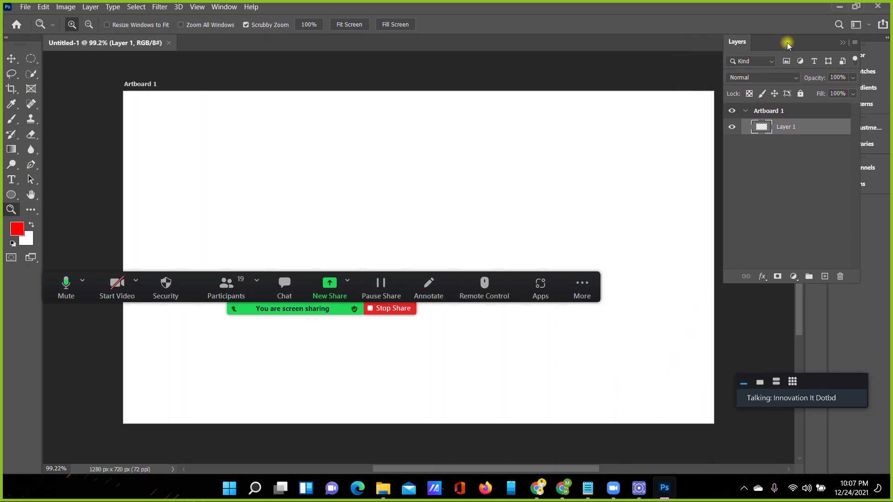
Make the floating Layers panel taller, then reset the Essentials workspace
{"action": "left_click_drag", "start_coordinate": [796, 289], "coordinate": [797, 354]}
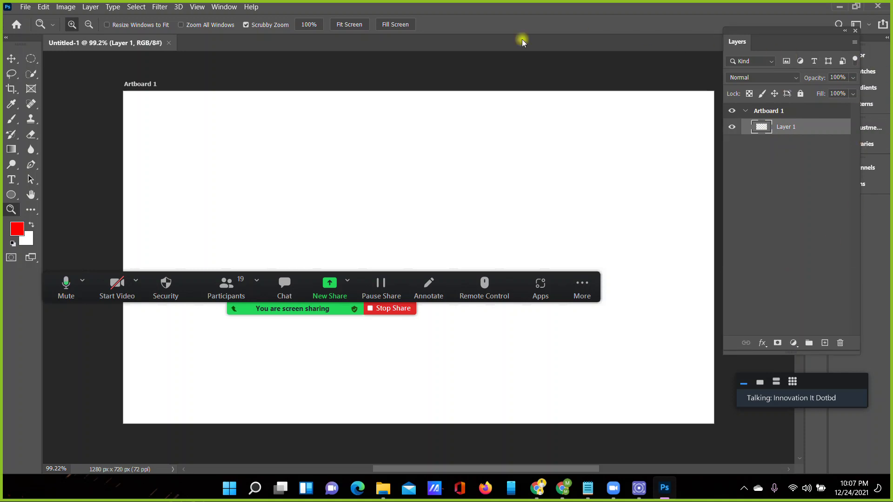
{"action": "left_click", "coordinate": [217, 7]}
{"action": "mouse_move", "coordinate": [235, 29]}
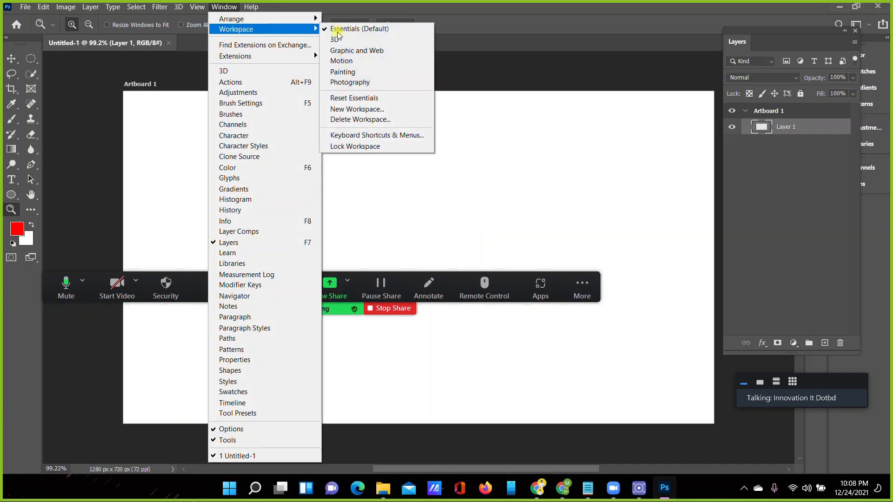
{"action": "left_click", "coordinate": [388, 103]}
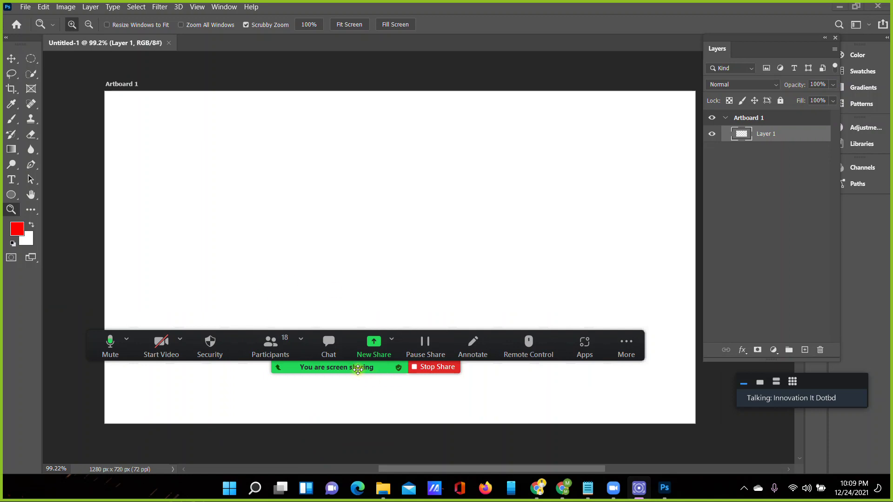
{"action": "left_click_drag", "start_coordinate": [358, 369], "coordinate": [359, 387]}
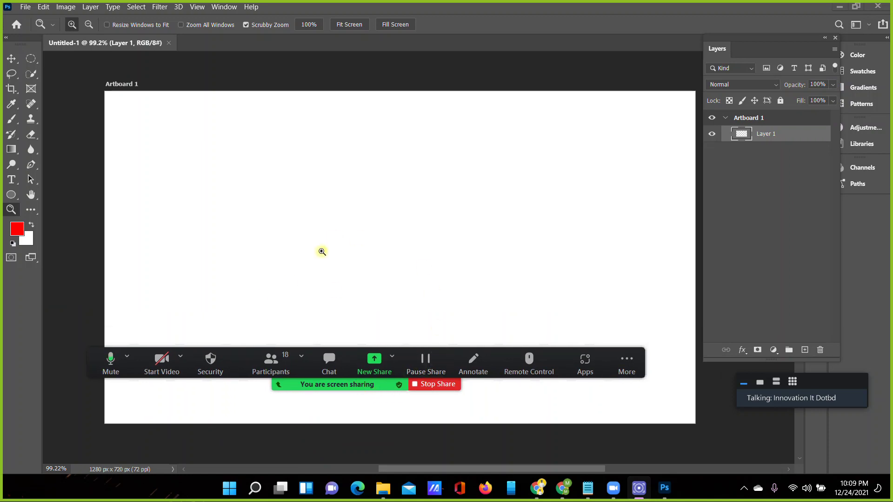
{"action": "left_click_drag", "start_coordinate": [370, 391], "coordinate": [390, 79]}
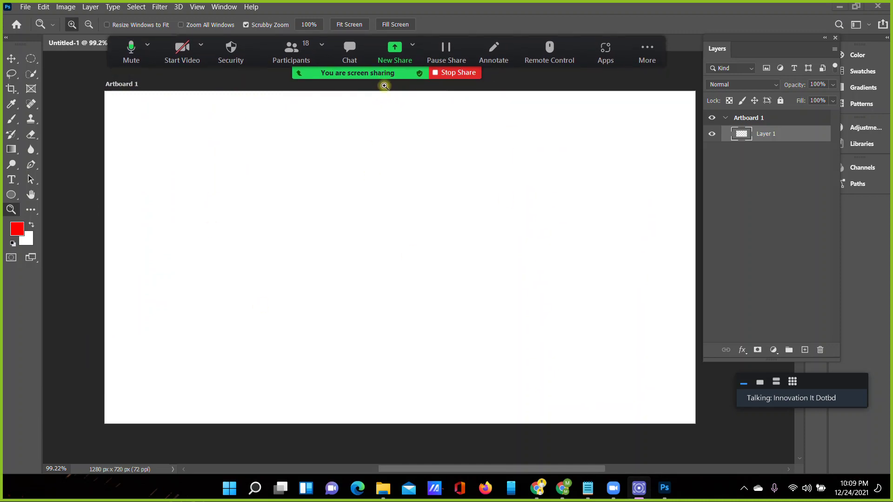
{"action": "left_click", "coordinate": [12, 62]}
{"action": "left_click", "coordinate": [12, 62]}
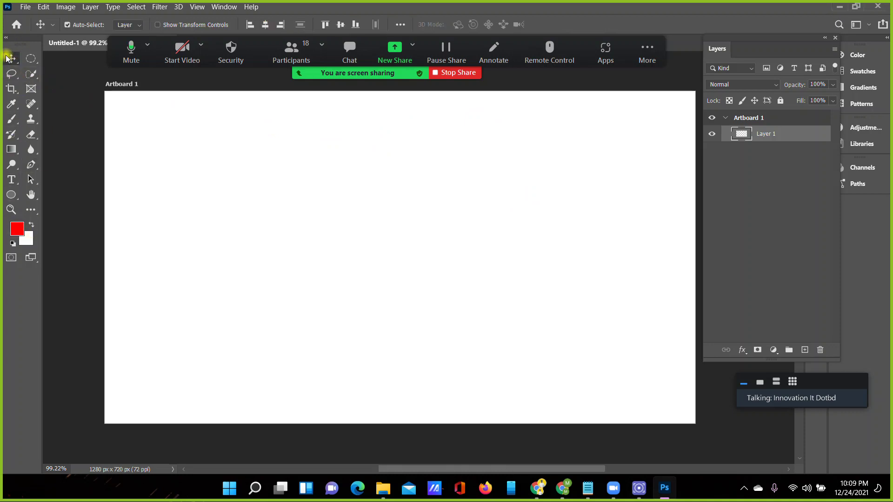
{"action": "left_click", "coordinate": [31, 59]}
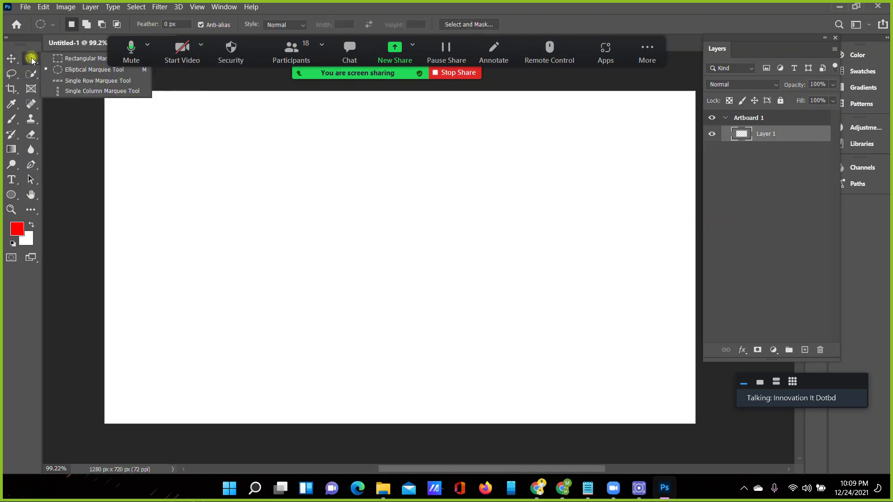
{"action": "left_click", "coordinate": [68, 58]}
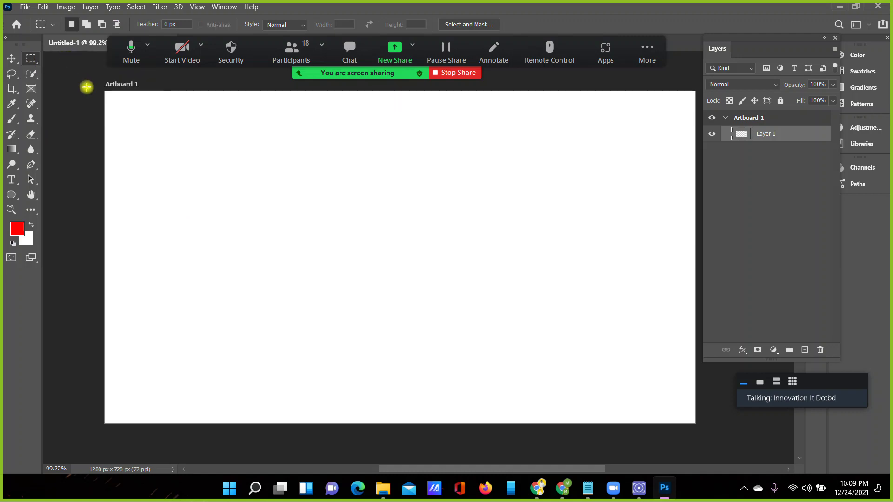
{"action": "left_click_drag", "start_coordinate": [101, 88], "coordinate": [698, 428]}
{"action": "left_click", "coordinate": [11, 58]}
{"action": "key", "text": "ctrl+d"}
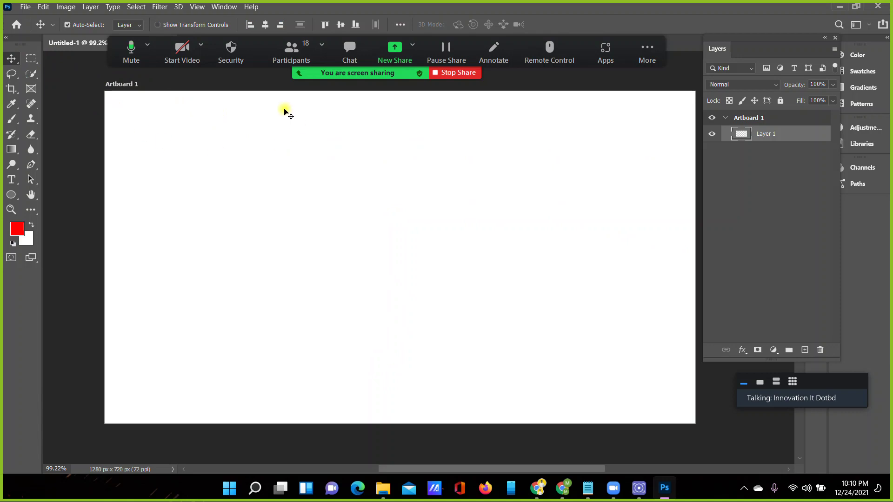
{"action": "left_click", "coordinate": [30, 59]}
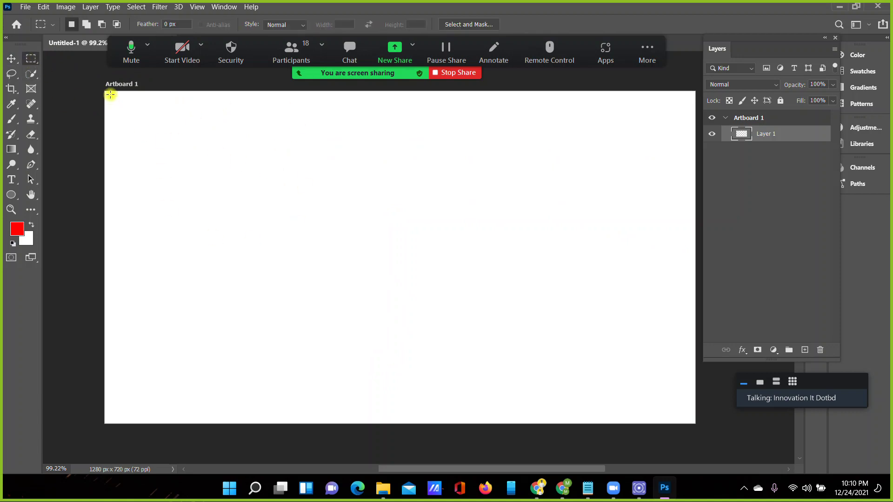
Marquee-select the entire artboard
{"action": "left_click_drag", "start_coordinate": [106, 92], "coordinate": [696, 423]}
{"action": "left_click", "coordinate": [505, 328]}
{"action": "left_click", "coordinate": [742, 135], "text": "ctrl"}
{"action": "left_click", "coordinate": [437, 192]}
{"action": "mouse_move", "coordinate": [101, 90]}
{"action": "left_mouse_down"}
{"action": "mouse_move", "coordinate": [685, 370]}
{"action": "mouse_move", "coordinate": [696, 423]}
{"action": "left_mouse_up"}
Choose a green foreground colour in the Color Picker via hue and hex code
{"action": "left_click", "coordinate": [17, 228]}
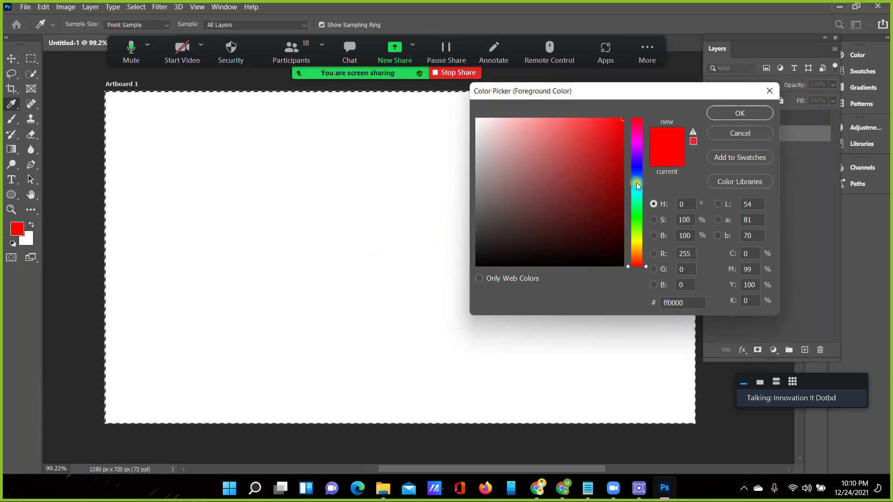
{"action": "left_click", "coordinate": [637, 209]}
{"action": "left_click", "coordinate": [634, 198]}
{"action": "left_click", "coordinate": [634, 196]}
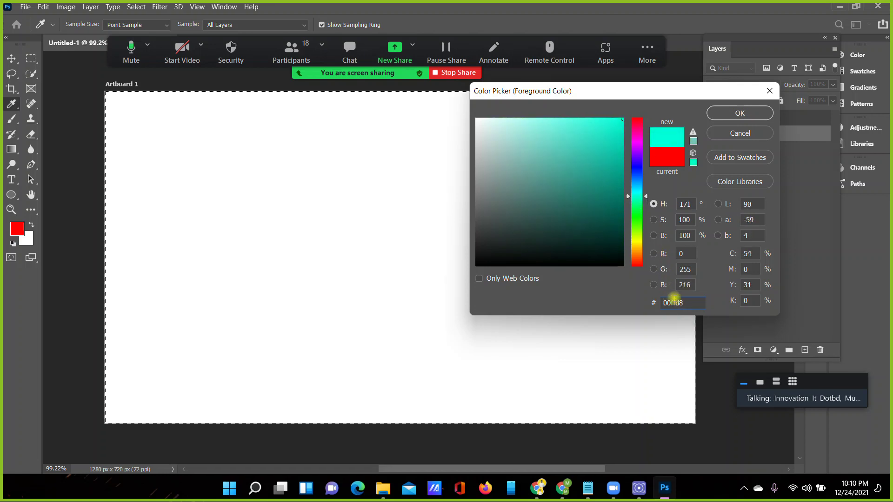
{"action": "double_click", "coordinate": [680, 304]}
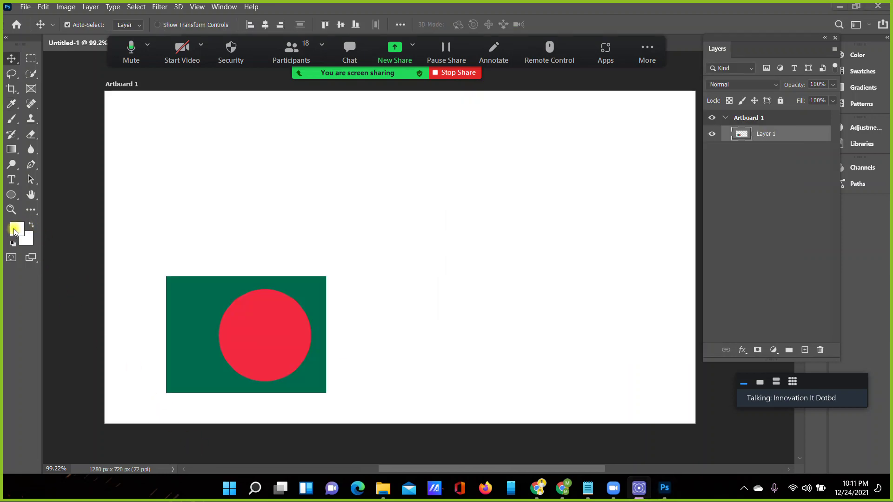
{"action": "left_click", "coordinate": [17, 231]}
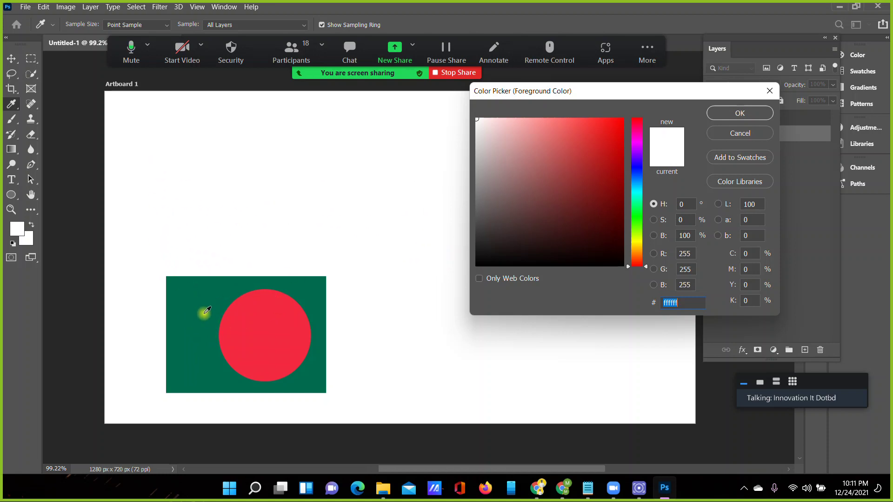
Make the flag's sampled green the foreground colour, drag the flag bottom-left, and clear its layer name
{"action": "left_click", "coordinate": [187, 291]}
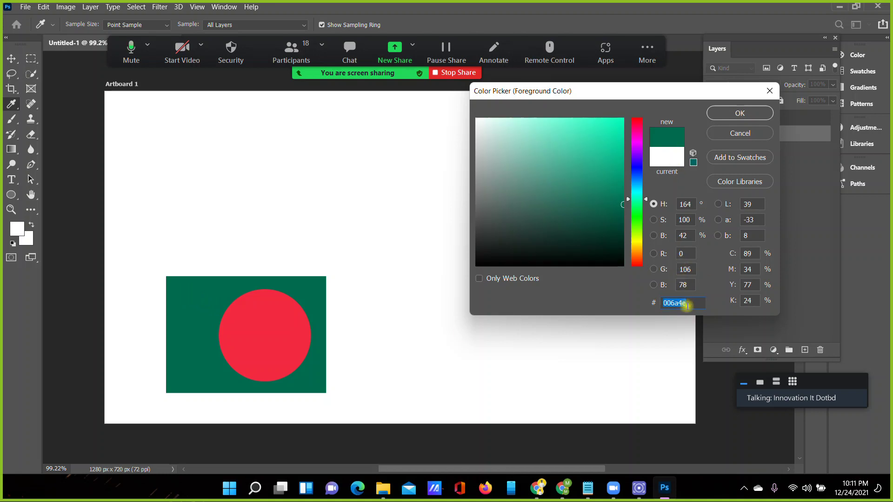
{"action": "left_click", "coordinate": [739, 113]}
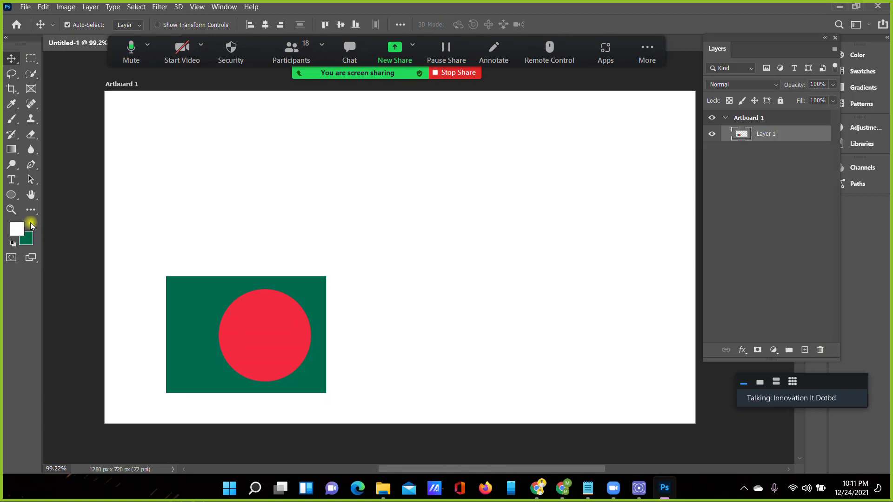
{"action": "left_click", "coordinate": [31, 224]}
{"action": "left_click_drag", "start_coordinate": [191, 370], "coordinate": [62, 459]}
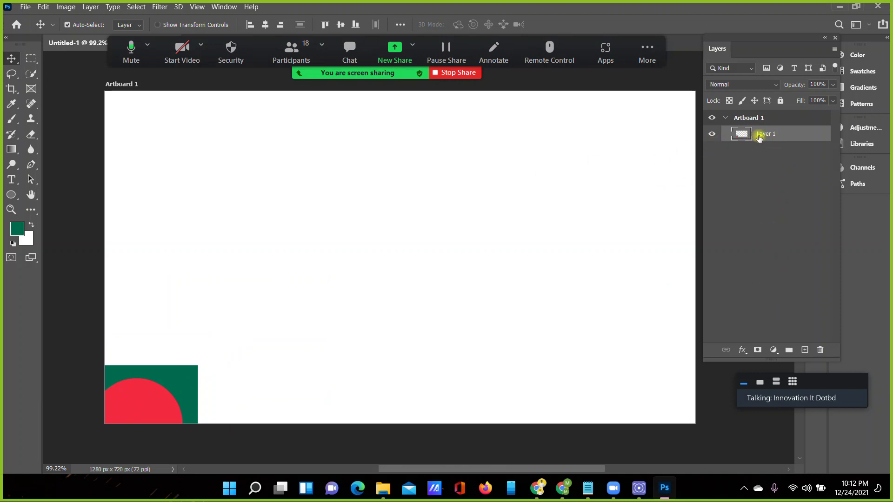
{"action": "key", "text": "BackSpace"}
Try a green fill, undo it, and reposition the flag toward the artboard centre
{"action": "key", "text": "alt+BackSpace"}
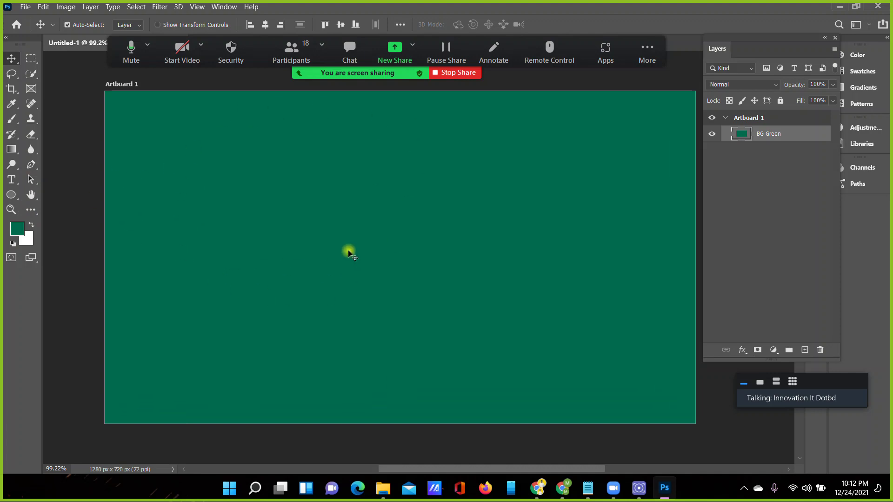
{"action": "key", "text": "ctrl+z"}
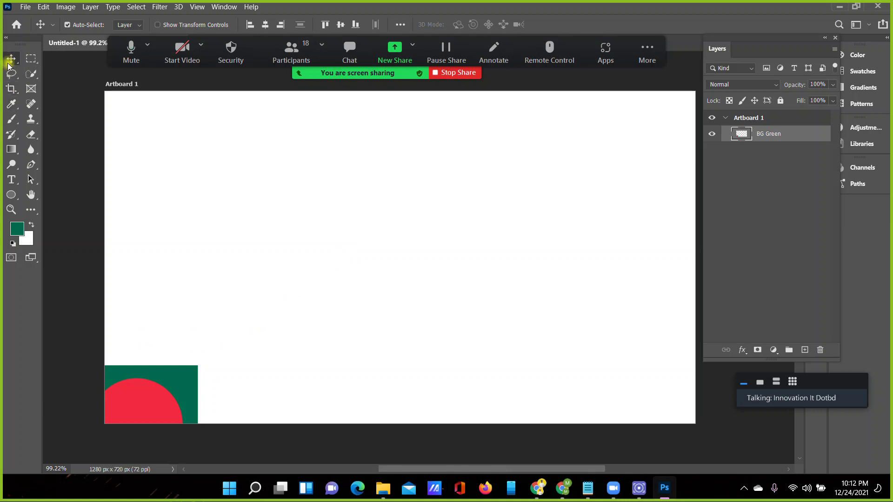
{"action": "mouse_move", "coordinate": [150, 378]}
{"action": "left_mouse_down"}
{"action": "mouse_move", "coordinate": [294, 308]}
{"action": "mouse_move", "coordinate": [181, 381]}
{"action": "left_mouse_up"}
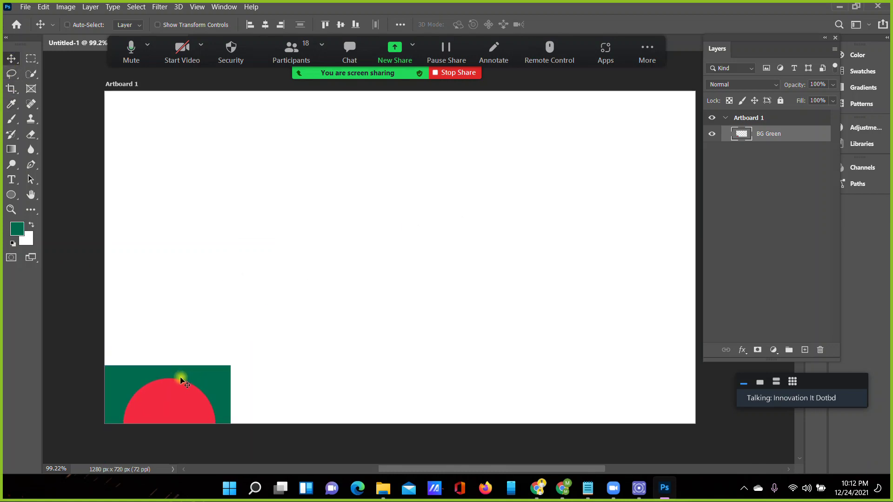
{"action": "key", "text": "shift+Left"}
{"action": "key", "text": "shift+Left"}
{"action": "key", "text": "shift+Left"}
Add a new Layer 1 above BG Green and fill it with green
{"action": "key", "text": "z"}
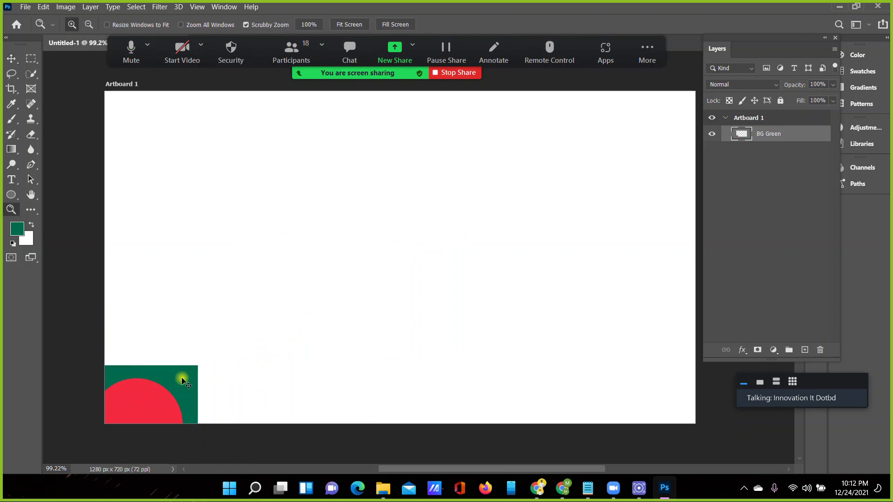
{"action": "left_click", "coordinate": [805, 349]}
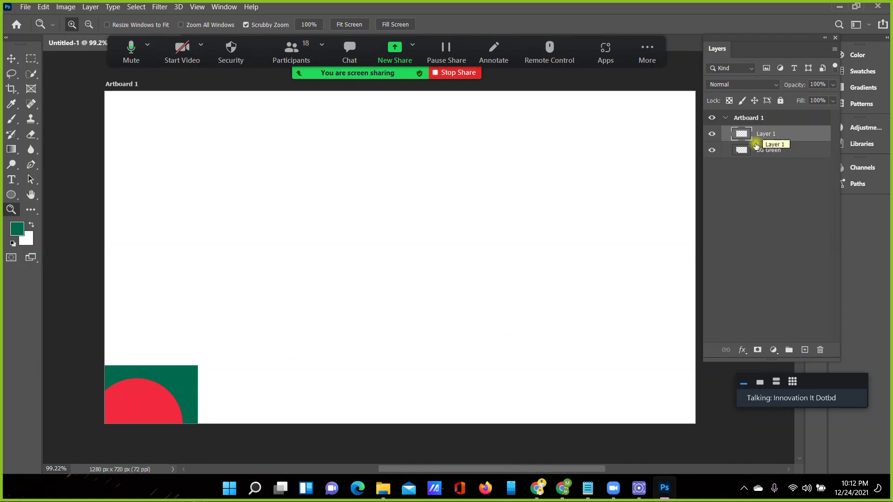
{"action": "key", "text": "alt+BackSpace"}
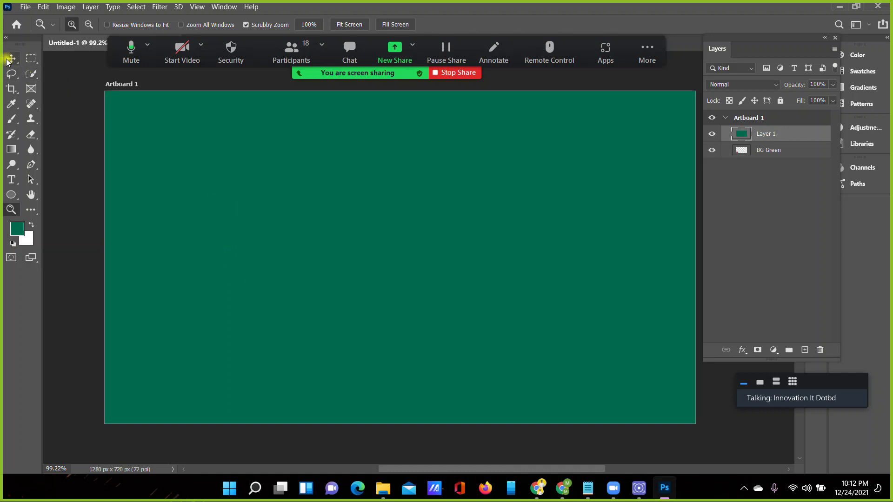
Hide the green Layer 1, drag the flag up and right into view, and open the foreground Color Picker
{"action": "left_click", "coordinate": [11, 58]}
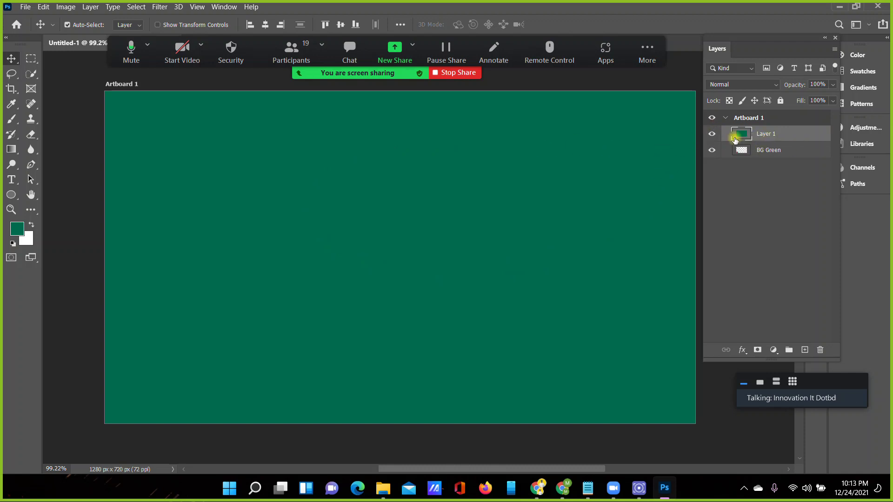
{"action": "left_click", "coordinate": [711, 135]}
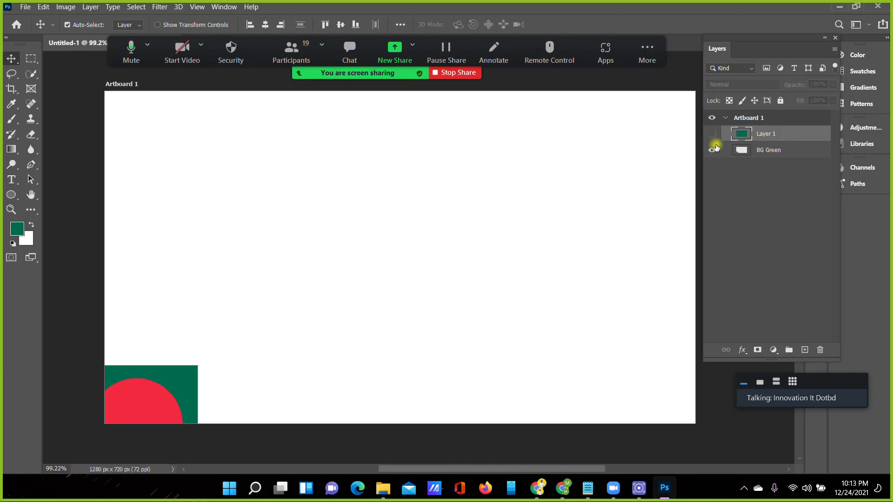
{"action": "left_click_drag", "start_coordinate": [139, 382], "coordinate": [165, 320]}
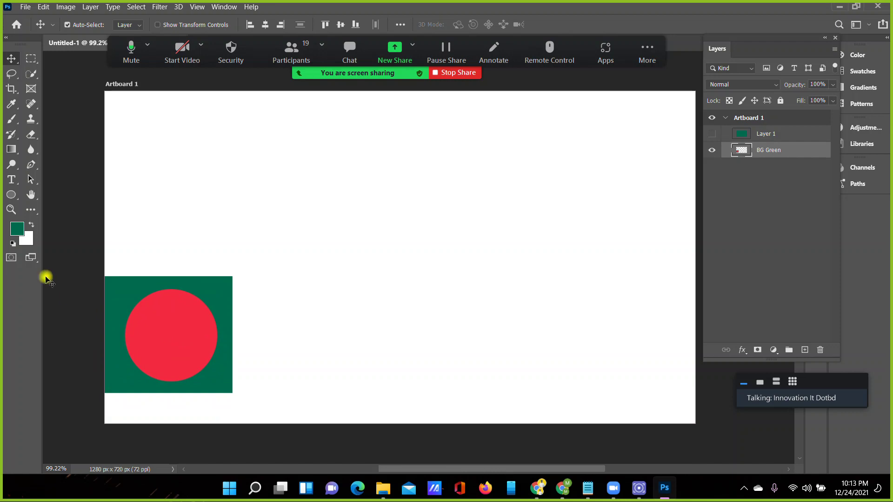
{"action": "left_click", "coordinate": [13, 229]}
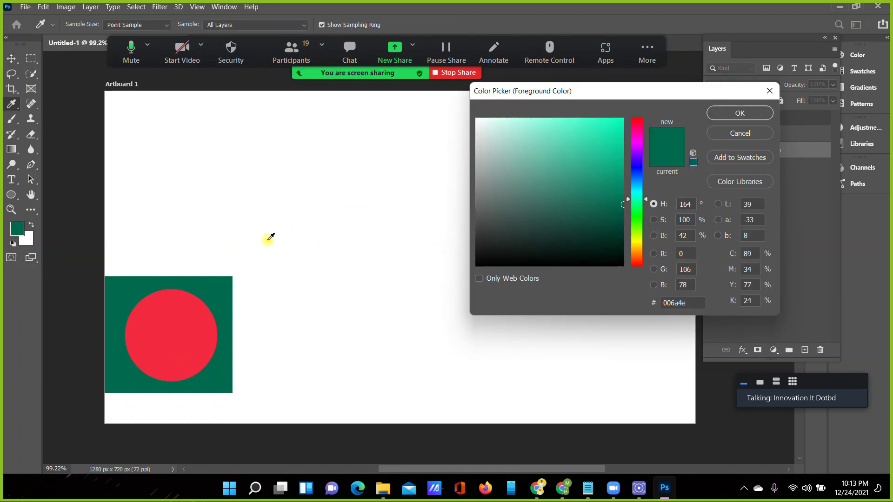
Sample the flag's red as the foreground colour and show Layer 1 again
{"action": "left_click", "coordinate": [159, 332]}
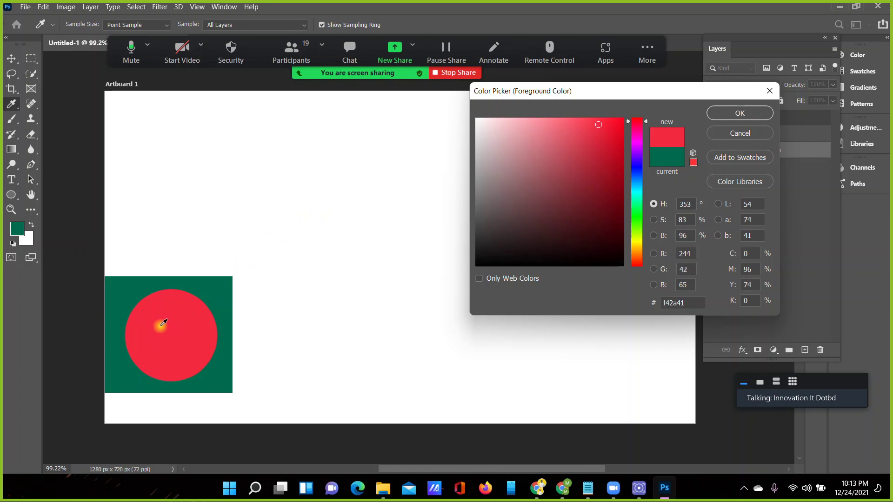
{"action": "left_click", "coordinate": [737, 114]}
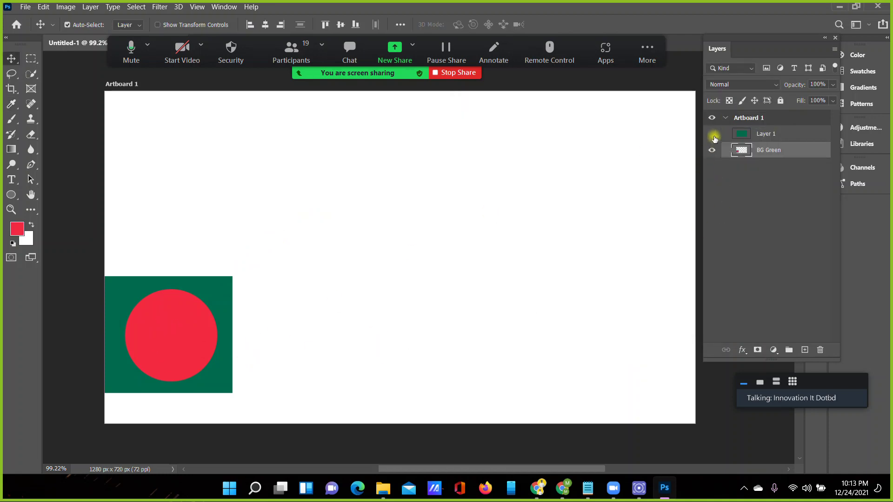
{"action": "left_click", "coordinate": [713, 134]}
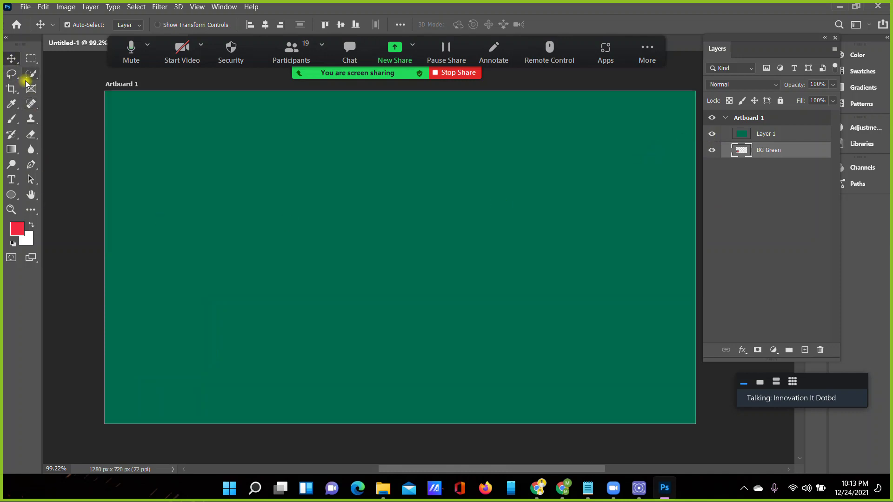
Draw a large circular selection near the artboard centre with the Elliptical Marquee, then select Layer 1
{"action": "left_click_drag", "start_coordinate": [31, 60], "coordinate": [51, 72]}
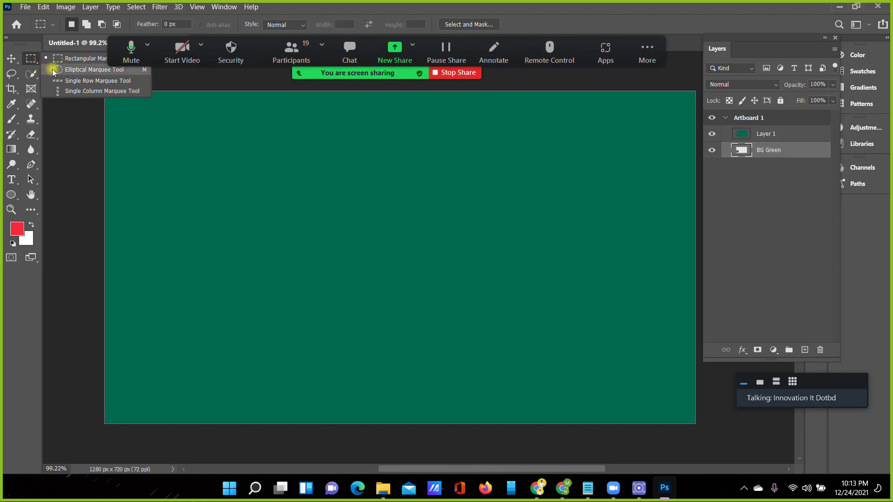
{"action": "left_click", "coordinate": [62, 70]}
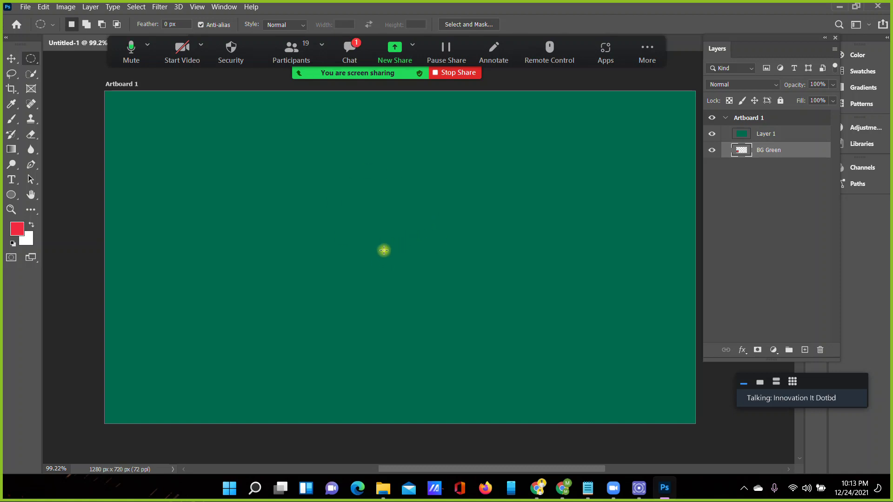
{"action": "left_click_drag", "start_coordinate": [380, 249], "coordinate": [455, 312]}
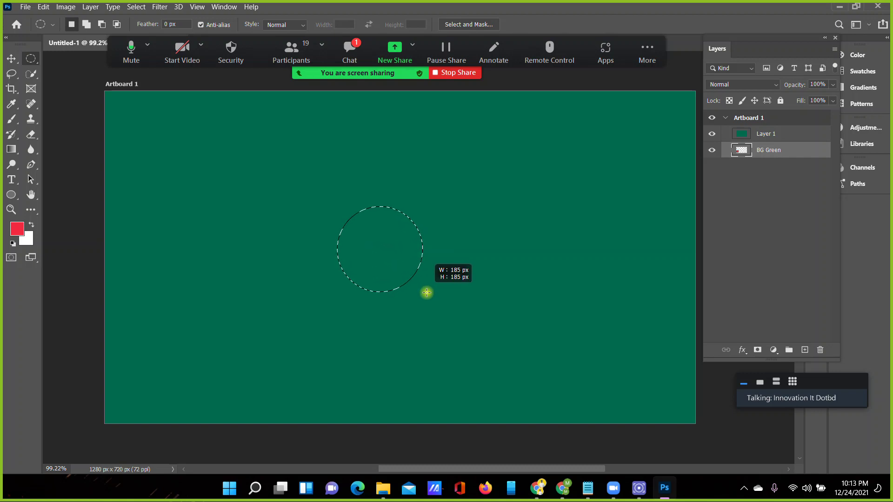
{"action": "mouse_move", "coordinate": [454, 313]}
{"action": "left_mouse_down"}
{"action": "mouse_move", "coordinate": [472, 319]}
{"action": "mouse_move", "coordinate": [451, 300]}
{"action": "mouse_move", "coordinate": [486, 333]}
{"action": "mouse_move", "coordinate": [404, 302]}
{"action": "mouse_move", "coordinate": [305, 313]}
{"action": "mouse_move", "coordinate": [335, 221]}
{"action": "mouse_move", "coordinate": [392, 302]}
{"action": "mouse_move", "coordinate": [281, 277]}
{"action": "mouse_move", "coordinate": [277, 245]}
{"action": "mouse_move", "coordinate": [355, 236]}
{"action": "mouse_move", "coordinate": [412, 247]}
{"action": "mouse_move", "coordinate": [452, 287]}
{"action": "mouse_move", "coordinate": [564, 350]}
{"action": "left_mouse_up"}
{"action": "left_click", "coordinate": [564, 350]}
{"action": "key", "text": "ctrl+z"}
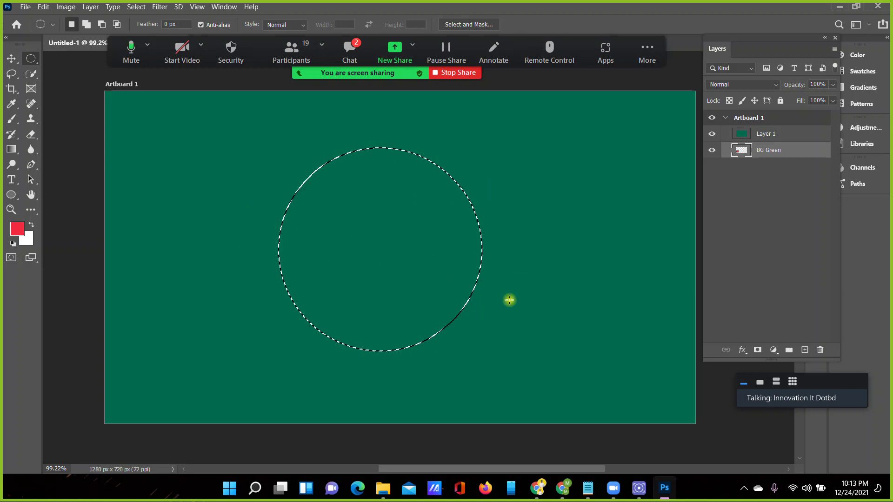
{"action": "left_click", "coordinate": [784, 134]}
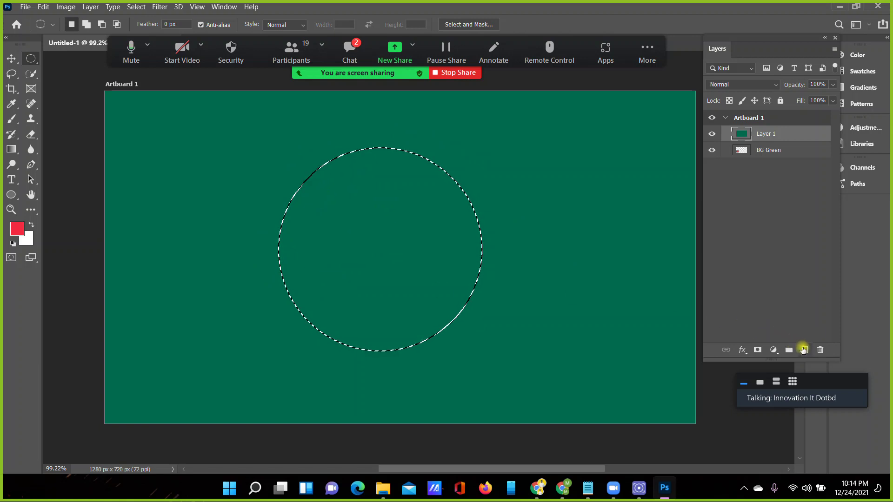
Add a new layer and name it Red
{"action": "left_click", "coordinate": [805, 350]}
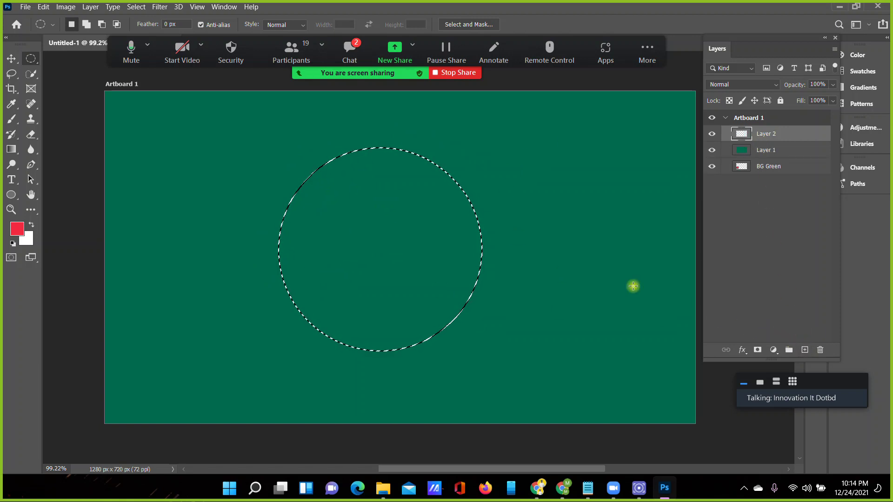
{"action": "double_click", "coordinate": [762, 135]}
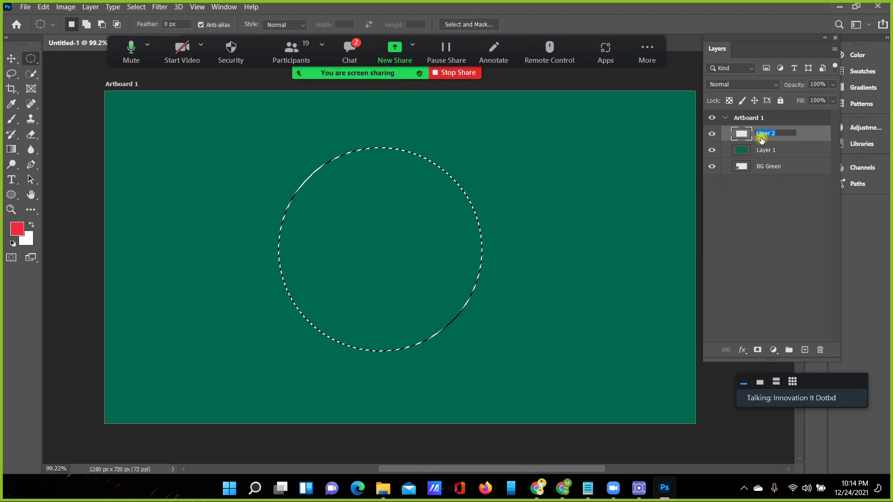
{"action": "type", "text": "Re"}
{"action": "key", "text": "Return"}
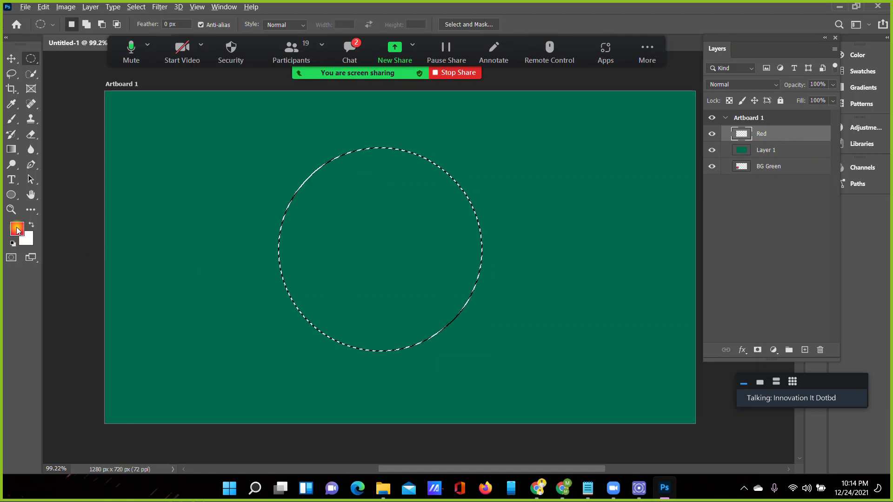
Fill the circle with red, deselect, and merge the Red layer down into Layer 1
{"action": "key", "text": "alt+BackSpace"}
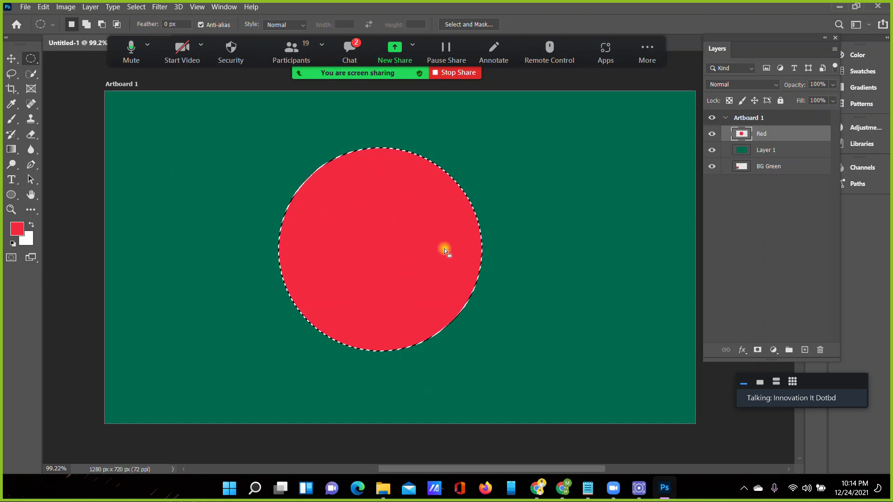
{"action": "key", "text": "ctrl+d"}
{"action": "key", "text": "ctrl+e"}
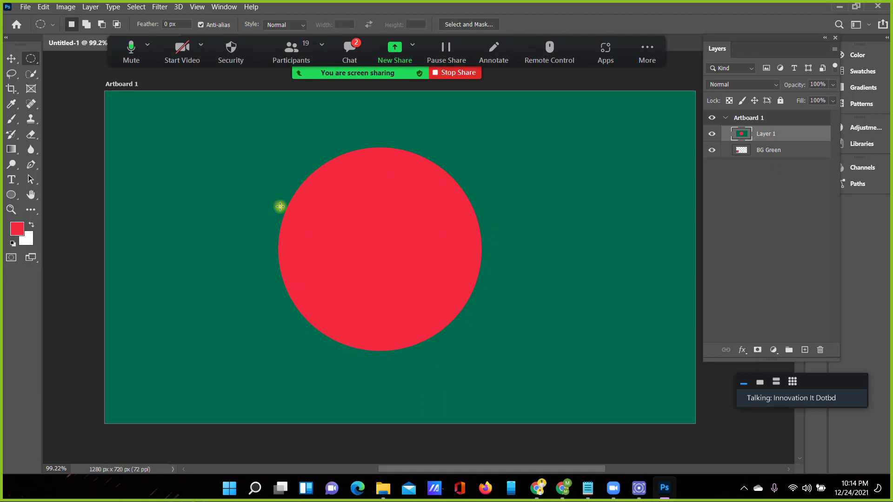
{"action": "left_click", "coordinate": [10, 59]}
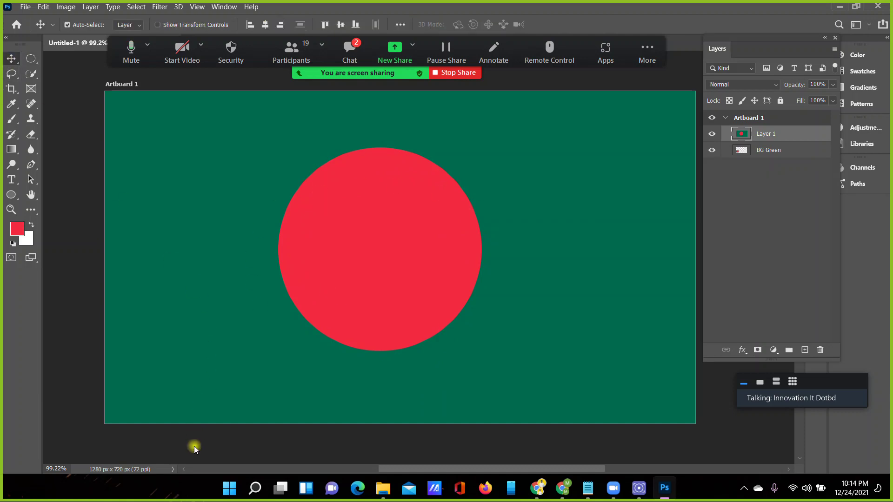
Drag the merged flag around the artboard and delete the BG Green layer
{"action": "left_click_drag", "start_coordinate": [195, 446], "coordinate": [572, 231]}
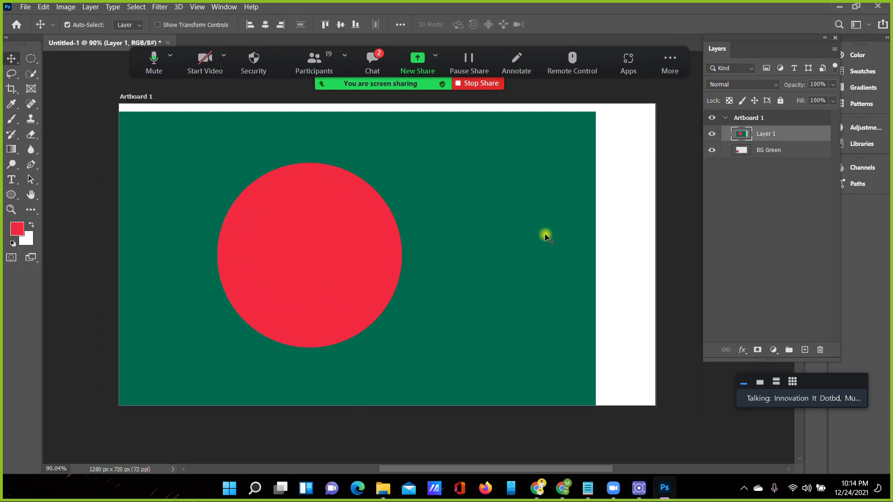
{"action": "key", "text": "shift+Down"}
{"action": "left_click_drag", "start_coordinate": [392, 217], "coordinate": [352, 247]}
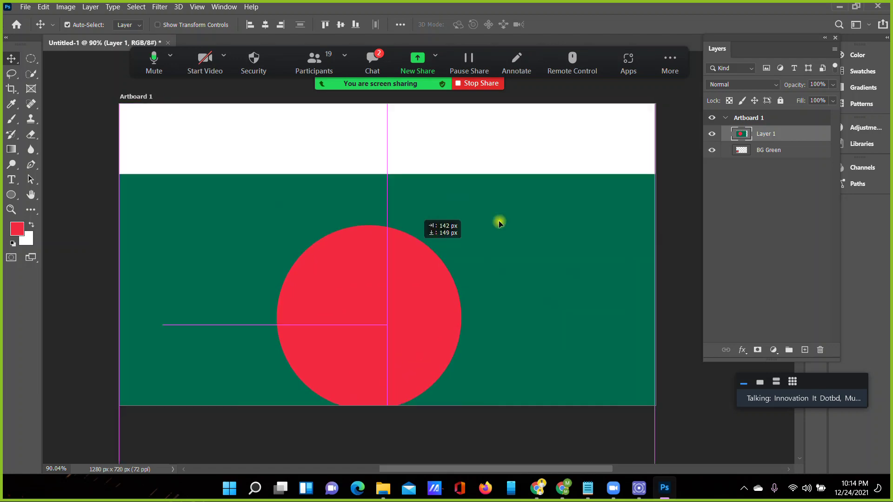
{"action": "left_click", "coordinate": [156, 296]}
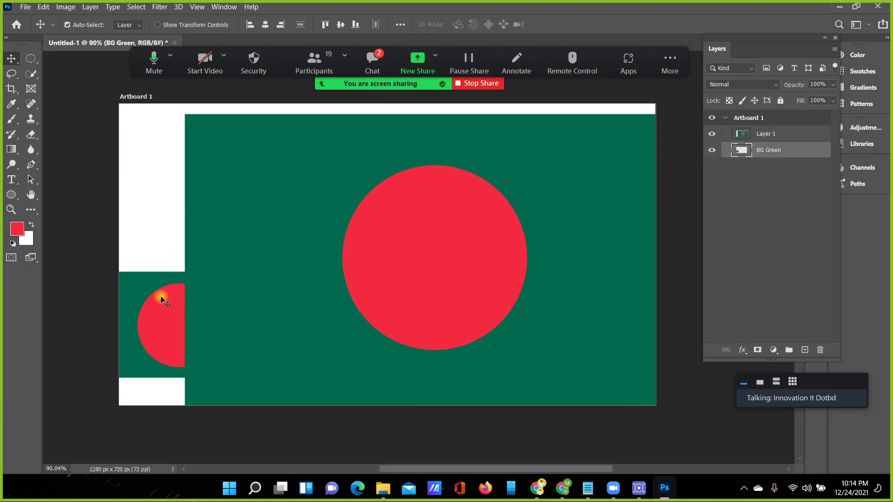
{"action": "key", "text": "Delete"}
{"action": "mouse_move", "coordinate": [481, 249]}
{"action": "left_mouse_down"}
{"action": "mouse_move", "coordinate": [305, 237]}
{"action": "mouse_move", "coordinate": [442, 229]}
{"action": "mouse_move", "coordinate": [381, 206]}
{"action": "left_mouse_up"}
{"action": "left_click_drag", "start_coordinate": [293, 242], "coordinate": [411, 243]}
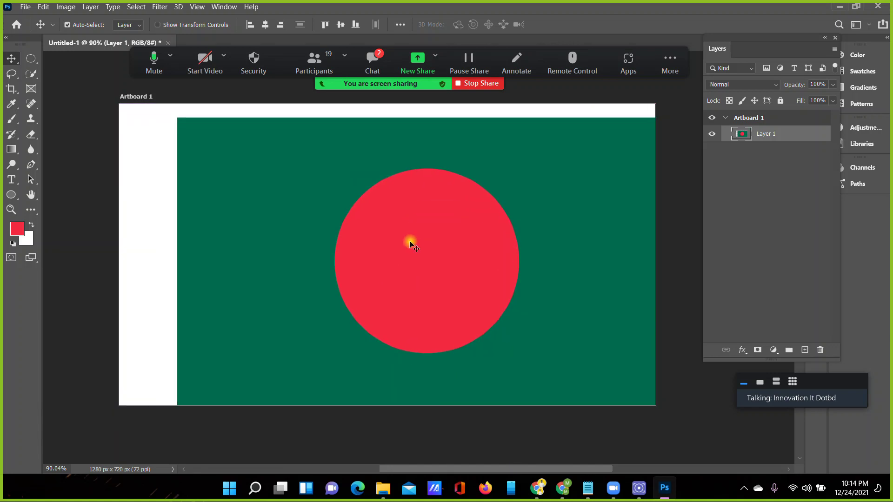
{"action": "mouse_move", "coordinate": [510, 164]}
{"action": "left_mouse_down"}
{"action": "mouse_move", "coordinate": [365, 194]}
{"action": "mouse_move", "coordinate": [487, 157]}
{"action": "left_mouse_up"}
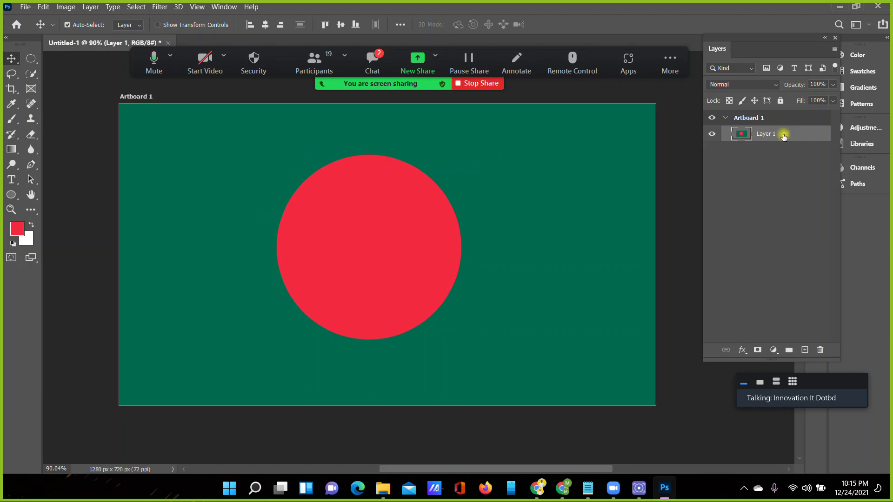
Undo back to separate layers, deselect, and place the red circle near the centre
{"action": "key", "text": "ctrl+z"}
{"action": "key", "text": "ctrl+z"}
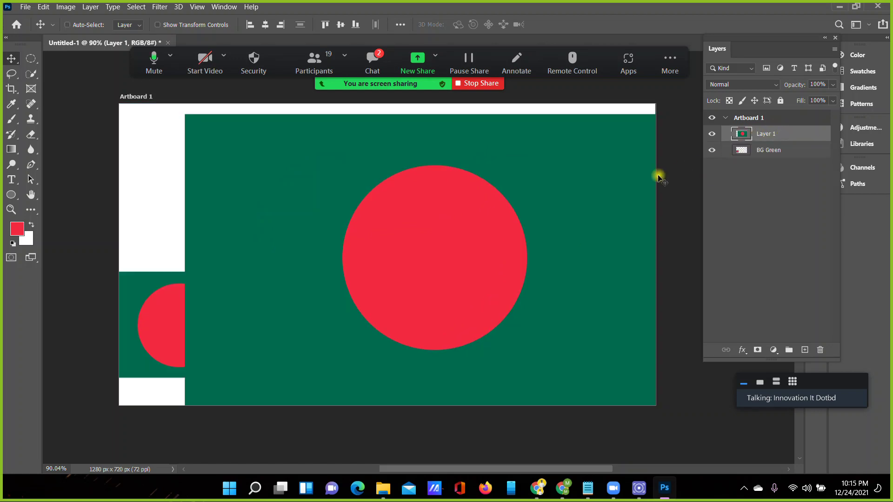
{"action": "key", "text": "ctrl+z"}
{"action": "key", "text": "ctrl+z"}
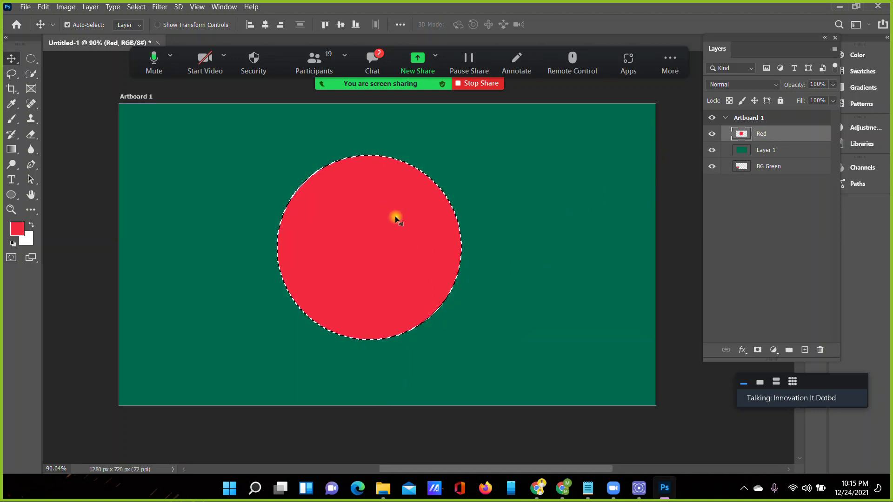
{"action": "key", "text": "ctrl+d"}
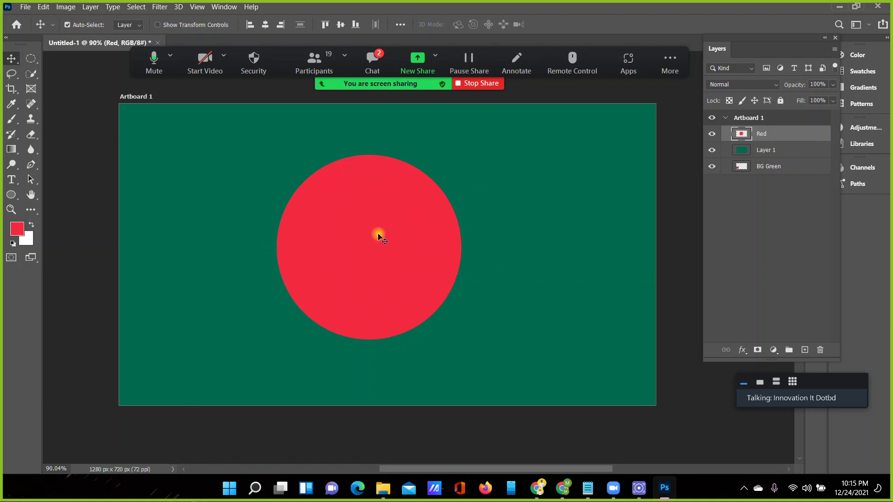
{"action": "left_click_drag", "start_coordinate": [378, 234], "coordinate": [365, 204]}
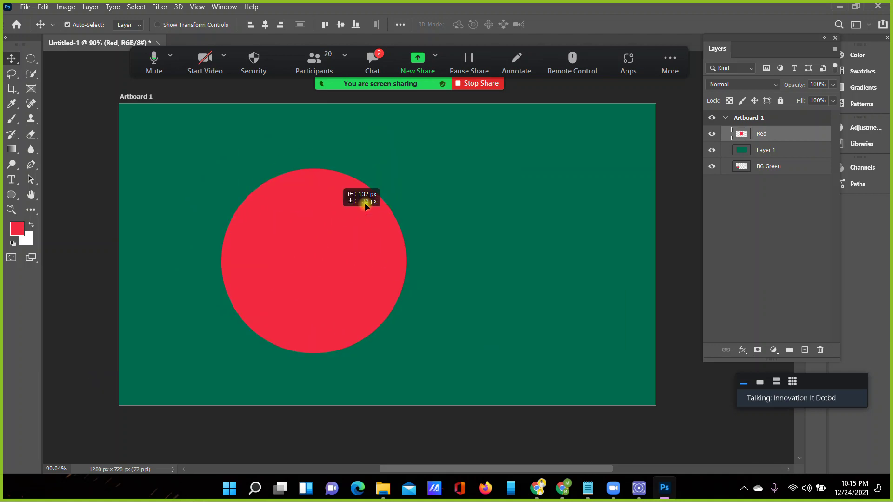
{"action": "mouse_move", "coordinate": [364, 202]}
{"action": "left_mouse_down"}
{"action": "mouse_move", "coordinate": [284, 242]}
{"action": "mouse_move", "coordinate": [408, 221]}
{"action": "mouse_move", "coordinate": [377, 248]}
{"action": "mouse_move", "coordinate": [372, 234]}
{"action": "mouse_move", "coordinate": [413, 236]}
{"action": "mouse_move", "coordinate": [403, 264]}
{"action": "mouse_move", "coordinate": [369, 260]}
{"action": "mouse_move", "coordinate": [372, 275]}
{"action": "mouse_move", "coordinate": [390, 245]}
{"action": "left_mouse_up"}
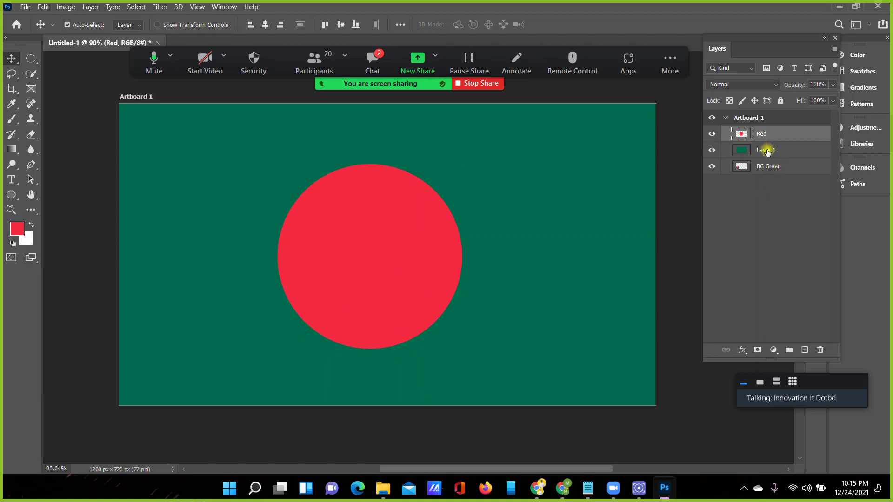
{"action": "left_click", "coordinate": [766, 151], "text": "shift"}
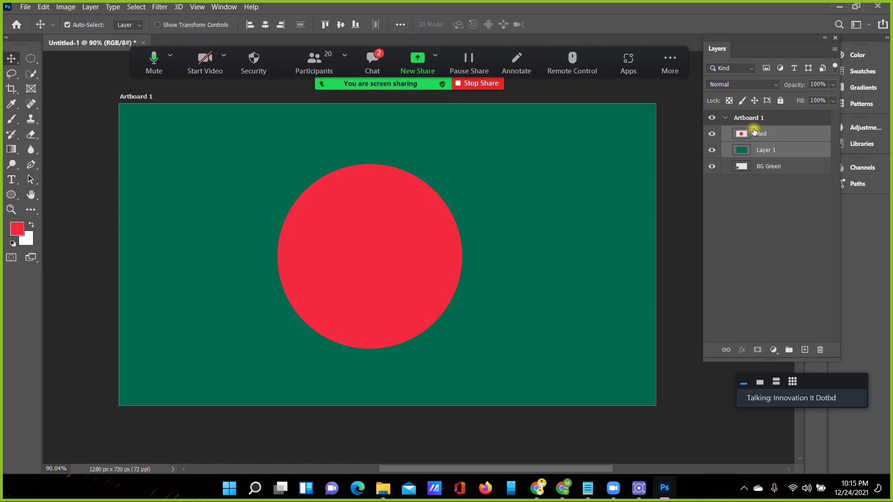
Centre the red circle horizontally and vertically on the green Layer 1
{"action": "left_click", "coordinate": [759, 135]}
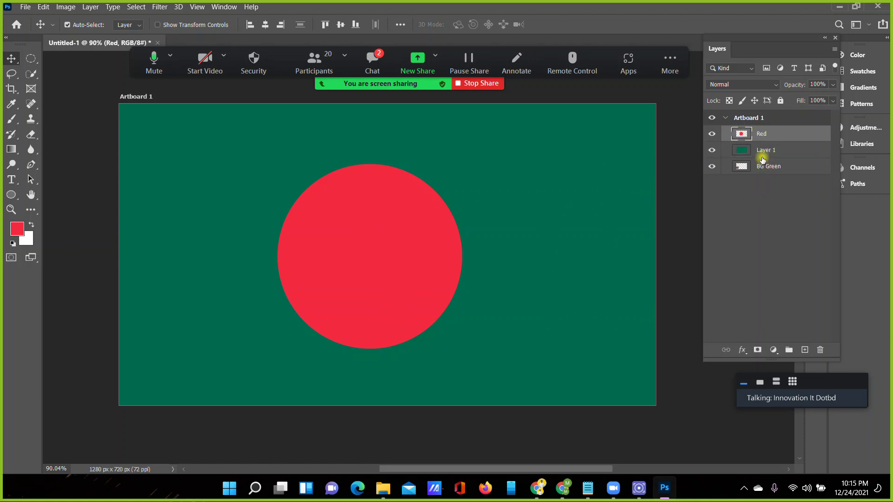
{"action": "left_click", "coordinate": [760, 151], "text": "ctrl"}
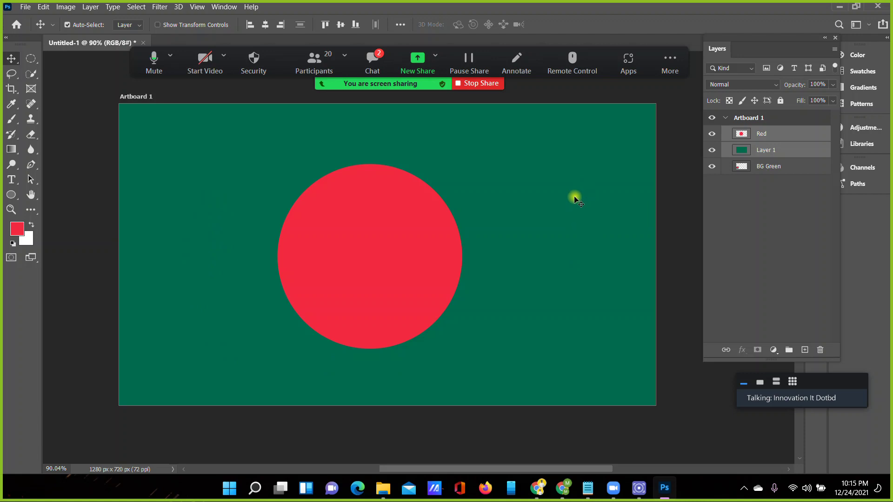
{"action": "left_click", "coordinate": [266, 25]}
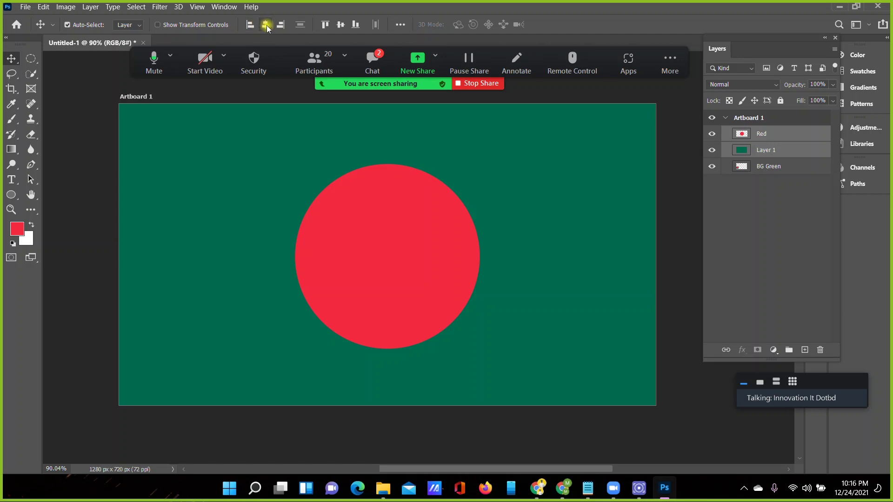
{"action": "left_click", "coordinate": [341, 26]}
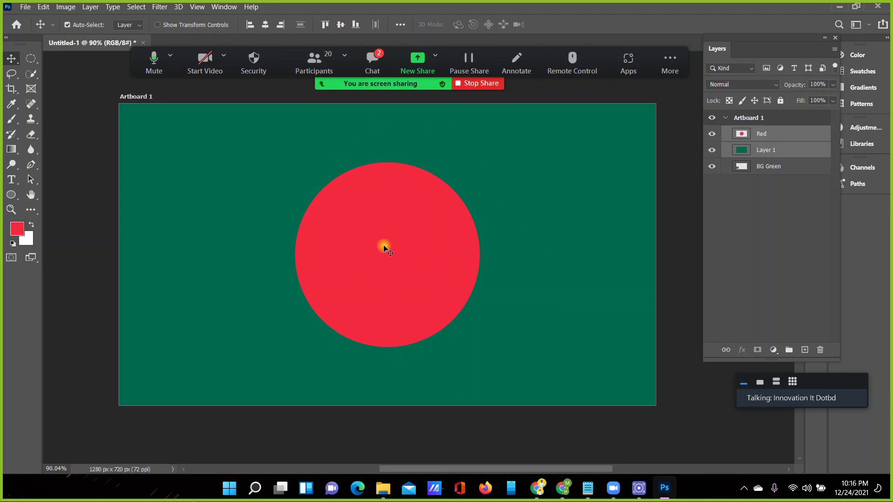
Shift the Red circle layer alone several pixels left of centre
{"action": "key", "text": "Left"}
{"action": "key", "text": "Left"}
{"action": "key", "text": "Left"}
{"action": "key", "text": "Left"}
{"action": "key", "text": "Left"}
{"action": "key", "text": "Left"}
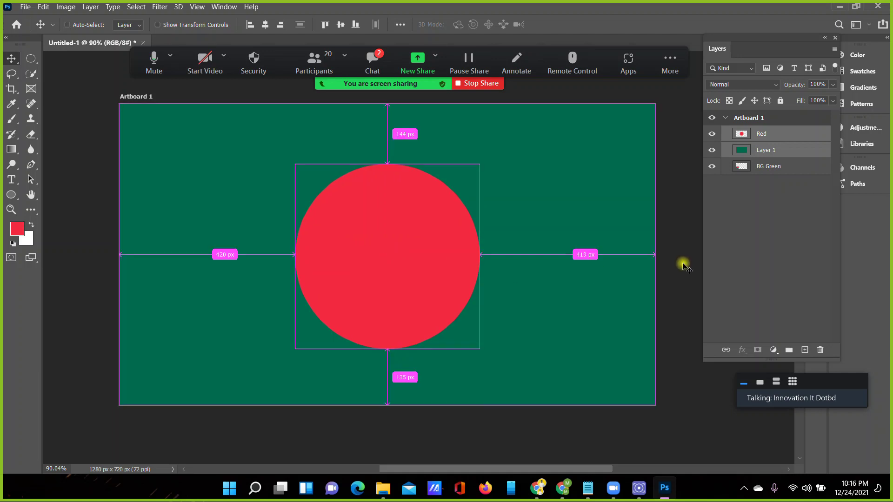
{"action": "key", "text": "ctrl+z"}
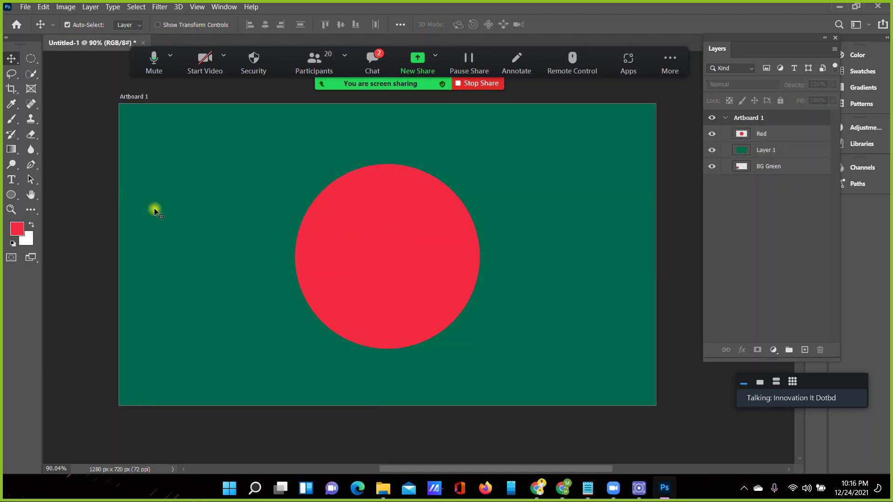
{"action": "left_click", "coordinate": [388, 247]}
{"action": "key", "text": "Left"}
{"action": "key", "text": "Left"}
{"action": "key", "text": "Left"}
{"action": "key", "text": "Left"}
{"action": "key", "text": "Left"}
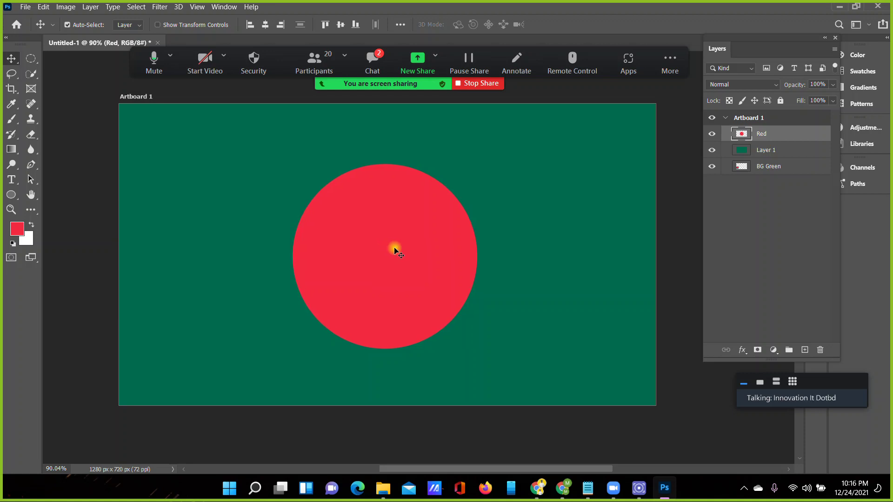
{"action": "key", "text": "Left"}
{"action": "key", "text": "Left"}
{"action": "key", "text": "Left"}
{"action": "key", "text": "Left"}
{"action": "key", "text": "Left"}
{"action": "key", "text": "Left"}
{"action": "key", "text": "shift+Left"}
{"action": "key", "text": "shift+Left"}
{"action": "key", "text": "Left"}
{"action": "key", "text": "Left"}
{"action": "key", "text": "Left"}
{"action": "key", "text": "Left"}
{"action": "key", "text": "Left"}
{"action": "key", "text": "Left"}
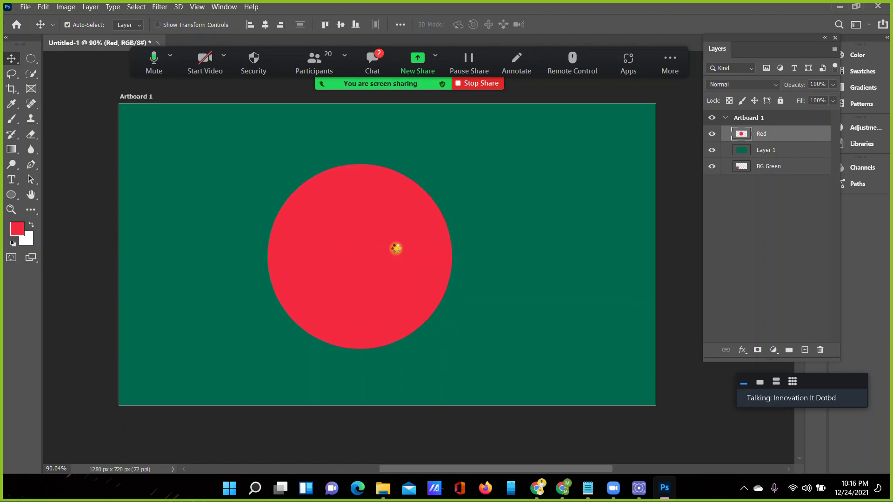
{"action": "key", "text": "Left"}
{"action": "key", "text": "Left"}
{"action": "key", "text": "Left"}
{"action": "key", "text": "Left"}
{"action": "key", "text": "Left"}
{"action": "key", "text": "Left"}
{"action": "key", "text": "Left"}
{"action": "key", "text": "Left"}
{"action": "key", "text": "Left"}
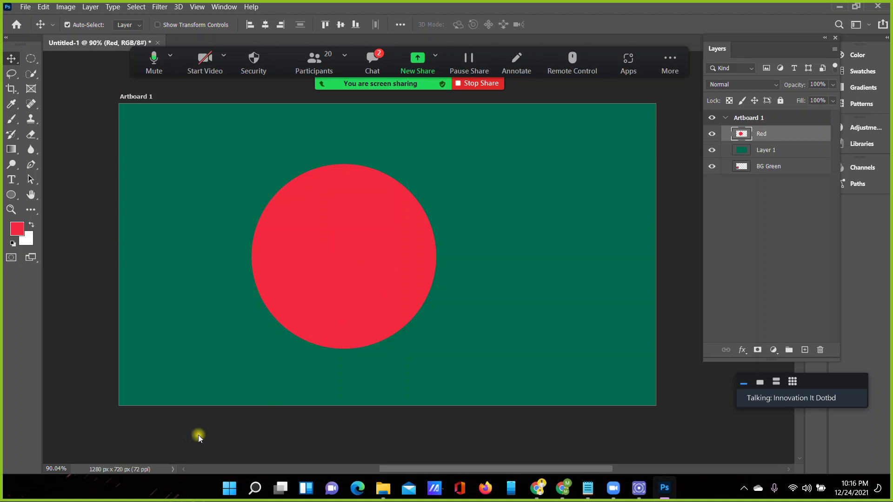
Choose File > Save As for the flag document
{"action": "left_click", "coordinate": [25, 7]}
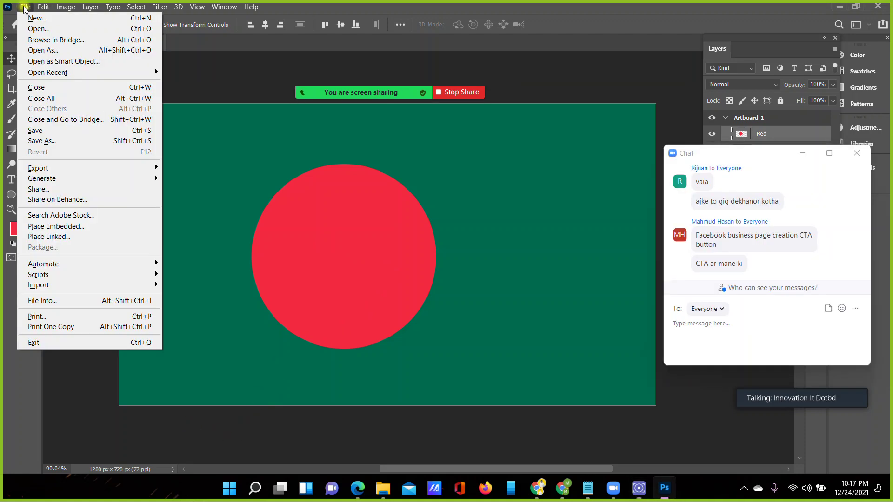
{"action": "mouse_move", "coordinate": [38, 169]}
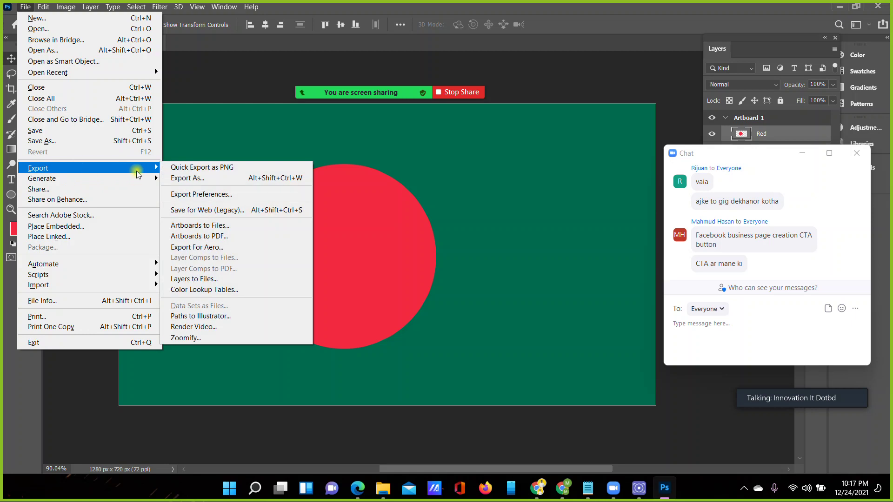
{"action": "key", "text": "Escape"}
{"action": "key", "text": "Escape"}
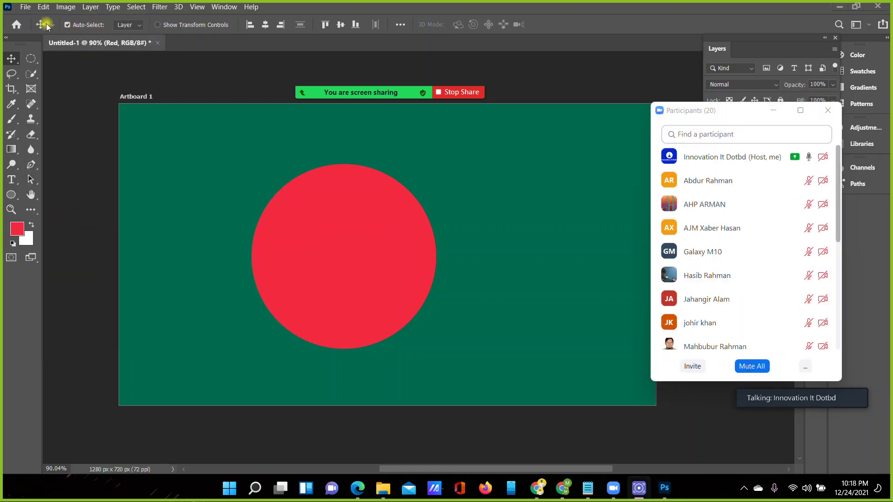
{"action": "left_click", "coordinate": [25, 7]}
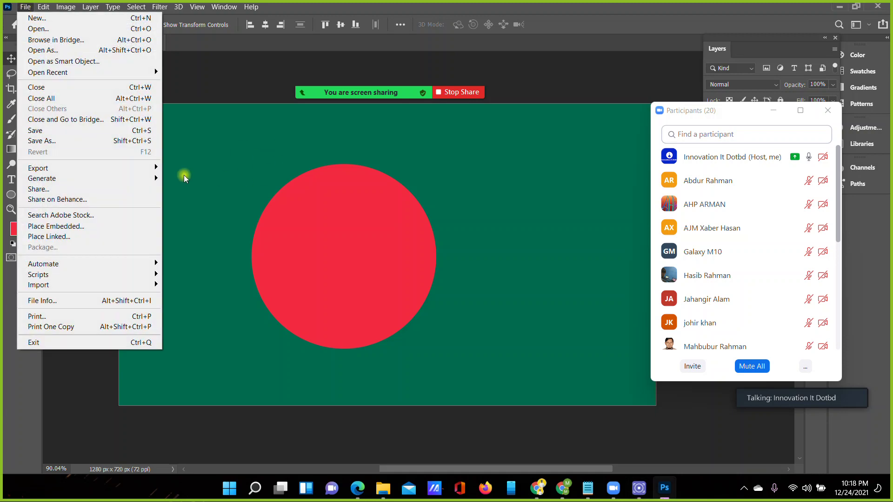
{"action": "left_click", "coordinate": [79, 141]}
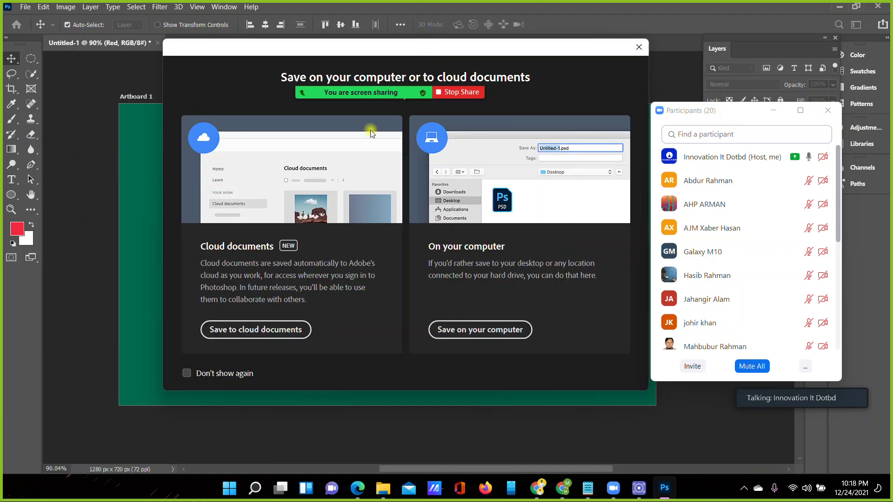
Save to the computer as a JPEG named Untitled-1 on the Desktop
{"action": "left_click", "coordinate": [454, 330]}
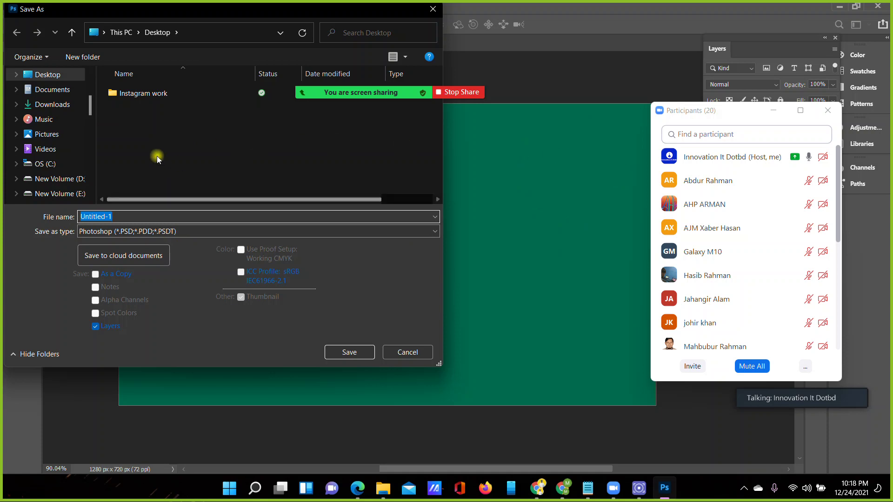
{"action": "left_click", "coordinate": [185, 232]}
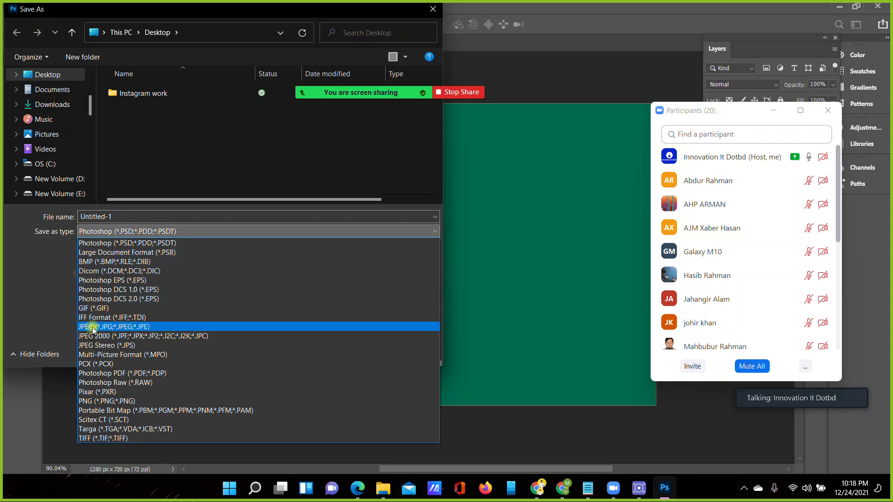
{"action": "left_click", "coordinate": [88, 328]}
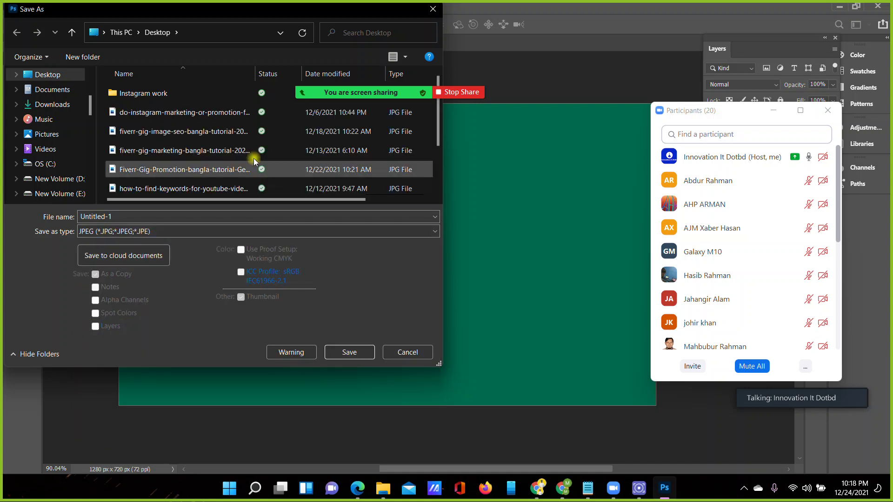
{"action": "scroll", "coordinate": [38, 111], "scroll_direction": "up", "scroll_amount": 3}
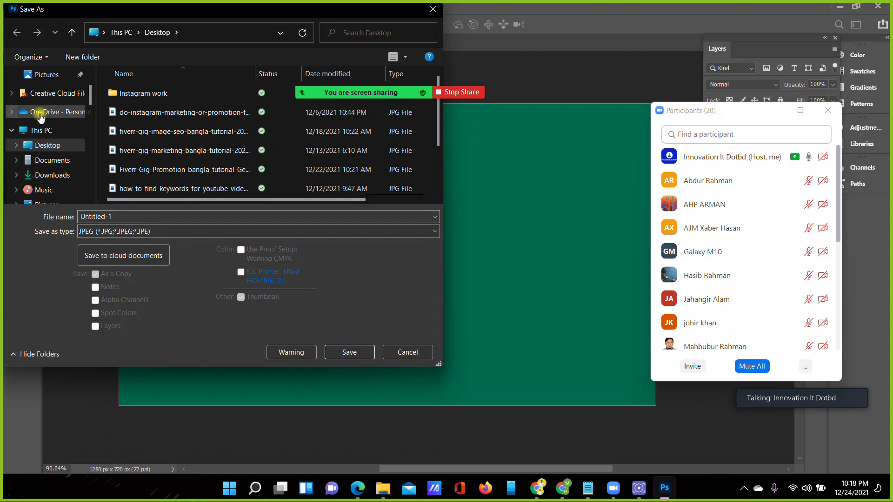
{"action": "left_click", "coordinate": [107, 217]}
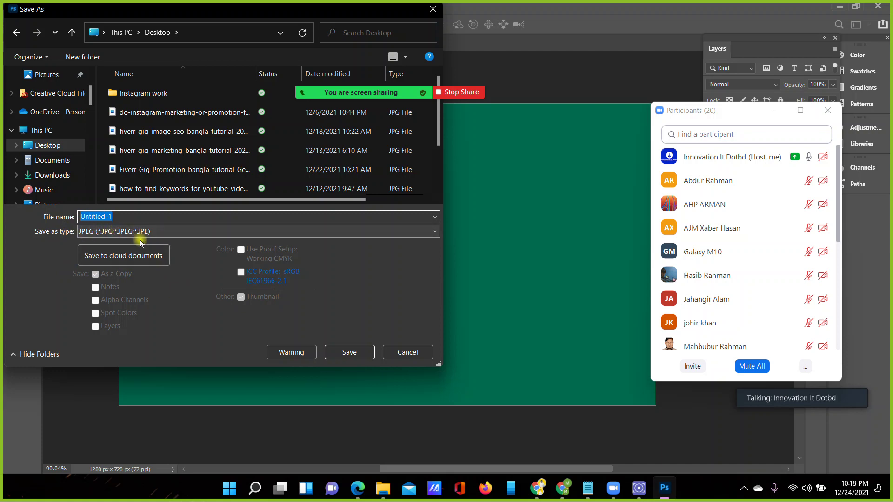
{"action": "left_click", "coordinate": [350, 355]}
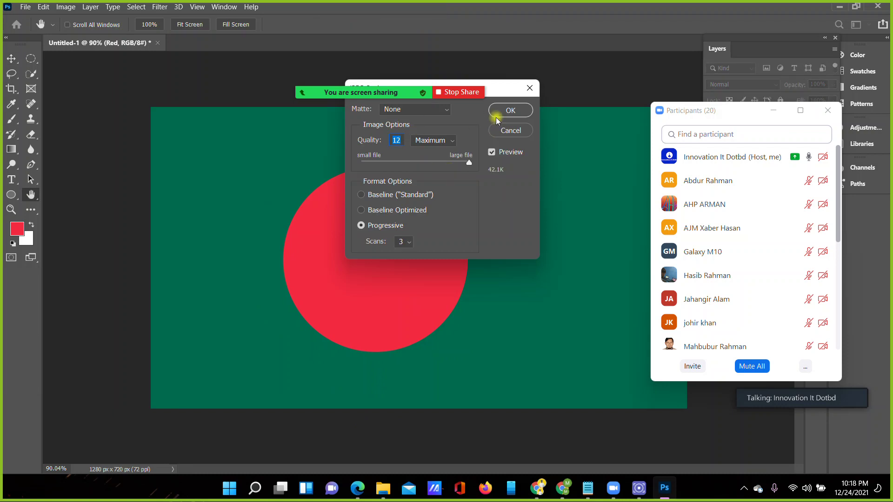
Set JPEG quality to 12 Maximum with Matte None and confirm
{"action": "mouse_move", "coordinate": [496, 91]}
{"action": "left_mouse_down"}
{"action": "mouse_move", "coordinate": [479, 147]}
{"action": "mouse_move", "coordinate": [424, 165]}
{"action": "left_mouse_up"}
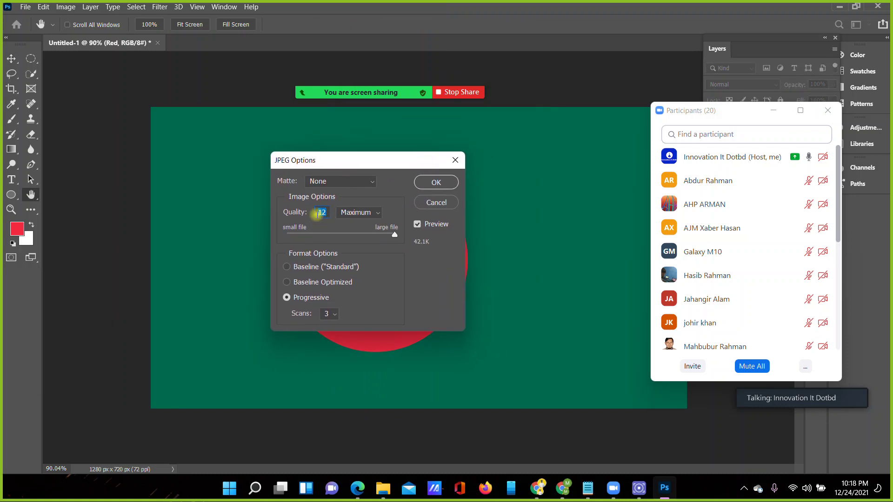
{"action": "left_click", "coordinate": [367, 213]}
{"action": "left_click", "coordinate": [353, 258]}
{"action": "left_click_drag", "start_coordinate": [393, 235], "coordinate": [364, 237]}
{"action": "left_click_drag", "start_coordinate": [286, 236], "coordinate": [411, 233]}
{"action": "left_click", "coordinate": [342, 186]}
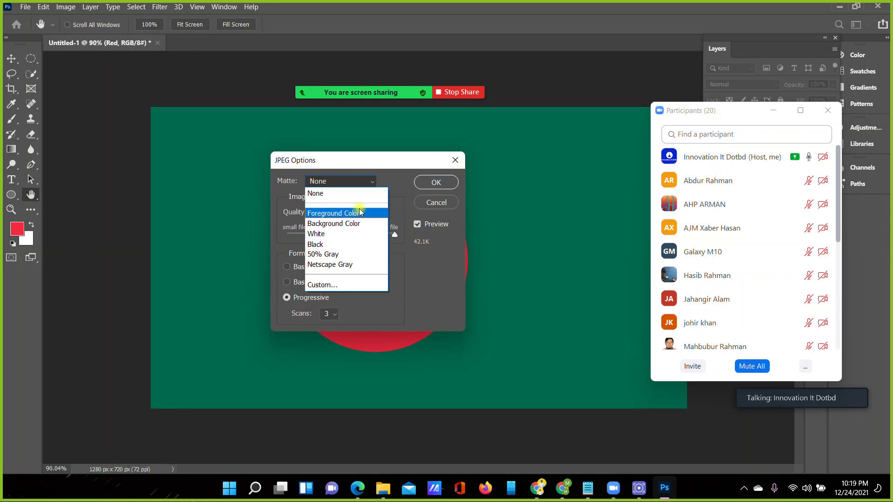
{"action": "left_click", "coordinate": [358, 181]}
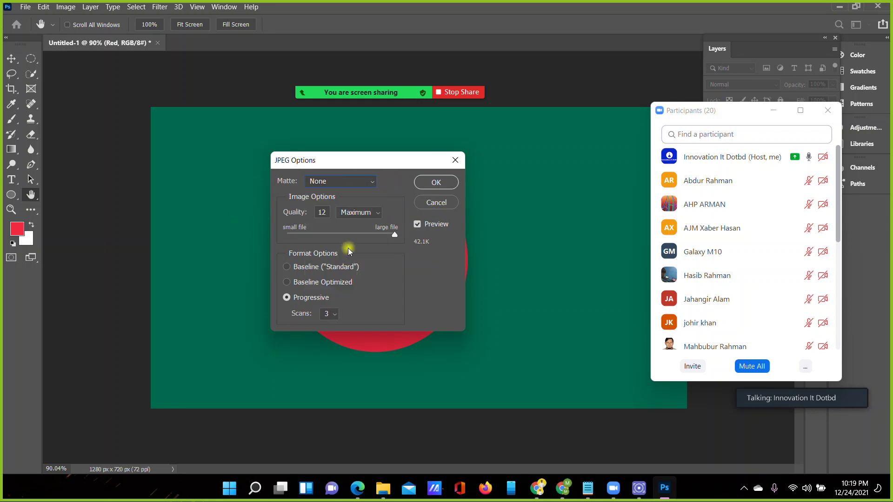
{"action": "left_click", "coordinate": [433, 183]}
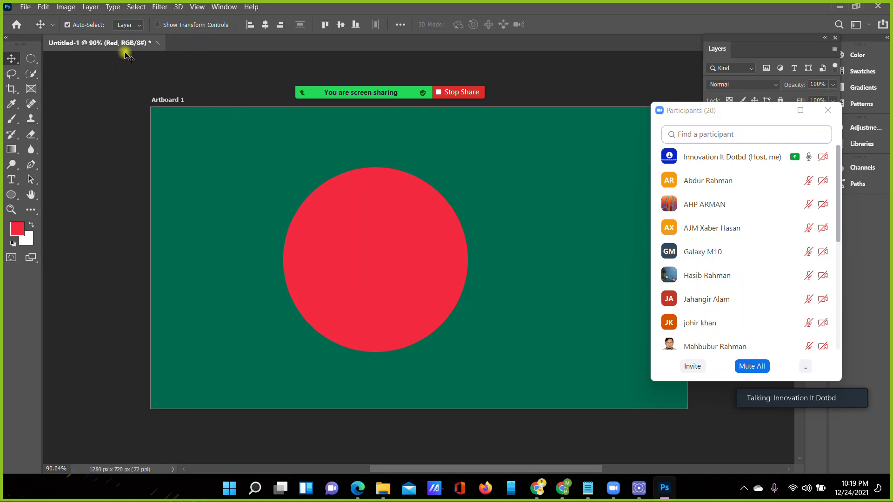
Preview the saved Untitled-1 image from the Desktop folder in File Explorer
{"action": "left_click", "coordinate": [384, 487]}
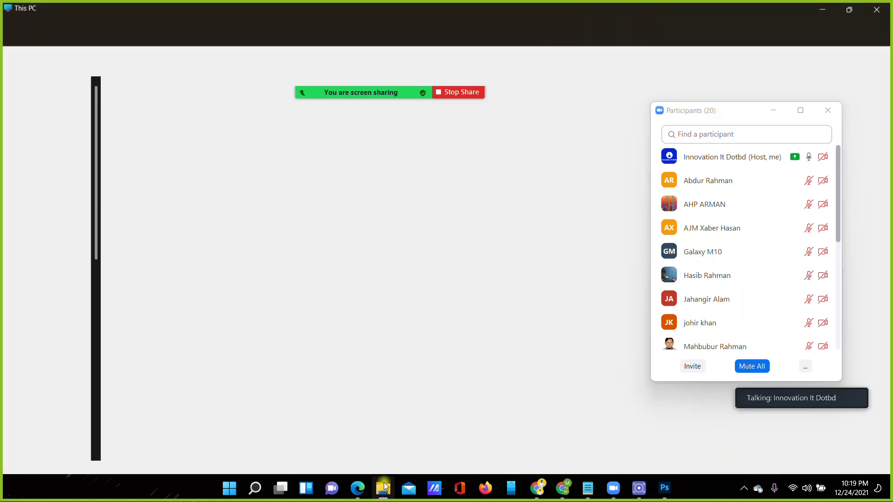
{"action": "left_click", "coordinate": [69, 103]}
{"action": "mouse_move", "coordinate": [717, 112]}
{"action": "left_mouse_down"}
{"action": "mouse_move", "coordinate": [129, 94]}
{"action": "mouse_move", "coordinate": [205, 83]}
{"action": "mouse_move", "coordinate": [143, 78]}
{"action": "left_mouse_up"}
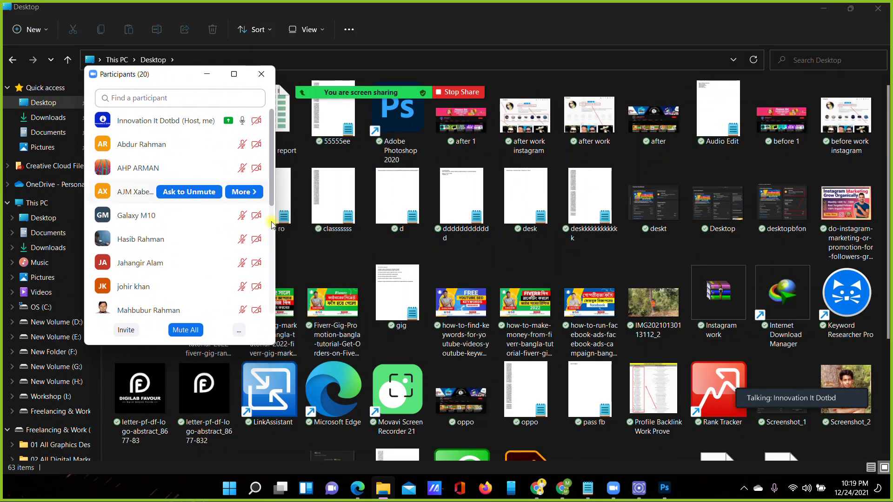
{"action": "scroll", "coordinate": [523, 272], "scroll_direction": "down", "scroll_amount": 3}
{"action": "left_click", "coordinate": [661, 332]}
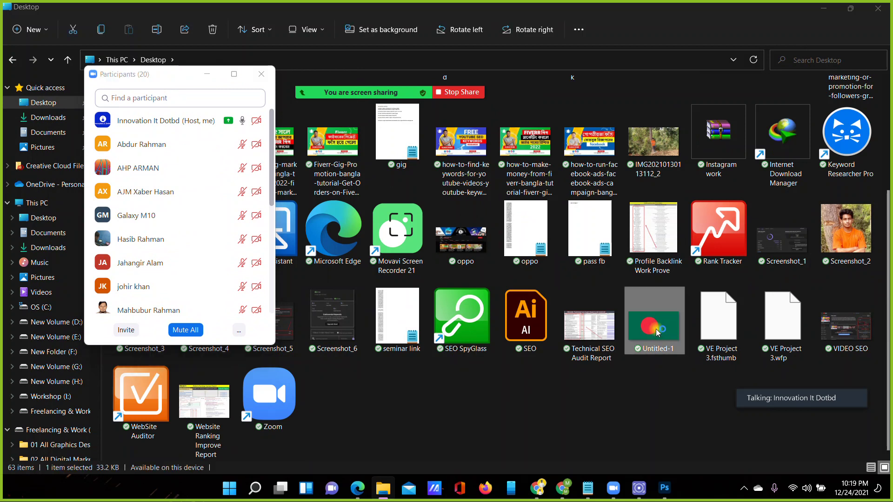
{"action": "double_click", "coordinate": [657, 332]}
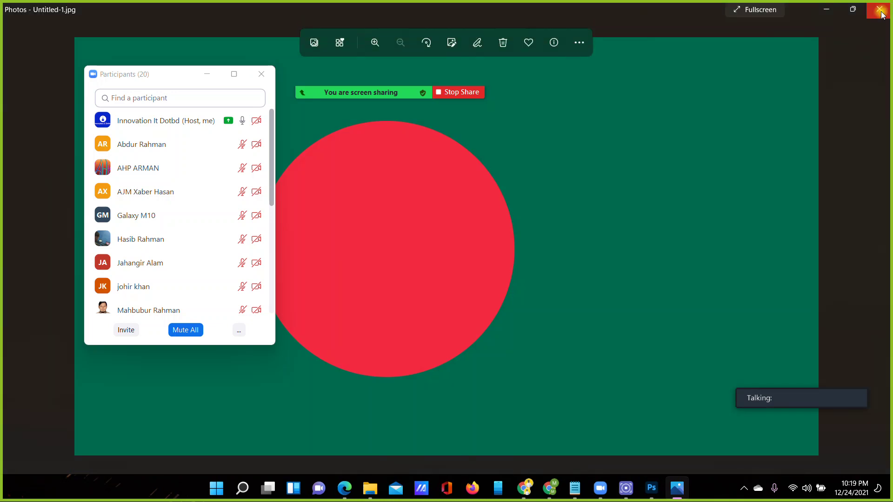
Close the preview and minimize the Explorer window to return to Photoshop
{"action": "left_click", "coordinate": [879, 9]}
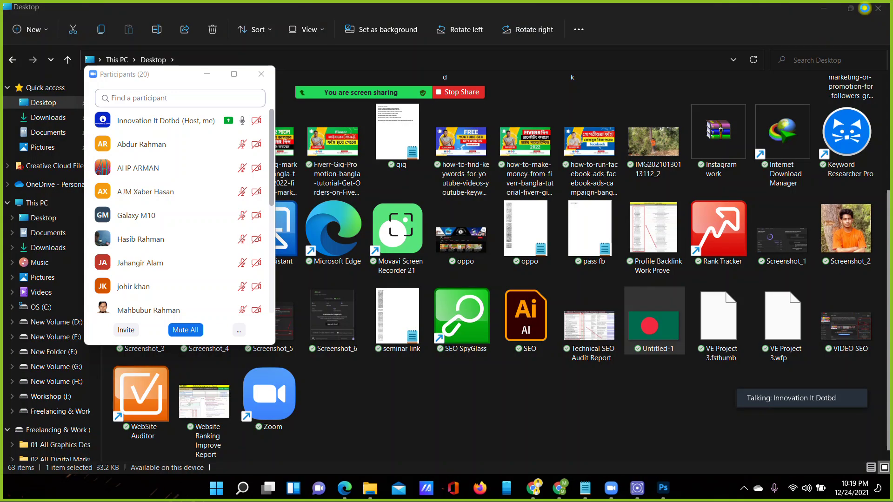
{"action": "left_click_drag", "start_coordinate": [209, 74], "coordinate": [770, 120]}
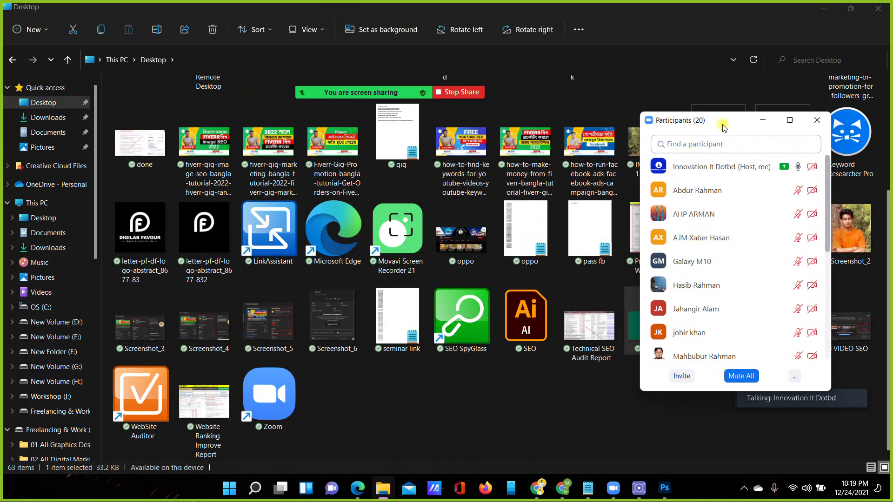
{"action": "left_click", "coordinate": [809, 9]}
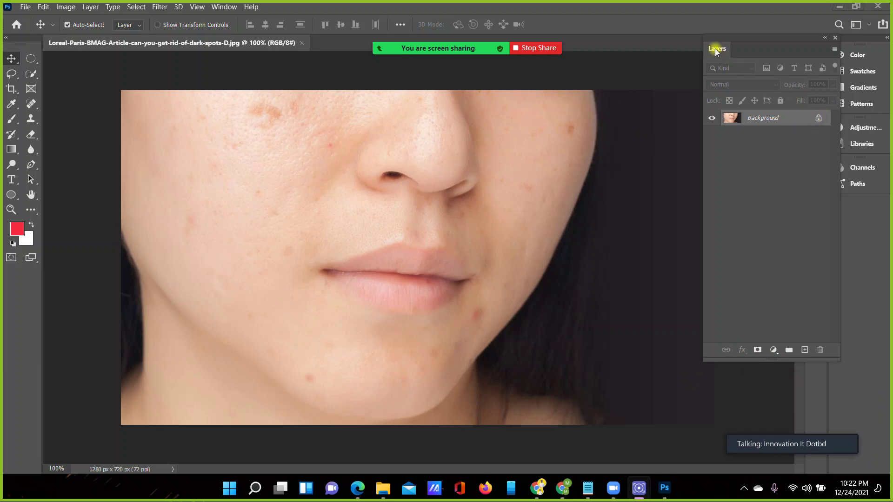
Unlock the Background photo as Layer 0 and duplicate it into Layer 0 copy
{"action": "left_click", "coordinate": [818, 118]}
{"action": "double_click", "coordinate": [793, 120]}
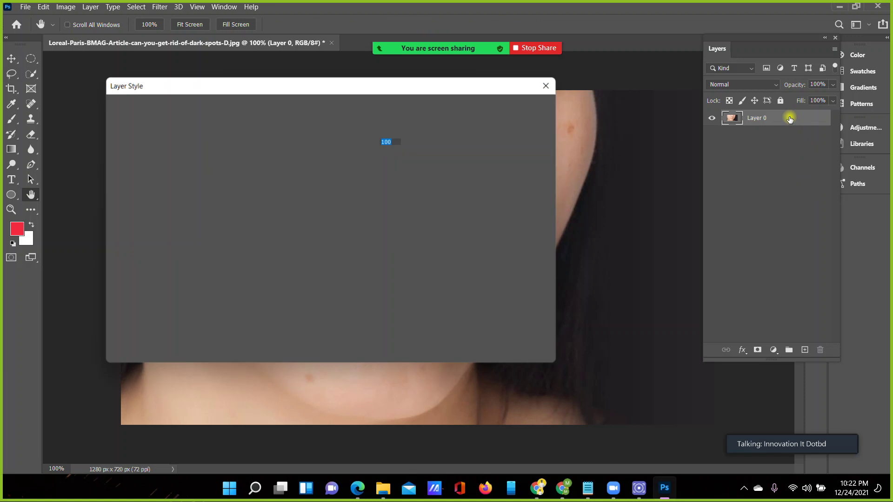
{"action": "left_click", "coordinate": [549, 84]}
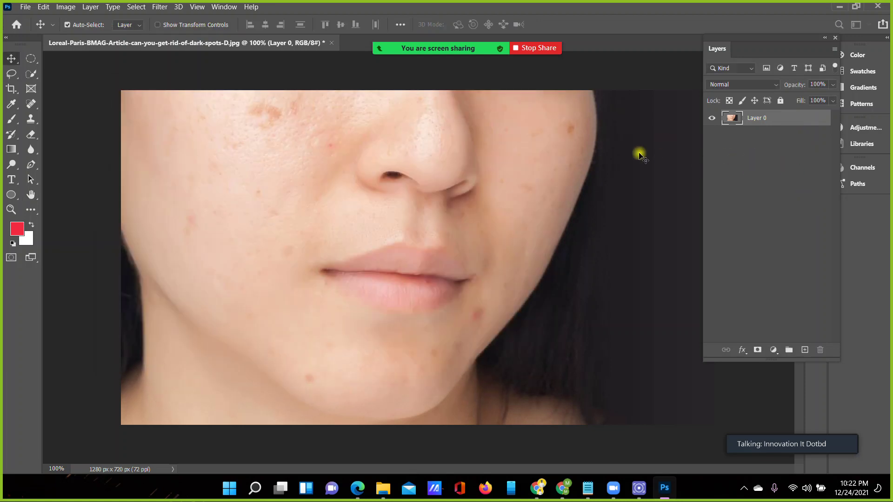
{"action": "left_click_drag", "start_coordinate": [789, 119], "coordinate": [787, 304]}
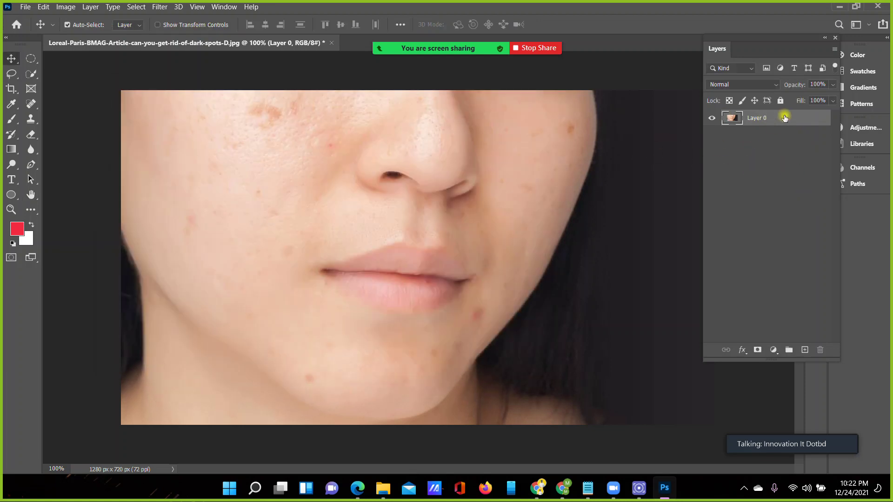
{"action": "left_click_drag", "start_coordinate": [787, 305], "coordinate": [805, 348]}
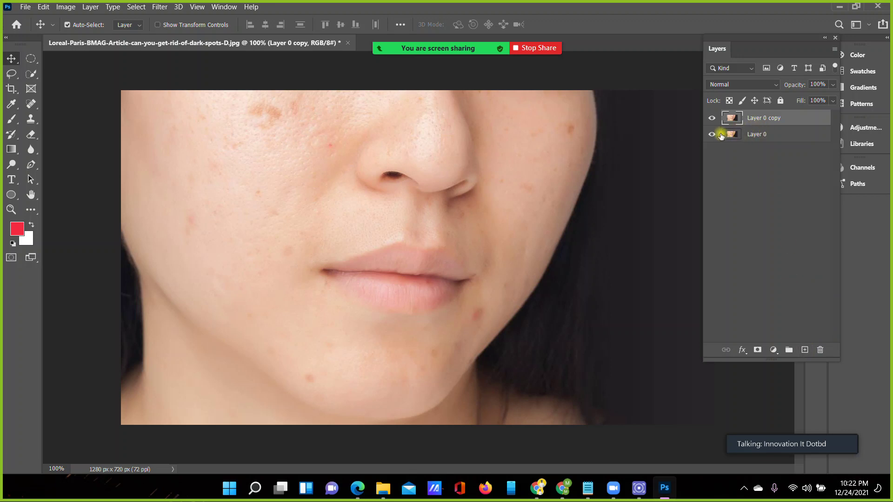
Rename the original layer Main Photo, lock and hide it, then select the copy
{"action": "left_click", "coordinate": [772, 135]}
{"action": "double_click", "coordinate": [763, 135]}
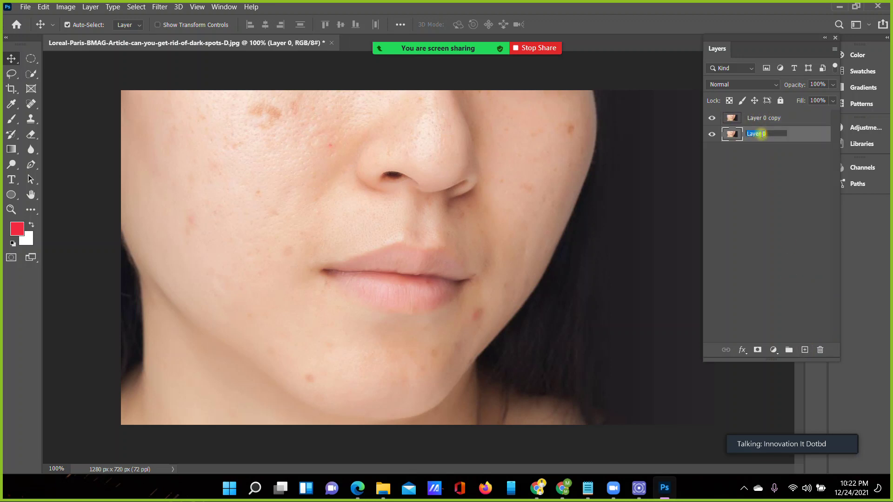
{"action": "type", "text": "Bo"}
{"action": "type", "text": "n"}
{"action": "key", "text": "Return"}
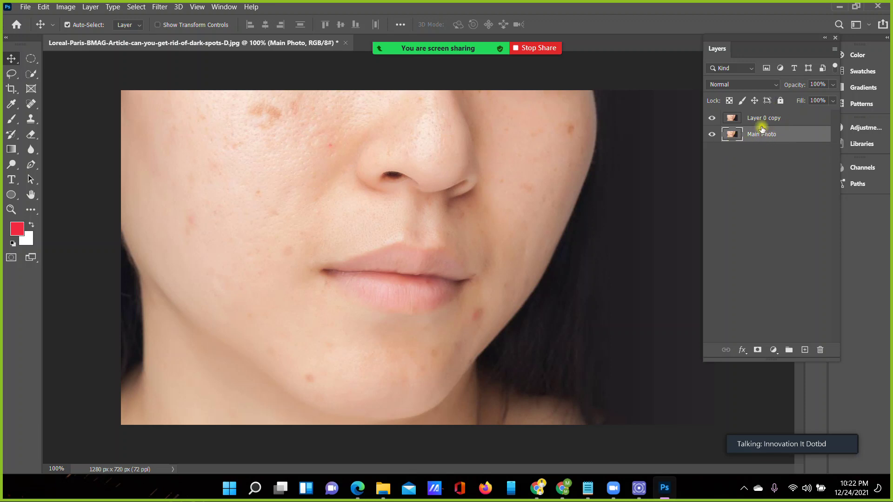
{"action": "left_click", "coordinate": [781, 100]}
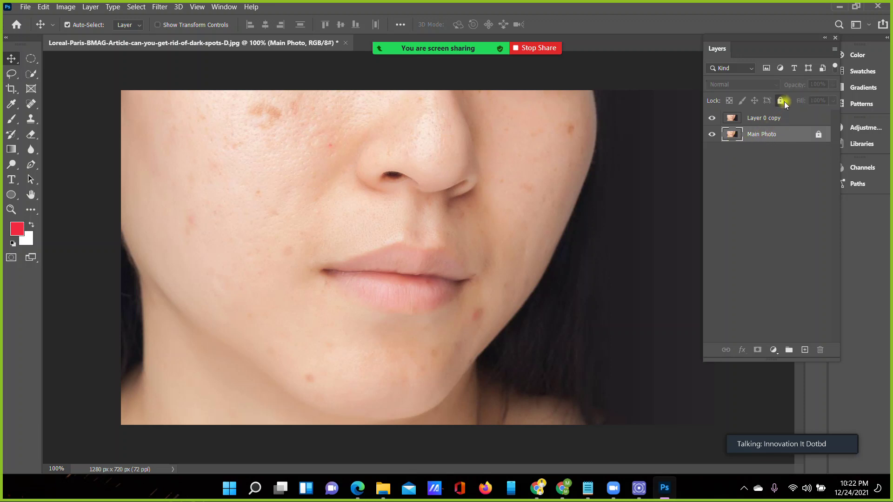
{"action": "left_click", "coordinate": [712, 134]}
{"action": "left_click", "coordinate": [775, 116]}
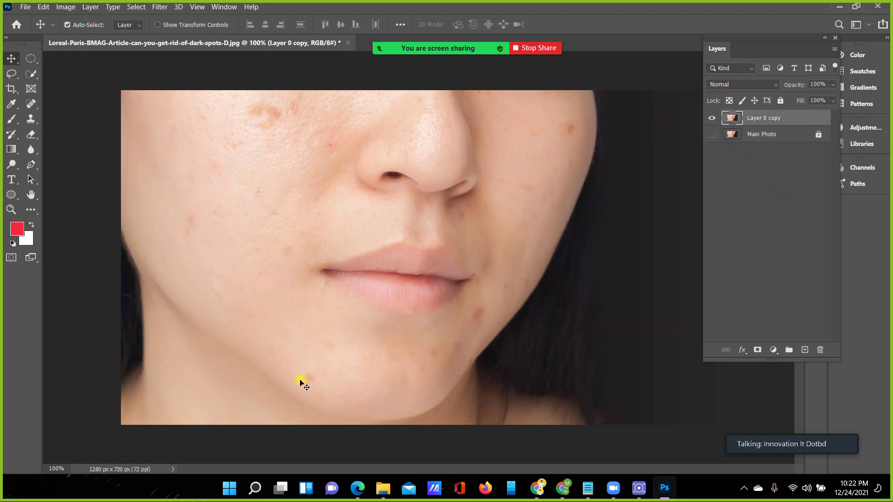
Zoom in to inspect the chin and cheek spots, then return to the Move tool and Edit menu
{"action": "left_click", "coordinate": [11, 209]}
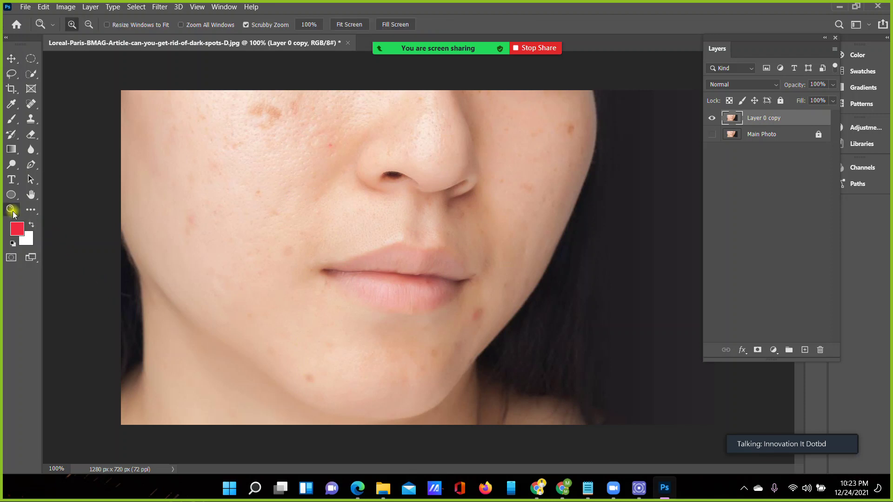
{"action": "left_click_drag", "start_coordinate": [292, 382], "coordinate": [330, 389]}
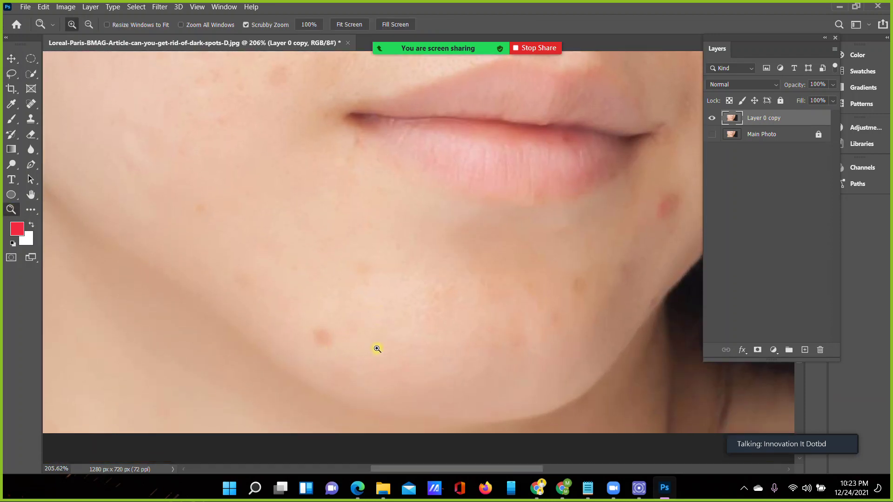
{"action": "scroll", "coordinate": [377, 349], "scroll_direction": "down", "scroll_amount": 3}
{"action": "mouse_move", "coordinate": [337, 329]}
{"action": "left_mouse_down"}
{"action": "mouse_move", "coordinate": [438, 346]}
{"action": "mouse_move", "coordinate": [355, 343]}
{"action": "left_mouse_up"}
{"action": "left_click_drag", "start_coordinate": [379, 223], "coordinate": [413, 246]}
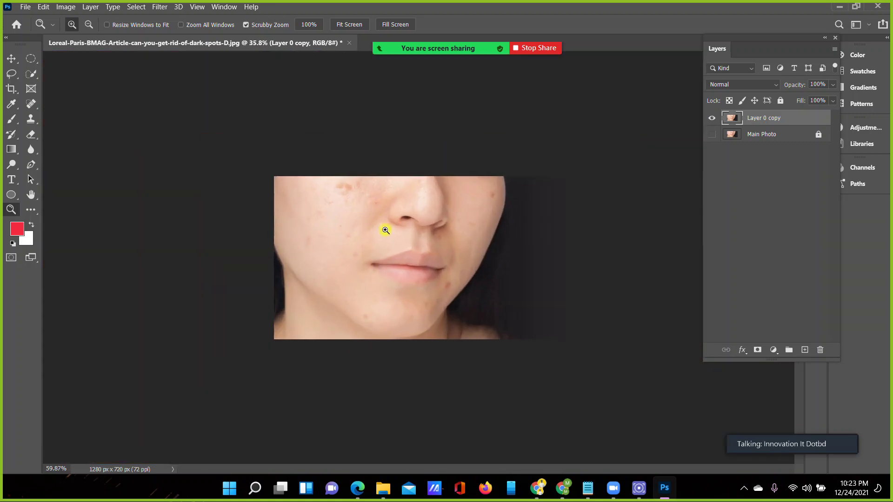
{"action": "mouse_move", "coordinate": [368, 229]}
{"action": "left_mouse_down"}
{"action": "mouse_move", "coordinate": [357, 264]}
{"action": "mouse_move", "coordinate": [364, 265]}
{"action": "left_mouse_up"}
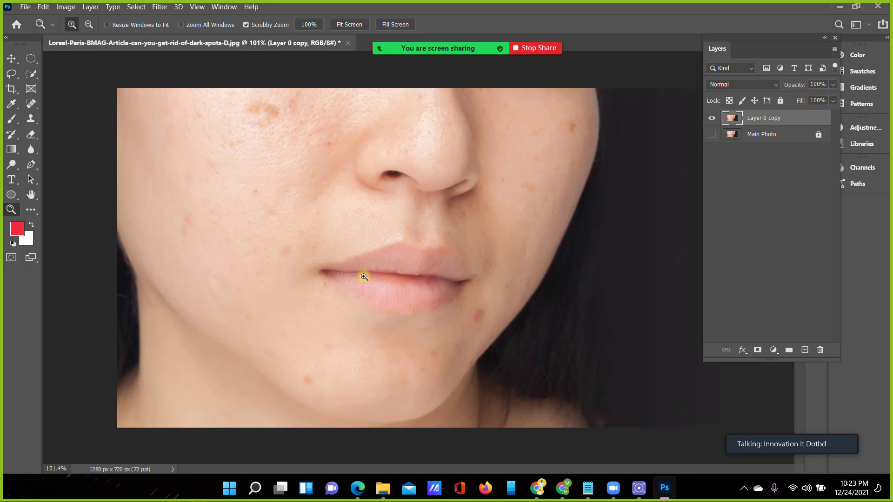
{"action": "left_click", "coordinate": [12, 58]}
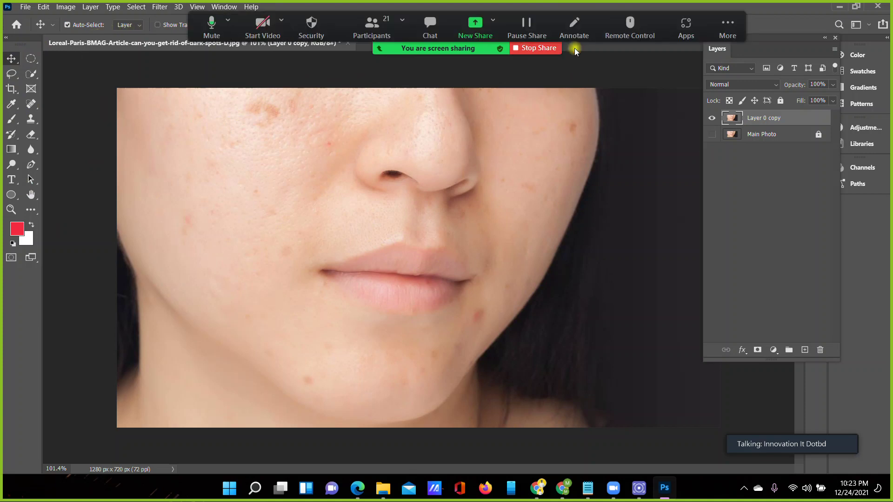
{"action": "left_click", "coordinate": [24, 7]}
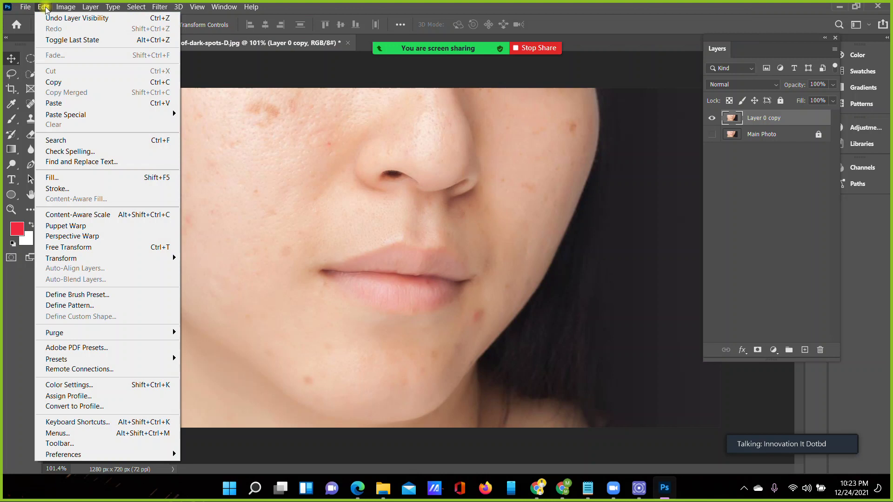
{"action": "mouse_move", "coordinate": [104, 454]}
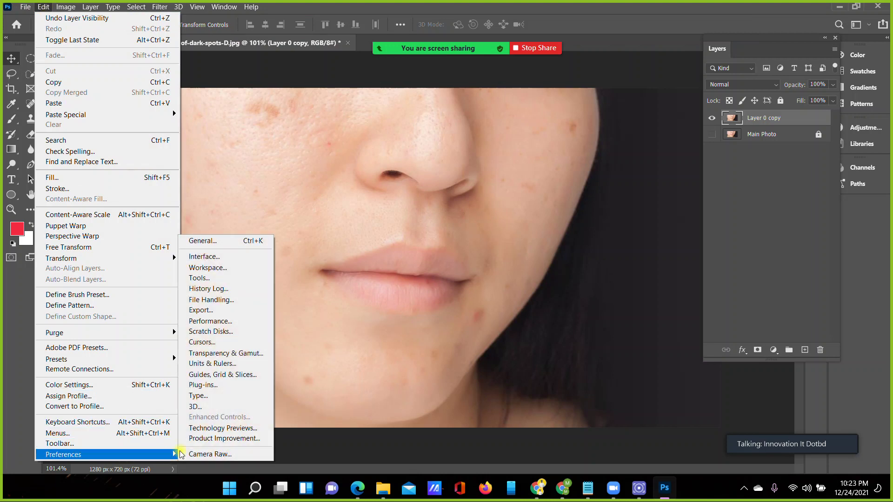
Preview the lightest Interface Color Theme in Preferences, then close without saving, keeping the dark theme
{"action": "left_click", "coordinate": [213, 245]}
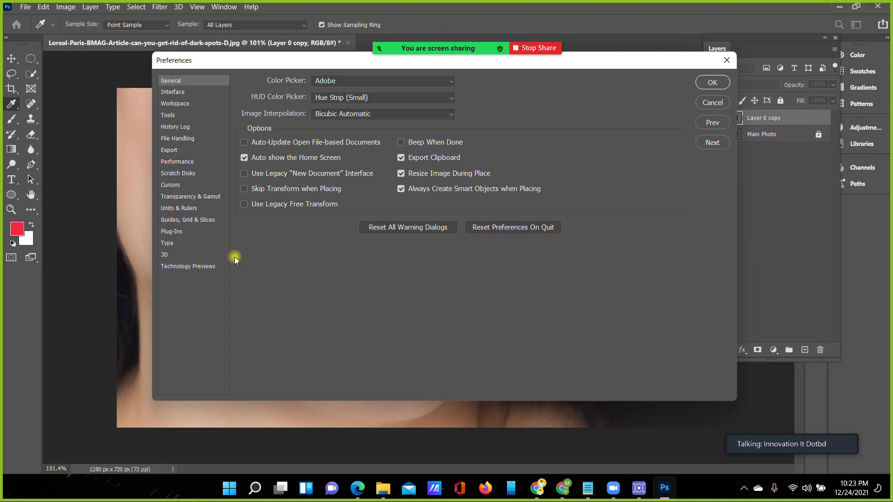
{"action": "left_click", "coordinate": [177, 96]}
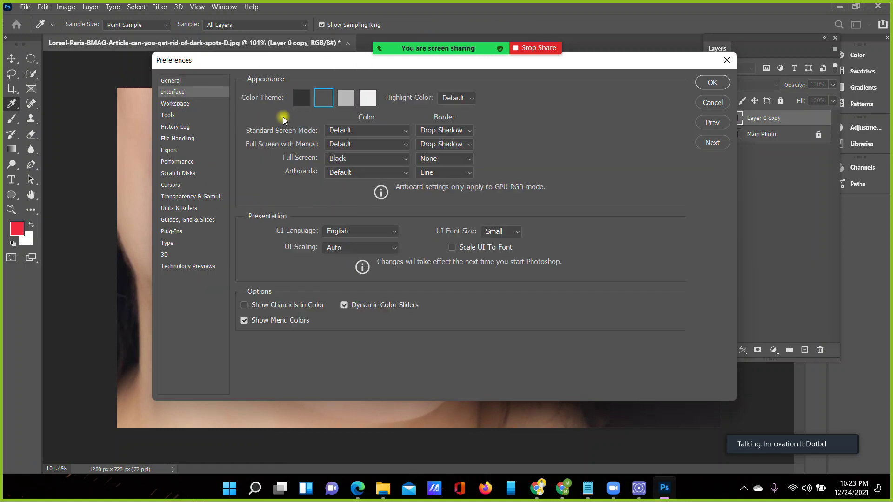
{"action": "left_click", "coordinate": [370, 99]}
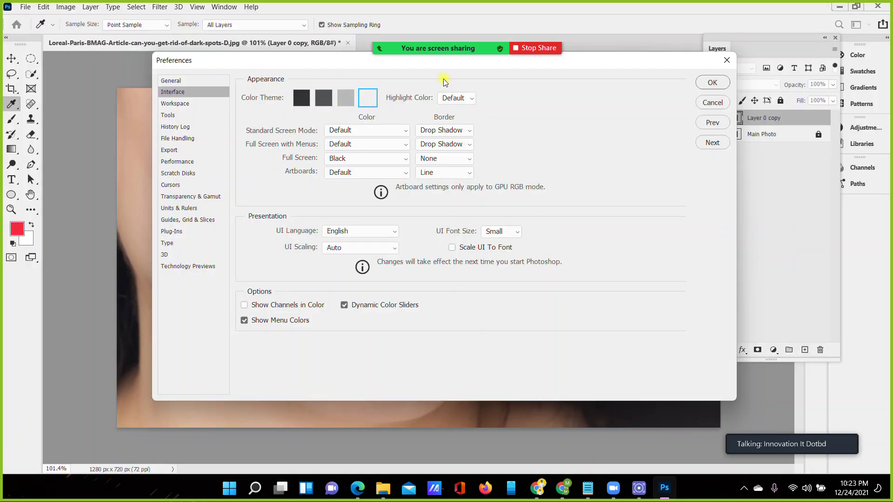
{"action": "mouse_move", "coordinate": [359, 62]}
{"action": "left_mouse_down"}
{"action": "mouse_move", "coordinate": [281, 265]}
{"action": "mouse_move", "coordinate": [277, 201]}
{"action": "mouse_move", "coordinate": [324, 122]}
{"action": "mouse_move", "coordinate": [315, 115]}
{"action": "left_mouse_up"}
{"action": "left_click_drag", "start_coordinate": [614, 122], "coordinate": [576, 293]}
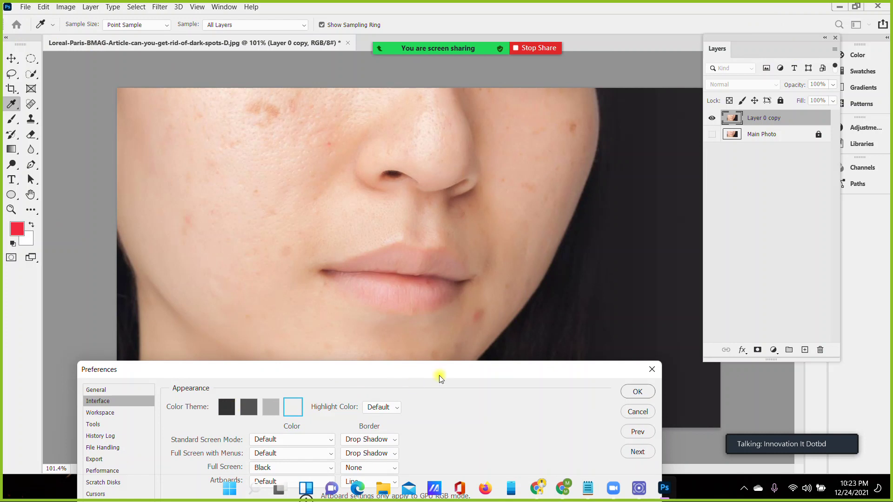
{"action": "left_click_drag", "start_coordinate": [439, 372], "coordinate": [482, 128]}
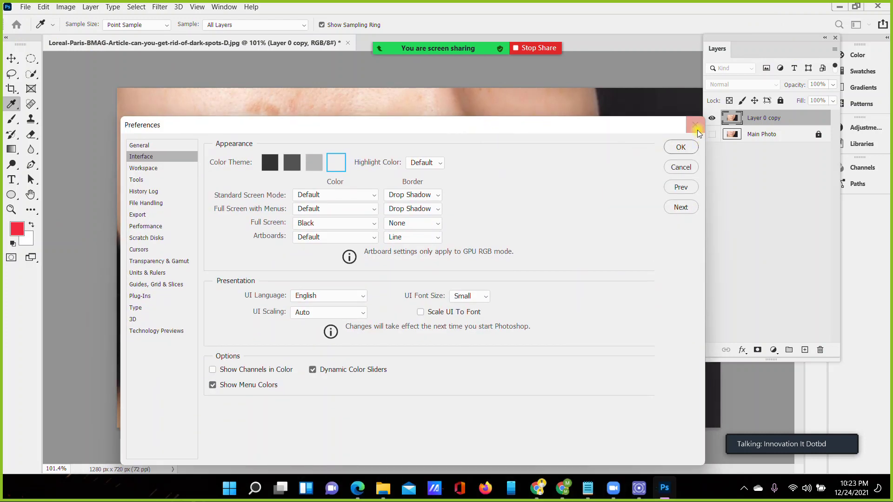
{"action": "left_click", "coordinate": [695, 125]}
{"action": "key", "text": "v"}
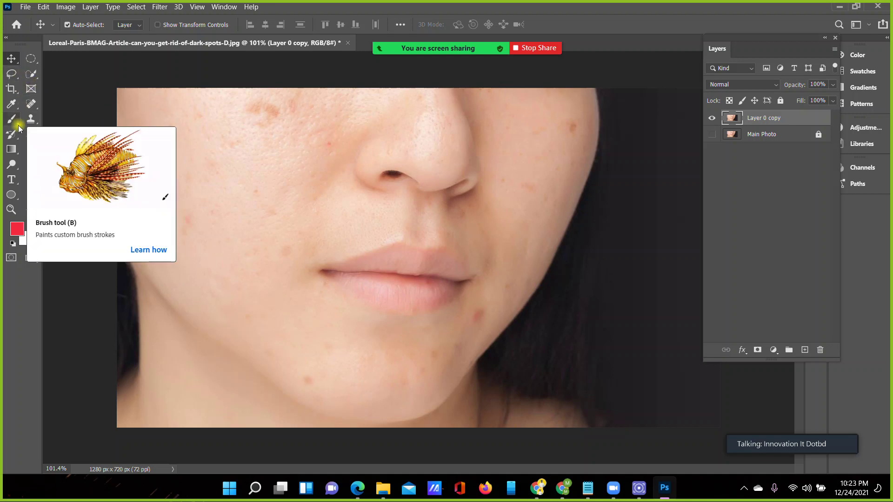
Select the Spot Healing Brush and heal spots near the chin and on the left cheek
{"action": "left_click", "coordinate": [17, 122]}
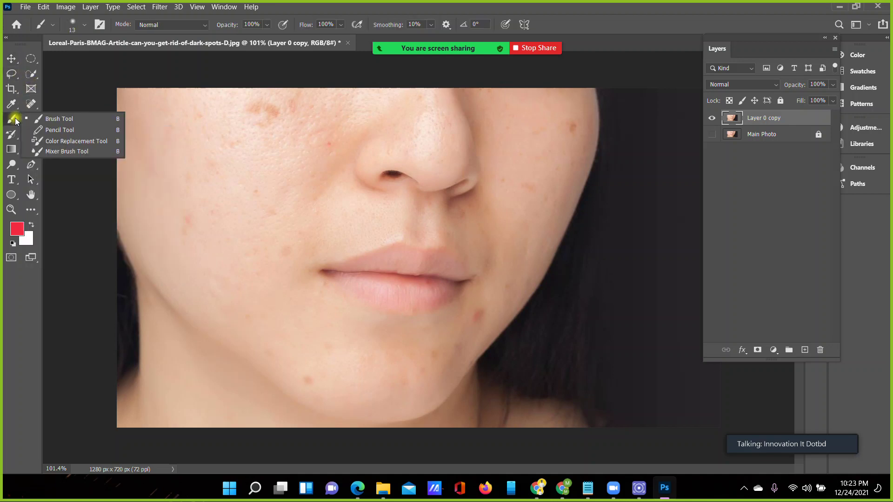
{"action": "left_click", "coordinate": [13, 108]}
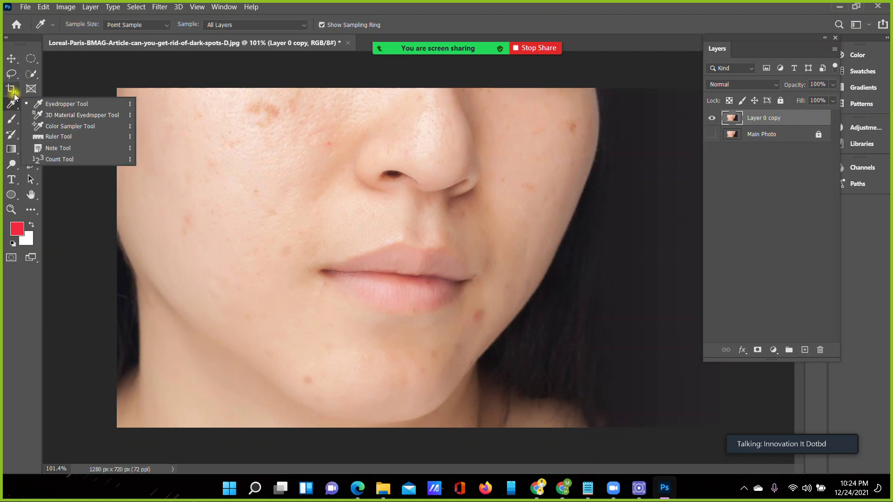
{"action": "left_click", "coordinate": [29, 105]}
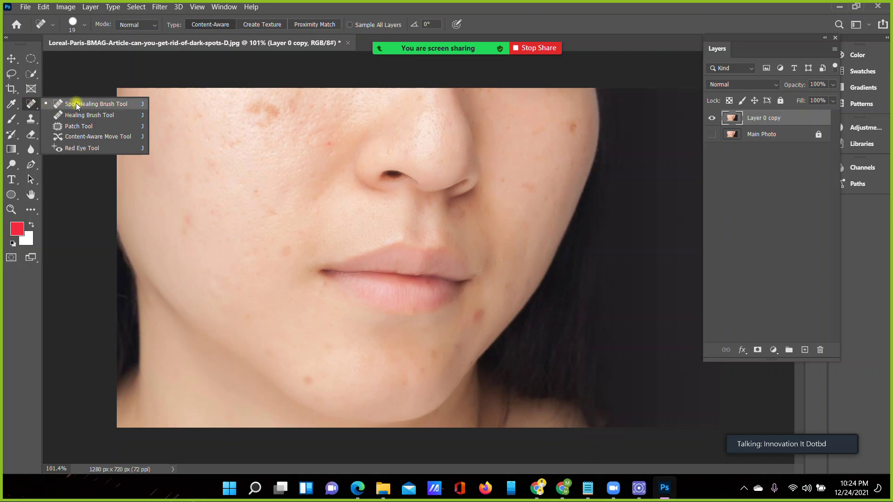
{"action": "left_click", "coordinate": [31, 105]}
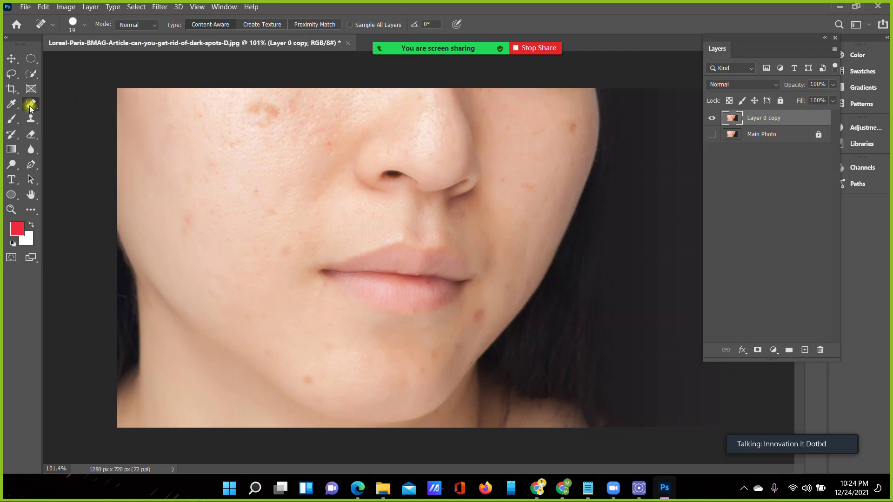
{"action": "left_click", "coordinate": [35, 106]}
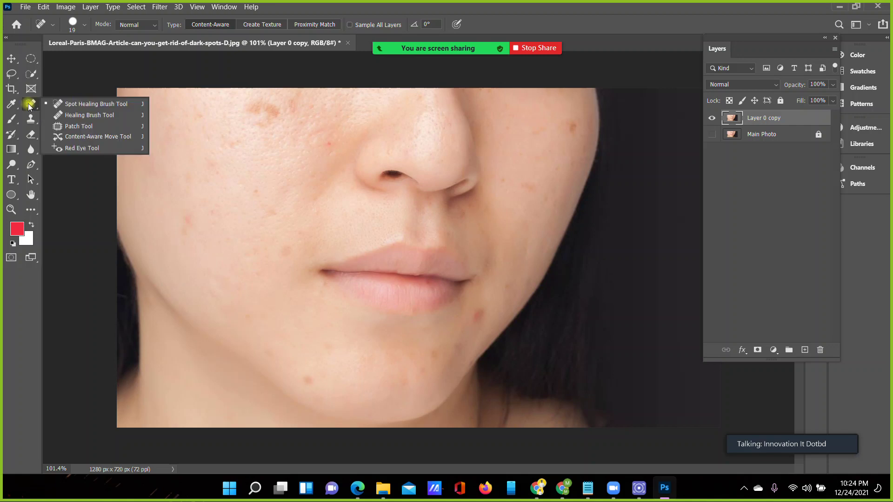
{"action": "left_click", "coordinate": [88, 109]}
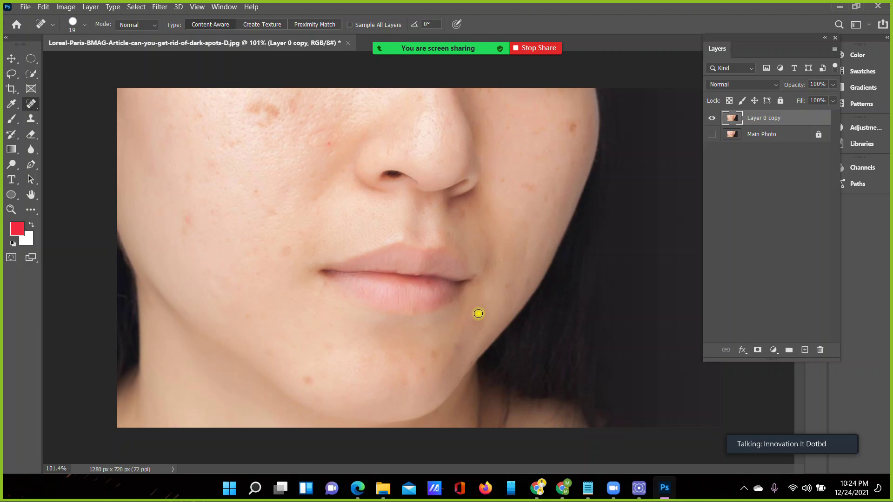
{"action": "left_click_drag", "start_coordinate": [475, 315], "coordinate": [479, 313]}
{"action": "left_click_drag", "start_coordinate": [185, 231], "coordinate": [185, 232]}
{"action": "left_click", "coordinate": [197, 111]}
{"action": "left_click_drag", "start_coordinate": [191, 204], "coordinate": [188, 169]}
{"action": "left_click_drag", "start_coordinate": [252, 184], "coordinate": [269, 214]}
Undo an accidental red ellipse drawn on the chin and return to the Move tool
{"action": "left_click", "coordinate": [11, 194]}
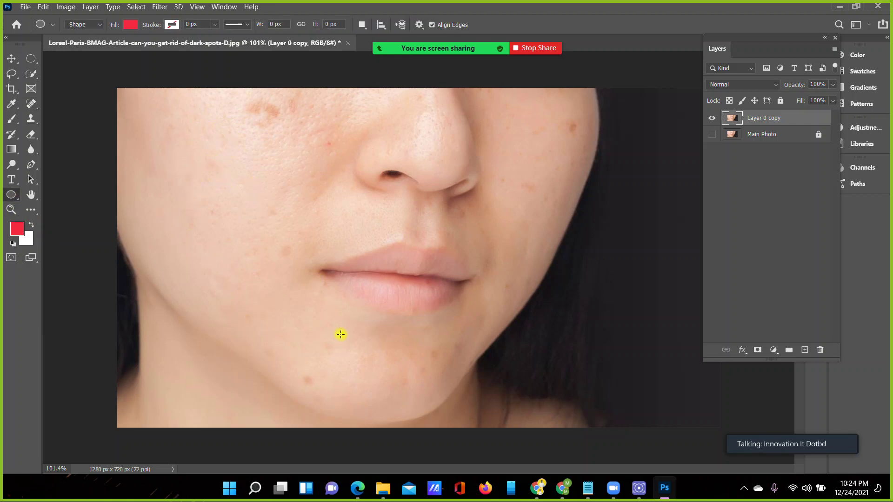
{"action": "left_click_drag", "start_coordinate": [312, 385], "coordinate": [335, 386]}
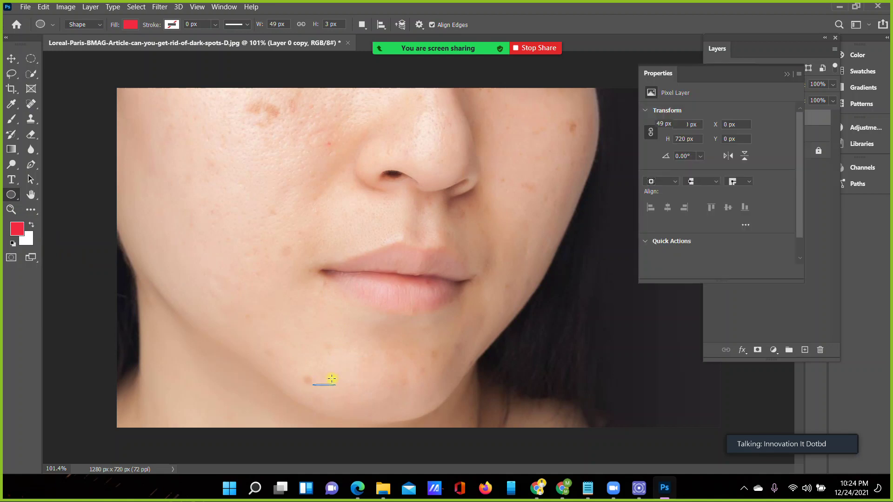
{"action": "key", "text": "ctrl+z"}
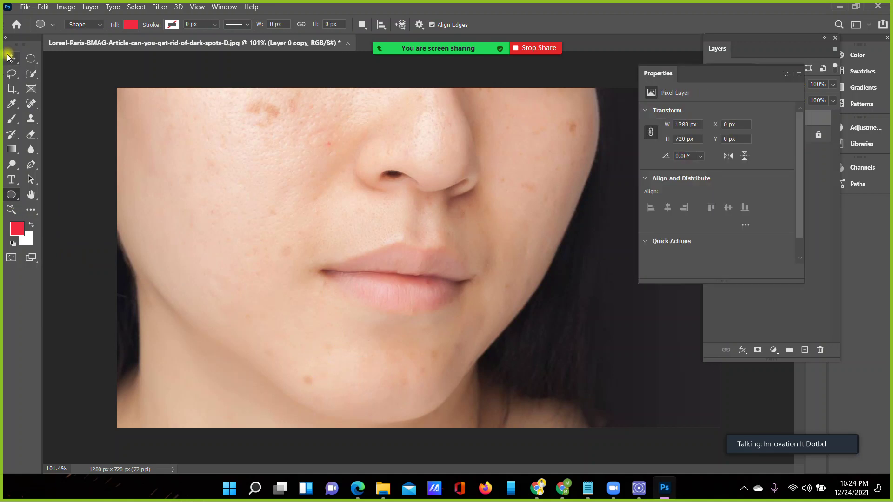
{"action": "left_click", "coordinate": [11, 58]}
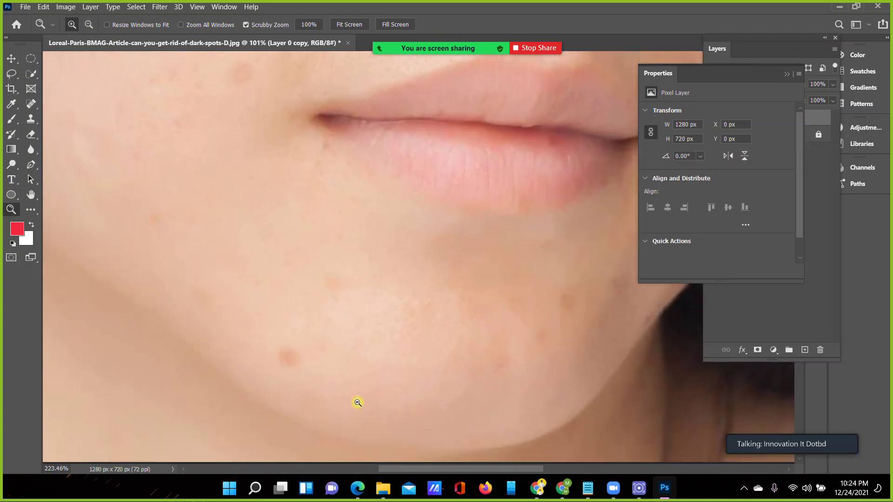
Zoom in on the chin and heal its red blemishes with the Spot Healing Brush
{"action": "left_click_drag", "start_coordinate": [329, 401], "coordinate": [377, 400]}
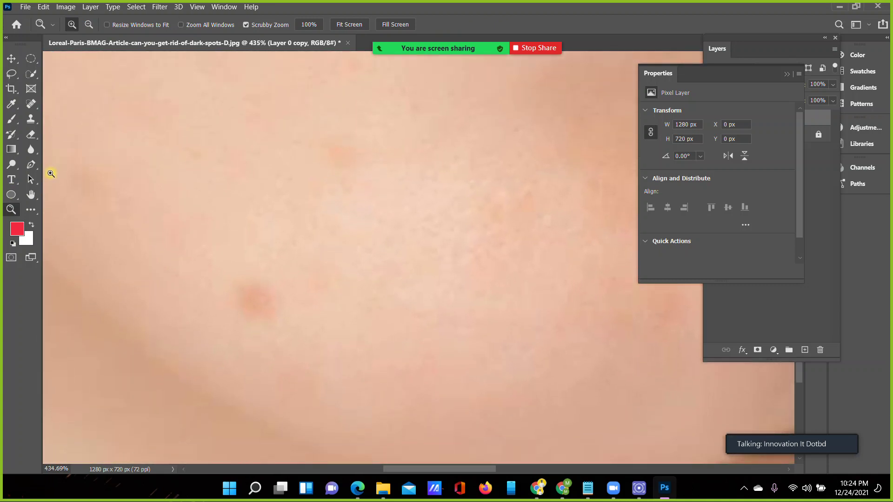
{"action": "left_click", "coordinate": [31, 104]}
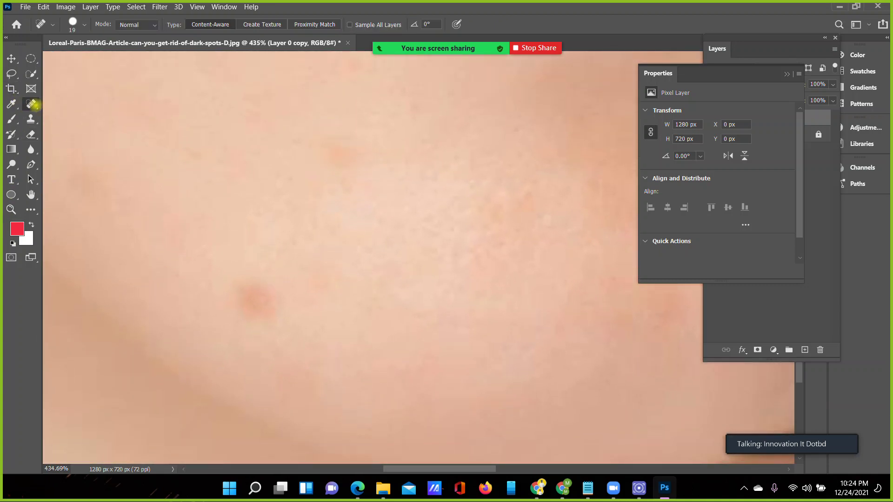
{"action": "right_click", "coordinate": [31, 103]}
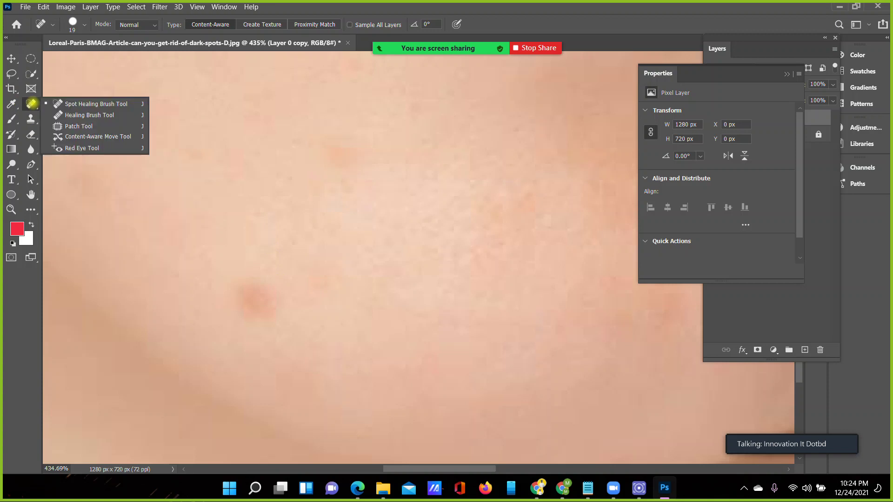
{"action": "left_click", "coordinate": [30, 104]}
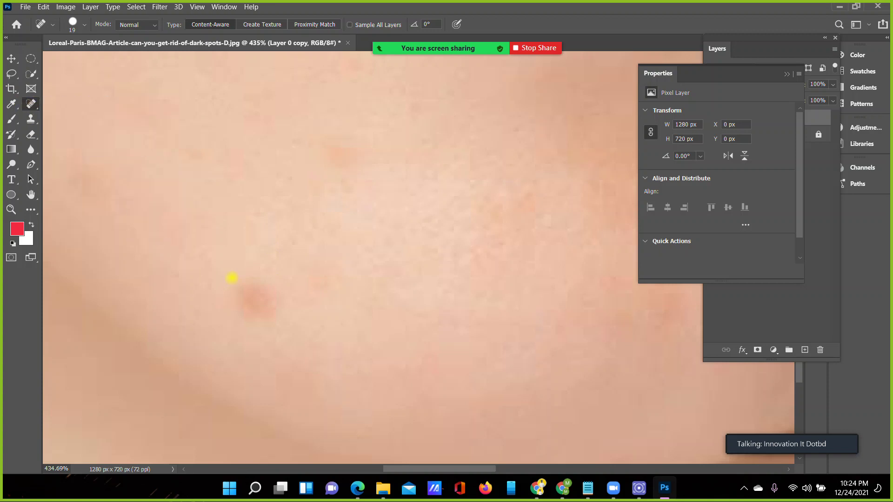
{"action": "left_click_drag", "start_coordinate": [254, 299], "coordinate": [261, 305]}
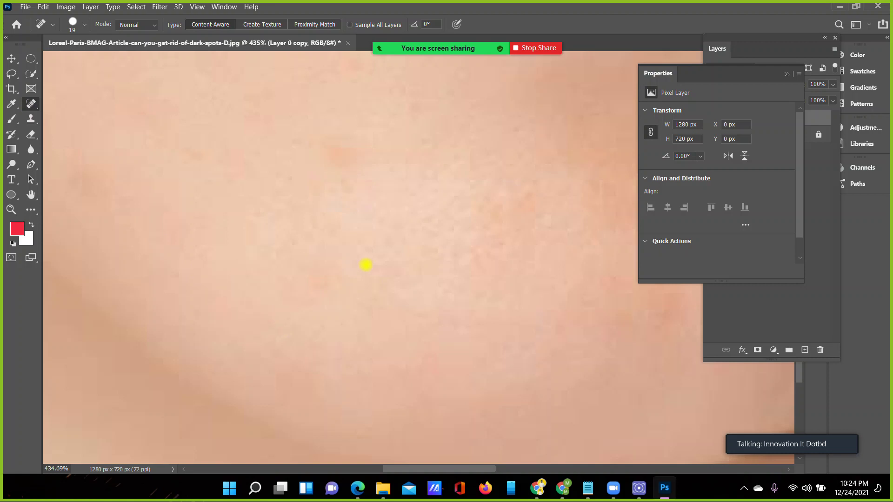
{"action": "left_click", "coordinate": [330, 152]}
Zoom back out and heal the remaining small chin blemish and left-cheek marks
{"action": "left_click", "coordinate": [14, 212]}
{"action": "scroll", "coordinate": [265, 296], "scroll_direction": "down", "scroll_amount": 5}
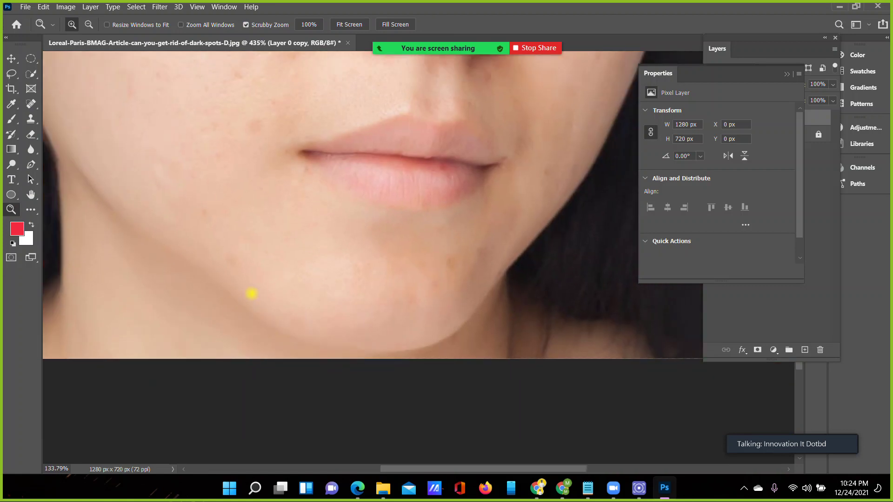
{"action": "scroll", "coordinate": [415, 318], "scroll_direction": "up", "scroll_amount": 1}
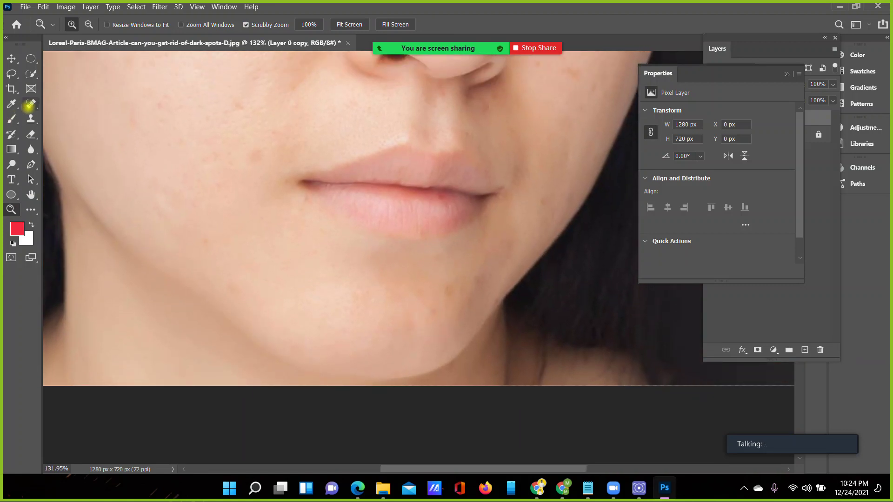
{"action": "left_click", "coordinate": [25, 108]}
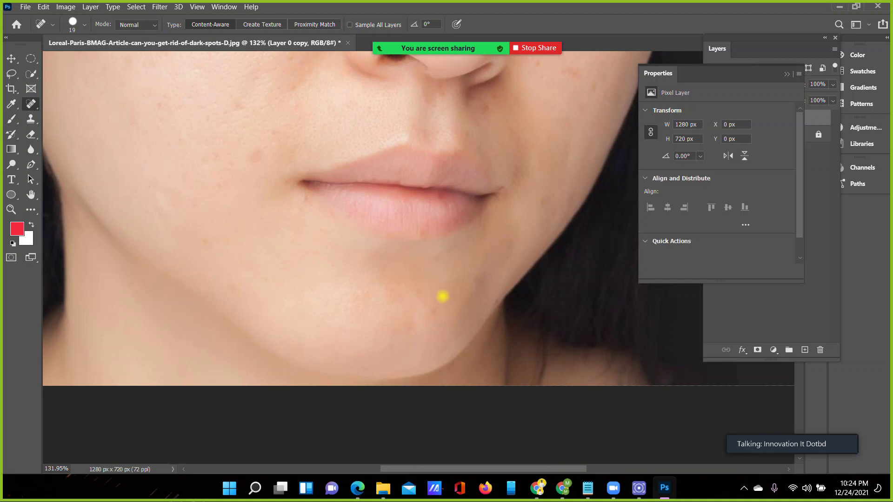
{"action": "left_click", "coordinate": [438, 309]}
{"action": "scroll", "coordinate": [478, 299], "scroll_direction": "up", "scroll_amount": 5}
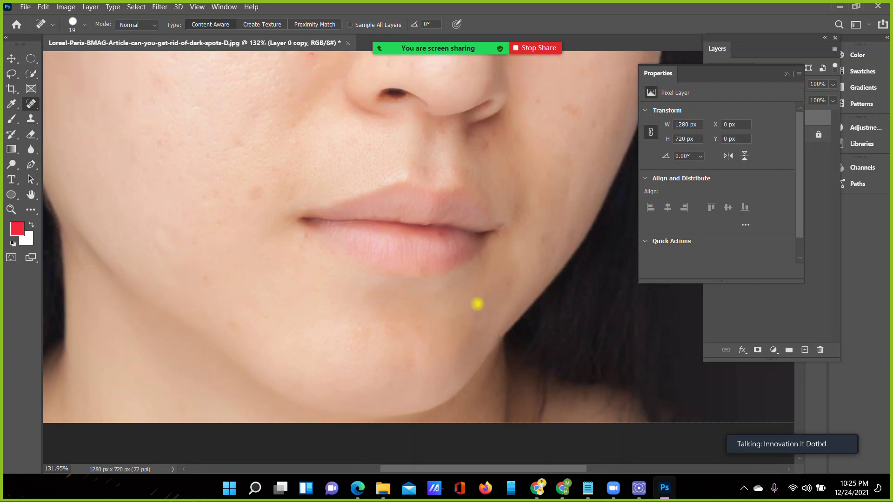
{"action": "left_click_drag", "start_coordinate": [248, 240], "coordinate": [259, 257]}
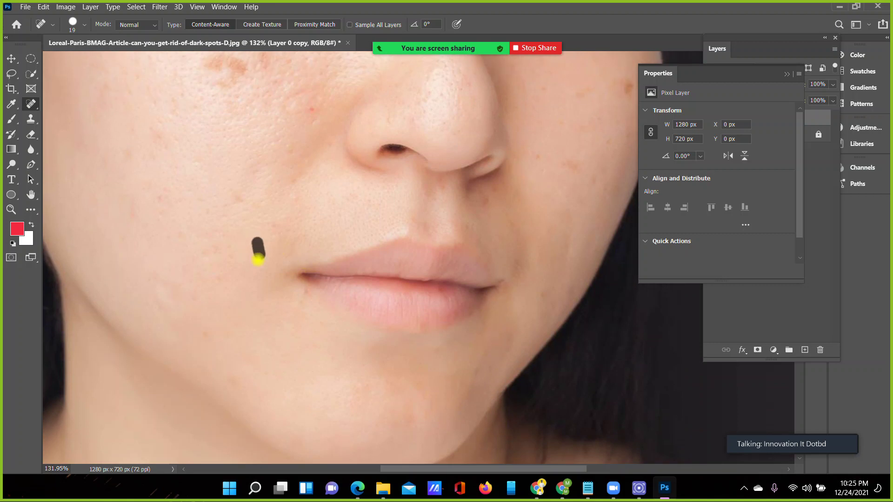
{"action": "left_click_drag", "start_coordinate": [180, 285], "coordinate": [212, 350]}
{"action": "scroll", "coordinate": [200, 283], "scroll_direction": "up", "scroll_amount": 3}
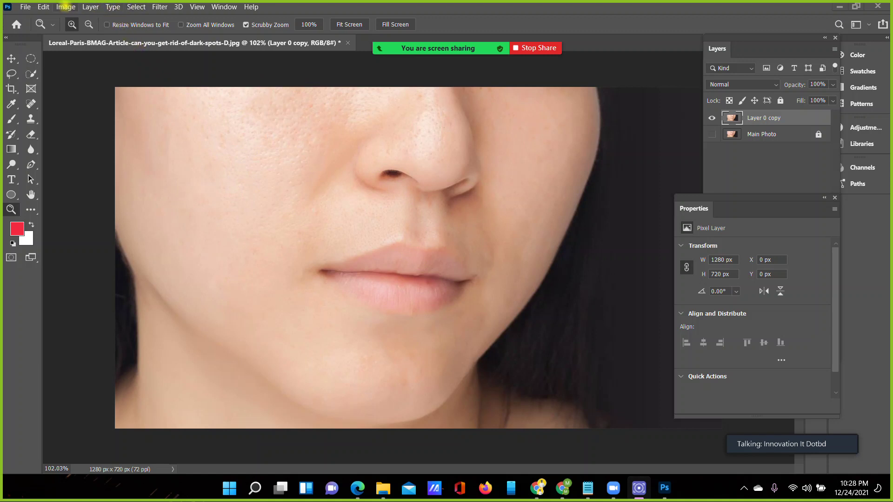
In Image Size, set Height to 60 inches so width follows to 106.667, and apply
{"action": "left_click", "coordinate": [66, 7]}
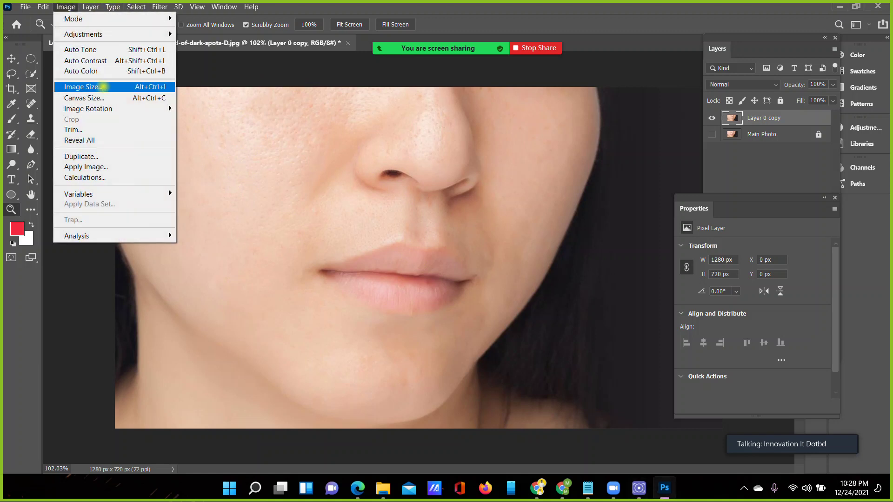
{"action": "left_click", "coordinate": [87, 86]}
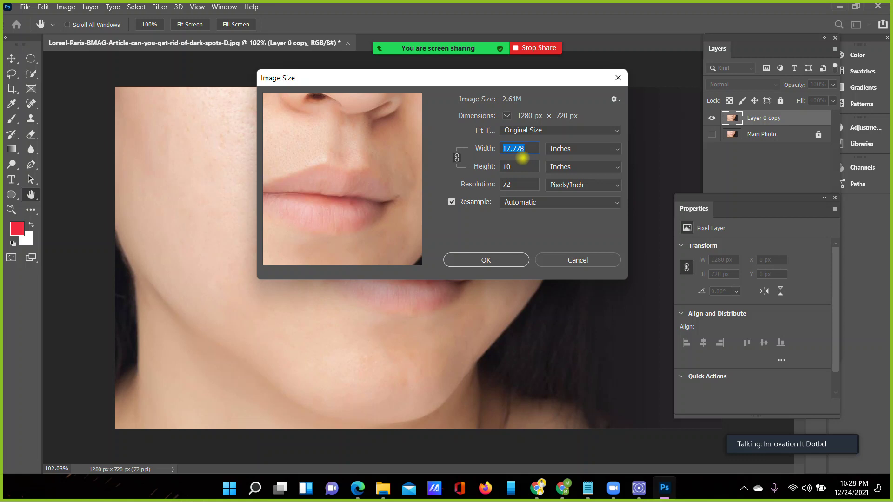
{"action": "left_click", "coordinate": [511, 166]}
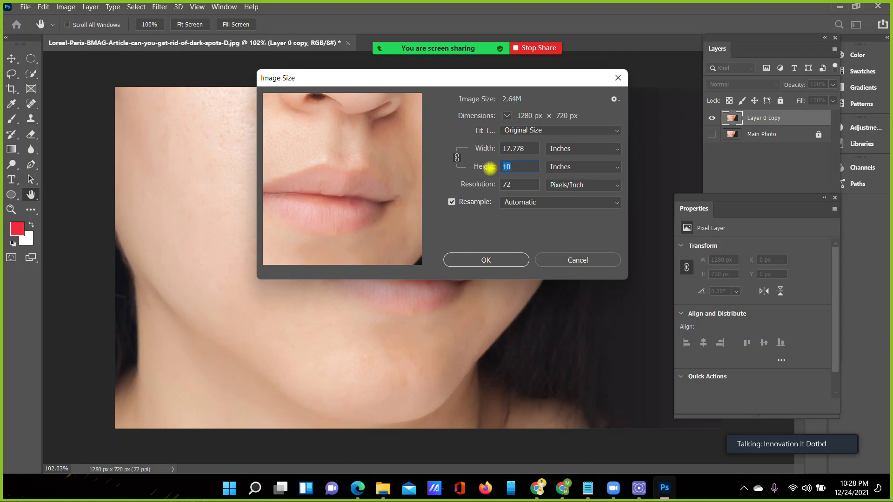
{"action": "type", "text": "60"}
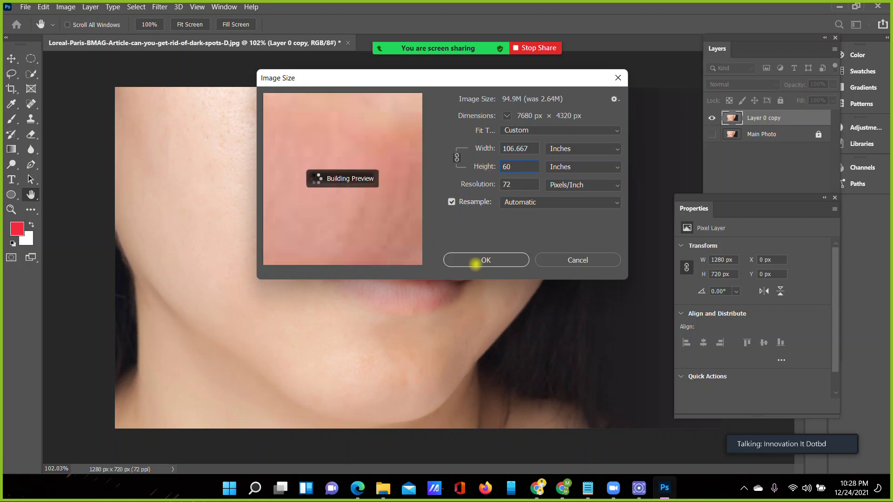
{"action": "left_click", "coordinate": [475, 260]}
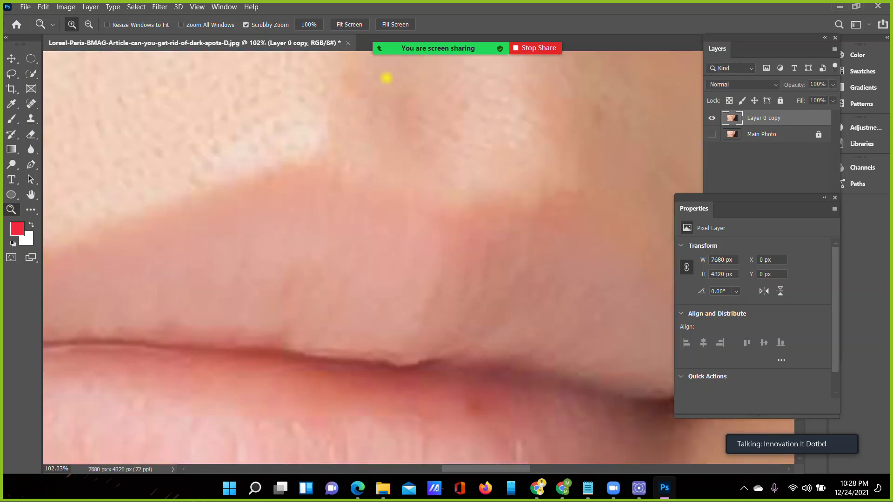
Fit the image on screen and toggle Layer 0 copy and Main Photo visibility to compare
{"action": "left_click", "coordinate": [347, 25]}
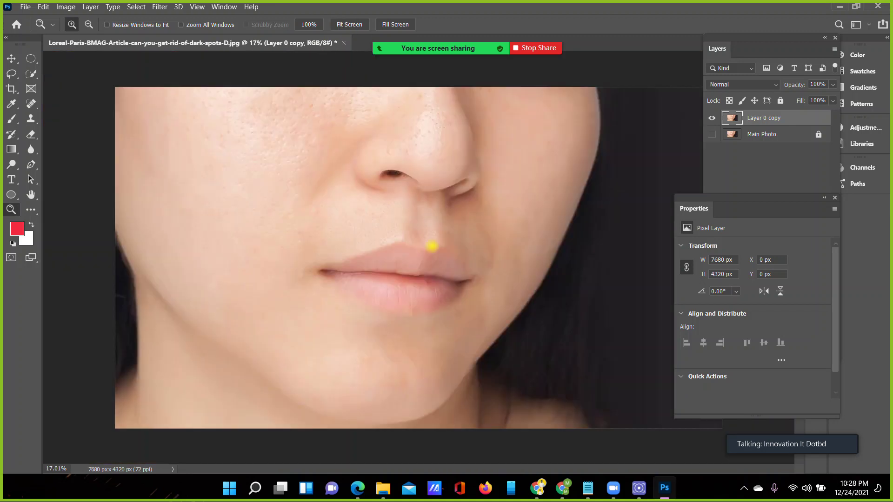
{"action": "left_click", "coordinate": [11, 58]}
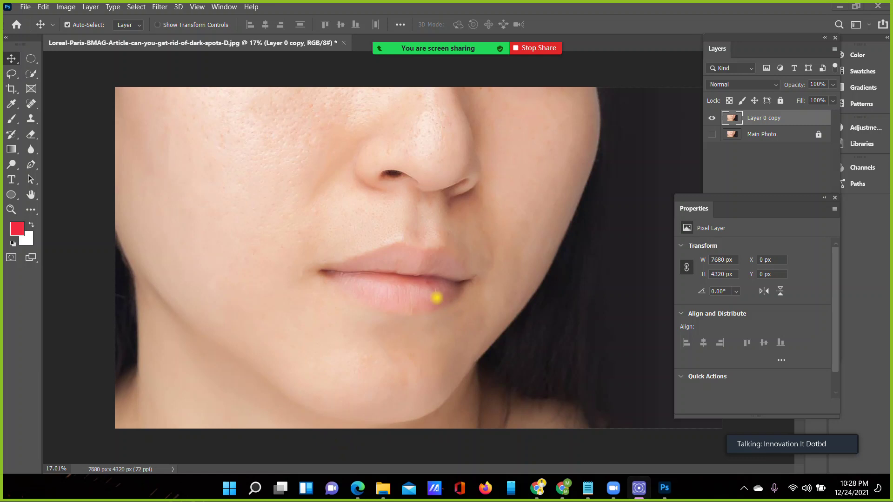
{"action": "mouse_move", "coordinate": [749, 206]}
{"action": "left_mouse_down"}
{"action": "mouse_move", "coordinate": [164, 200]}
{"action": "mouse_move", "coordinate": [111, 211]}
{"action": "mouse_move", "coordinate": [632, 262]}
{"action": "left_mouse_up"}
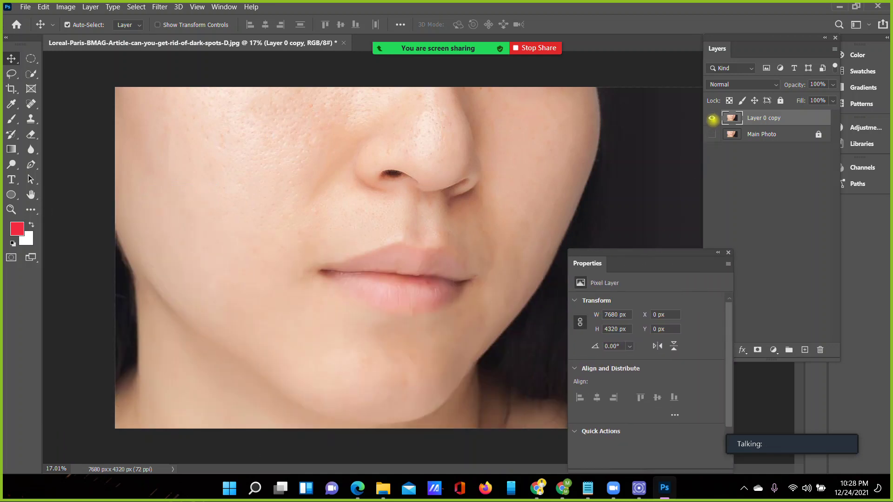
{"action": "left_click", "coordinate": [712, 118]}
{"action": "left_click", "coordinate": [711, 134]}
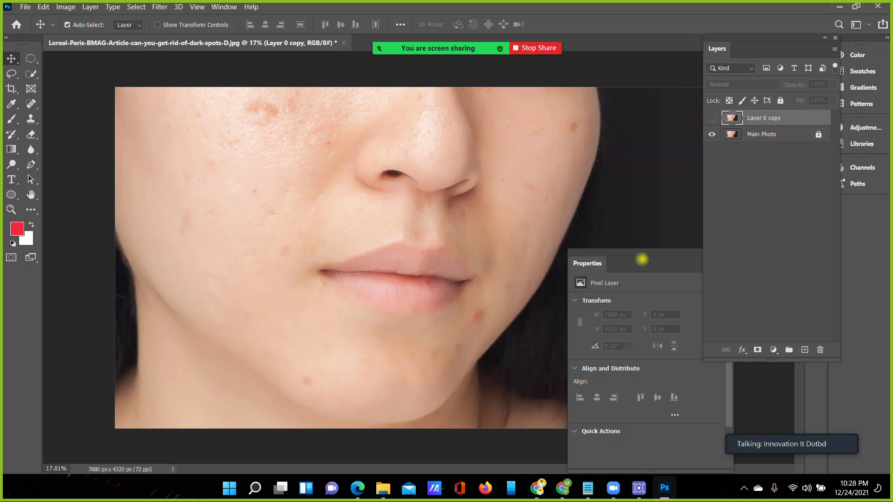
{"action": "left_click_drag", "start_coordinate": [642, 259], "coordinate": [759, 278]}
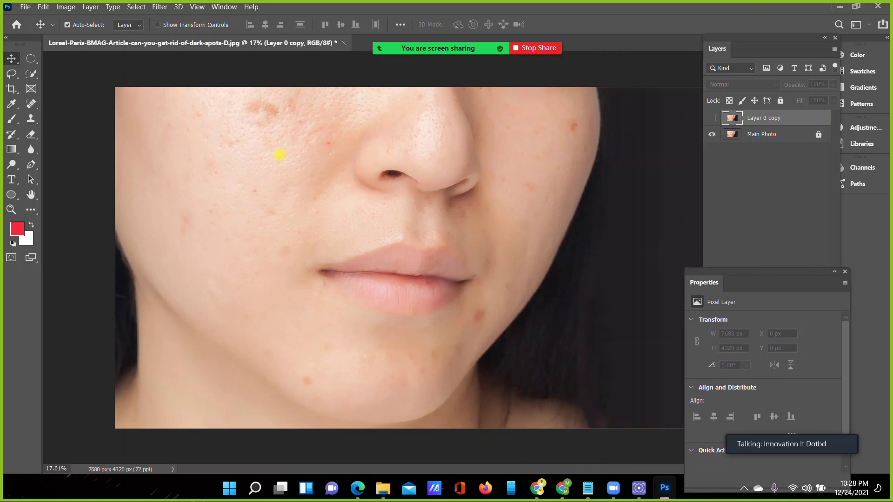
{"action": "left_click", "coordinate": [711, 118]}
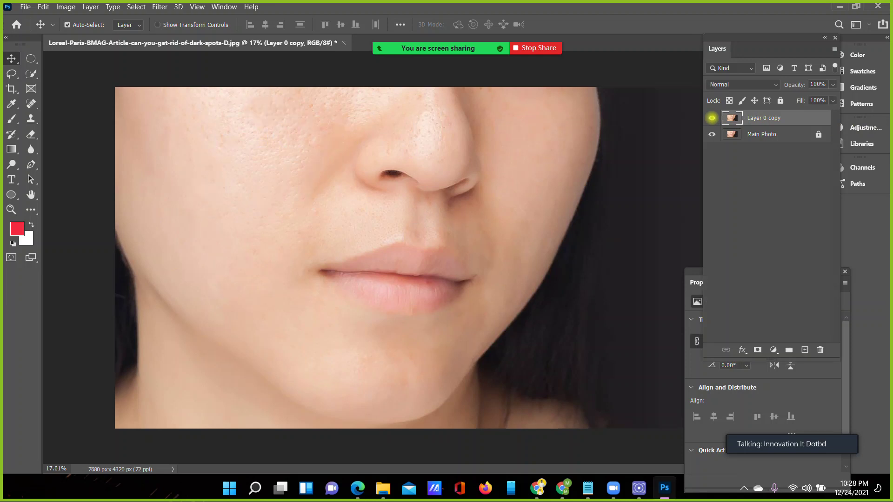
{"action": "left_click", "coordinate": [712, 117]}
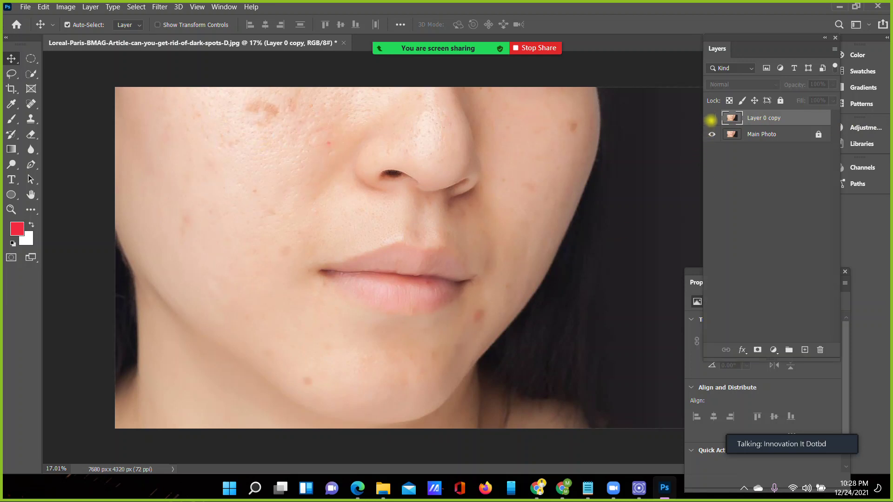
{"action": "left_click", "coordinate": [711, 119]}
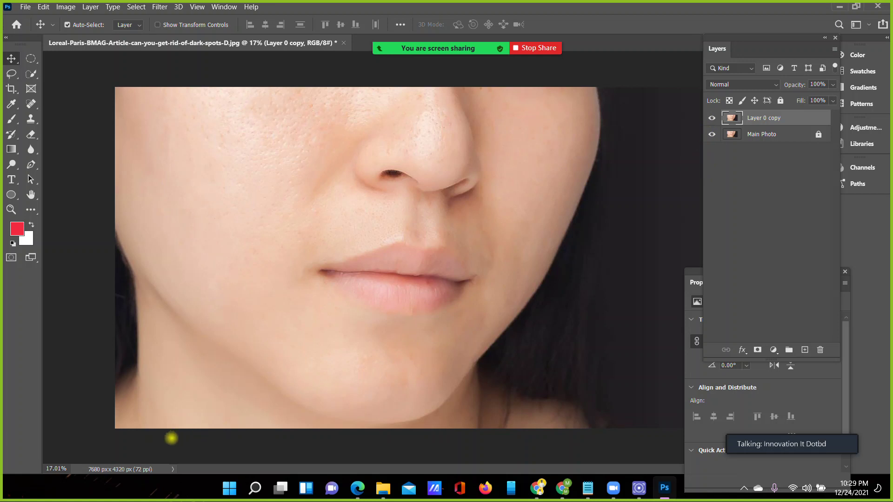
{"action": "key", "text": "alt+Tab"}
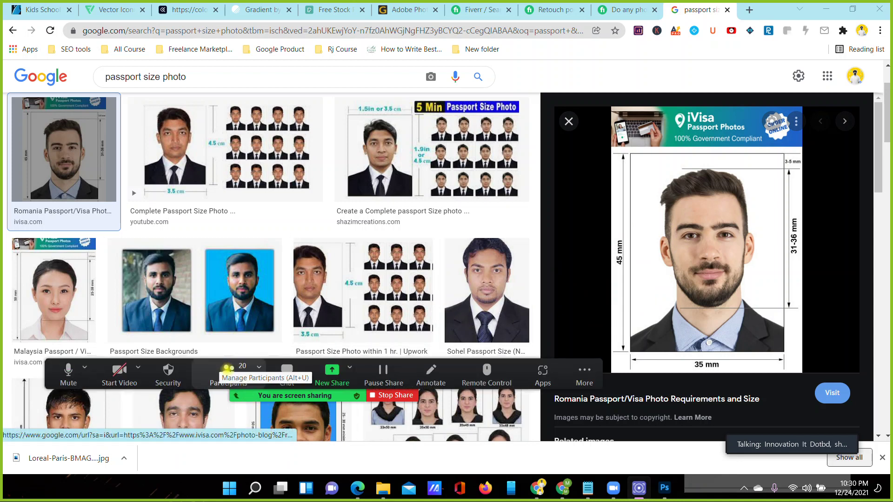
Mute all meeting participants in Zoom, confirming Yes, then return to Photoshop
{"action": "left_click", "coordinate": [228, 368]}
{"action": "left_click", "coordinate": [111, 403]}
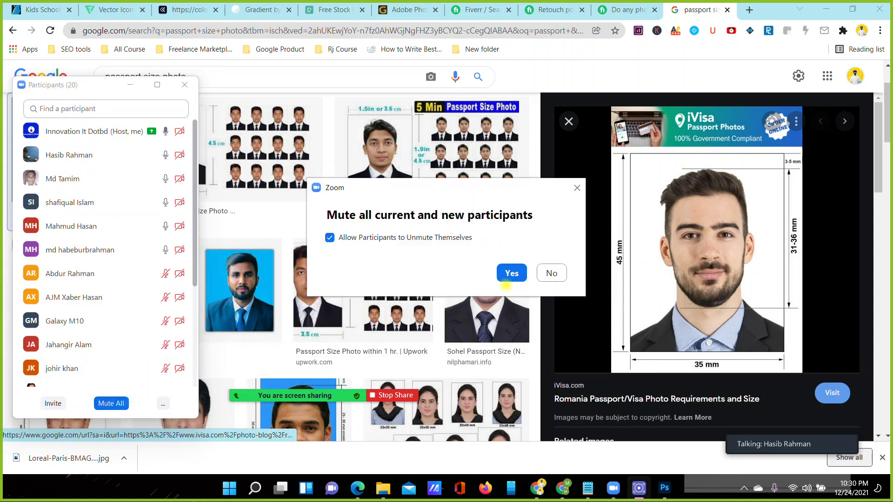
{"action": "left_click", "coordinate": [511, 275]}
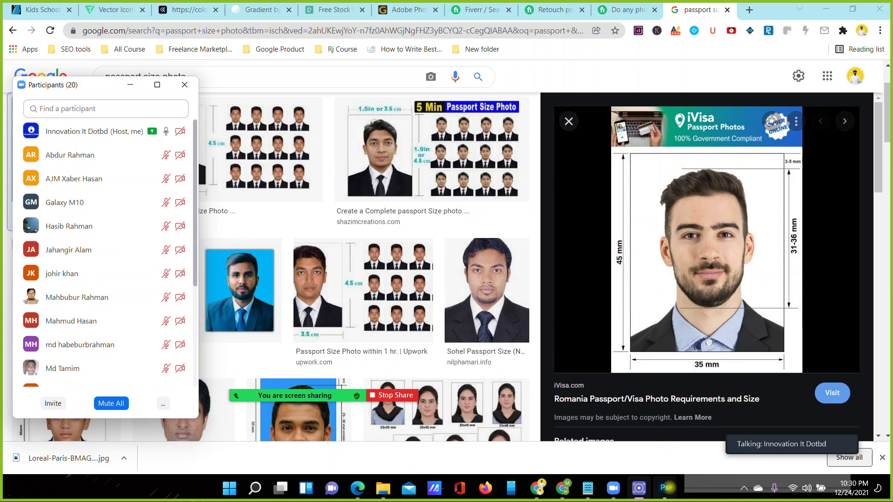
{"action": "left_click", "coordinate": [664, 487]}
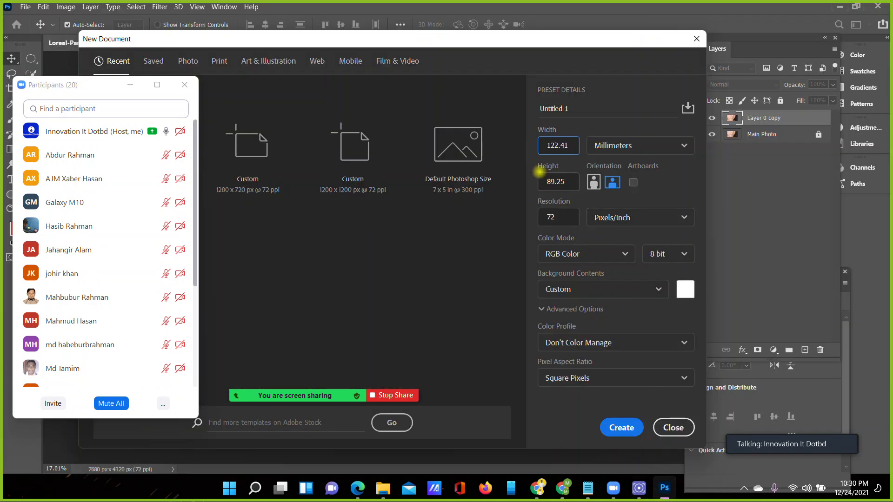
Set the new document to 35 mm wide by 45 mm tall, checking the size reference, and create it
{"action": "left_click_drag", "start_coordinate": [568, 182], "coordinate": [533, 182]}
{"action": "type", "text": "45"}
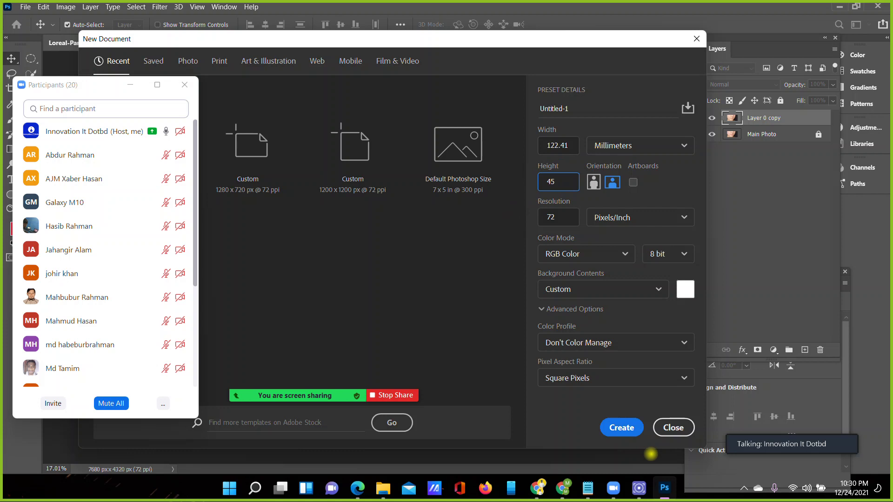
{"action": "left_click", "coordinate": [663, 487]}
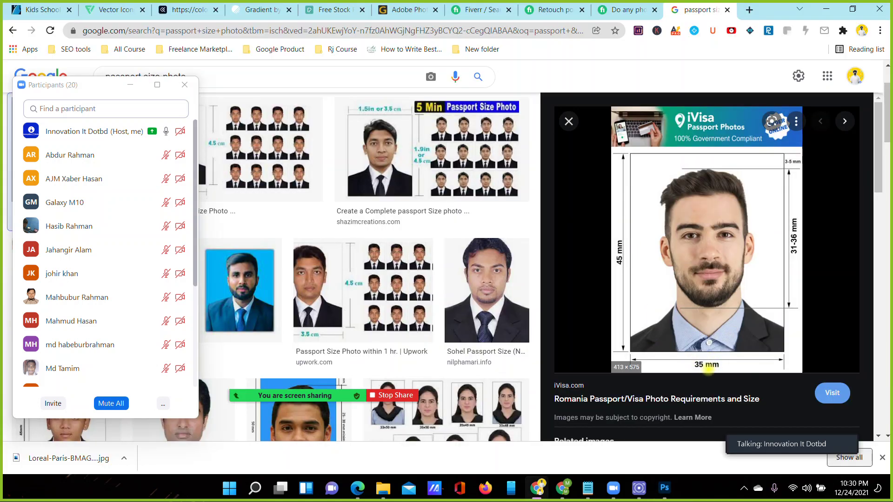
{"action": "left_click", "coordinate": [664, 488]}
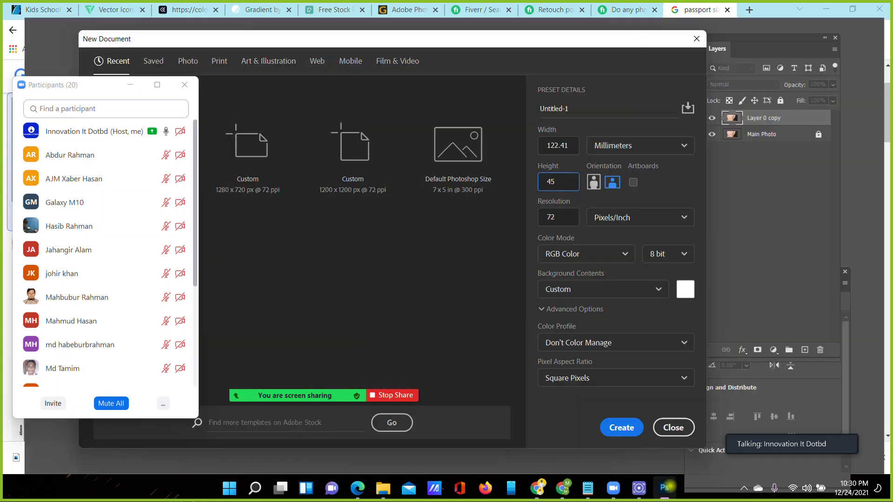
{"action": "type", "text": "5"}
{"action": "double_click", "coordinate": [544, 146]}
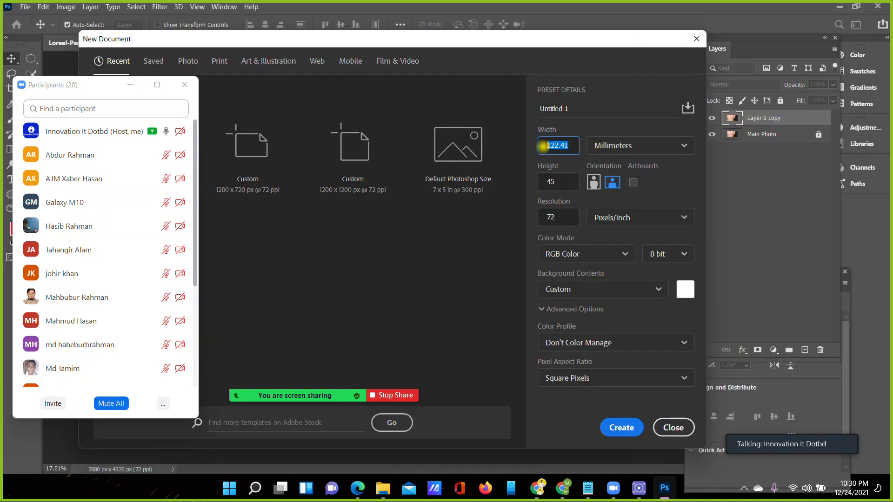
{"action": "type", "text": "35"}
{"action": "left_click", "coordinate": [621, 427]}
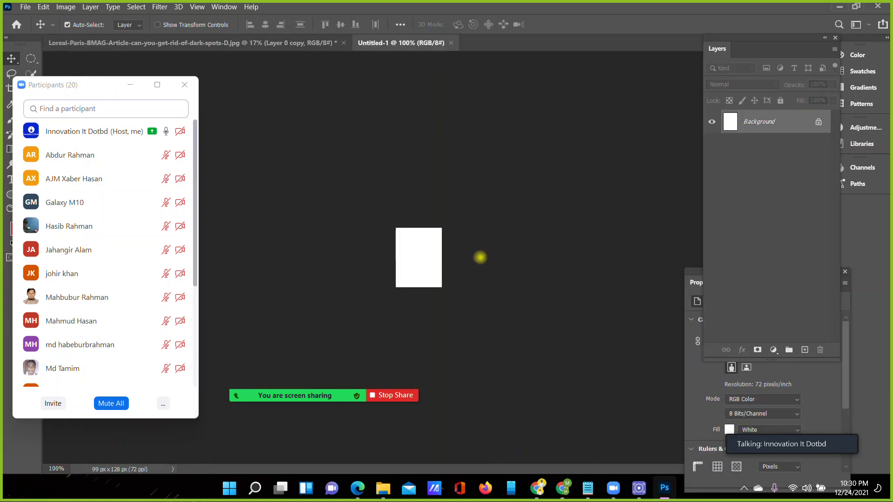
{"action": "mouse_move", "coordinate": [111, 86]}
{"action": "left_mouse_down"}
{"action": "mouse_move", "coordinate": [174, 106]}
{"action": "mouse_move", "coordinate": [758, 92]}
{"action": "left_mouse_up"}
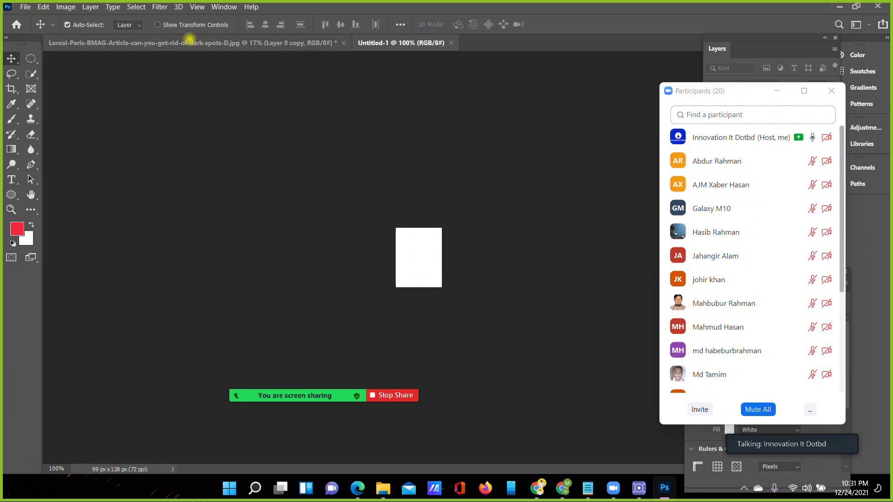
{"action": "left_click", "coordinate": [11, 209]}
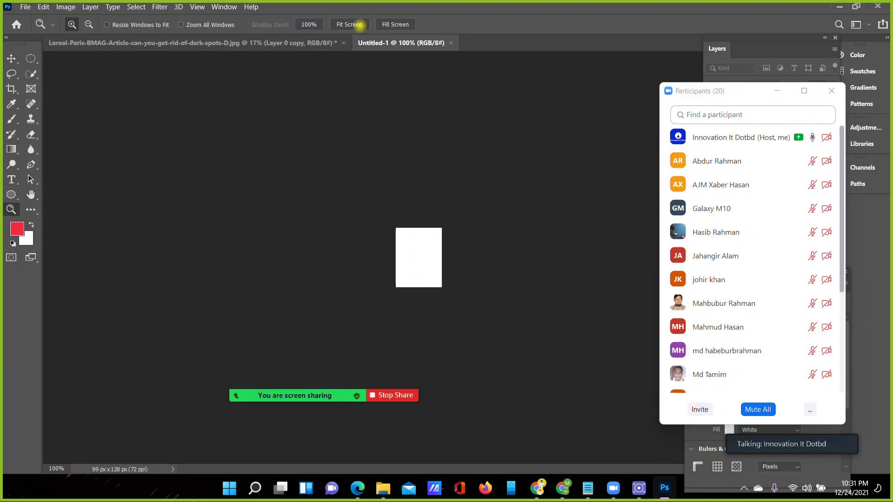
{"action": "left_click", "coordinate": [358, 26]}
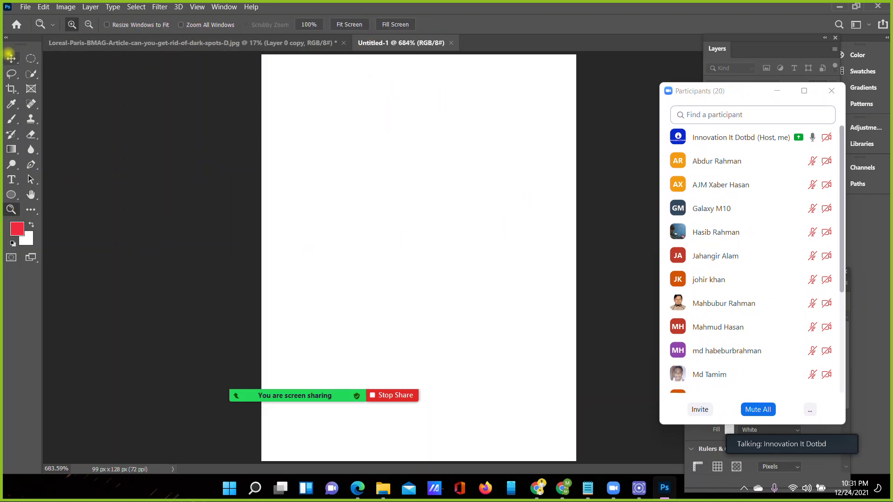
{"action": "left_click", "coordinate": [11, 58]}
{"action": "left_click", "coordinate": [91, 43]}
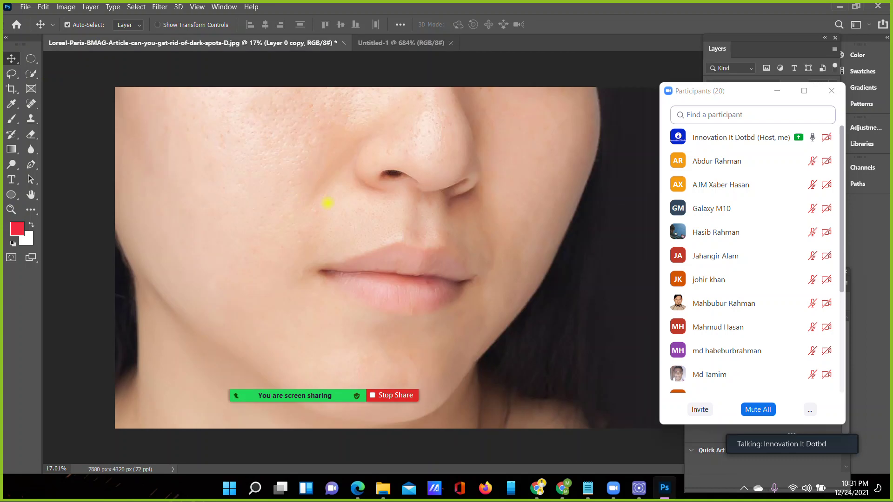
{"action": "left_click_drag", "start_coordinate": [326, 201], "coordinate": [397, 160]}
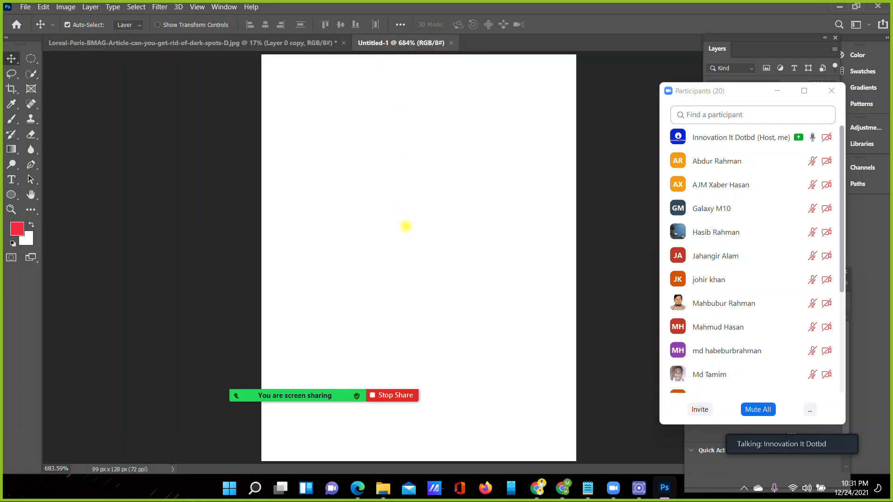
{"action": "left_click_drag", "start_coordinate": [406, 226], "coordinate": [406, 226]}
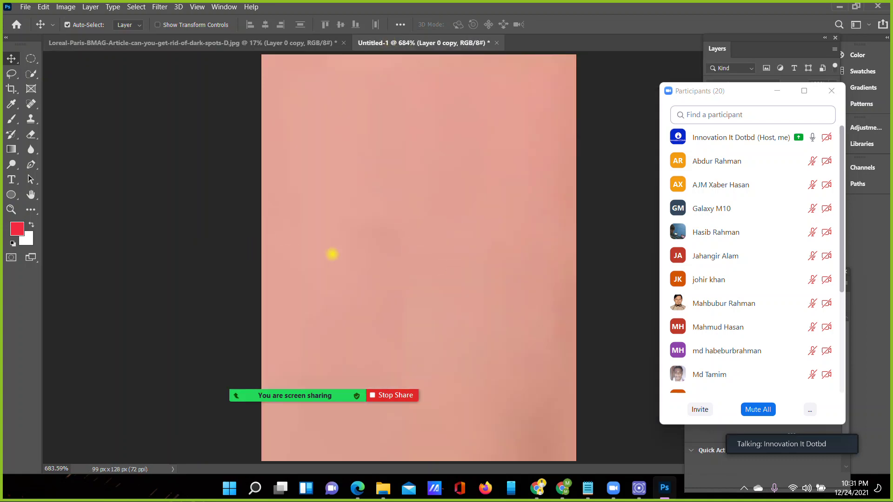
{"action": "left_click", "coordinate": [11, 209]}
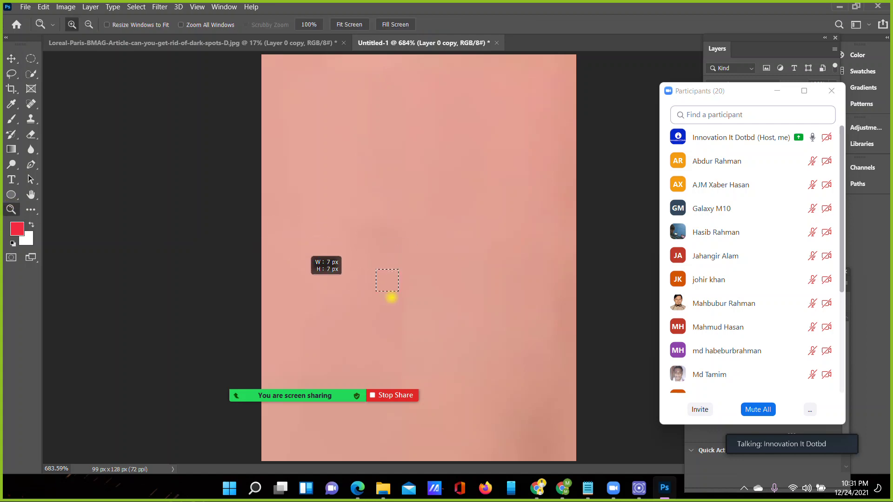
{"action": "left_click_drag", "start_coordinate": [374, 271], "coordinate": [438, 315]}
{"action": "key", "text": "ctrl+z"}
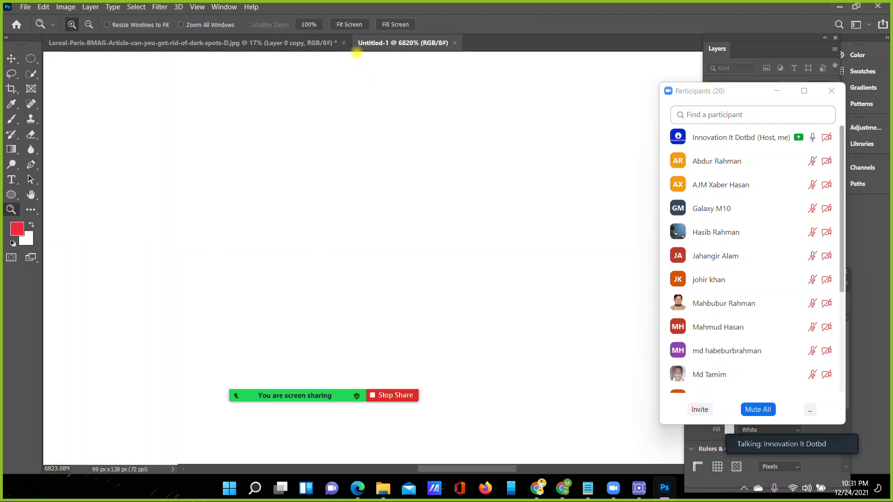
Drag the face photo layer into the Untitled-1 passport document and zoom out
{"action": "left_click", "coordinate": [349, 24]}
{"action": "left_click", "coordinate": [11, 58]}
{"action": "left_click", "coordinate": [114, 42]}
{"action": "mouse_move", "coordinate": [245, 242]}
{"action": "left_mouse_down"}
{"action": "mouse_move", "coordinate": [407, 216]}
{"action": "mouse_move", "coordinate": [407, 257]}
{"action": "left_mouse_up"}
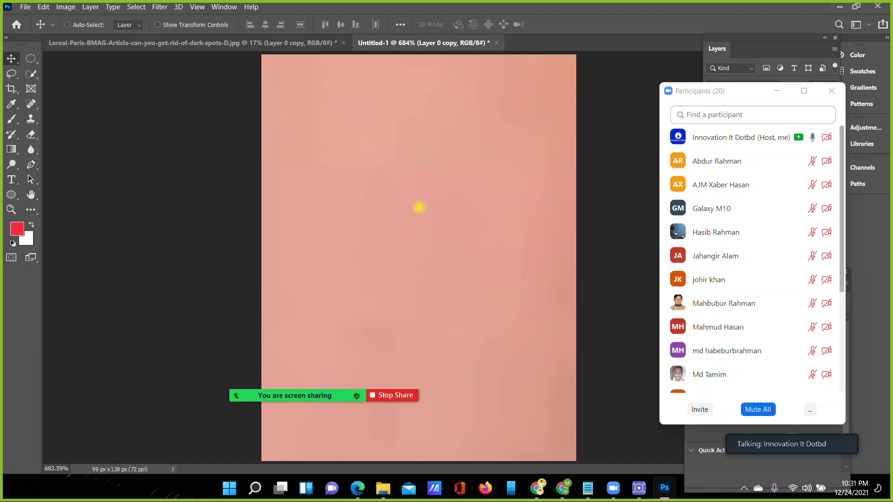
{"action": "key", "text": "ctrl+minus"}
{"action": "key", "text": "ctrl+minus"}
{"action": "key", "text": "ctrl+minus"}
{"action": "key", "text": "ctrl+minus"}
{"action": "key", "text": "ctrl+minus"}
{"action": "key", "text": "ctrl+minus"}
{"action": "key", "text": "ctrl+minus"}
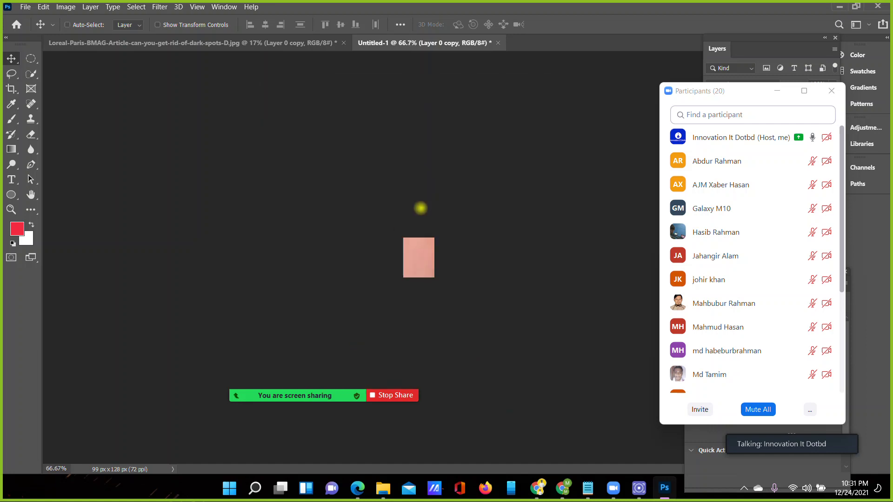
{"action": "key", "text": "ctrl+minus"}
{"action": "key", "text": "ctrl+minus"}
{"action": "key", "text": "ctrl+minus"}
{"action": "key", "text": "ctrl+minus"}
{"action": "key", "text": "ctrl+minus"}
{"action": "key", "text": "ctrl+minus"}
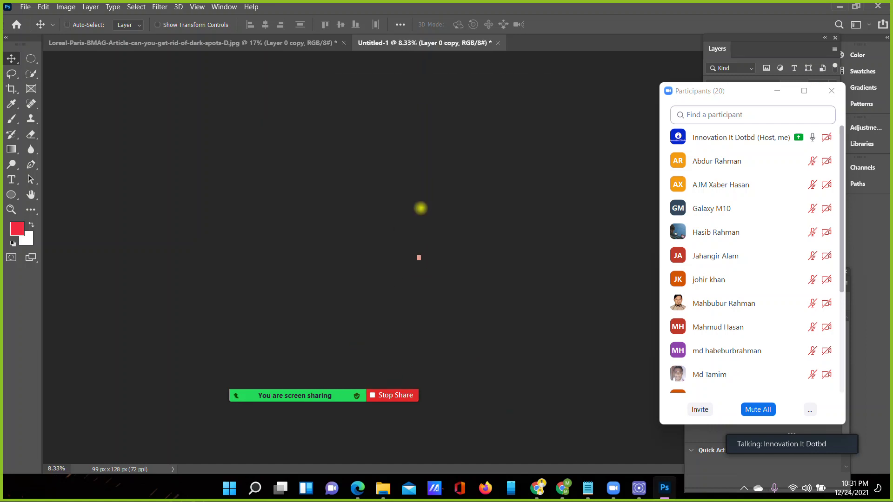
Free Transform the face layer, scaling it down to about 4% and repositioning it
{"action": "key", "text": "ctrl+t"}
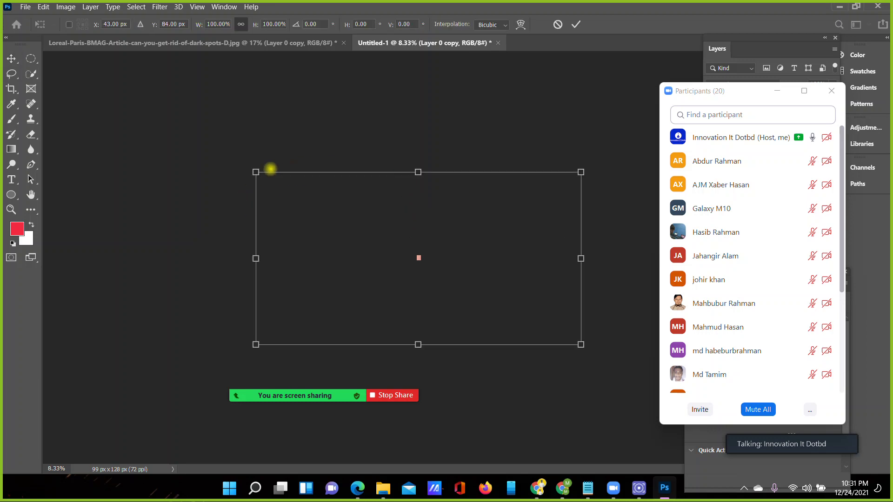
{"action": "left_click_drag", "start_coordinate": [255, 172], "coordinate": [344, 232]}
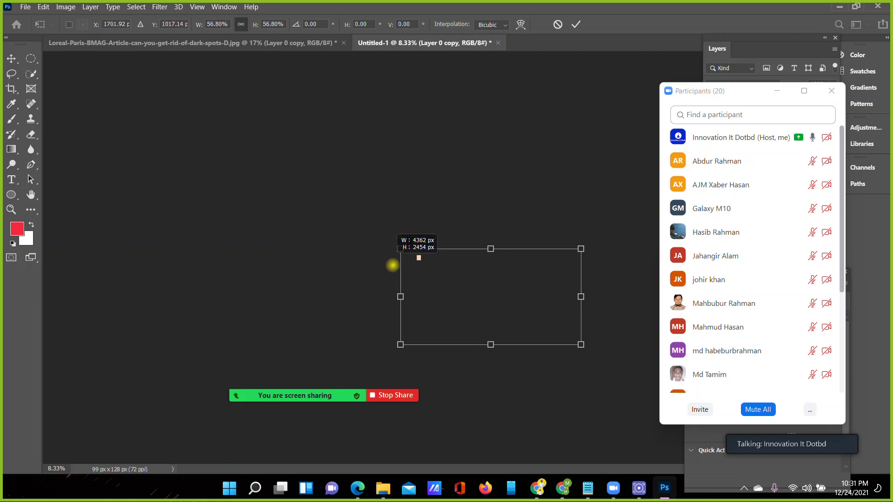
{"action": "left_click_drag", "start_coordinate": [344, 232], "coordinate": [407, 270]}
{"action": "left_click_drag", "start_coordinate": [479, 312], "coordinate": [430, 286]}
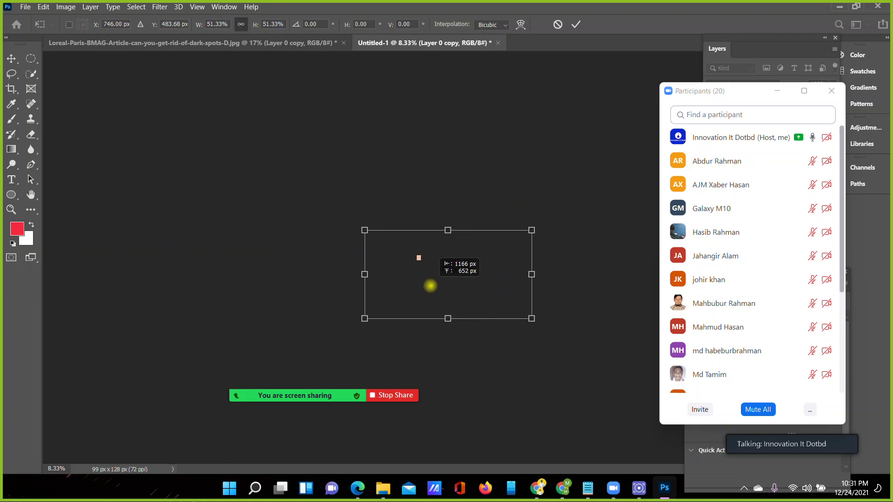
{"action": "mouse_move", "coordinate": [531, 230]}
{"action": "left_mouse_down"}
{"action": "mouse_move", "coordinate": [394, 304]}
{"action": "mouse_move", "coordinate": [415, 260]}
{"action": "left_mouse_up"}
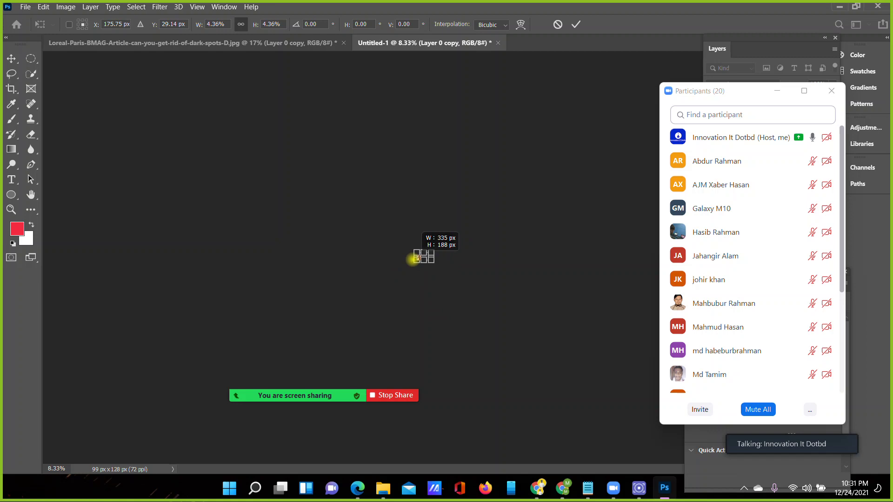
{"action": "left_click", "coordinate": [576, 24]}
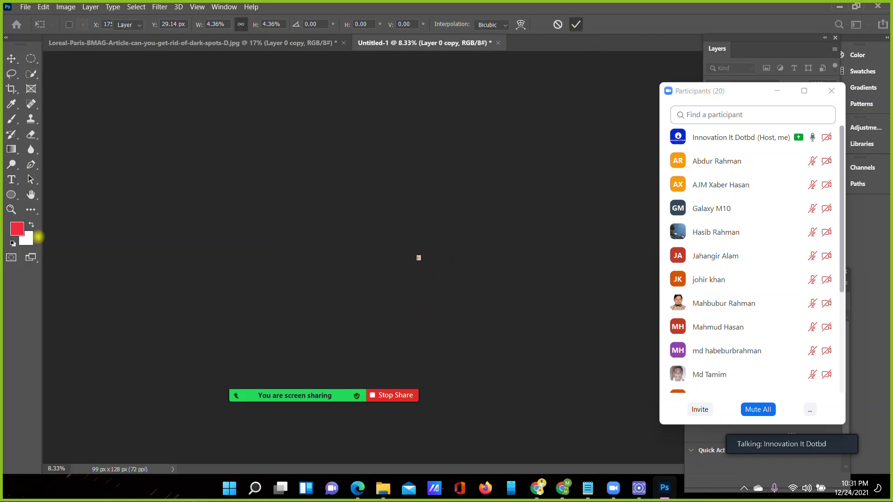
Zoom in on the passport document, fit it to the window, and shift the face photo within the page
{"action": "left_click", "coordinate": [11, 210]}
{"action": "left_click_drag", "start_coordinate": [419, 255], "coordinate": [464, 280]}
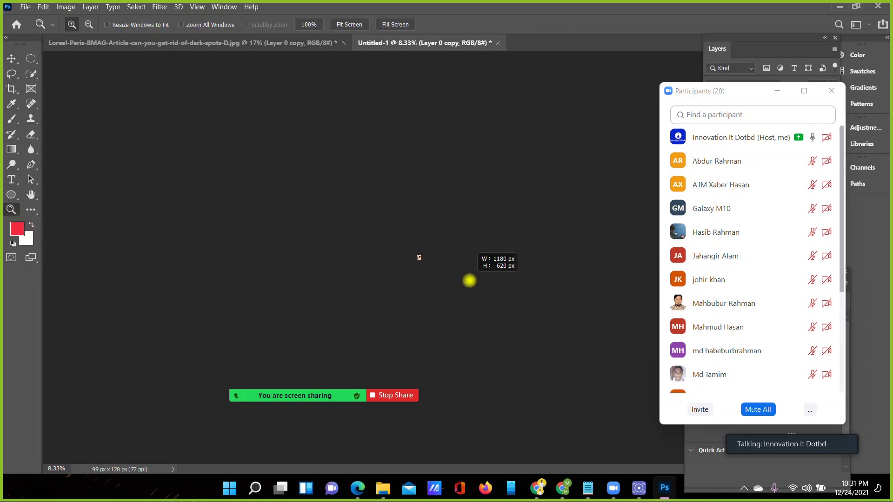
{"action": "left_click", "coordinate": [351, 29]}
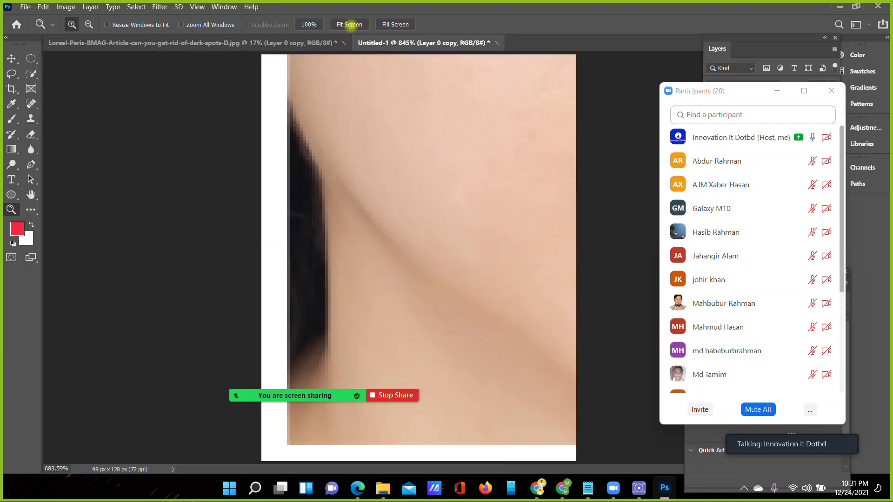
{"action": "left_click", "coordinate": [12, 59]}
{"action": "left_click_drag", "start_coordinate": [421, 150], "coordinate": [445, 212]}
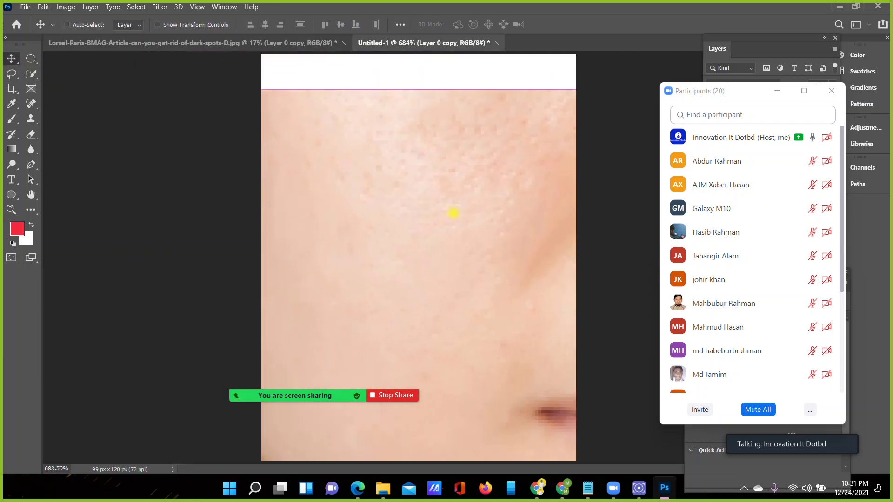
Scale the face photo down slightly with Free Transform, move it lower, and apply the resize
{"action": "key", "text": "ctrl+minus"}
{"action": "key", "text": "ctrl+minus"}
{"action": "key", "text": "ctrl+t"}
{"action": "mouse_move", "coordinate": [242, 133]}
{"action": "left_mouse_down"}
{"action": "mouse_move", "coordinate": [502, 325]}
{"action": "mouse_move", "coordinate": [309, 174]}
{"action": "mouse_move", "coordinate": [266, 107]}
{"action": "mouse_move", "coordinate": [476, 255]}
{"action": "mouse_move", "coordinate": [308, 212]}
{"action": "mouse_move", "coordinate": [307, 229]}
{"action": "left_mouse_up"}
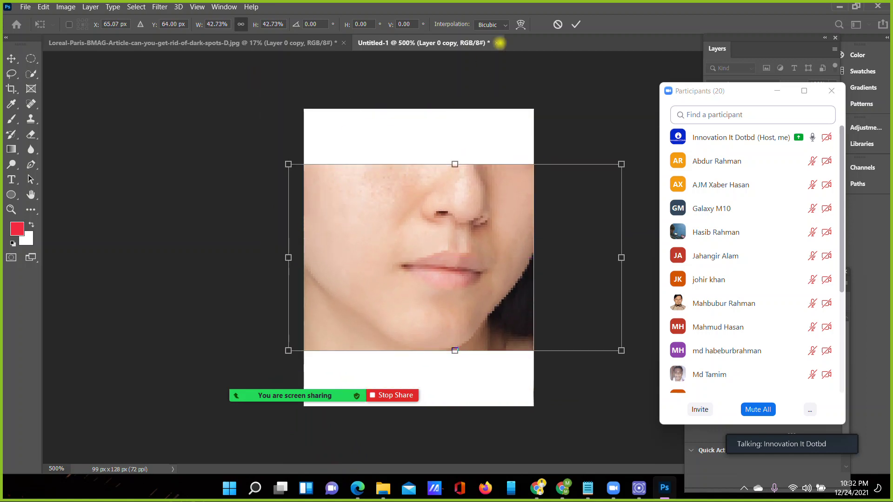
{"action": "left_click", "coordinate": [576, 24]}
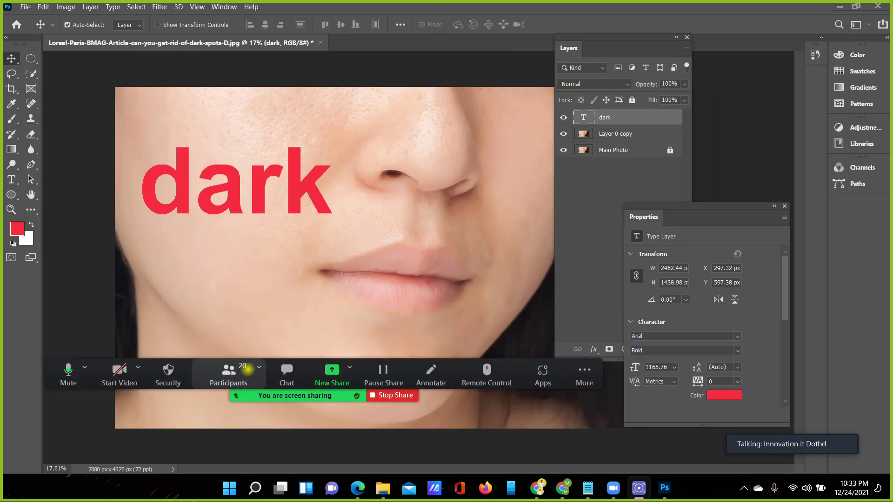
Mute all meeting participants and minimize the participants list
{"action": "left_click", "coordinate": [227, 367]}
{"action": "left_click", "coordinate": [765, 408]}
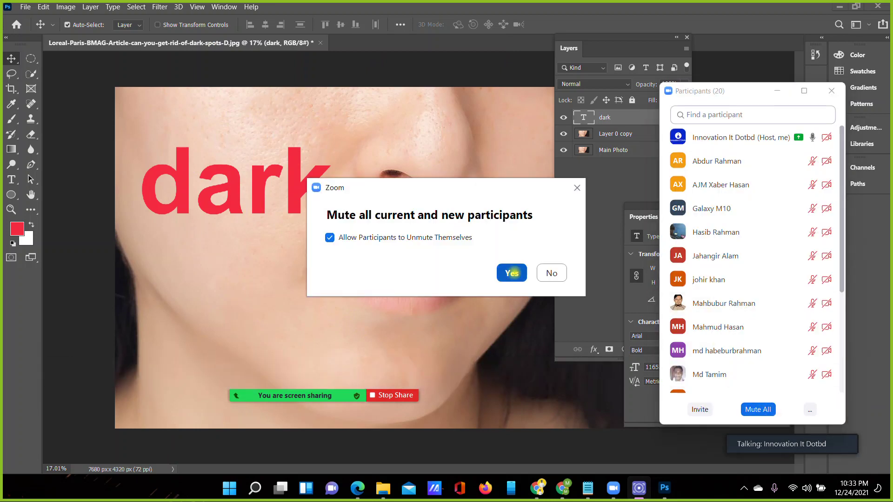
{"action": "left_click", "coordinate": [513, 272]}
{"action": "left_click", "coordinate": [776, 91]}
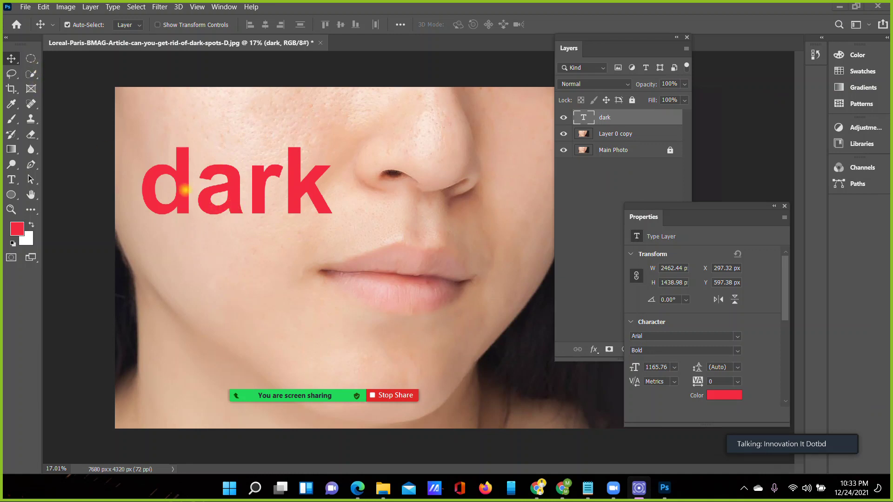
Close the text properties panel, move the Layers panel right, and open the fx effects list for 'dark'
{"action": "mouse_move", "coordinate": [718, 223]}
{"action": "left_mouse_down"}
{"action": "mouse_move", "coordinate": [590, 203]}
{"action": "mouse_move", "coordinate": [629, 181]}
{"action": "left_mouse_up"}
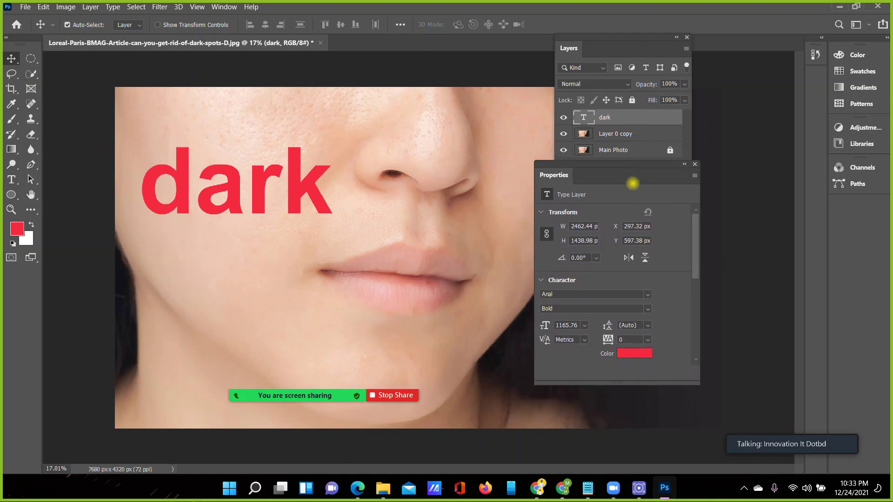
{"action": "left_click", "coordinate": [695, 164]}
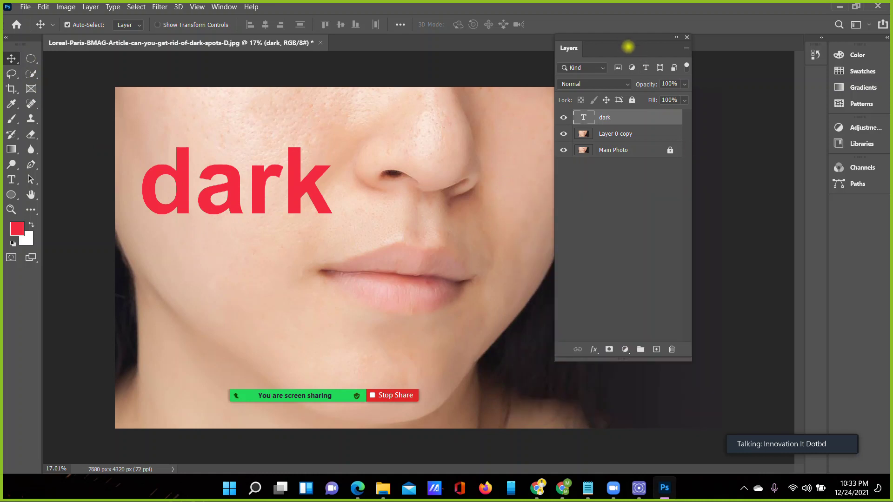
{"action": "left_click_drag", "start_coordinate": [627, 47], "coordinate": [727, 66]}
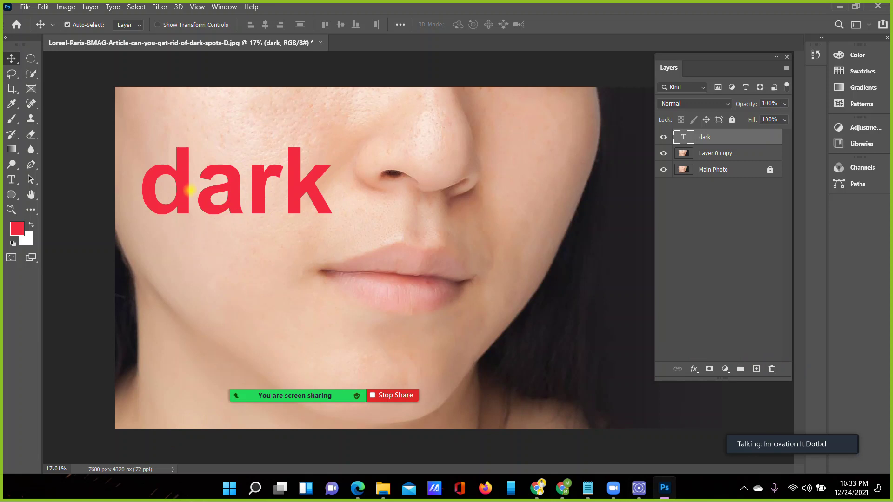
{"action": "left_click", "coordinate": [692, 369]}
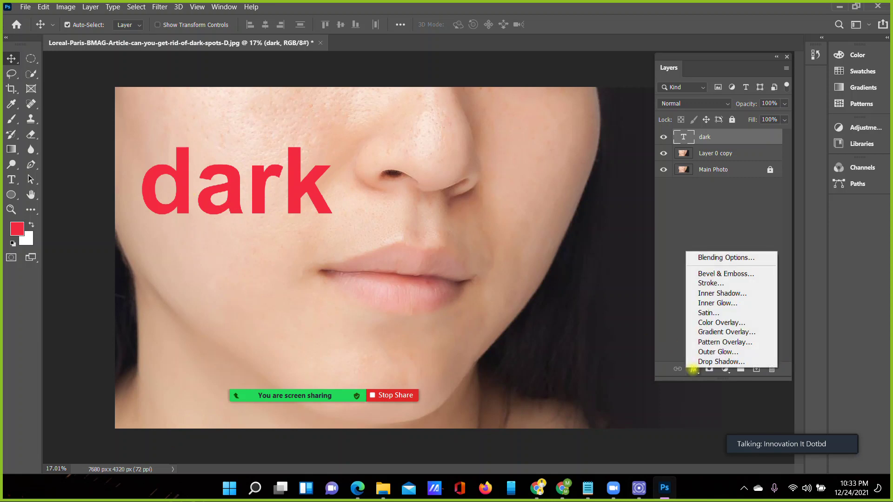
In Blending Options, enable Bevel & Emboss and add a thicker white stroke to the 'dark' text
{"action": "left_click", "coordinate": [739, 258]}
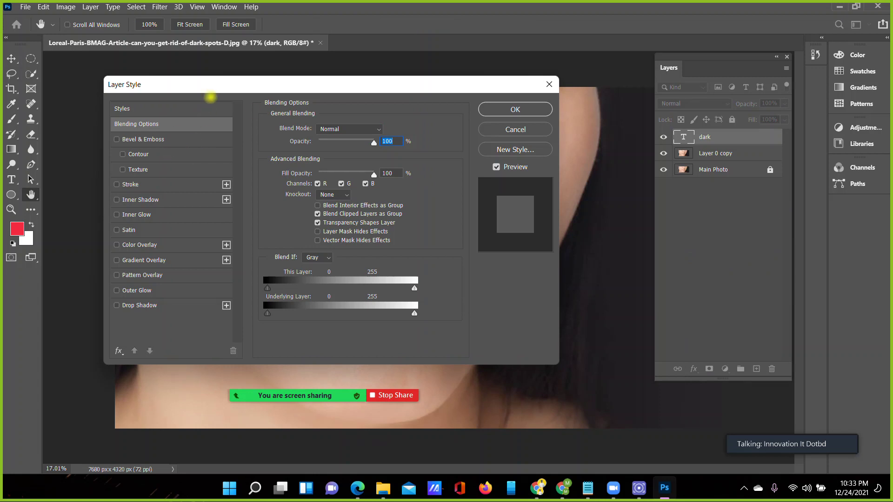
{"action": "left_click_drag", "start_coordinate": [239, 86], "coordinate": [467, 79]}
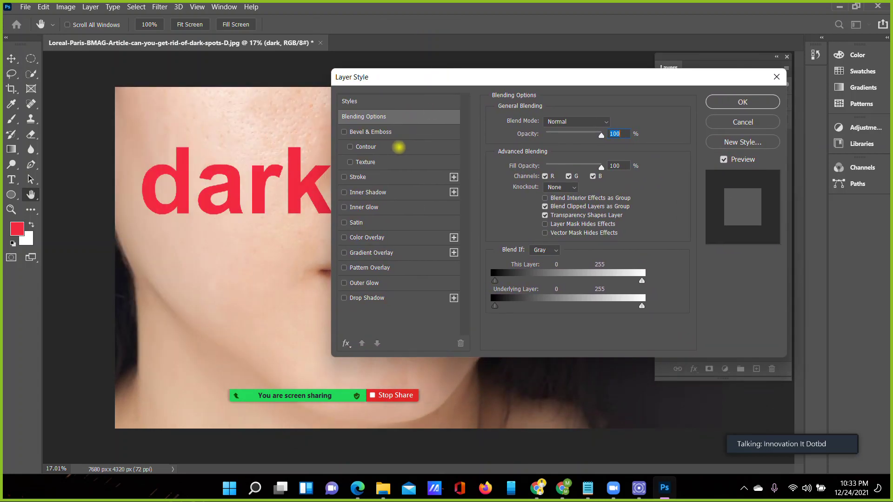
{"action": "left_click", "coordinate": [413, 151]}
{"action": "left_click", "coordinate": [409, 177]}
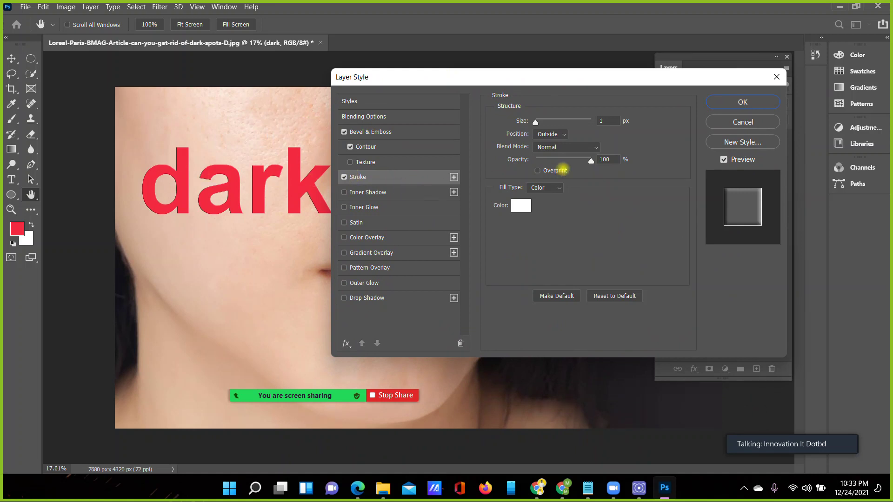
{"action": "left_click_drag", "start_coordinate": [535, 122], "coordinate": [547, 122]}
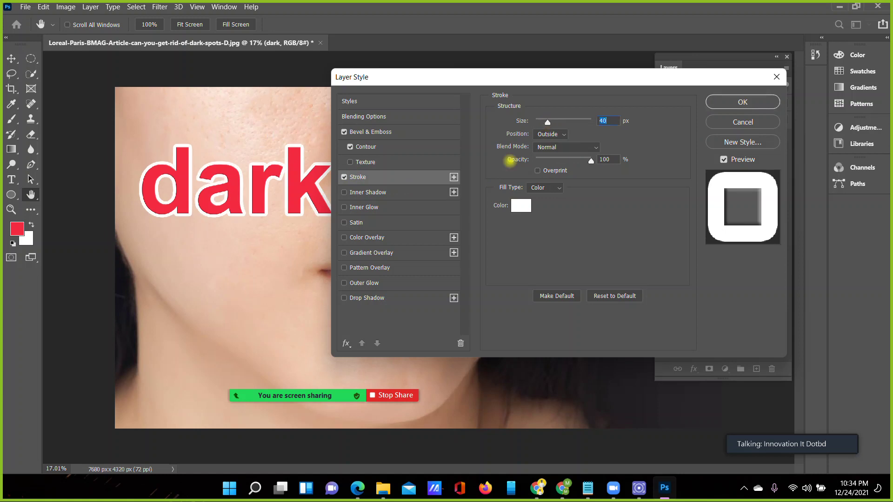
Try an inner shadow, then turn off the stroke and inner shadow and enable Drop Shadow
{"action": "left_click", "coordinate": [374, 193]}
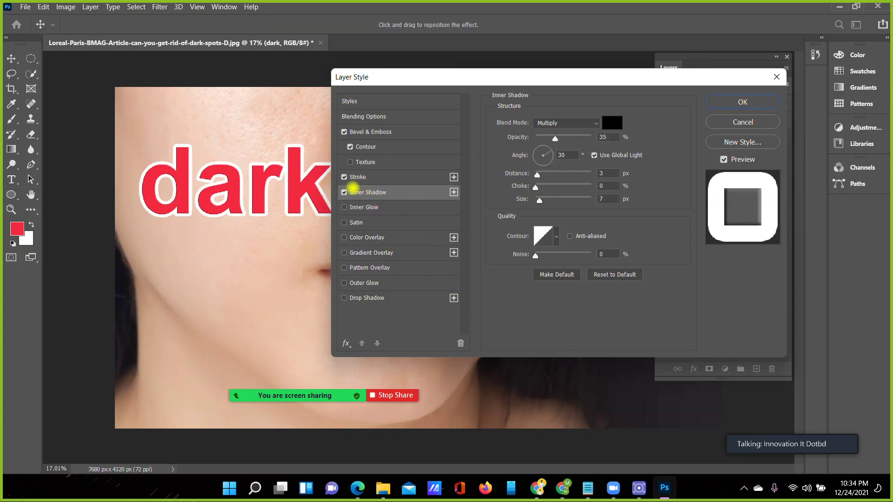
{"action": "left_click", "coordinate": [344, 177]}
{"action": "left_click", "coordinate": [350, 146]}
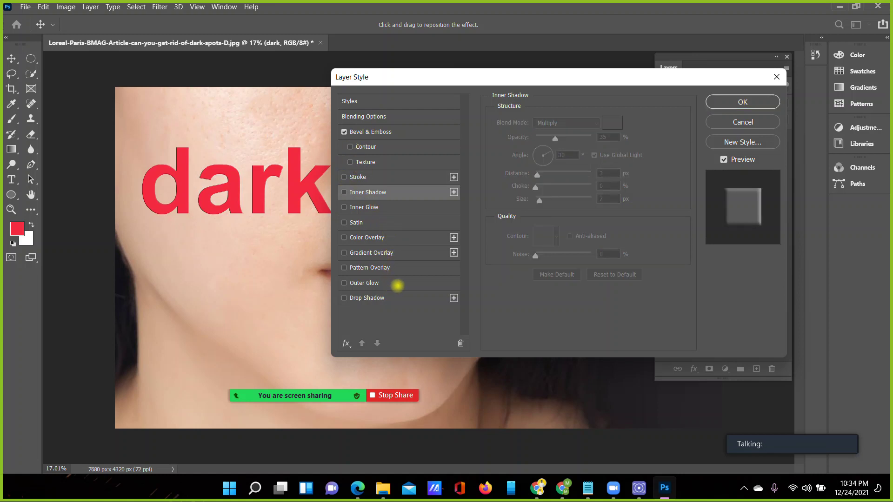
{"action": "left_click", "coordinate": [425, 298]}
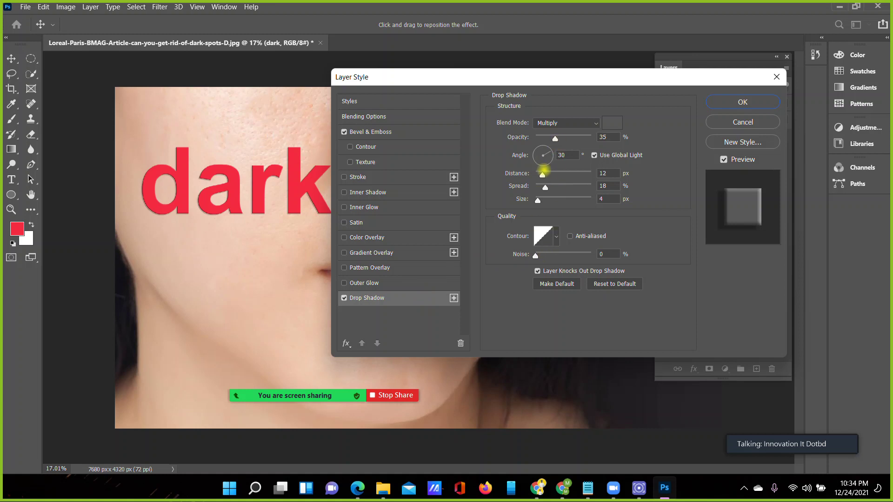
Tweak the drop shadow's opacity, distance and spread, then cancel the Layer Style dialog, discarding all effects
{"action": "left_click_drag", "start_coordinate": [556, 137], "coordinate": [568, 138]}
{"action": "mouse_move", "coordinate": [539, 174]}
{"action": "left_mouse_down"}
{"action": "mouse_move", "coordinate": [571, 175]}
{"action": "mouse_move", "coordinate": [545, 196]}
{"action": "mouse_move", "coordinate": [551, 200]}
{"action": "mouse_move", "coordinate": [535, 200]}
{"action": "left_mouse_up"}
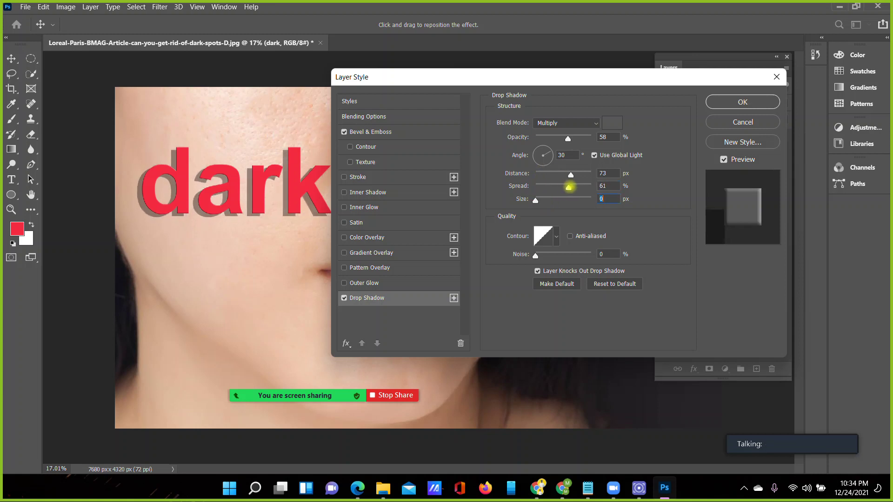
{"action": "left_click", "coordinate": [576, 186]}
{"action": "mouse_move", "coordinate": [570, 173]}
{"action": "left_mouse_down"}
{"action": "mouse_move", "coordinate": [586, 175]}
{"action": "mouse_move", "coordinate": [577, 174]}
{"action": "left_mouse_up"}
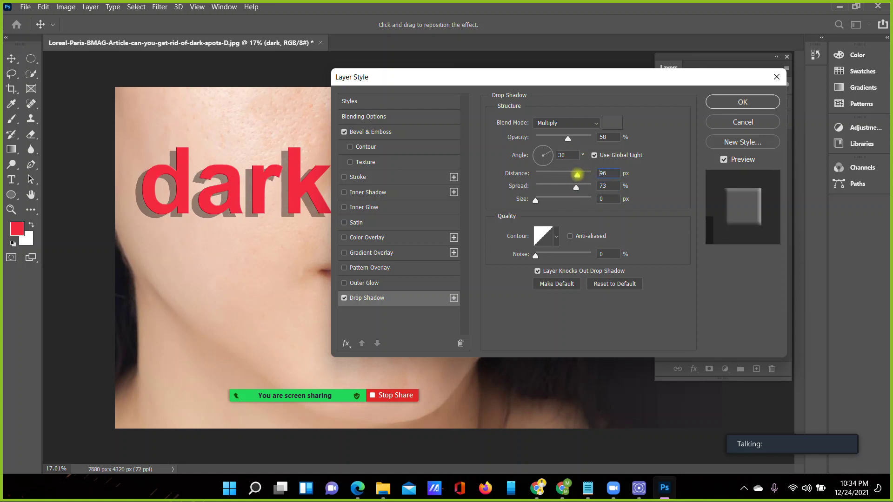
{"action": "left_click_drag", "start_coordinate": [568, 138], "coordinate": [575, 140]}
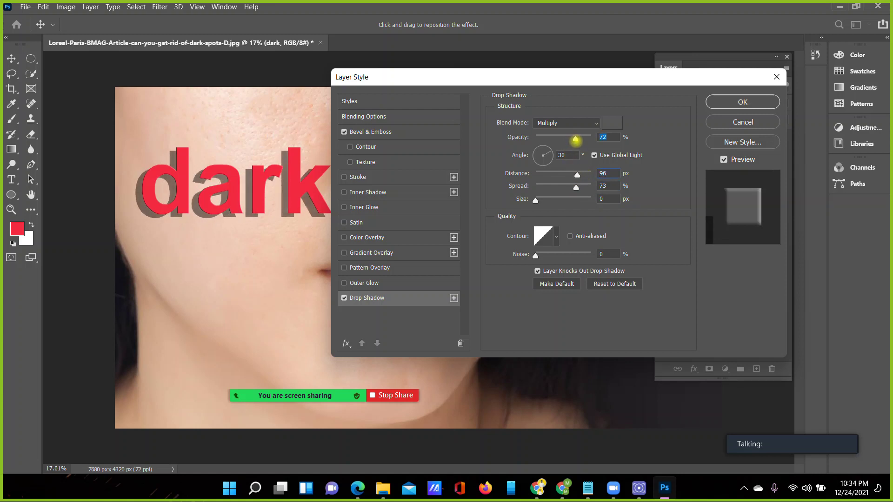
{"action": "mouse_move", "coordinate": [733, 78]}
{"action": "left_mouse_down"}
{"action": "mouse_move", "coordinate": [379, 279]}
{"action": "mouse_move", "coordinate": [429, 334]}
{"action": "left_mouse_up"}
{"action": "left_click", "coordinate": [475, 333]}
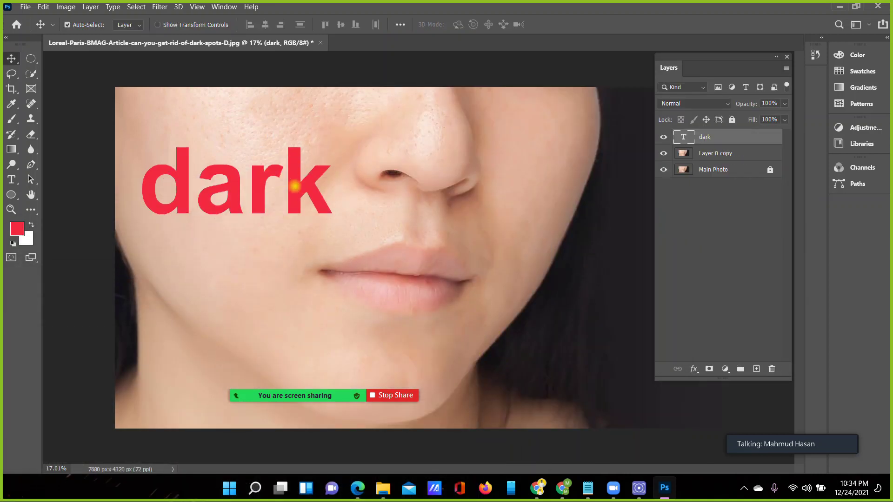
Delete the red 'dark' text layer and select the Brush tool
{"action": "key", "text": "Delete"}
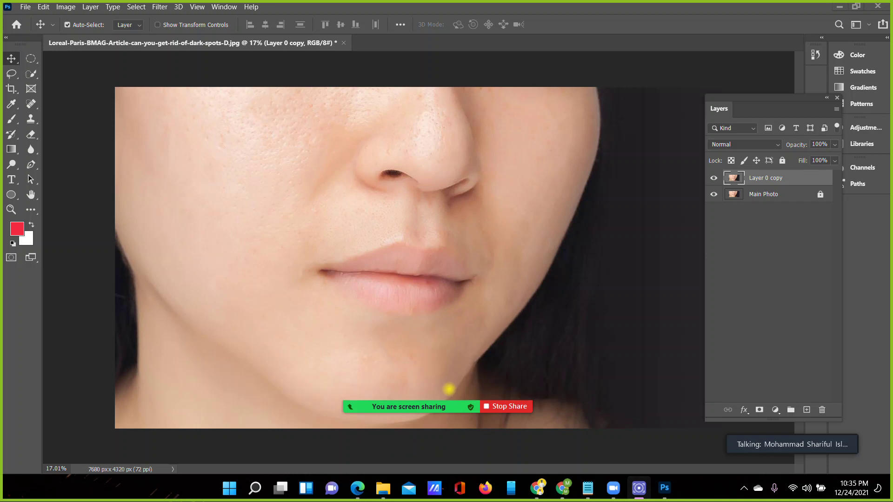
{"action": "left_click_drag", "start_coordinate": [447, 406], "coordinate": [436, 62]}
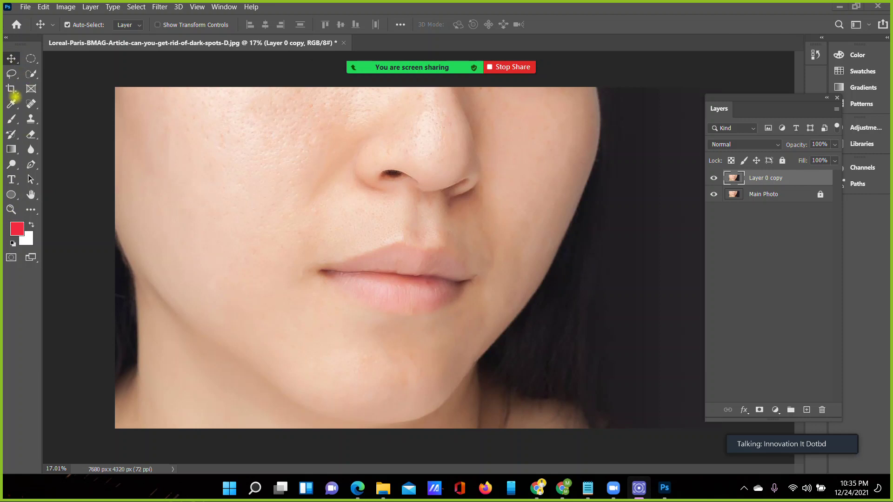
{"action": "left_click", "coordinate": [10, 119]}
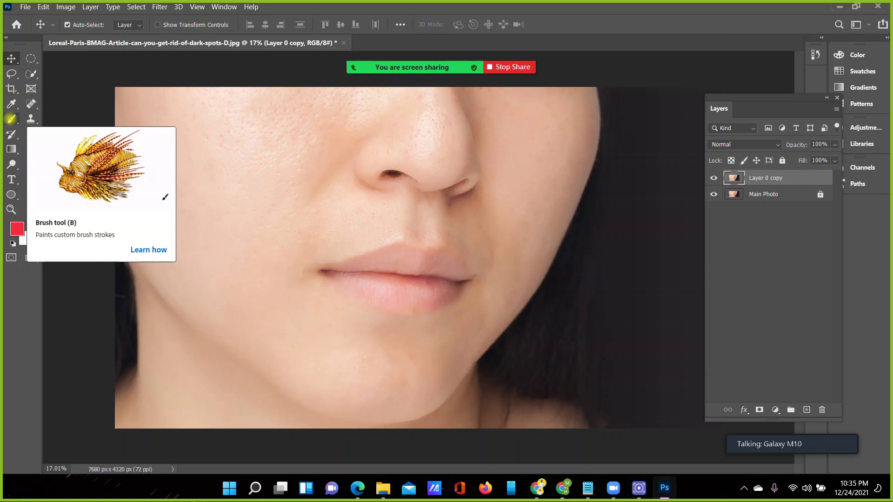
{"action": "left_click", "coordinate": [10, 119]}
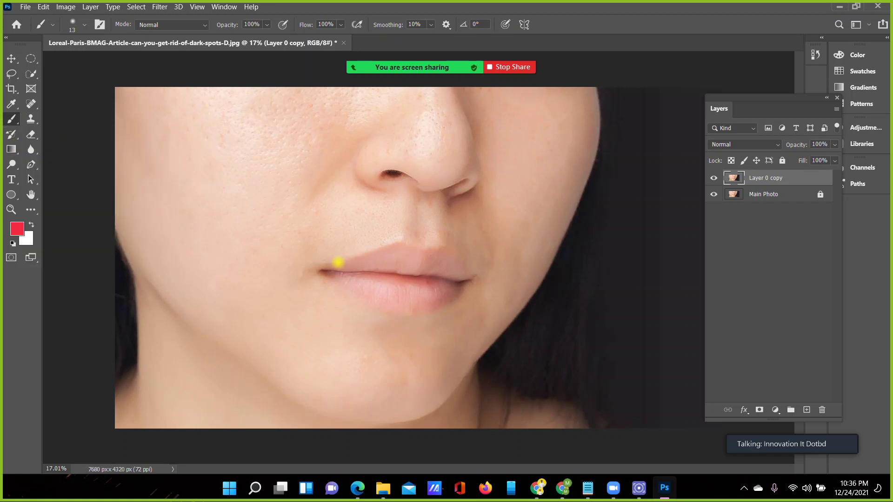
Zoom in closely on the lips, then back out to frame the whole mouth
{"action": "left_click", "coordinate": [11, 209]}
{"action": "left_click_drag", "start_coordinate": [397, 284], "coordinate": [422, 300]}
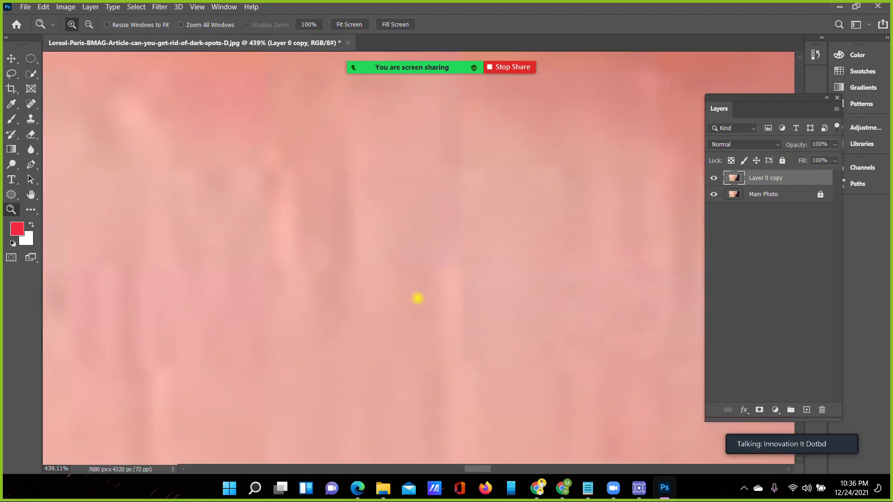
{"action": "left_click", "coordinate": [420, 299], "text": "alt"}
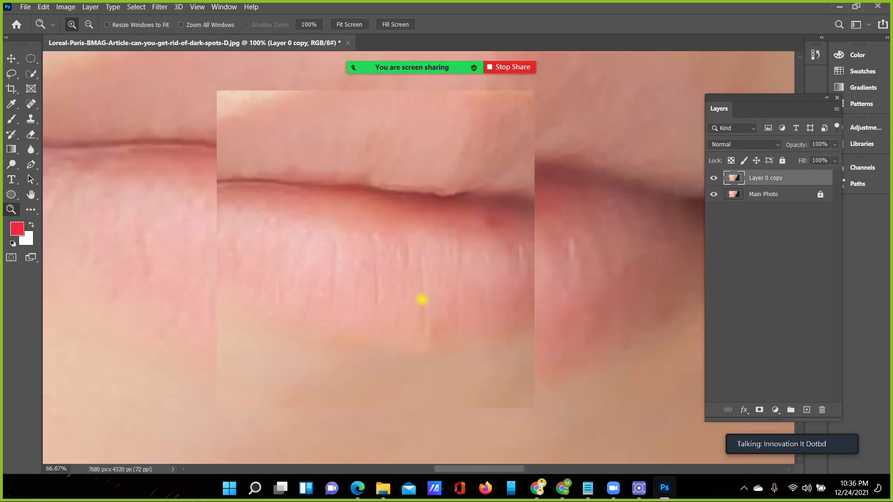
Pan the view around the mouth, select the Brush tool, and add a new empty Layer 1
{"action": "scroll", "coordinate": [456, 255], "scroll_direction": "up", "scroll_amount": 2}
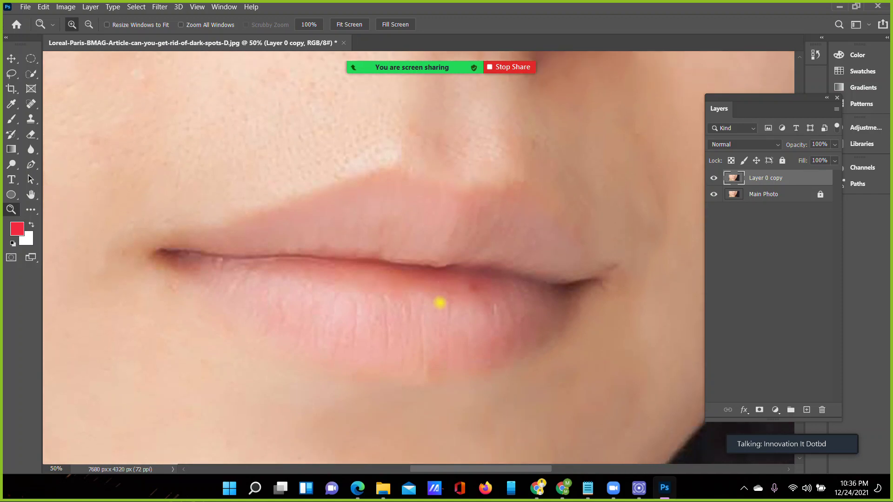
{"action": "scroll", "coordinate": [413, 239], "scroll_direction": "down", "scroll_amount": 2}
{"action": "scroll", "coordinate": [275, 238], "scroll_direction": "up", "scroll_amount": 2}
{"action": "scroll", "coordinate": [500, 242], "scroll_direction": "right", "scroll_amount": 3}
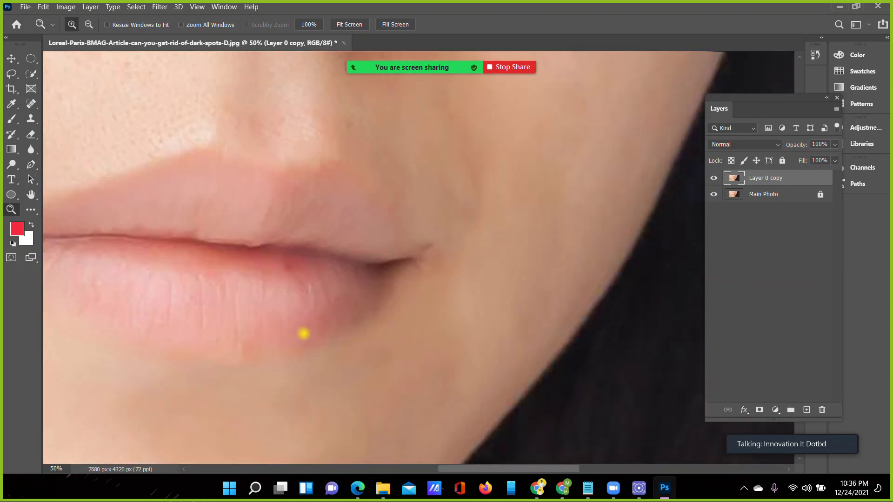
{"action": "scroll", "coordinate": [304, 334], "scroll_direction": "left", "scroll_amount": 2}
{"action": "scroll", "coordinate": [341, 269], "scroll_direction": "left", "scroll_amount": 1}
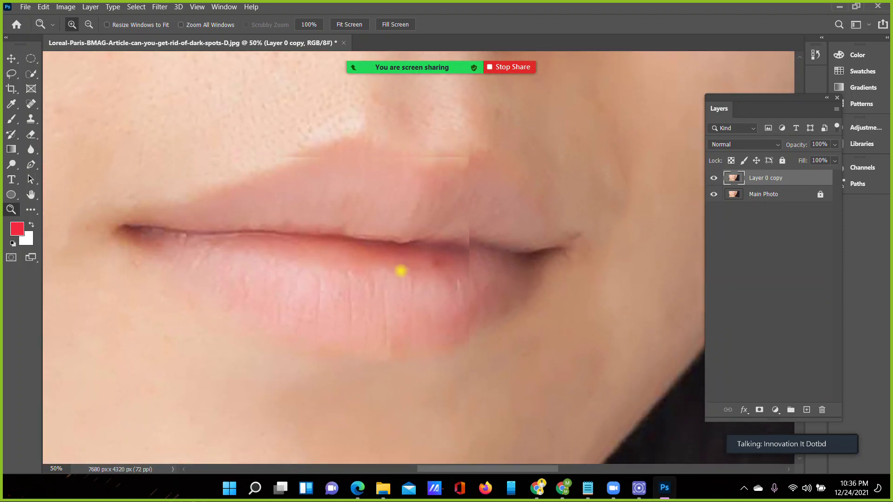
{"action": "scroll", "coordinate": [400, 272], "scroll_direction": "down", "scroll_amount": 1}
{"action": "scroll", "coordinate": [363, 305], "scroll_direction": "right", "scroll_amount": 1}
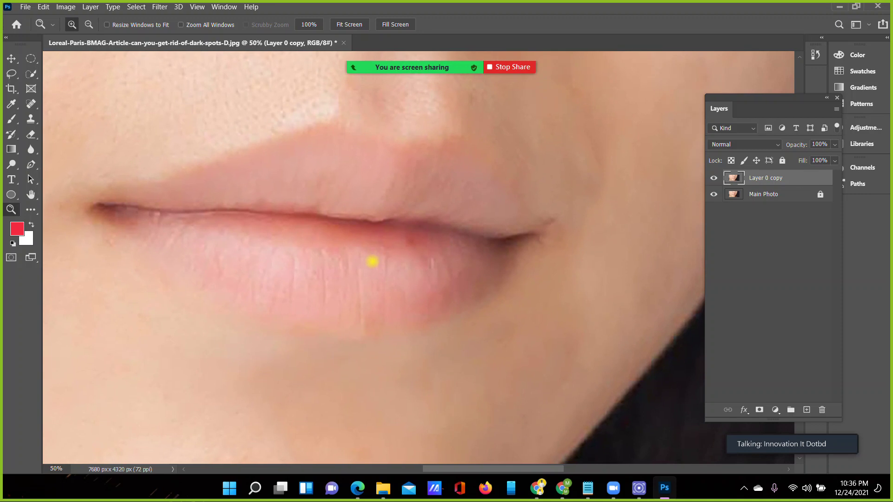
{"action": "scroll", "coordinate": [375, 265], "scroll_direction": "up", "scroll_amount": 1}
{"action": "scroll", "coordinate": [393, 269], "scroll_direction": "left", "scroll_amount": 1}
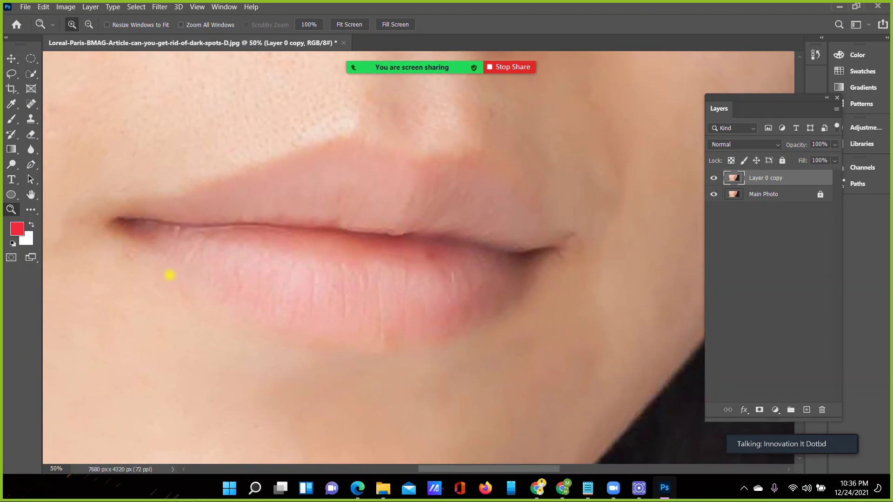
{"action": "left_click", "coordinate": [12, 120]}
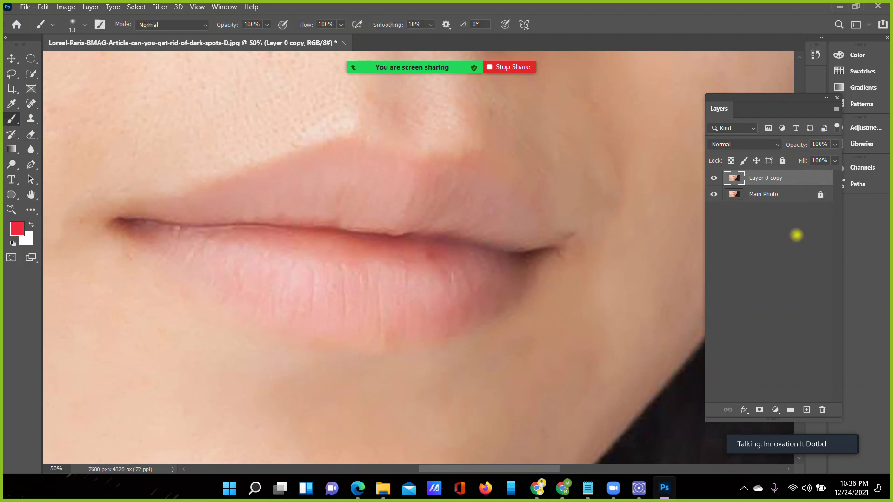
{"action": "left_click", "coordinate": [806, 409]}
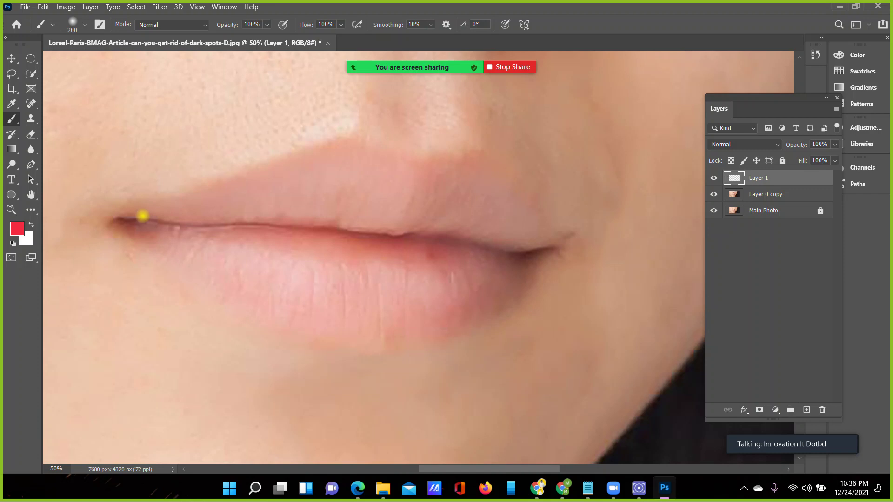
Set the foreground painting colour to magenta (ff01de)
{"action": "left_click", "coordinate": [17, 228]}
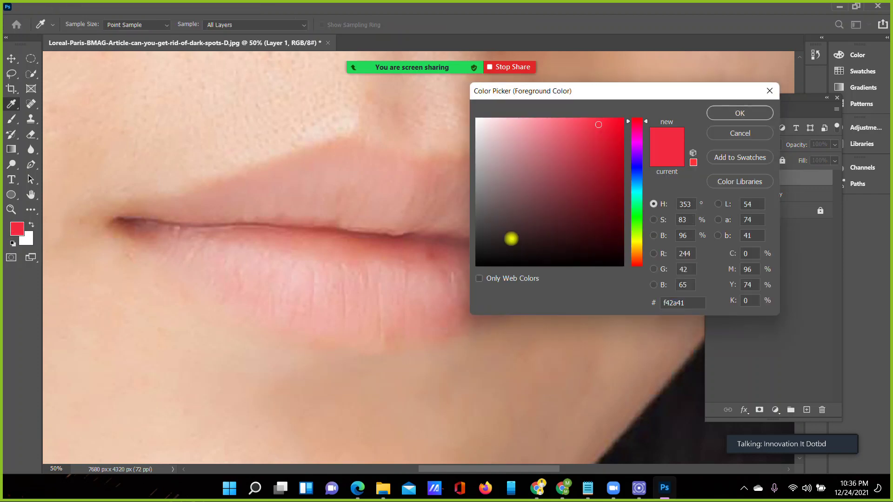
{"action": "mouse_move", "coordinate": [640, 160]}
{"action": "left_mouse_down"}
{"action": "mouse_move", "coordinate": [635, 183]}
{"action": "mouse_move", "coordinate": [638, 140]}
{"action": "left_mouse_up"}
{"action": "left_click", "coordinate": [623, 116]}
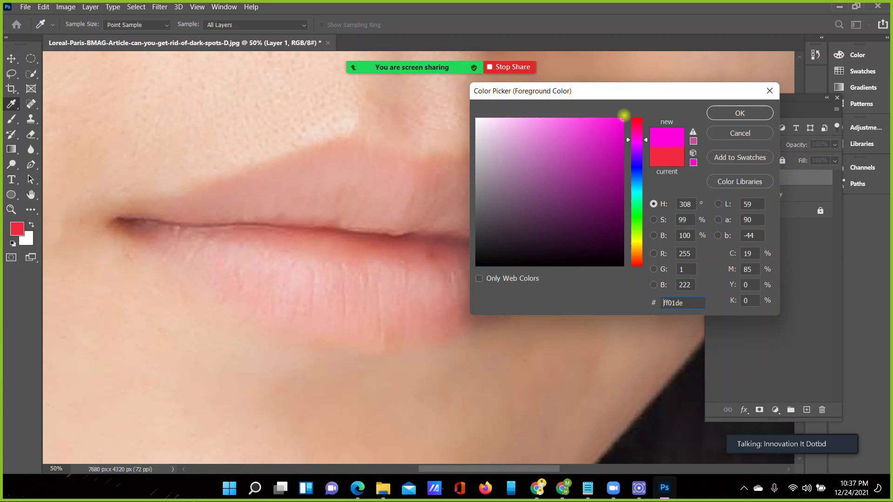
{"action": "left_click", "coordinate": [739, 113]}
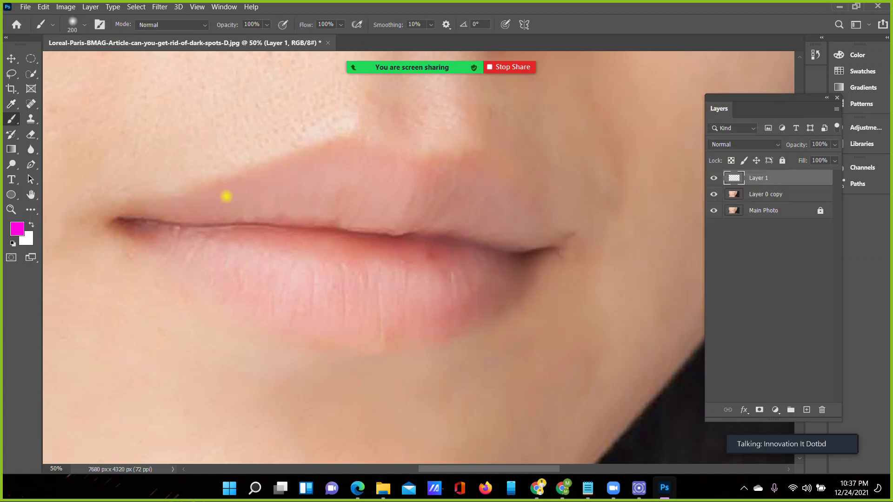
Brush solid magenta over the upper and lower lips on Layer 1, then fit the image
{"action": "mouse_move", "coordinate": [130, 222]}
{"action": "left_mouse_down"}
{"action": "mouse_move", "coordinate": [288, 176]}
{"action": "mouse_move", "coordinate": [431, 179]}
{"action": "mouse_move", "coordinate": [498, 201]}
{"action": "mouse_move", "coordinate": [534, 237]}
{"action": "mouse_move", "coordinate": [329, 207]}
{"action": "mouse_move", "coordinate": [189, 214]}
{"action": "mouse_move", "coordinate": [424, 195]}
{"action": "mouse_move", "coordinate": [474, 208]}
{"action": "mouse_move", "coordinate": [315, 190]}
{"action": "mouse_move", "coordinate": [173, 204]}
{"action": "mouse_move", "coordinate": [178, 212]}
{"action": "left_mouse_up"}
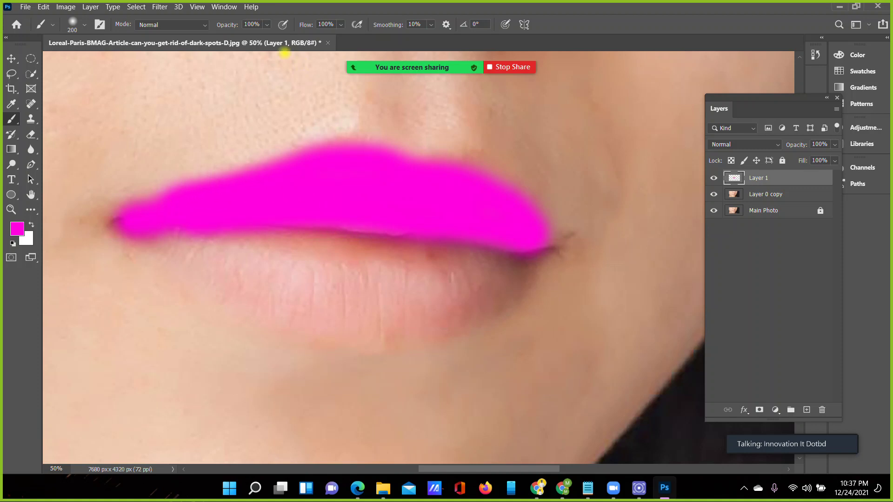
{"action": "left_click_drag", "start_coordinate": [115, 232], "coordinate": [126, 225]}
{"action": "left_click_drag", "start_coordinate": [118, 224], "coordinate": [156, 191]}
{"action": "mouse_move", "coordinate": [133, 235]}
{"action": "left_mouse_down"}
{"action": "mouse_move", "coordinate": [289, 311]}
{"action": "mouse_move", "coordinate": [370, 328]}
{"action": "mouse_move", "coordinate": [425, 329]}
{"action": "mouse_move", "coordinate": [475, 315]}
{"action": "mouse_move", "coordinate": [525, 276]}
{"action": "mouse_move", "coordinate": [536, 251]}
{"action": "mouse_move", "coordinate": [442, 301]}
{"action": "mouse_move", "coordinate": [339, 303]}
{"action": "mouse_move", "coordinate": [251, 279]}
{"action": "mouse_move", "coordinate": [167, 237]}
{"action": "mouse_move", "coordinate": [350, 272]}
{"action": "mouse_move", "coordinate": [500, 257]}
{"action": "mouse_move", "coordinate": [355, 289]}
{"action": "mouse_move", "coordinate": [243, 269]}
{"action": "mouse_move", "coordinate": [126, 230]}
{"action": "mouse_move", "coordinate": [145, 241]}
{"action": "mouse_move", "coordinate": [210, 247]}
{"action": "mouse_move", "coordinate": [464, 247]}
{"action": "mouse_move", "coordinate": [355, 255]}
{"action": "mouse_move", "coordinate": [406, 263]}
{"action": "mouse_move", "coordinate": [496, 253]}
{"action": "mouse_move", "coordinate": [494, 274]}
{"action": "mouse_move", "coordinate": [388, 309]}
{"action": "mouse_move", "coordinate": [464, 300]}
{"action": "left_mouse_up"}
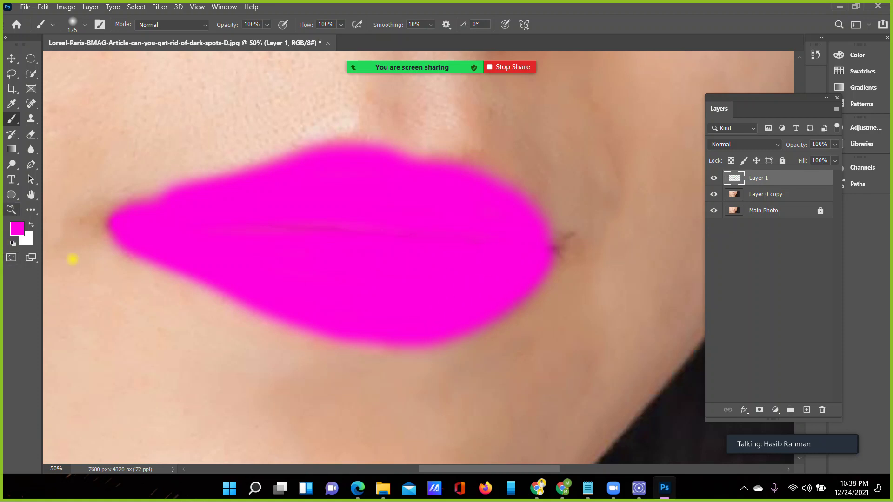
{"action": "key", "text": "ctrl+0"}
Set Layer 1's blend mode to Linear Burn so the lips turn natural pink
{"action": "key", "text": "v"}
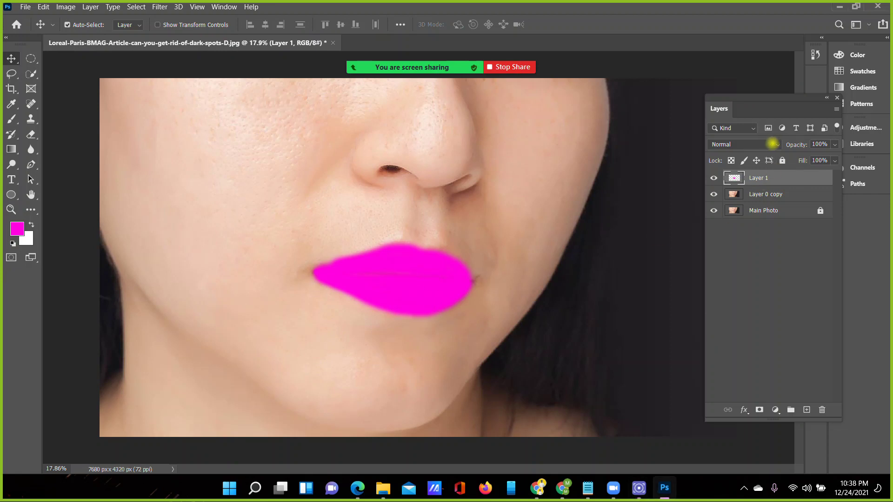
{"action": "left_click", "coordinate": [772, 143]}
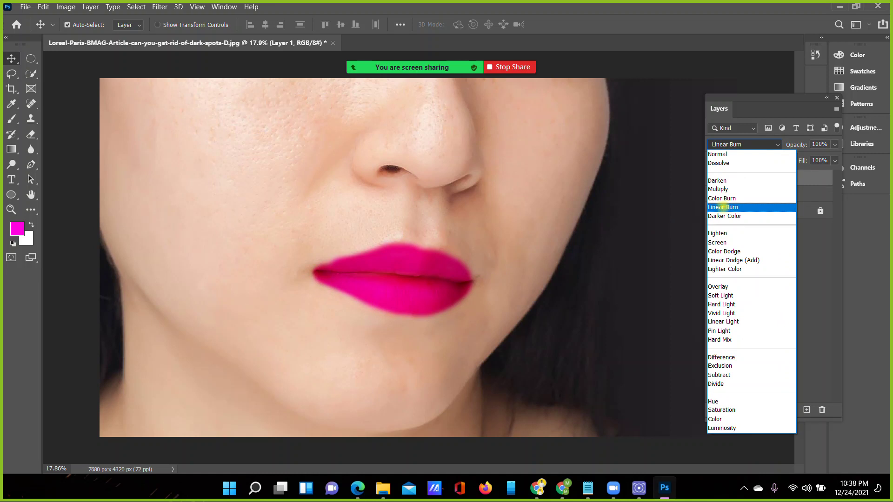
{"action": "left_click", "coordinate": [722, 207]}
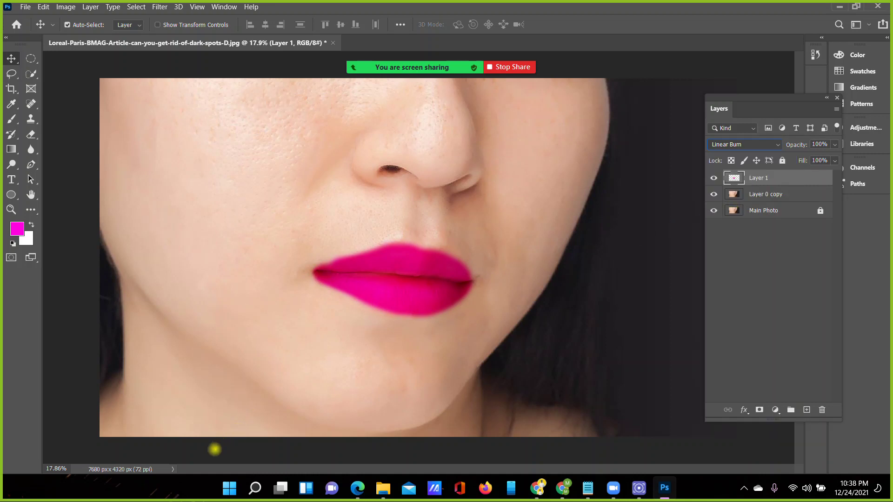
{"action": "key", "text": "z"}
{"action": "left_click", "coordinate": [414, 296]}
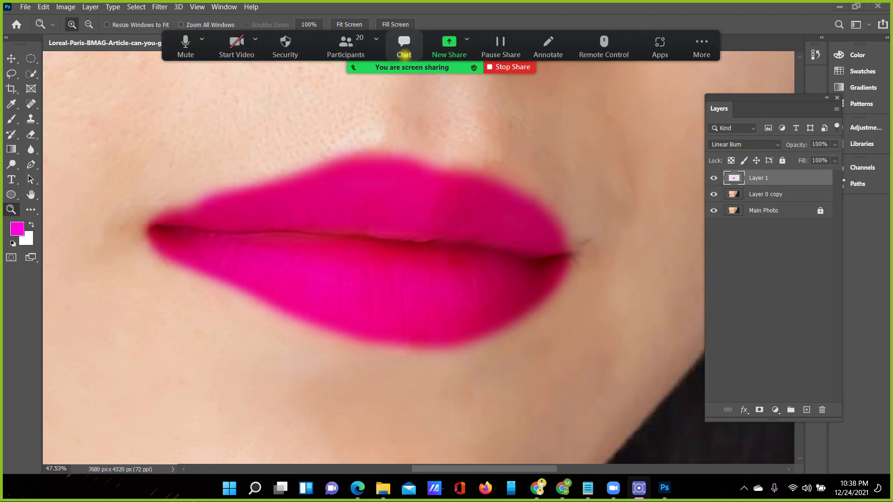
Use Mute All in Zoom's participants list, confirm it, and minimize the list
{"action": "left_click", "coordinate": [359, 43]}
{"action": "left_click", "coordinate": [754, 409]}
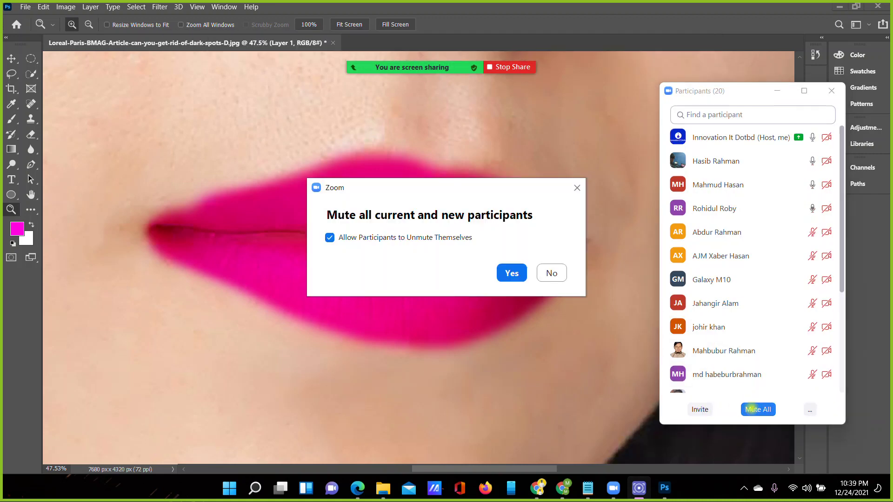
{"action": "left_click", "coordinate": [510, 272]}
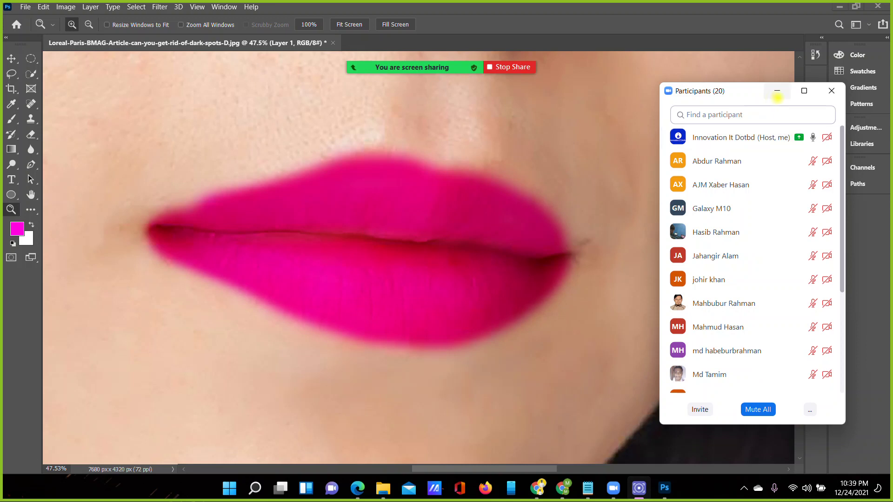
{"action": "left_click", "coordinate": [776, 91]}
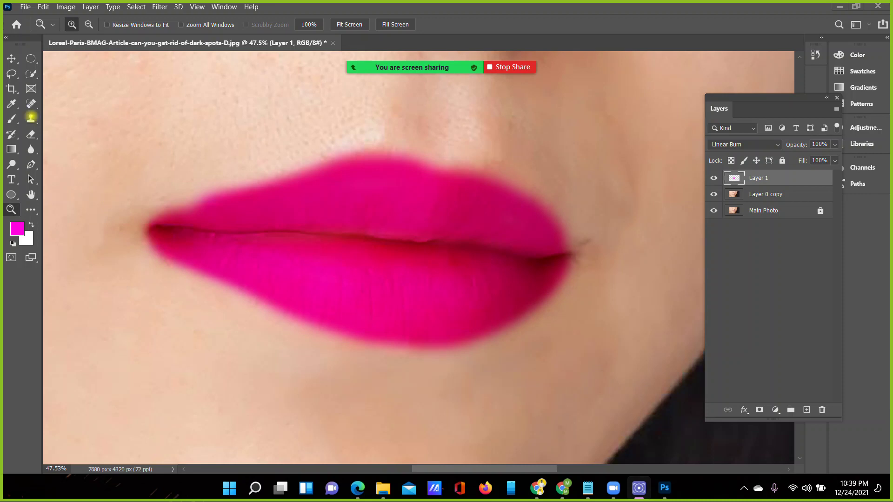
Trace a closed pen path around the left lip corner
{"action": "key", "text": "v"}
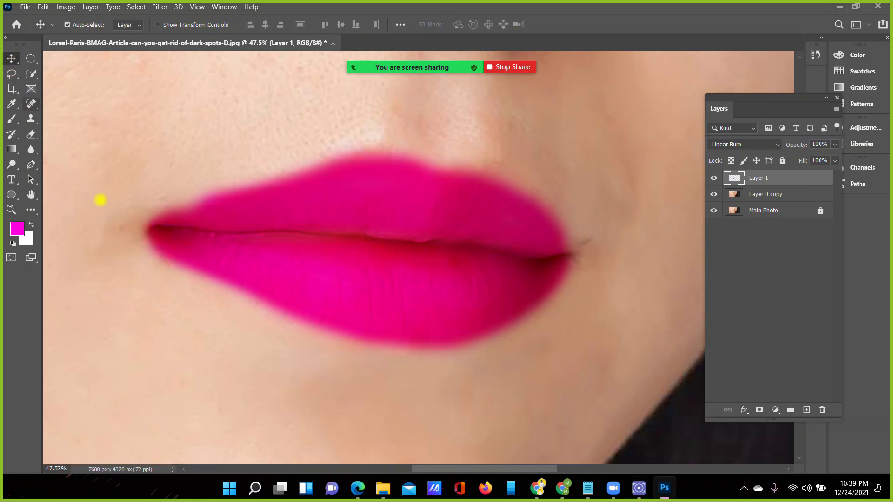
{"action": "key", "text": "p"}
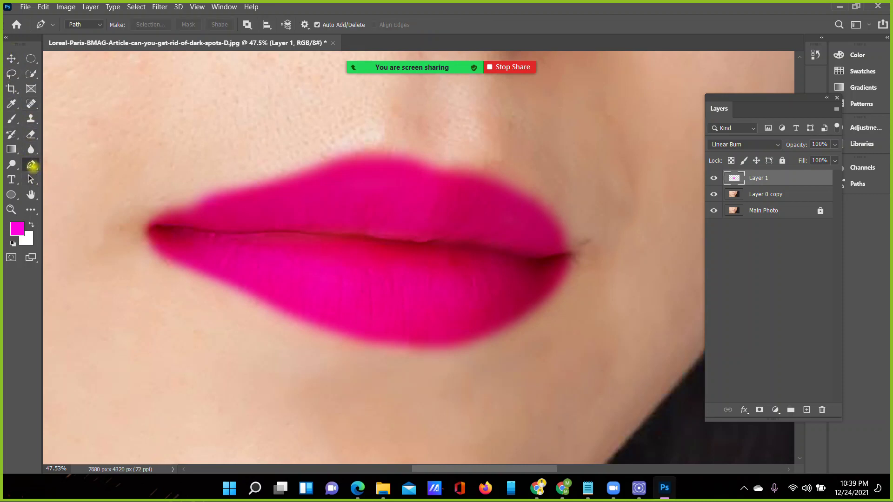
{"action": "left_click", "coordinate": [146, 224]}
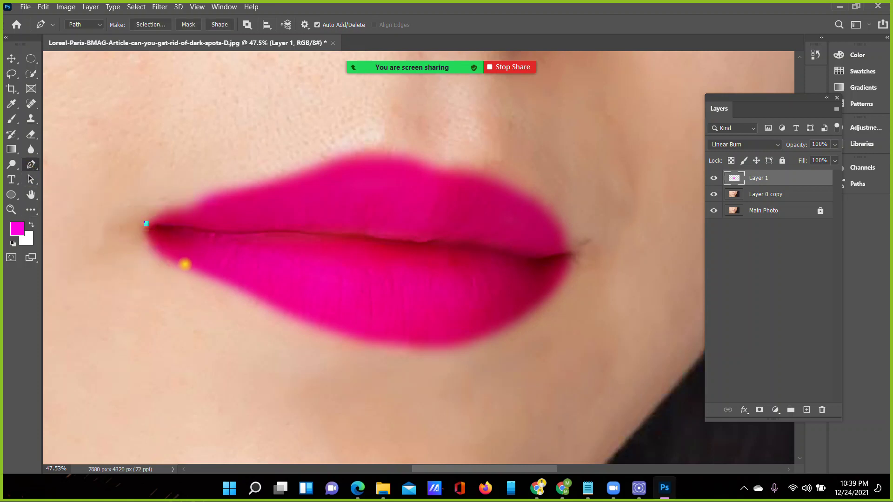
{"action": "mouse_move", "coordinate": [188, 268]}
{"action": "left_mouse_down"}
{"action": "mouse_move", "coordinate": [222, 284]}
{"action": "mouse_move", "coordinate": [177, 254]}
{"action": "left_mouse_up"}
{"action": "key", "text": "Escape"}
{"action": "left_click", "coordinate": [143, 226]}
{"action": "mouse_move", "coordinate": [189, 271]}
{"action": "left_mouse_down"}
{"action": "mouse_move", "coordinate": [211, 276]}
{"action": "mouse_move", "coordinate": [210, 285]}
{"action": "mouse_move", "coordinate": [197, 279]}
{"action": "mouse_move", "coordinate": [209, 287]}
{"action": "left_mouse_up"}
{"action": "left_click", "coordinate": [192, 308]}
{"action": "left_click", "coordinate": [118, 357]}
{"action": "left_click", "coordinate": [87, 275]}
{"action": "left_click", "coordinate": [93, 207]}
{"action": "left_click", "coordinate": [111, 202]}
{"action": "left_click", "coordinate": [144, 225]}
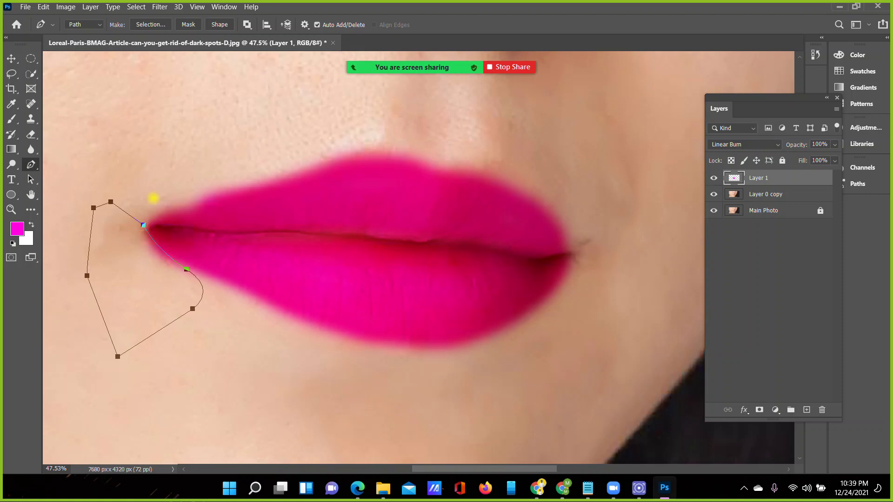
Make a selection from the path with no feathering, deselect it, and add a layer mask to the lip layer
{"action": "right_click", "coordinate": [122, 264]}
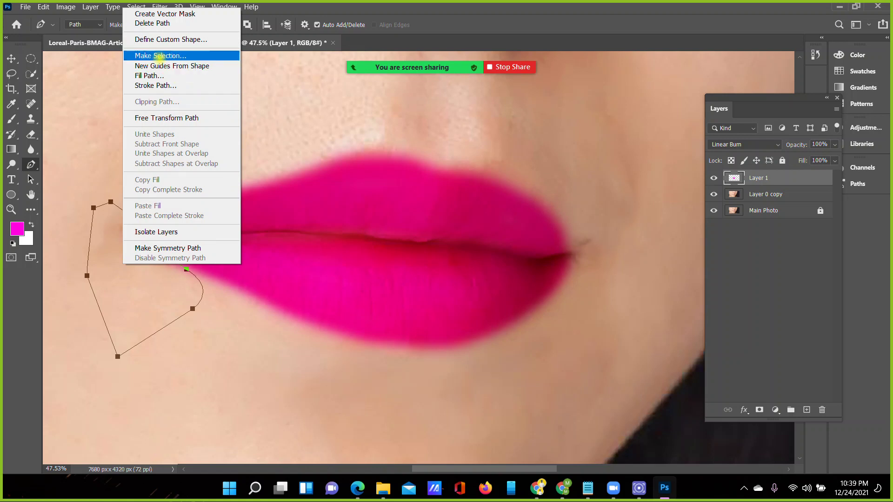
{"action": "left_click", "coordinate": [159, 56]}
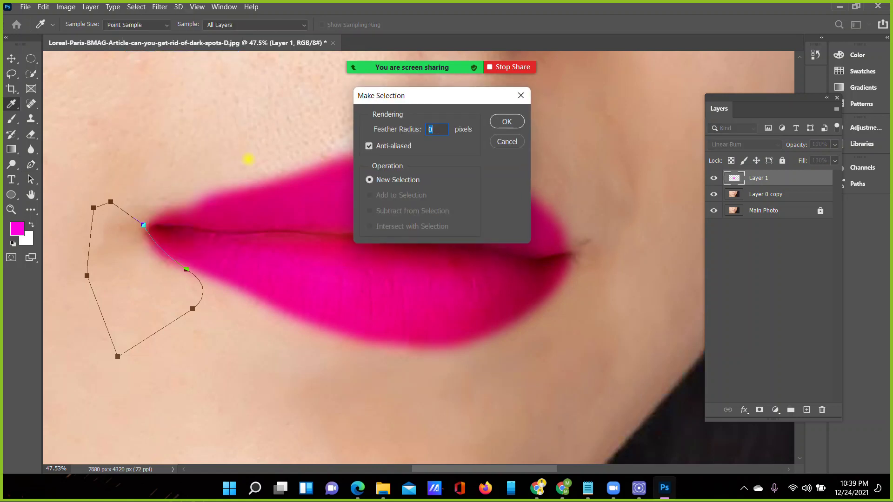
{"action": "left_click", "coordinate": [506, 121]}
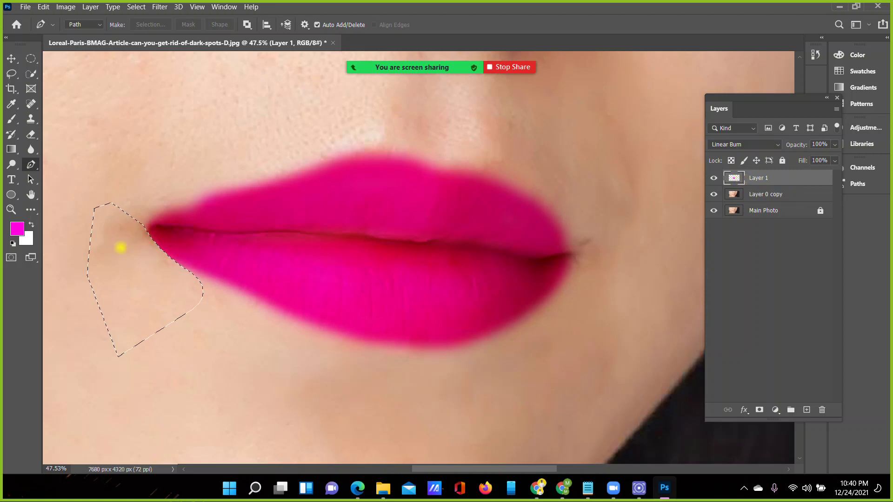
{"action": "key", "text": "ctrl+d"}
{"action": "key", "text": "ctrl+z"}
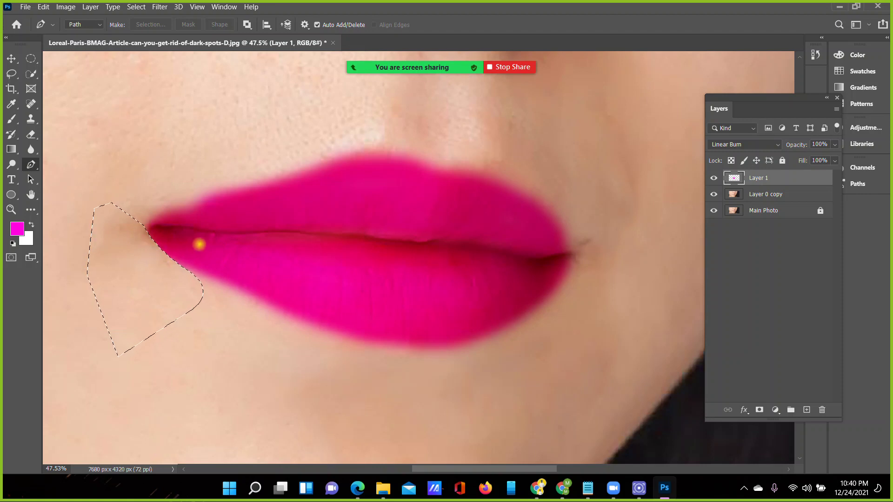
{"action": "key", "text": "ctrl+d"}
{"action": "key", "text": "ctrl+shift+d"}
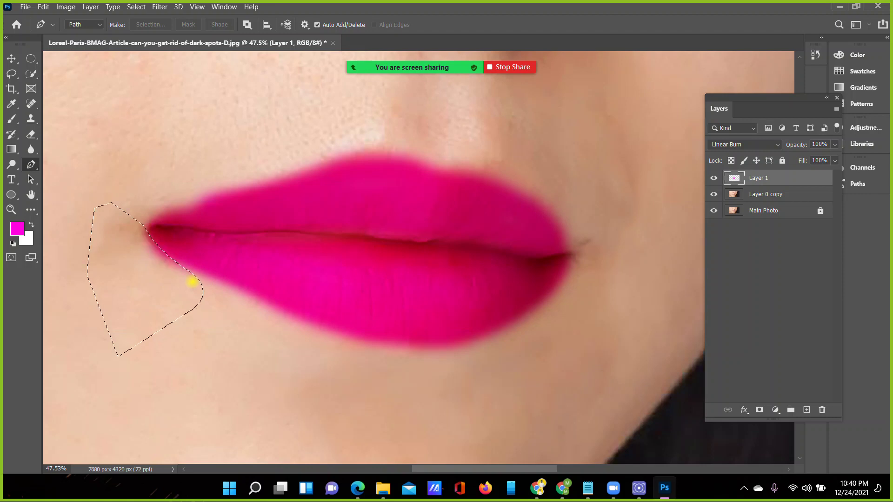
{"action": "key", "text": "ctrl+d"}
{"action": "left_click", "coordinate": [12, 58]}
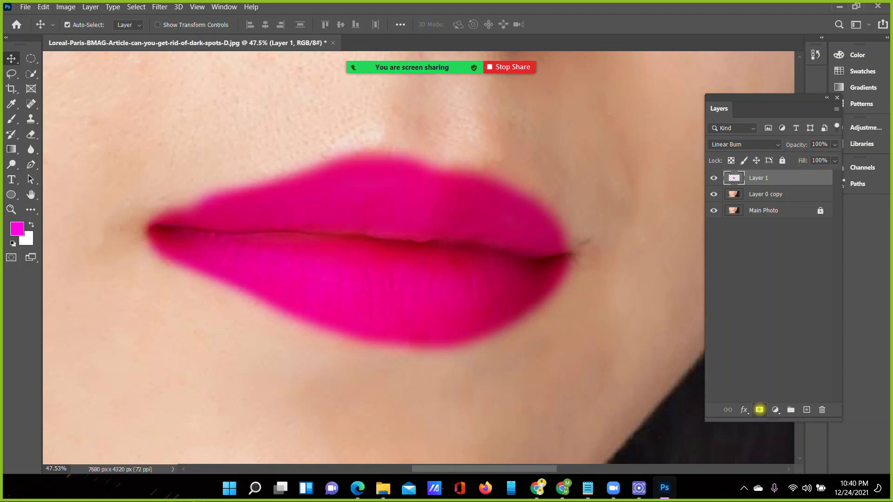
{"action": "left_click", "coordinate": [759, 410]}
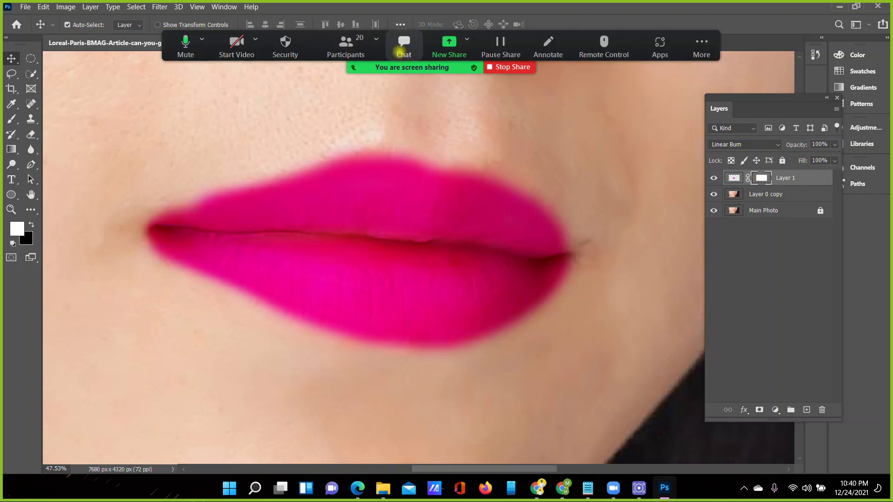
Mute the one remaining unmuted Zoom participant and minimize the participants list
{"action": "left_click", "coordinate": [345, 42]}
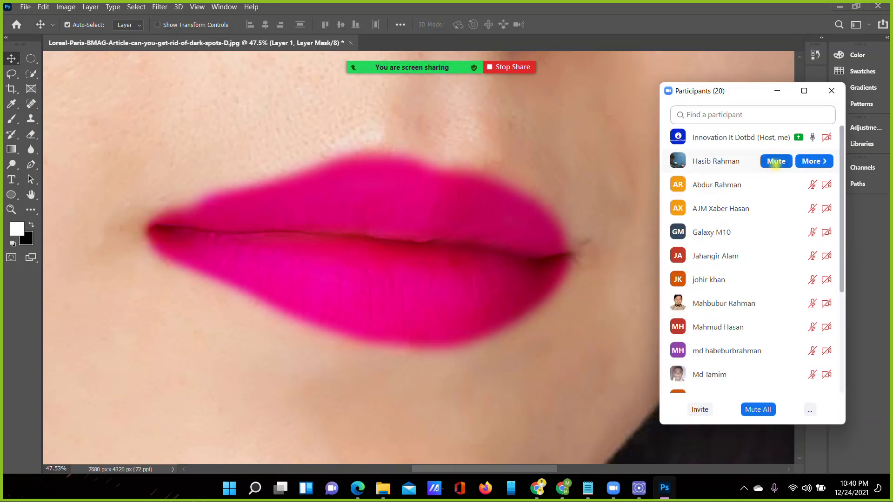
{"action": "left_click", "coordinate": [776, 161]}
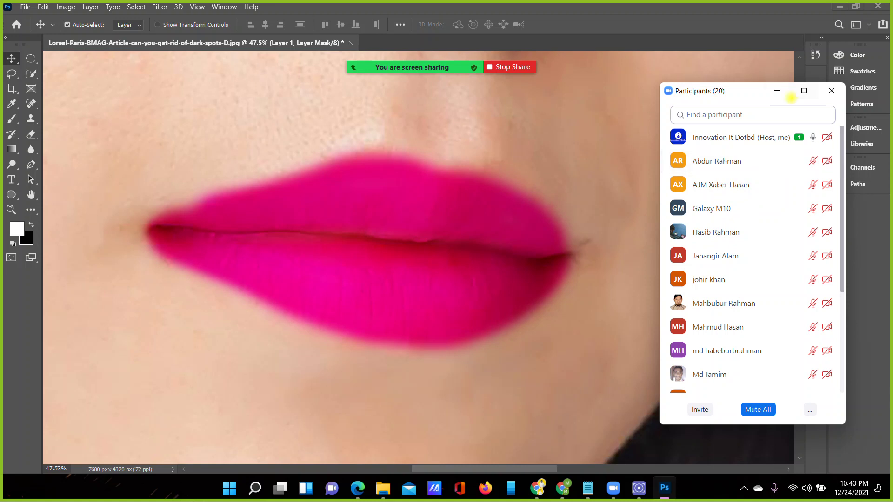
{"action": "left_click", "coordinate": [777, 90]}
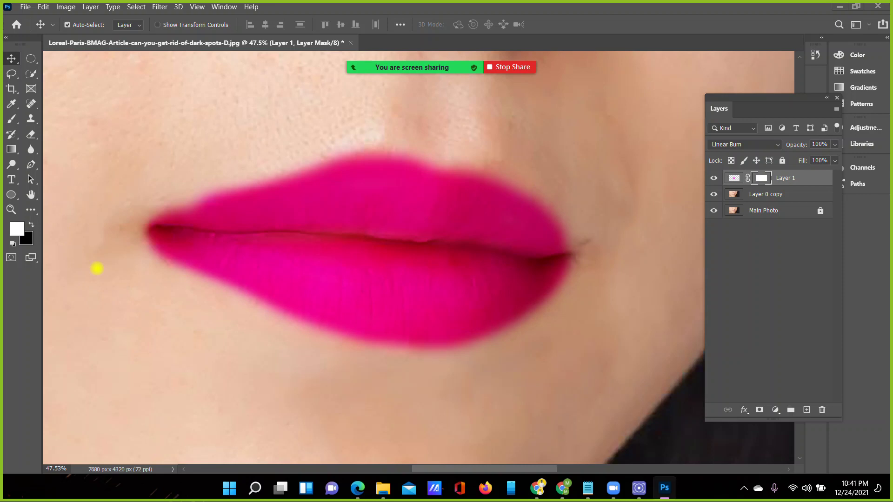
Switch to the Brush tool and review the background and foreground colours in the Color Picker
{"action": "left_click_drag", "start_coordinate": [159, 243], "coordinate": [264, 264]}
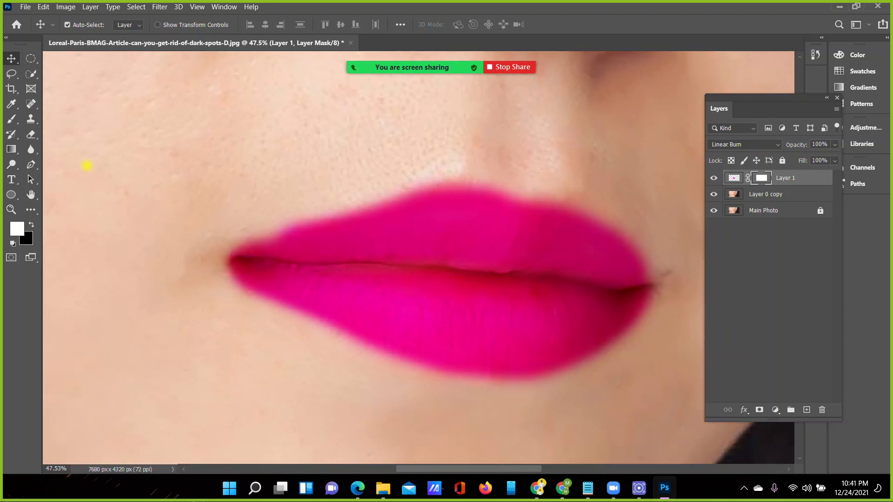
{"action": "key", "text": "b"}
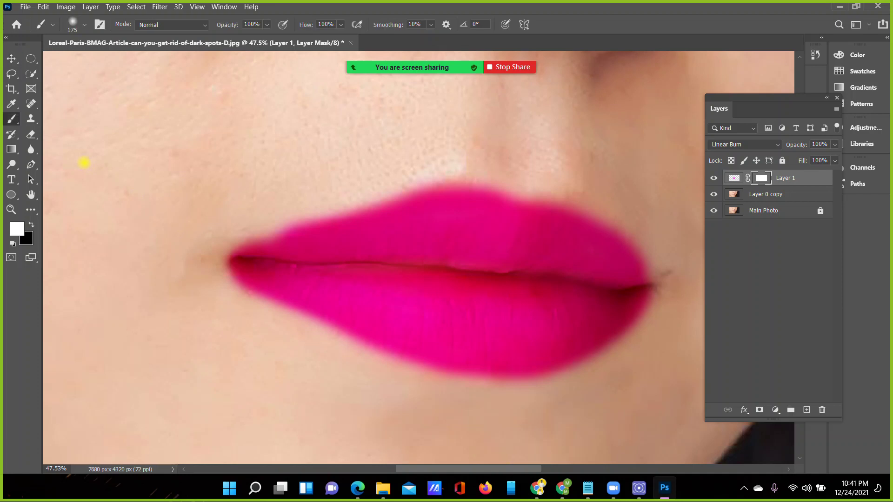
{"action": "left_click", "coordinate": [26, 239]}
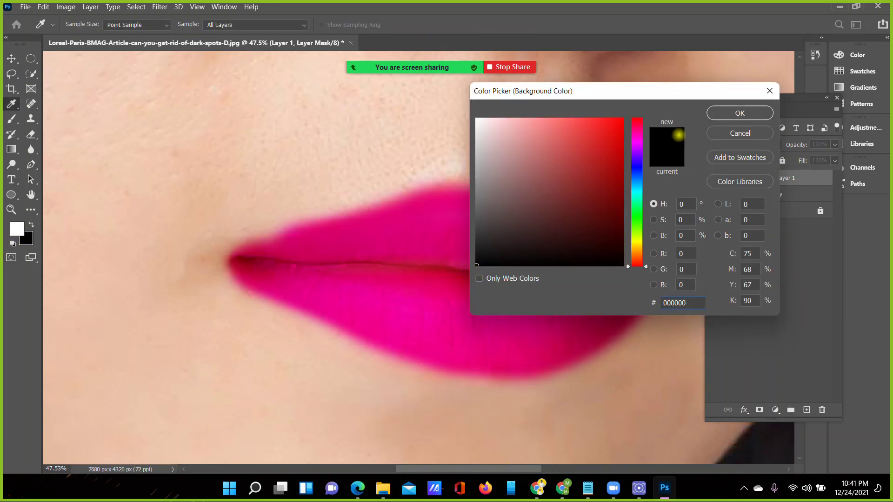
{"action": "left_click", "coordinate": [722, 111]}
{"action": "left_click", "coordinate": [15, 228]}
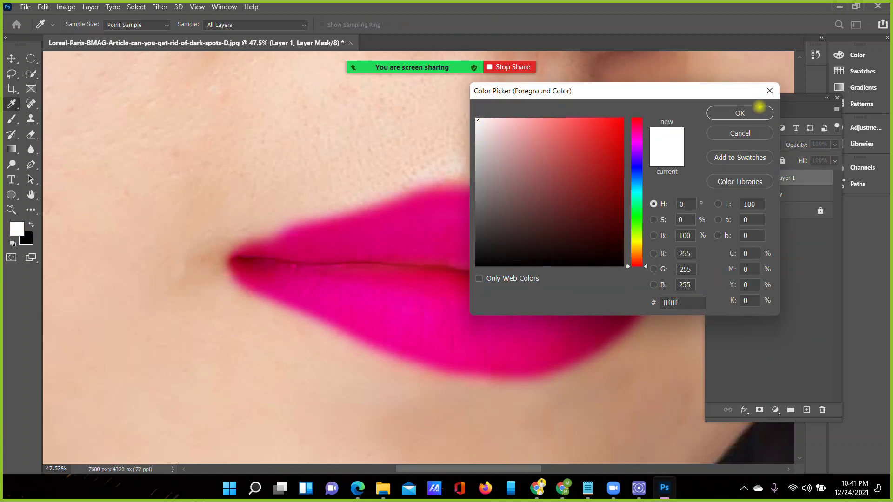
{"action": "left_click", "coordinate": [759, 108]}
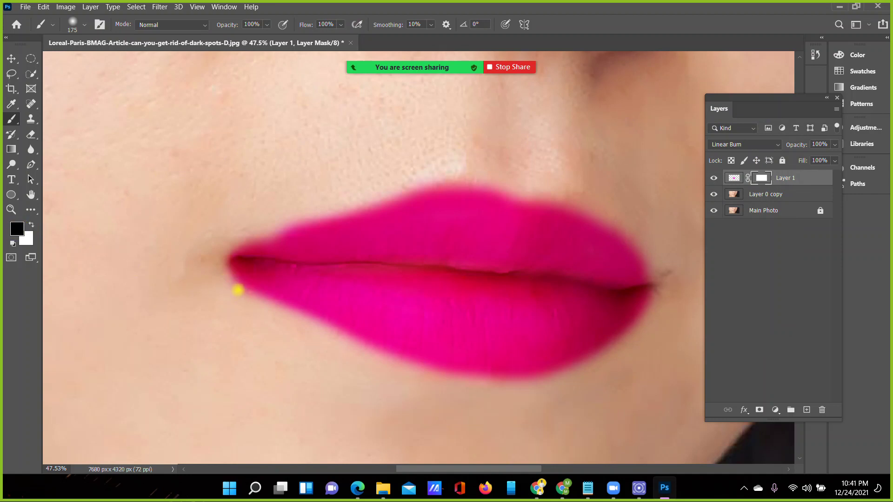
Zoom in on the lips, shrink the brush to 60 px, and target Layer 1's pixels
{"action": "key", "text": "ctrl+plus"}
{"action": "key", "text": "ctrl+plus"}
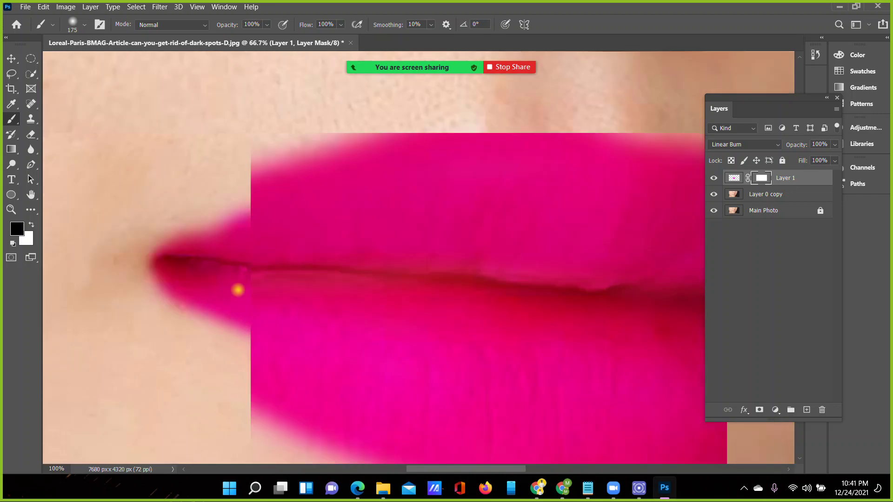
{"action": "key", "text": "ctrl+plus"}
{"action": "key", "text": "ctrl+minus"}
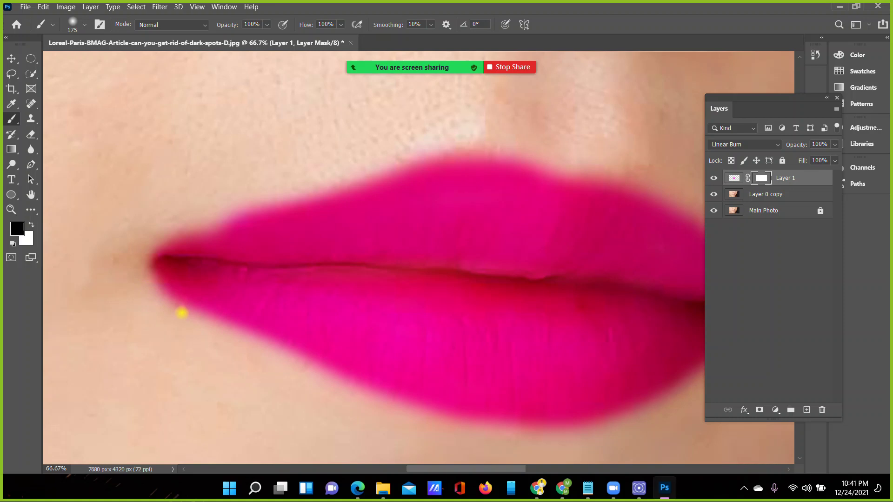
{"action": "key", "text": "bracketleft"}
{"action": "key", "text": "bracketleft"}
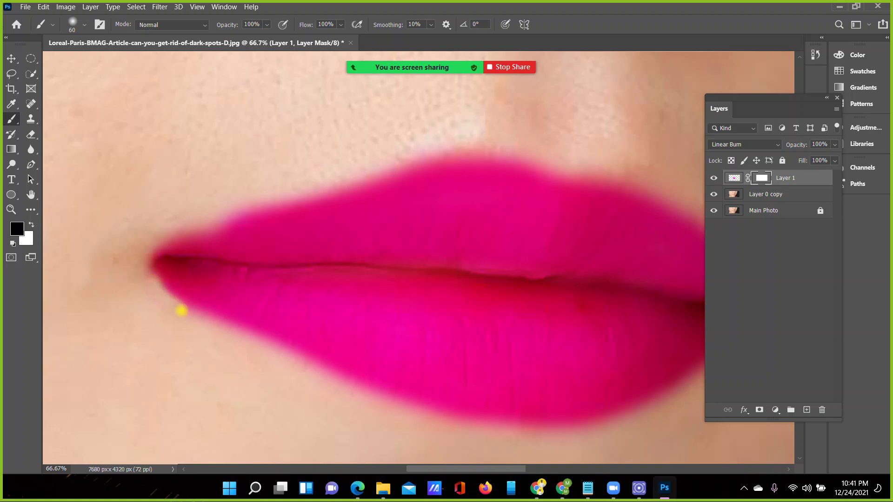
{"action": "key", "text": "ctrl+2"}
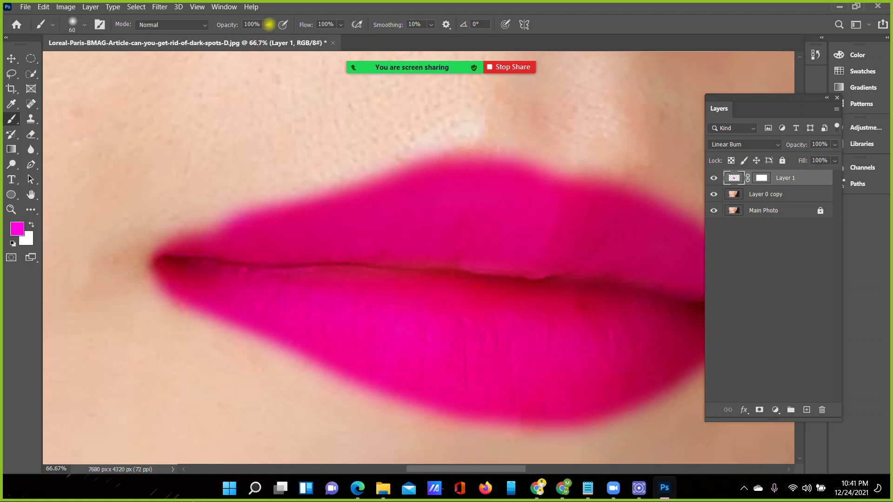
Set brush opacity 67% and flow 75%, then dab magenta below the left lip corner
{"action": "left_click", "coordinate": [267, 24]}
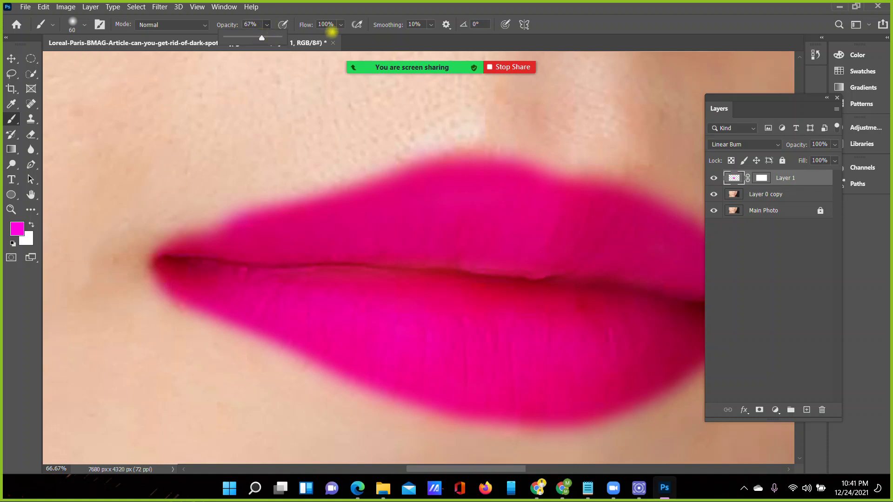
{"action": "left_click", "coordinate": [341, 25]}
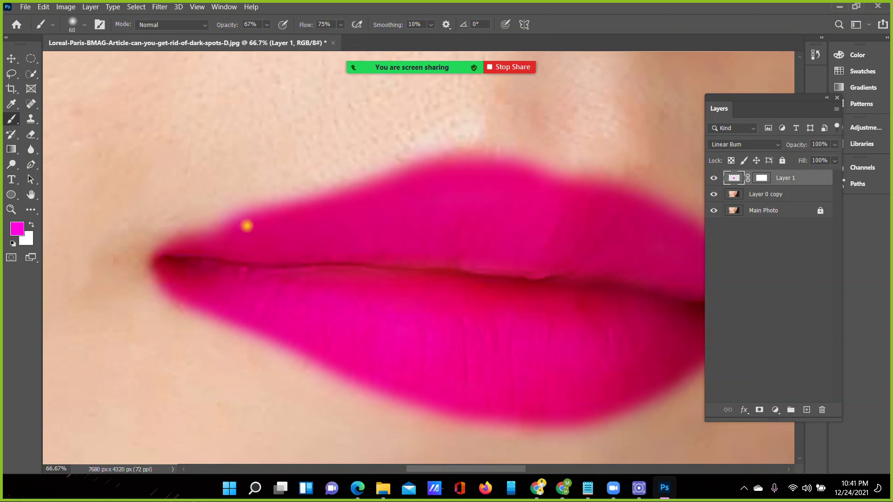
{"action": "left_click_drag", "start_coordinate": [148, 274], "coordinate": [153, 287]}
Paint black on Layer 1's mask to remove pink overspill along the upper lip
{"action": "left_click", "coordinate": [17, 229]}
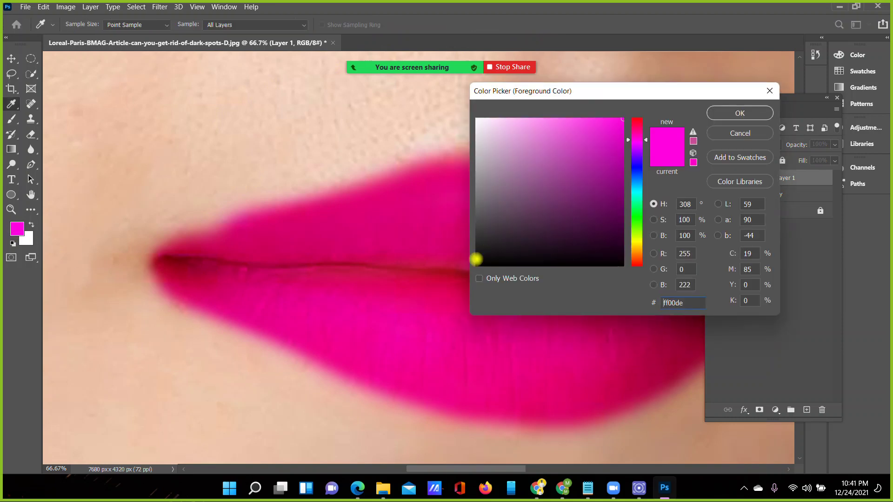
{"action": "left_click_drag", "start_coordinate": [482, 253], "coordinate": [456, 279]}
{"action": "left_click", "coordinate": [716, 113]}
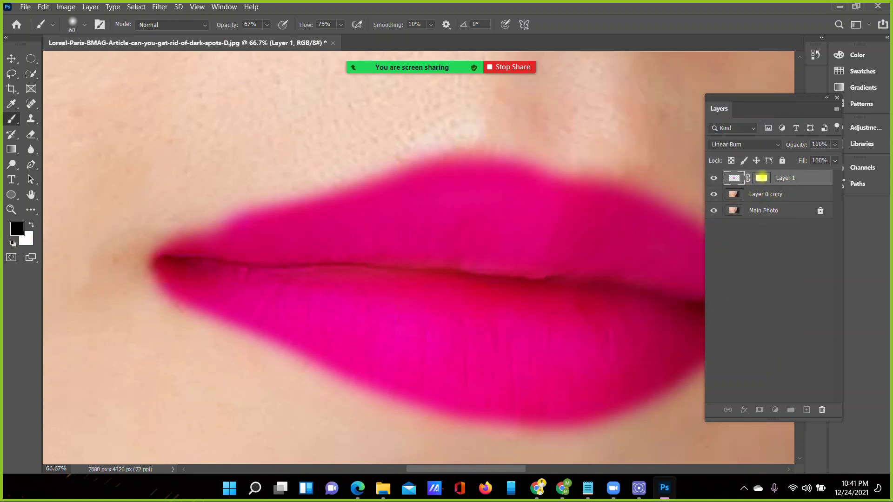
{"action": "left_click", "coordinate": [761, 178]}
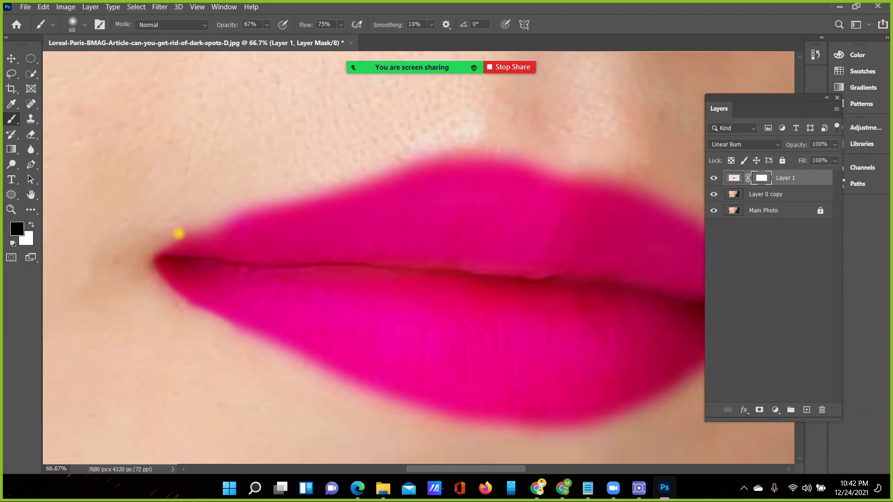
{"action": "left_click_drag", "start_coordinate": [222, 220], "coordinate": [295, 197]}
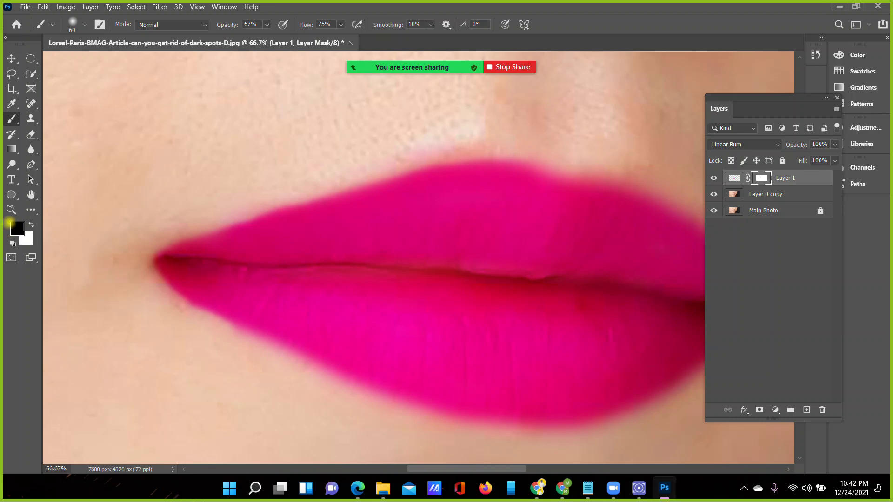
{"action": "left_click", "coordinate": [11, 209]}
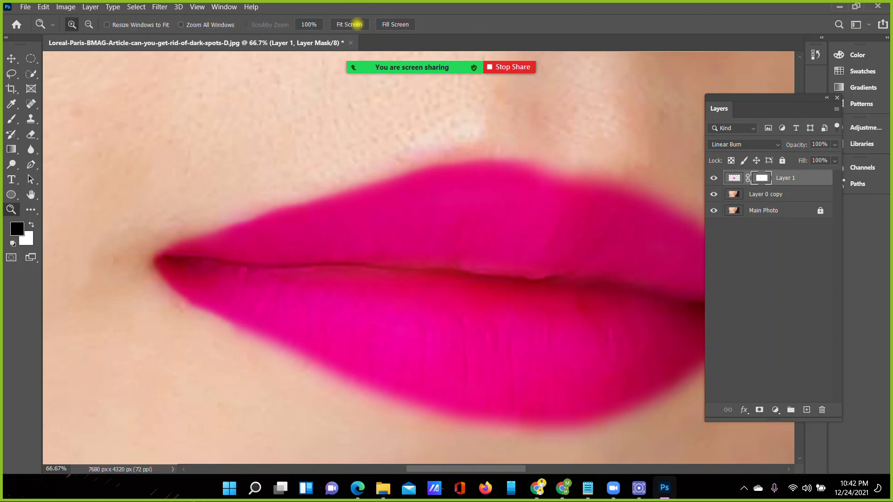
Fit the face on screen, zoom into the lower lip, then fit the screen again
{"action": "left_click", "coordinate": [356, 24]}
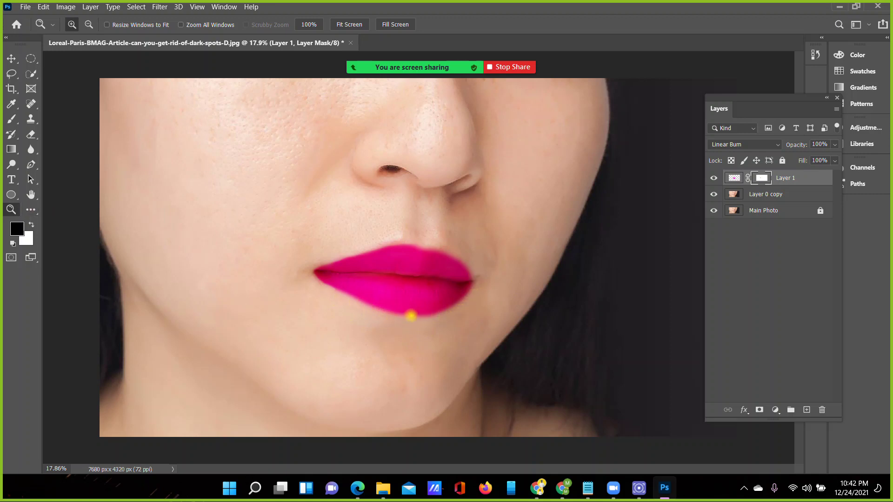
{"action": "left_click", "coordinate": [399, 316]}
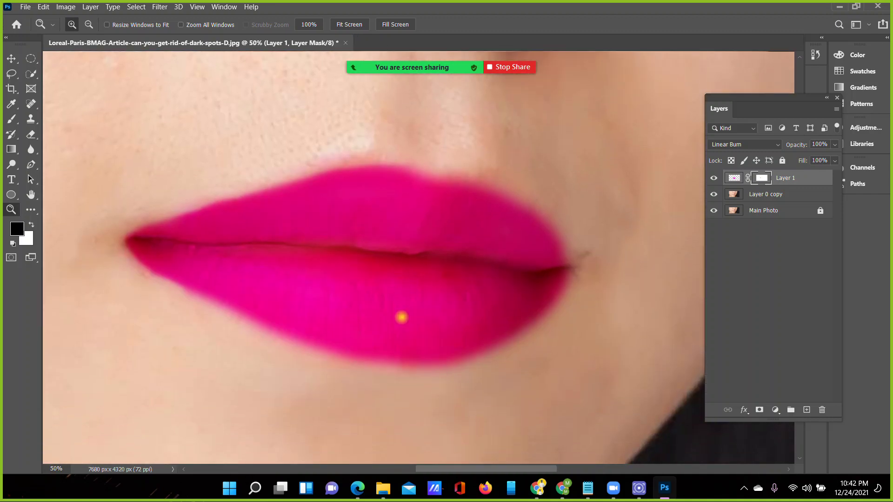
{"action": "key", "text": "b"}
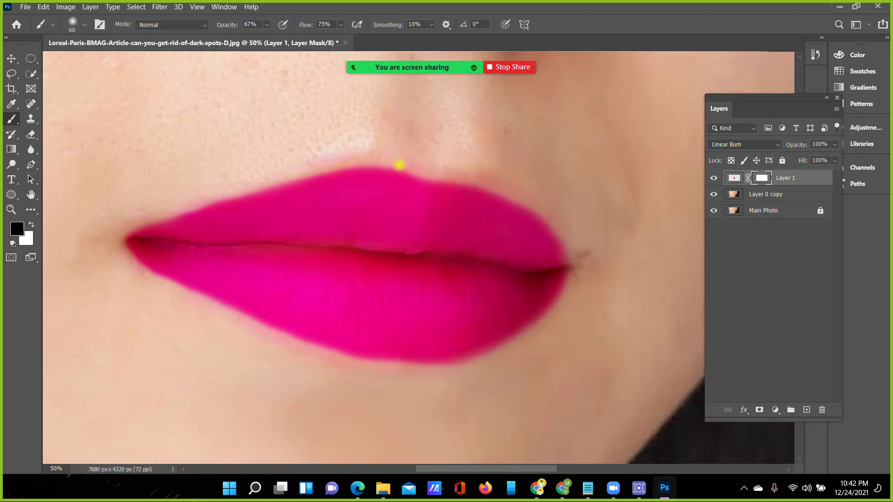
{"action": "left_click", "coordinate": [10, 209]}
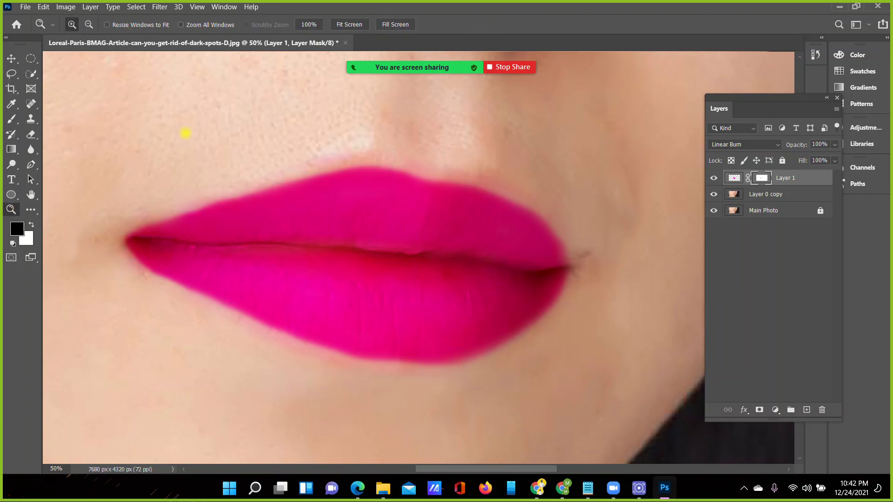
{"action": "left_click", "coordinate": [344, 24]}
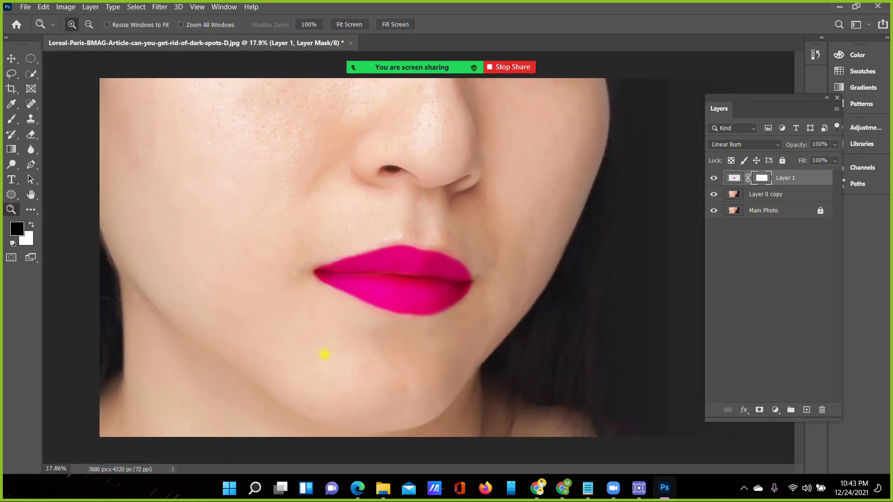
{"action": "left_click", "coordinate": [12, 59]}
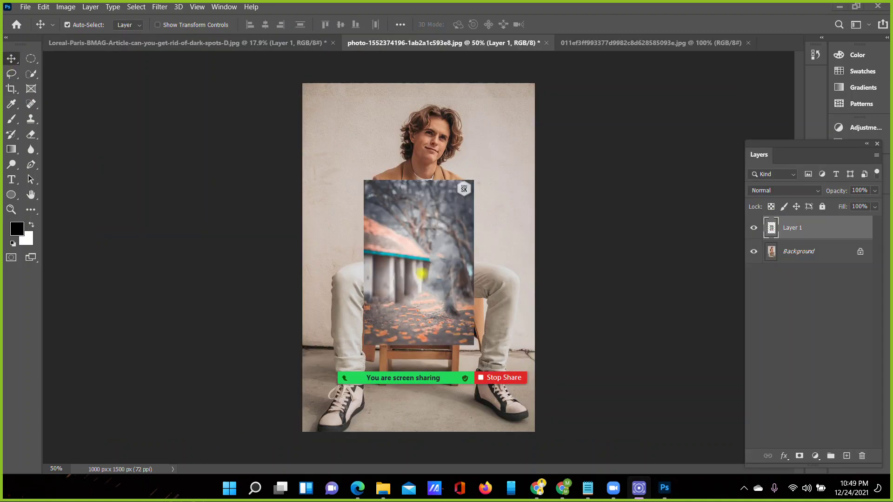
Unlock the seated-man background as Layer 0, dismissing the Layer Style dialog unchanged
{"action": "left_click_drag", "start_coordinate": [413, 222], "coordinate": [417, 248]}
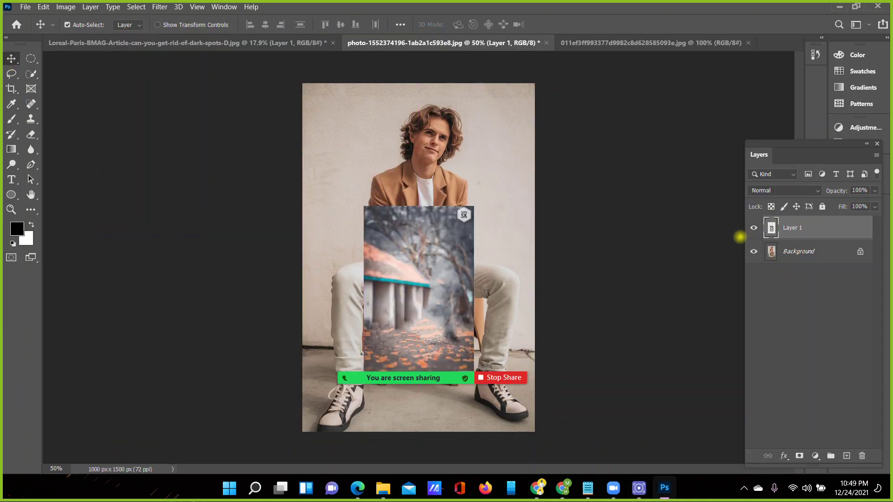
{"action": "mouse_move", "coordinate": [790, 153]}
{"action": "left_mouse_down"}
{"action": "mouse_move", "coordinate": [752, 85]}
{"action": "mouse_move", "coordinate": [758, 70]}
{"action": "left_mouse_up"}
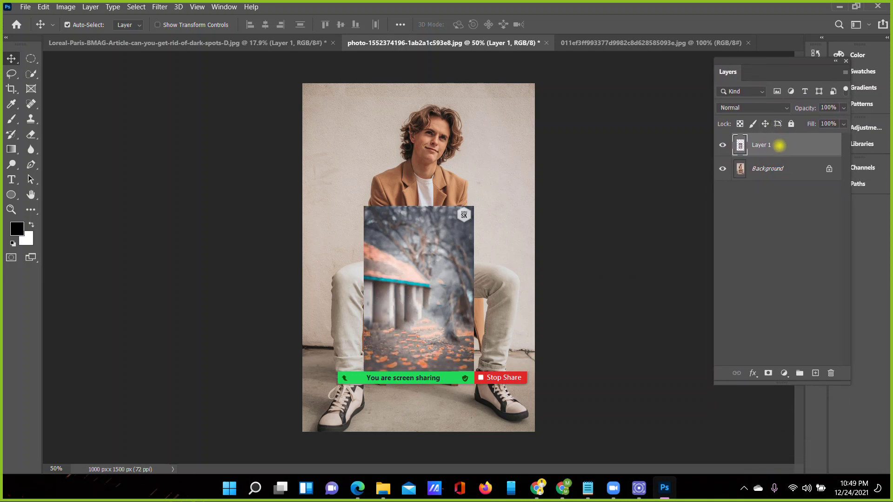
{"action": "left_click_drag", "start_coordinate": [778, 144], "coordinate": [781, 173]}
{"action": "left_click", "coordinate": [827, 170]}
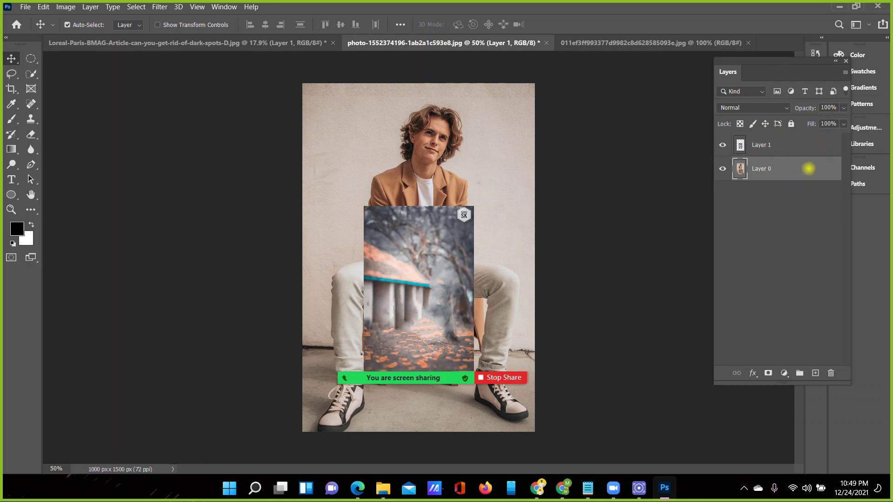
{"action": "double_click", "coordinate": [725, 175]}
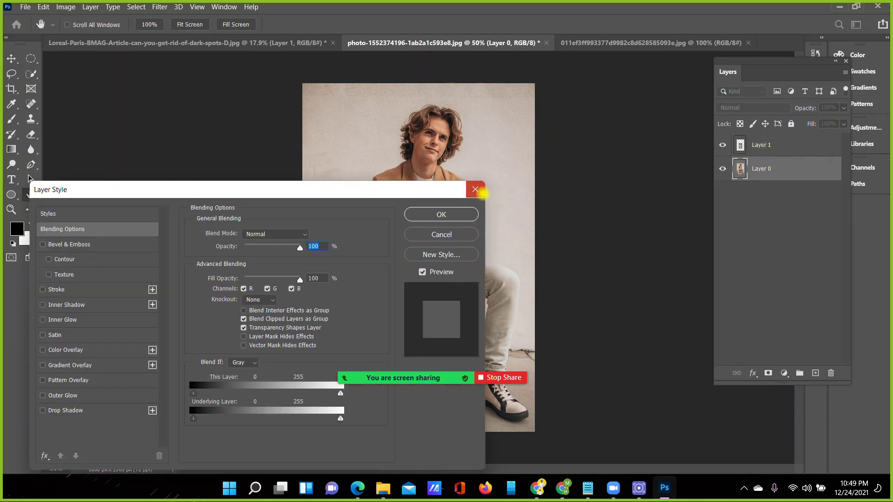
{"action": "left_click", "coordinate": [481, 191]}
Drag the house-and-trees Layer 1 beneath Layer 0 and hide the portrait
{"action": "left_click", "coordinate": [783, 145]}
{"action": "left_click_drag", "start_coordinate": [784, 144], "coordinate": [774, 178]}
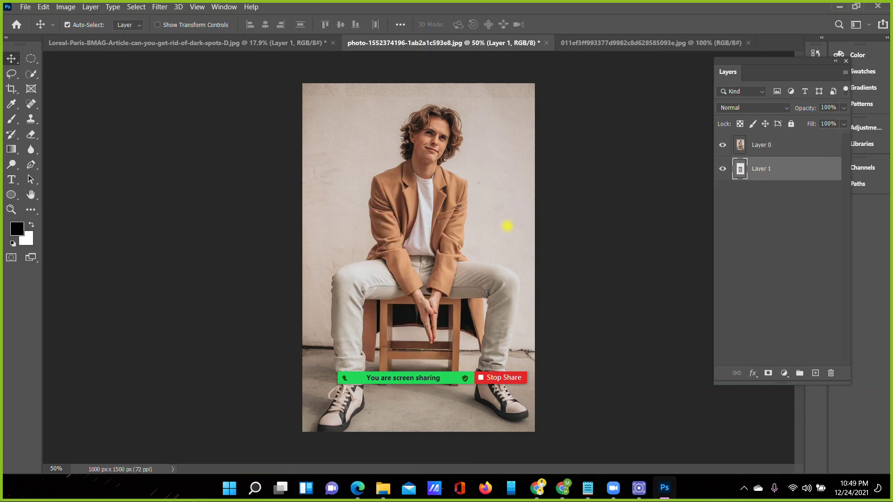
{"action": "left_click", "coordinate": [723, 145]}
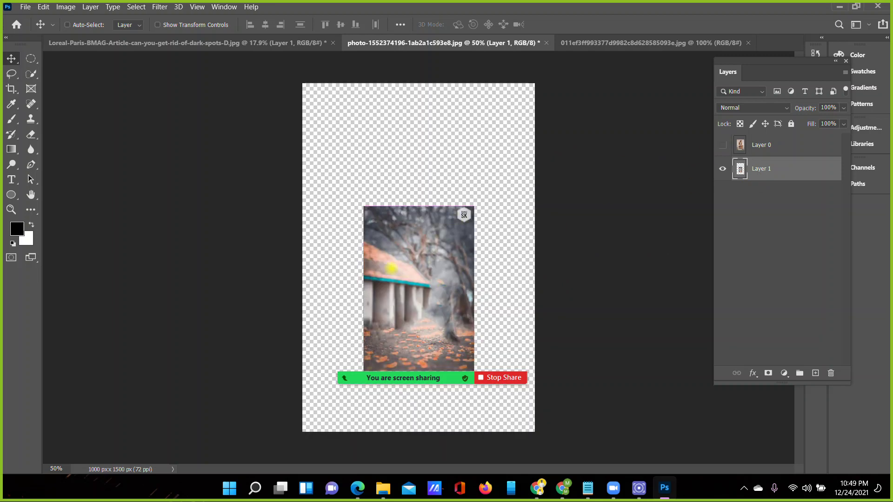
Free-transform the house-and-trees layer to fill the canvas, then show the portrait again
{"action": "key", "text": "ctrl+t"}
{"action": "left_click_drag", "start_coordinate": [367, 205], "coordinate": [293, 75]}
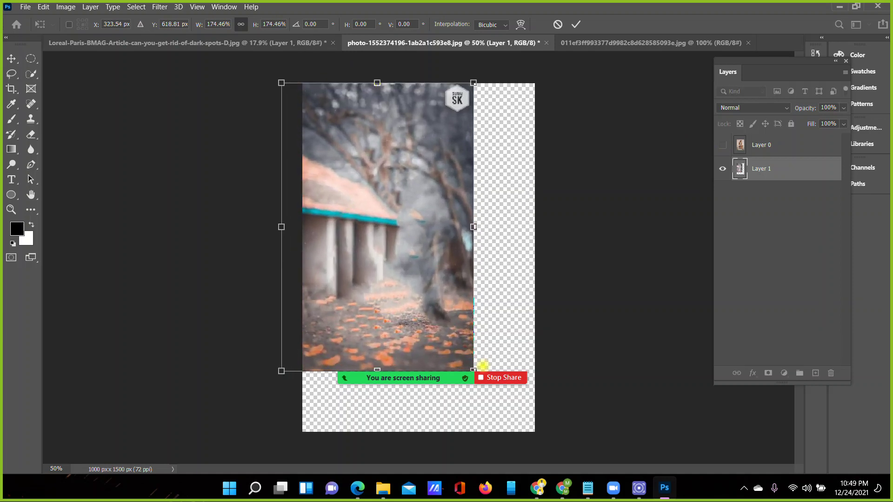
{"action": "left_click_drag", "start_coordinate": [473, 371], "coordinate": [569, 439]}
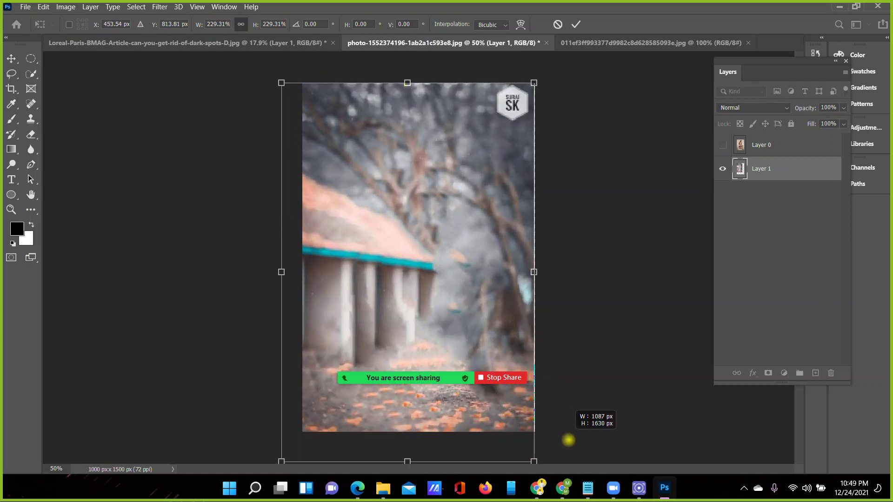
{"action": "left_click_drag", "start_coordinate": [443, 319], "coordinate": [442, 295]}
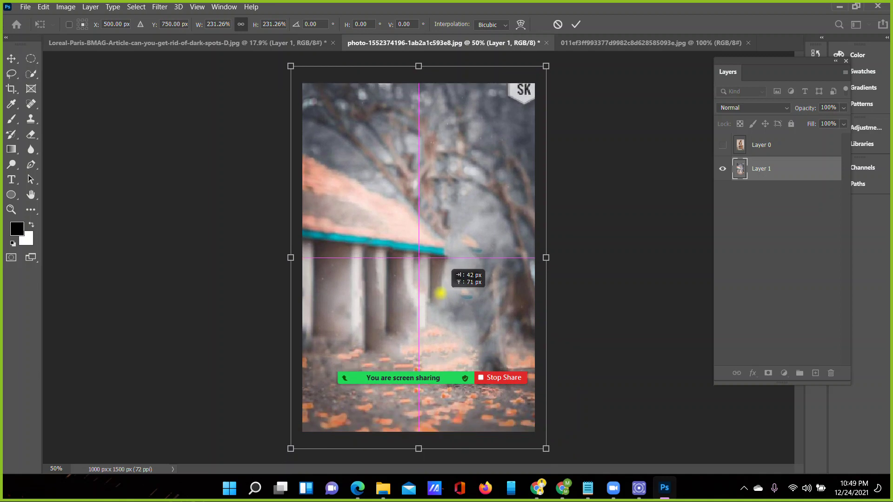
{"action": "left_click", "coordinate": [575, 25]}
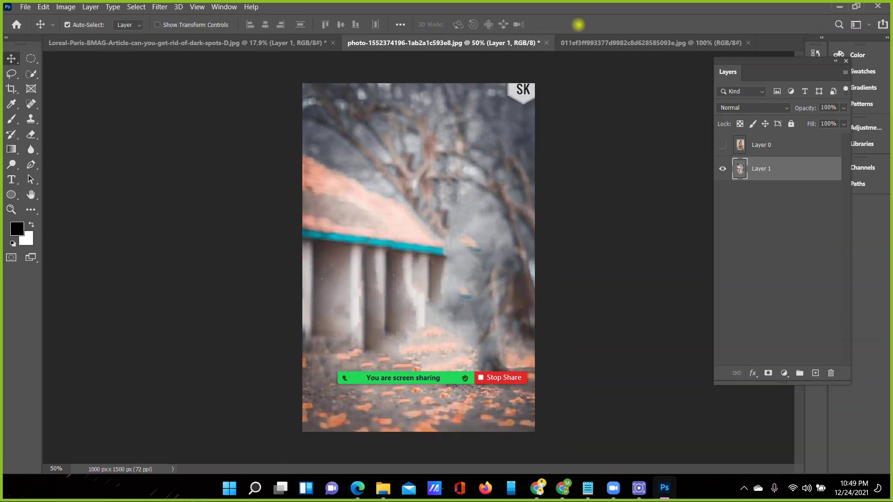
{"action": "left_click", "coordinate": [722, 145]}
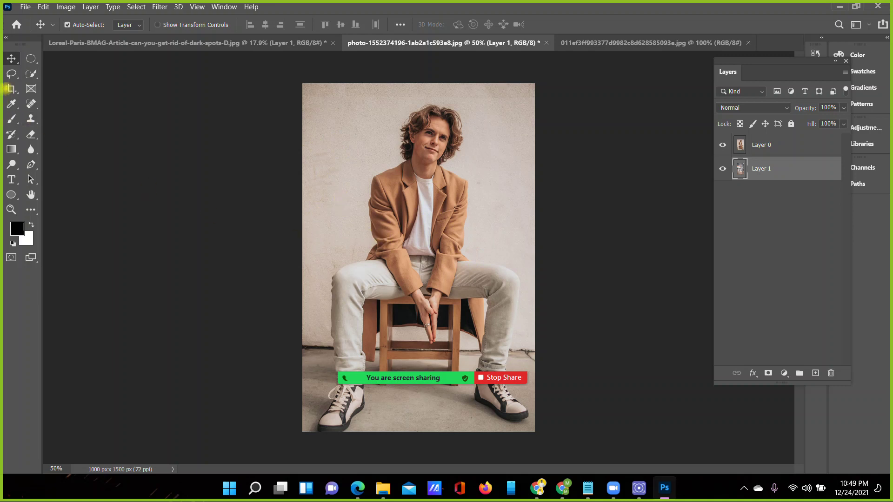
{"action": "left_click", "coordinate": [29, 73]}
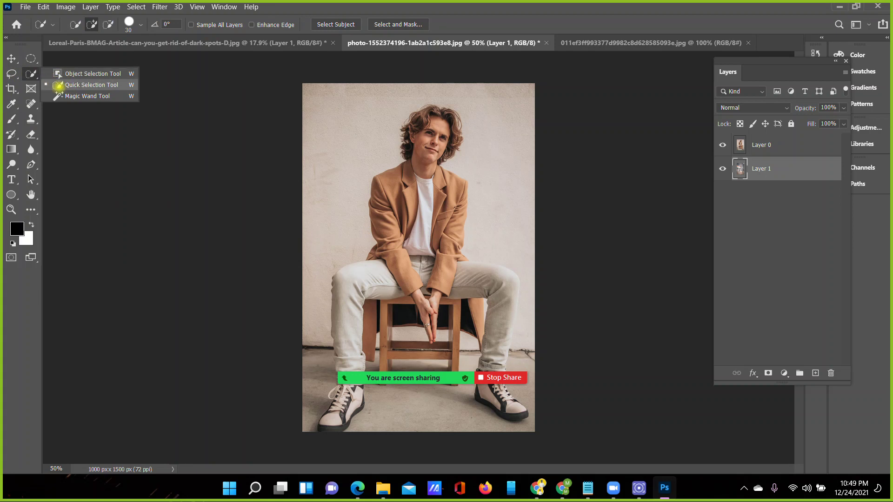
Try a Magic Wand selection of the plain wall, discard it, and switch to Quick Selection
{"action": "left_click", "coordinate": [74, 85]}
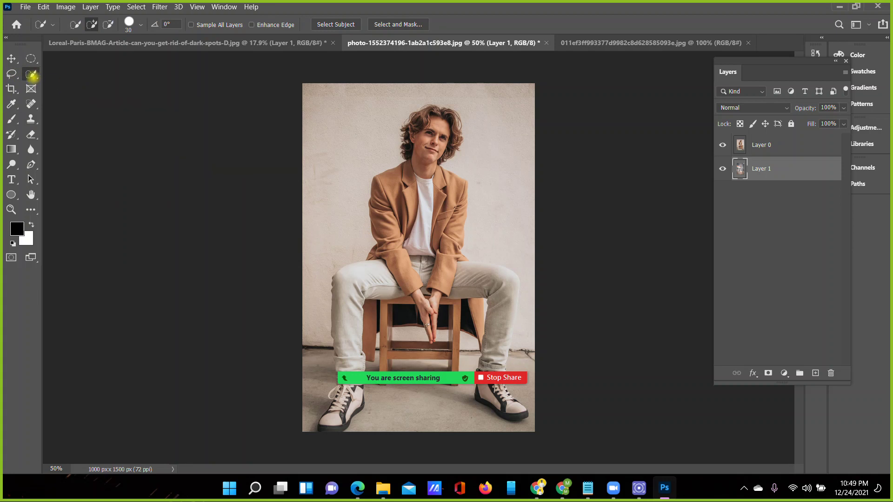
{"action": "right_click", "coordinate": [31, 75]}
{"action": "left_click", "coordinate": [69, 100]}
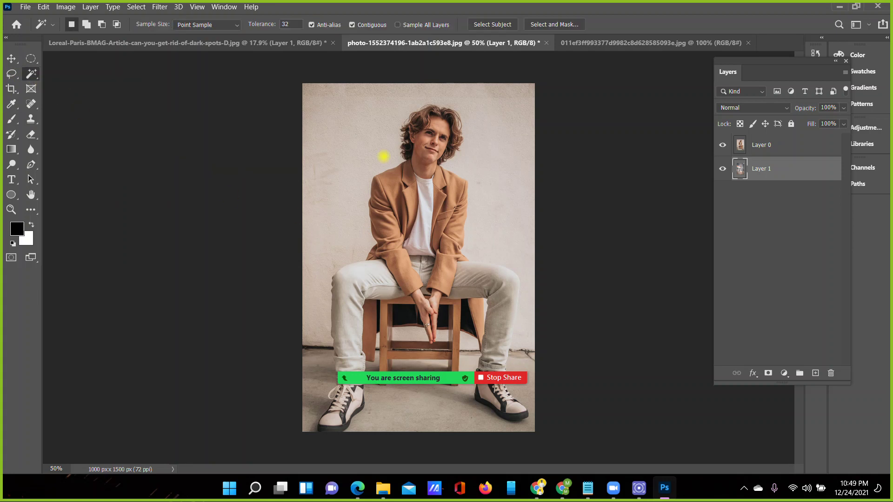
{"action": "left_click", "coordinate": [338, 126]}
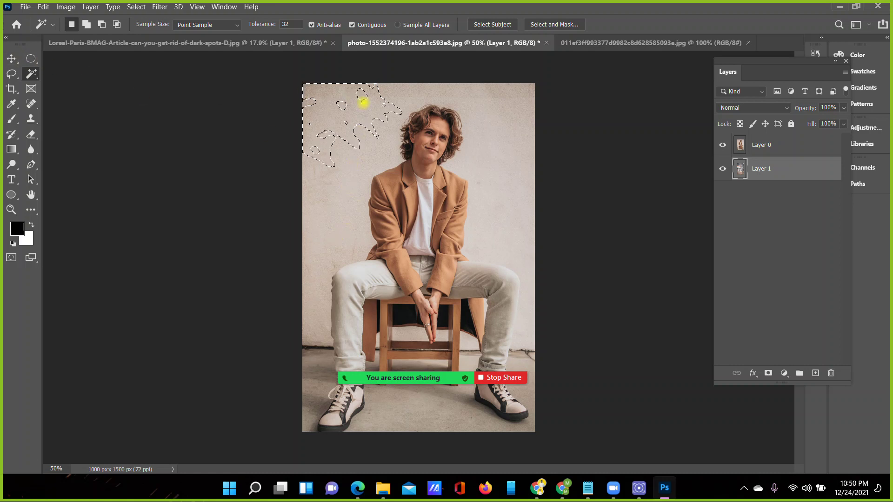
{"action": "key", "text": "ctrl+d"}
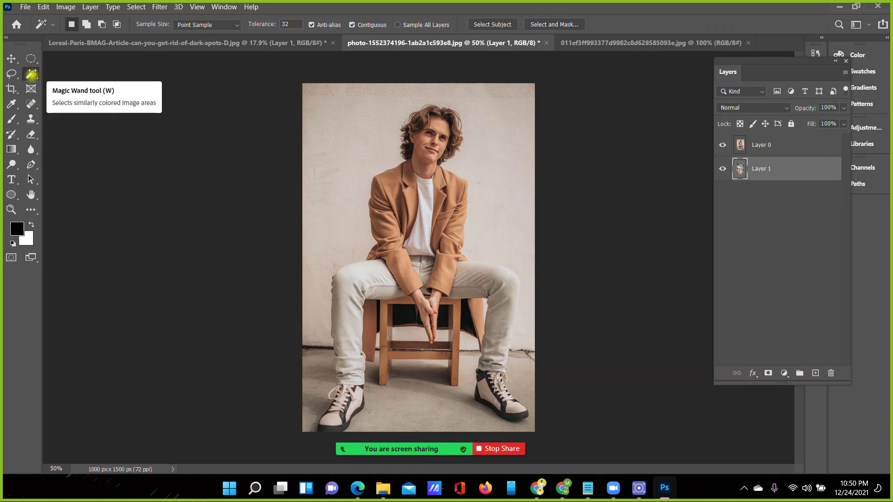
{"action": "right_click", "coordinate": [31, 74]}
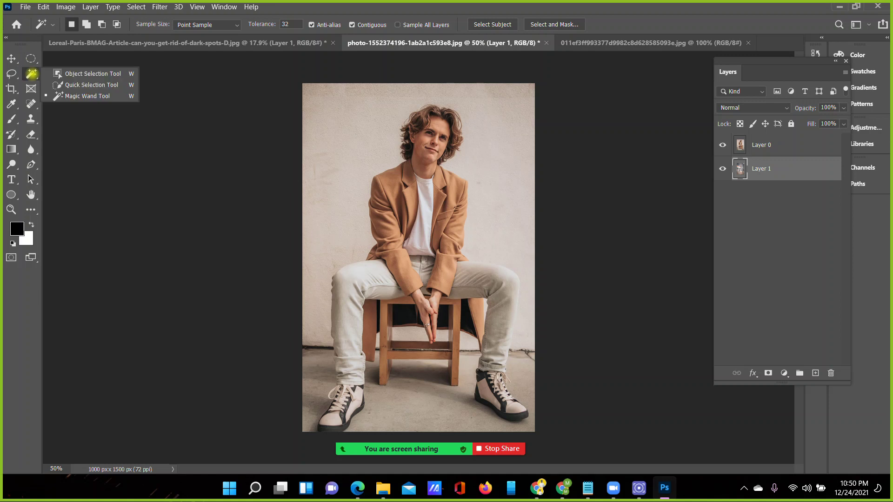
{"action": "left_click", "coordinate": [72, 85]}
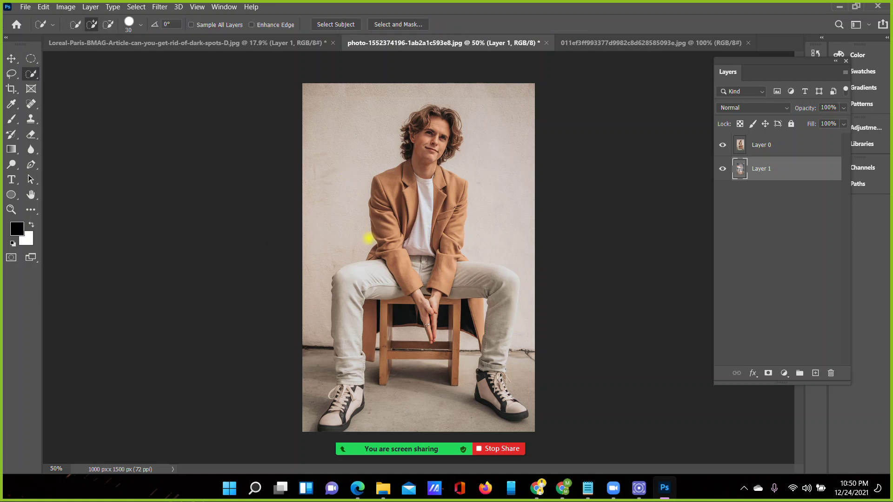
On Layer 0, select the wall around the man, excluding his legs, and delete it
{"action": "left_click", "coordinate": [762, 145]}
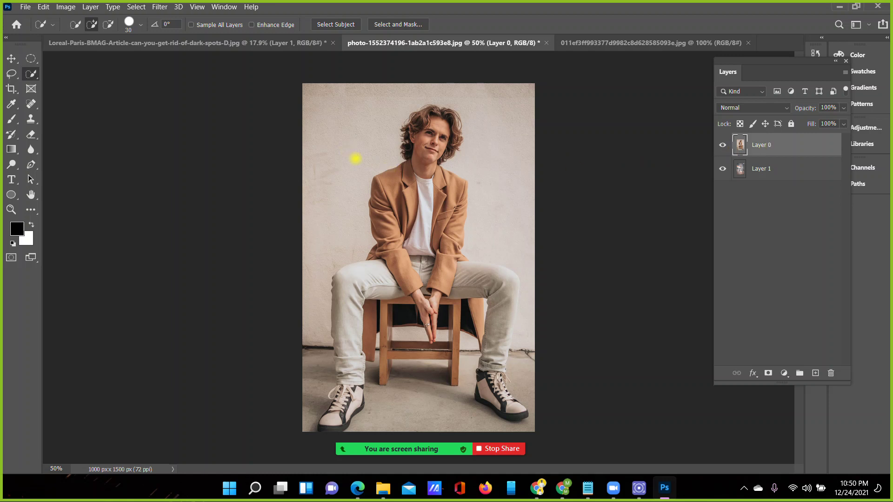
{"action": "mouse_move", "coordinate": [342, 144]}
{"action": "left_mouse_down"}
{"action": "mouse_move", "coordinate": [329, 220]}
{"action": "mouse_move", "coordinate": [442, 88]}
{"action": "mouse_move", "coordinate": [495, 104]}
{"action": "mouse_move", "coordinate": [512, 163]}
{"action": "mouse_move", "coordinate": [508, 279]}
{"action": "mouse_move", "coordinate": [414, 354]}
{"action": "mouse_move", "coordinate": [315, 363]}
{"action": "mouse_move", "coordinate": [311, 352]}
{"action": "mouse_move", "coordinate": [314, 379]}
{"action": "left_mouse_up"}
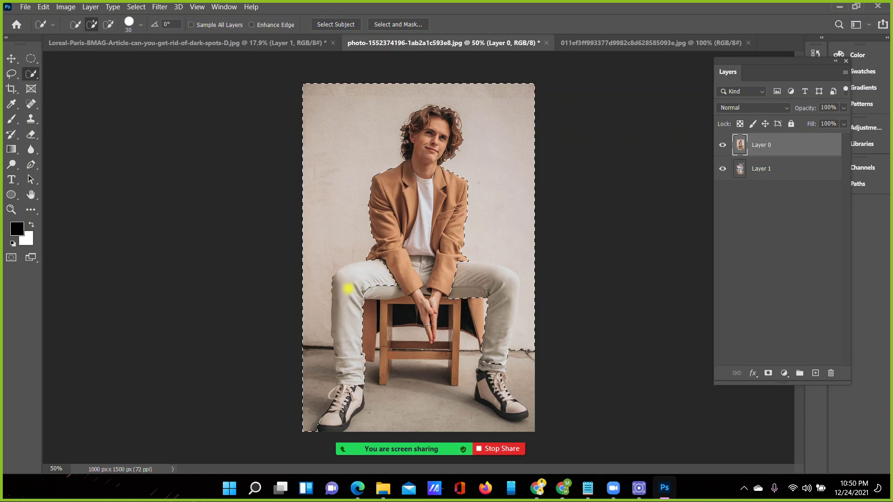
{"action": "left_click", "coordinate": [108, 24]}
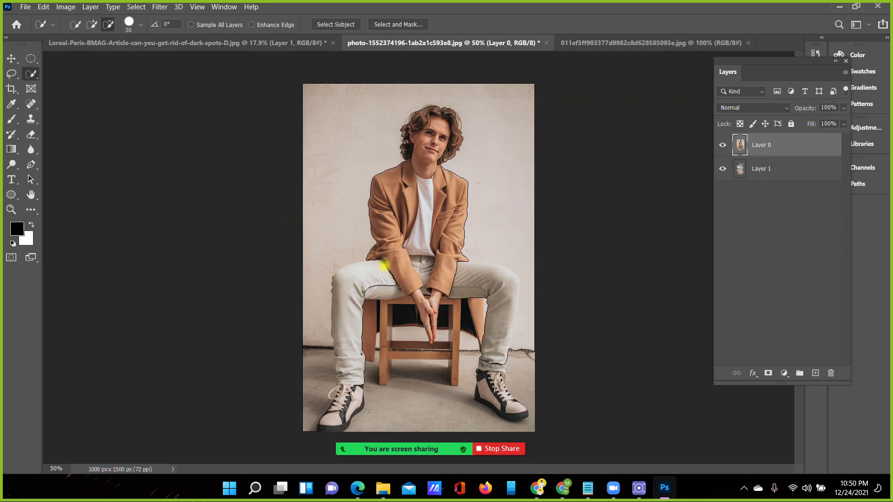
{"action": "left_click_drag", "start_coordinate": [348, 295], "coordinate": [350, 333]}
{"action": "mouse_move", "coordinate": [348, 385]}
{"action": "left_mouse_down"}
{"action": "mouse_move", "coordinate": [340, 404]}
{"action": "mouse_move", "coordinate": [340, 374]}
{"action": "mouse_move", "coordinate": [341, 388]}
{"action": "left_mouse_up"}
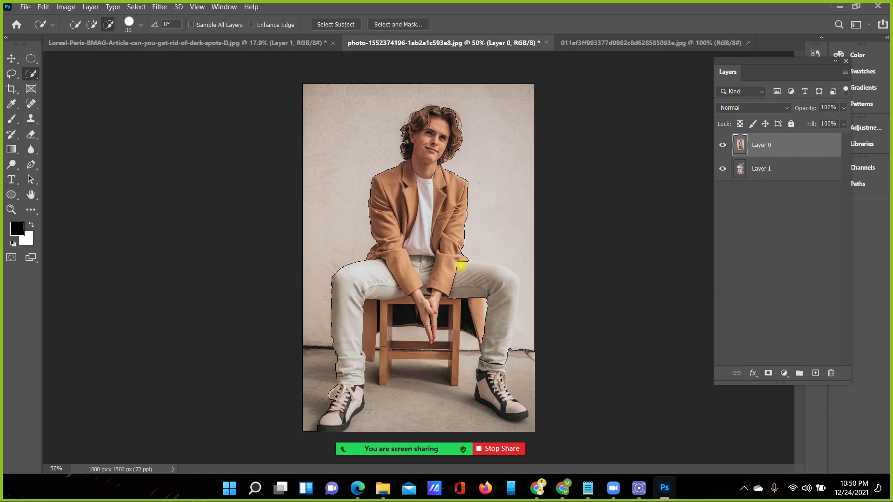
{"action": "mouse_move", "coordinate": [481, 268]}
{"action": "left_mouse_down"}
{"action": "mouse_move", "coordinate": [497, 275]}
{"action": "mouse_move", "coordinate": [506, 299]}
{"action": "mouse_move", "coordinate": [486, 361]}
{"action": "mouse_move", "coordinate": [473, 301]}
{"action": "left_mouse_up"}
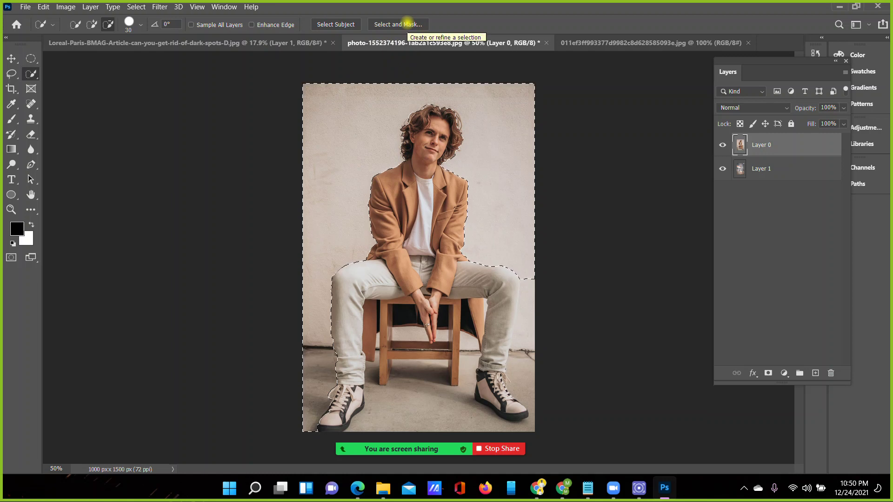
{"action": "key", "text": "ctrl+d"}
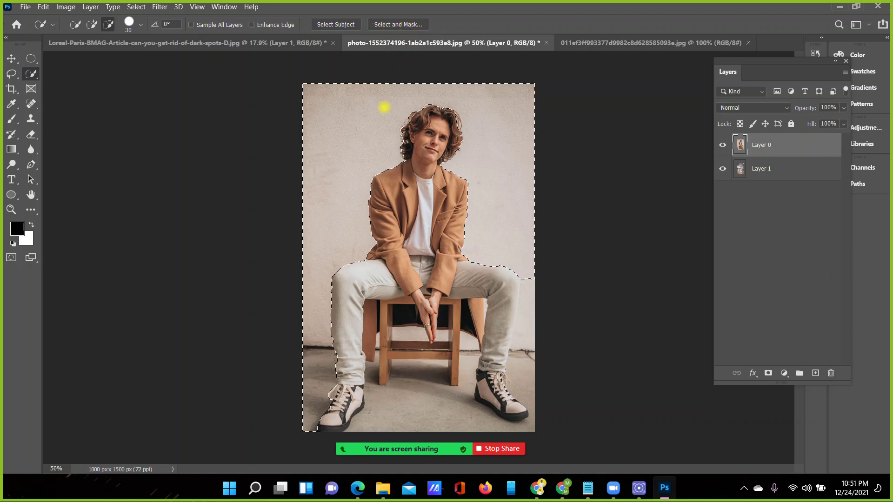
{"action": "key", "text": "Delete"}
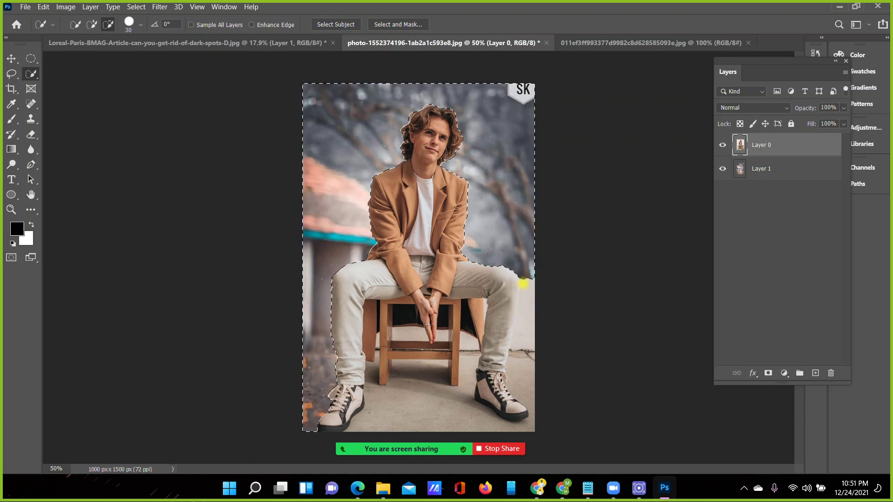
Select the grey floor around the chair and right leg, minus the knee, and delete it
{"action": "key", "text": "ctrl+d"}
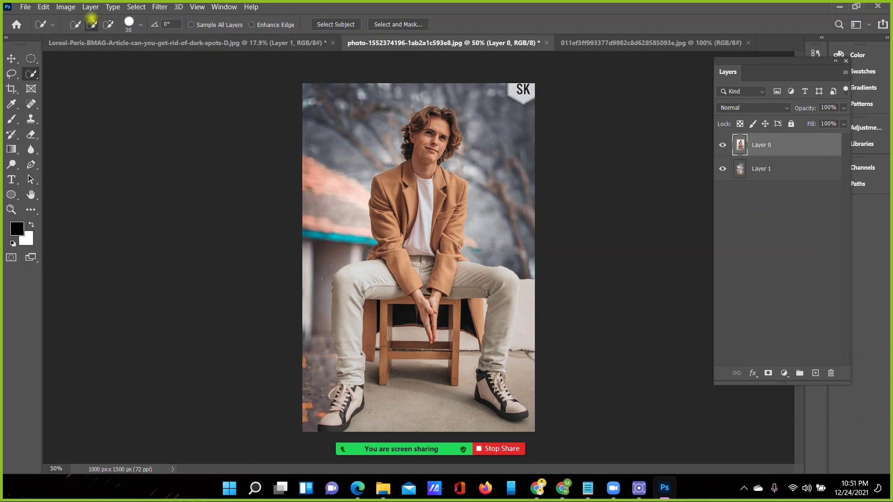
{"action": "left_click", "coordinate": [74, 25]}
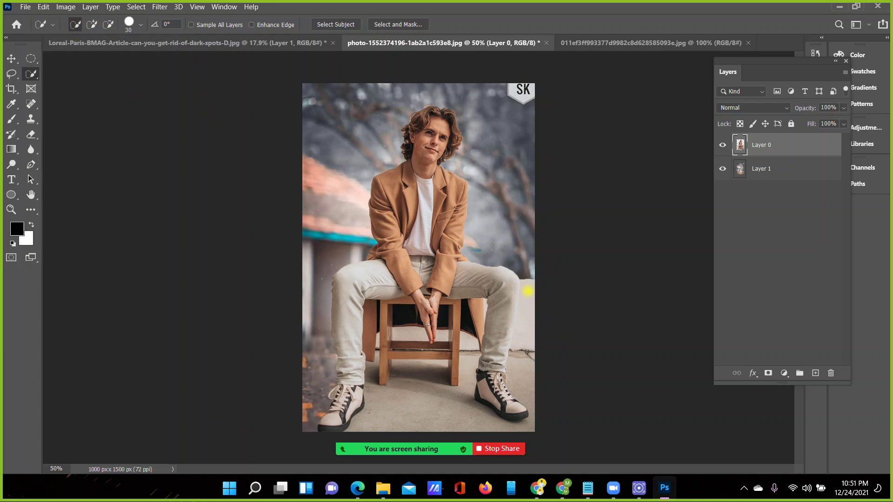
{"action": "mouse_move", "coordinate": [527, 303]}
{"action": "left_mouse_down"}
{"action": "mouse_move", "coordinate": [522, 385]}
{"action": "mouse_move", "coordinate": [381, 397]}
{"action": "mouse_move", "coordinate": [420, 414]}
{"action": "mouse_move", "coordinate": [455, 396]}
{"action": "left_mouse_up"}
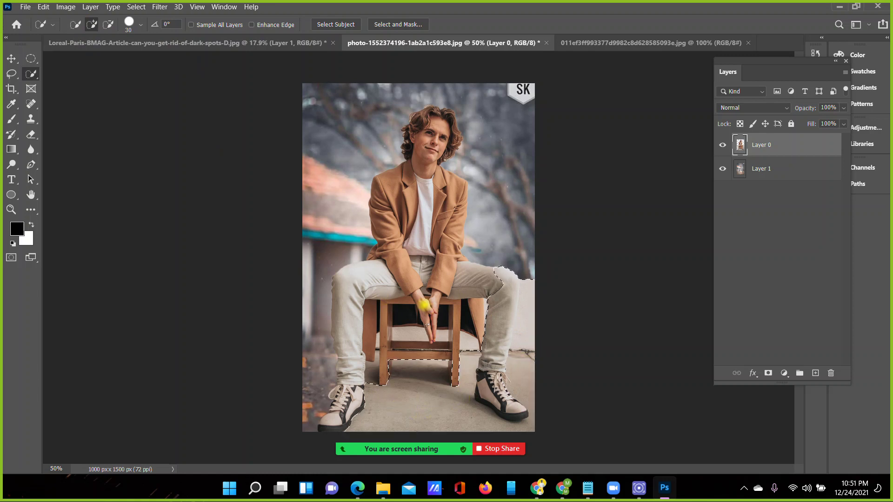
{"action": "left_click", "coordinate": [108, 24]}
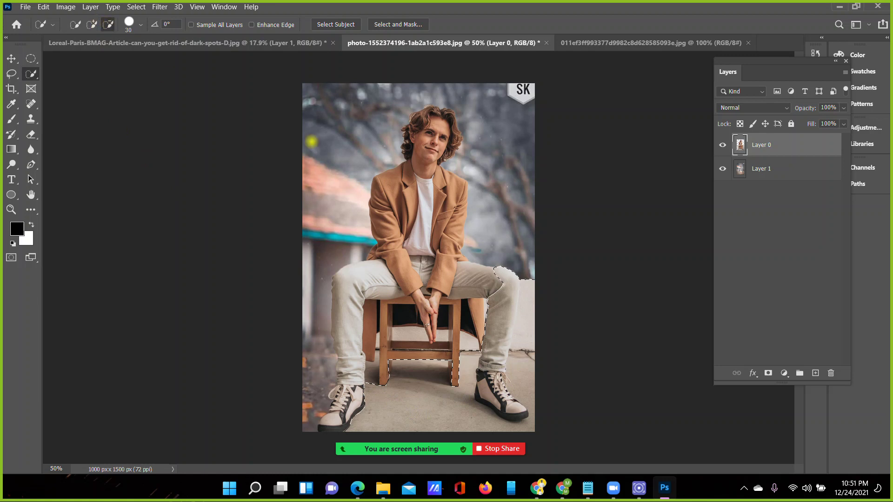
{"action": "mouse_move", "coordinate": [523, 274]}
{"action": "left_mouse_down"}
{"action": "mouse_move", "coordinate": [509, 274]}
{"action": "mouse_move", "coordinate": [479, 379]}
{"action": "mouse_move", "coordinate": [521, 407]}
{"action": "mouse_move", "coordinate": [488, 400]}
{"action": "mouse_move", "coordinate": [495, 348]}
{"action": "left_mouse_up"}
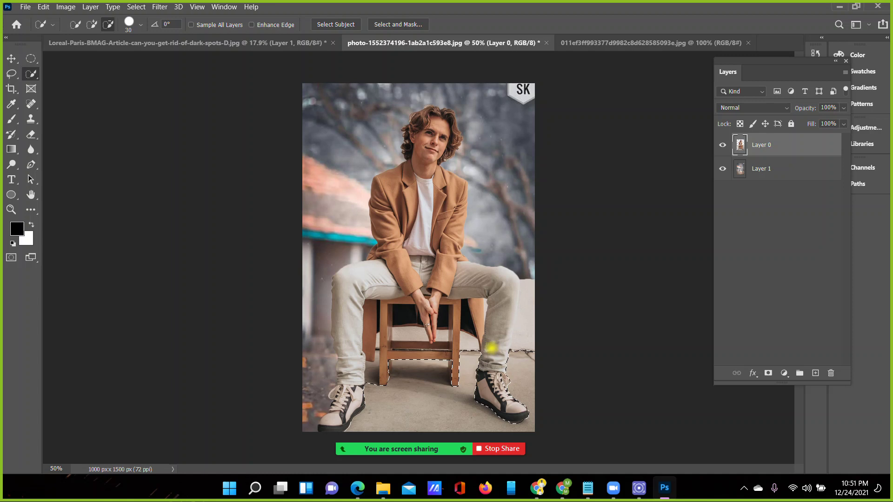
{"action": "key", "text": "Delete"}
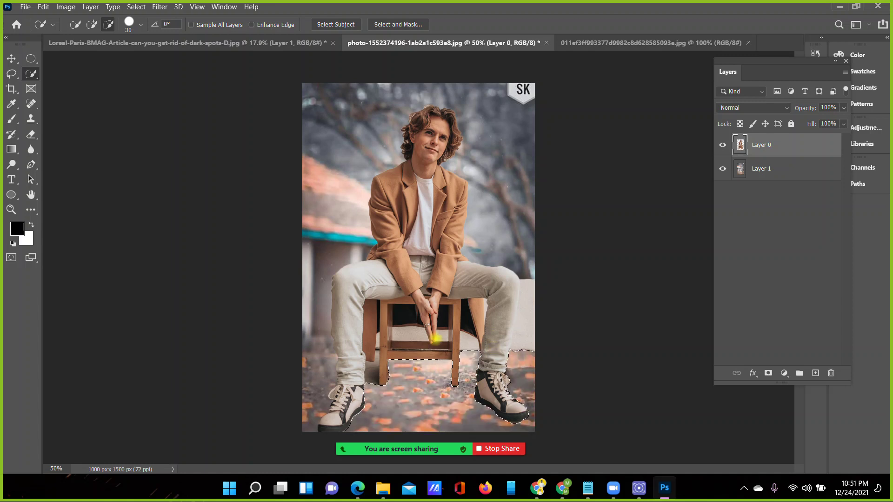
{"action": "key", "text": "ctrl+d"}
{"action": "left_click", "coordinate": [12, 209]}
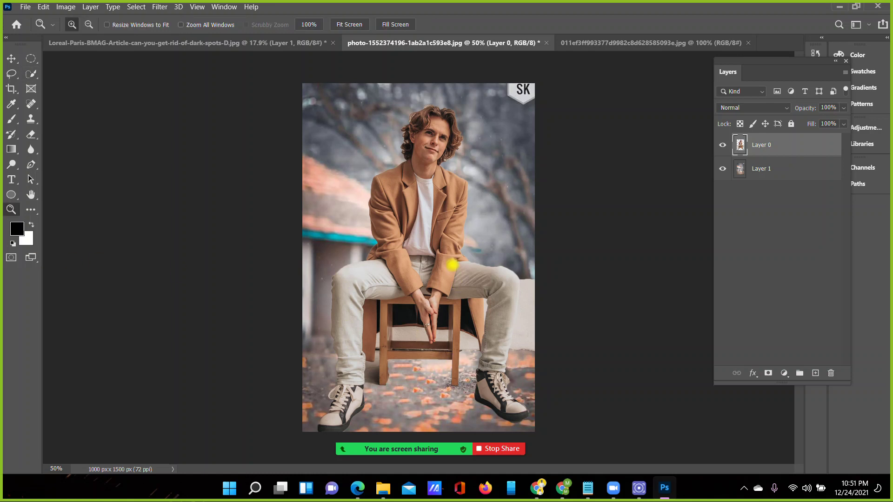
Scale the cut-out man to about 61% and move him up to the scene's centre
{"action": "left_click", "coordinate": [427, 194]}
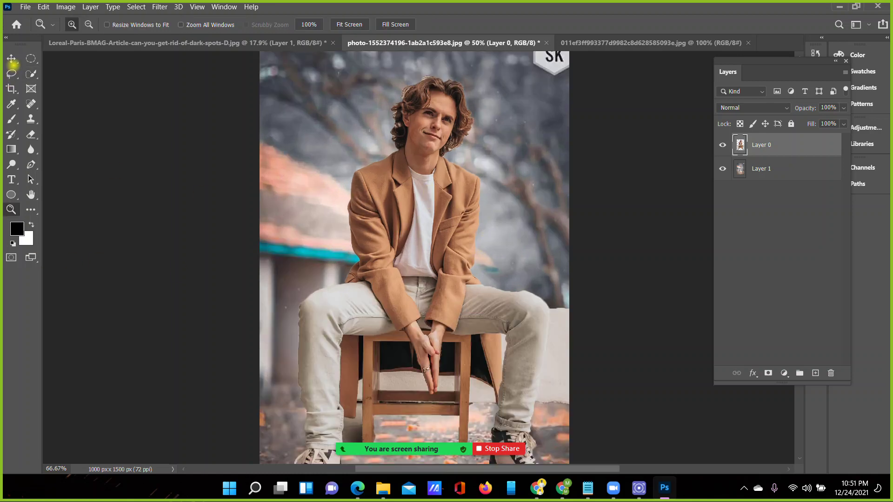
{"action": "left_click", "coordinate": [12, 59]}
{"action": "key", "text": "ctrl+t"}
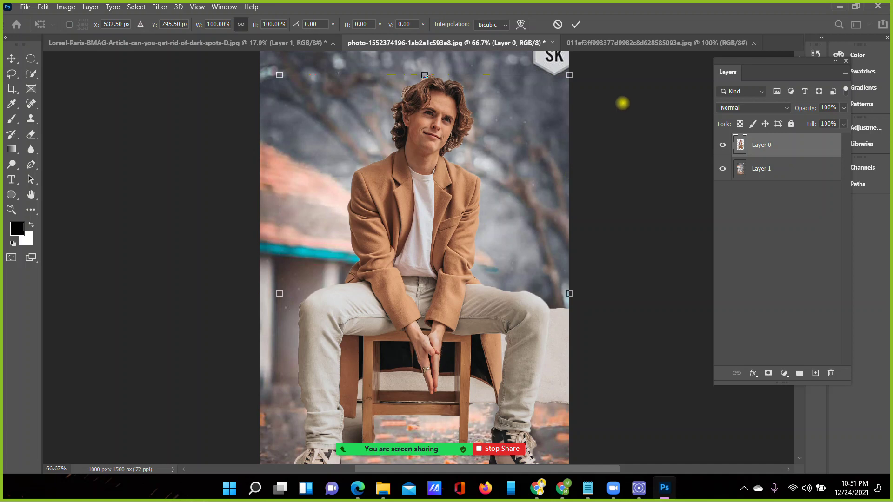
{"action": "left_click_drag", "start_coordinate": [569, 74], "coordinate": [528, 108]}
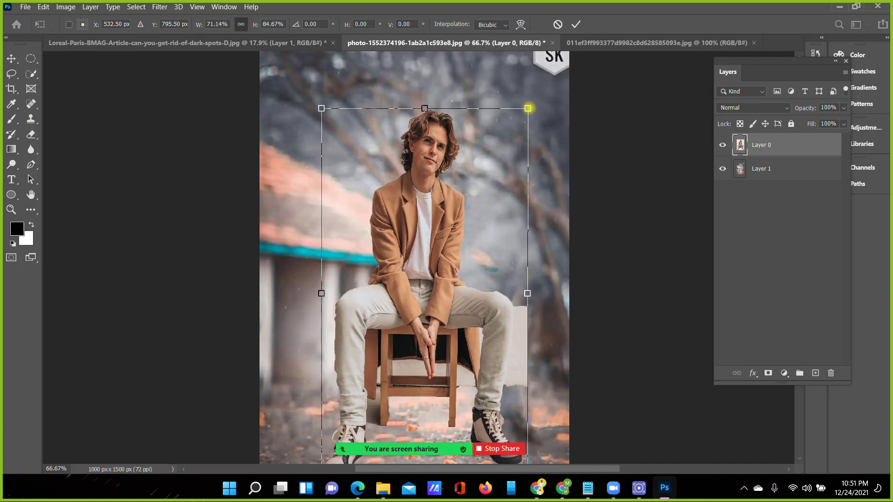
{"action": "key", "text": "ctrl+z"}
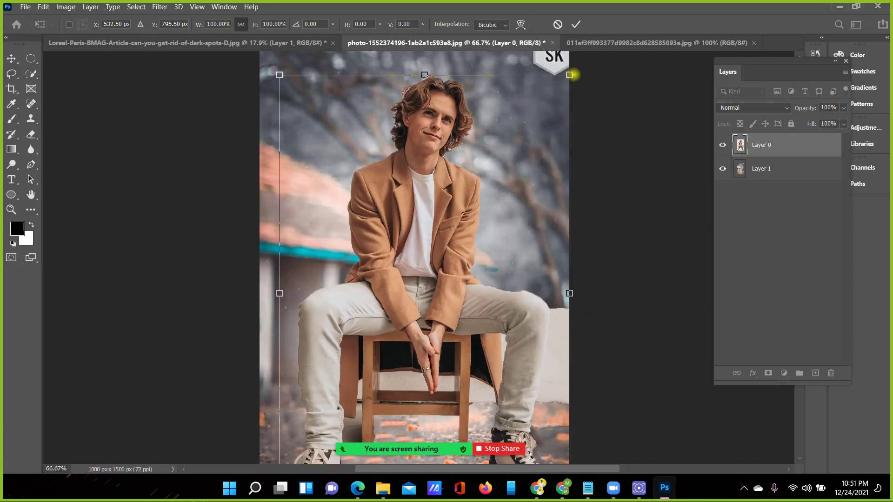
{"action": "left_click_drag", "start_coordinate": [570, 74], "coordinate": [456, 245]}
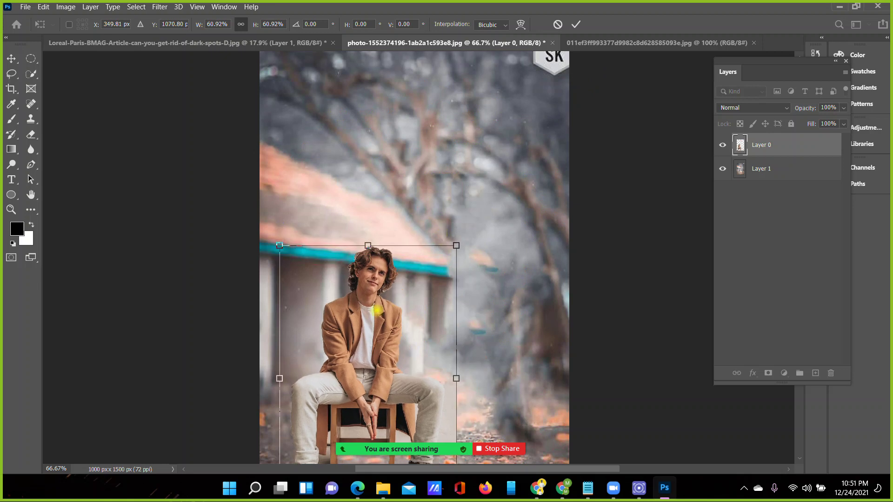
{"action": "left_click_drag", "start_coordinate": [378, 310], "coordinate": [411, 252]}
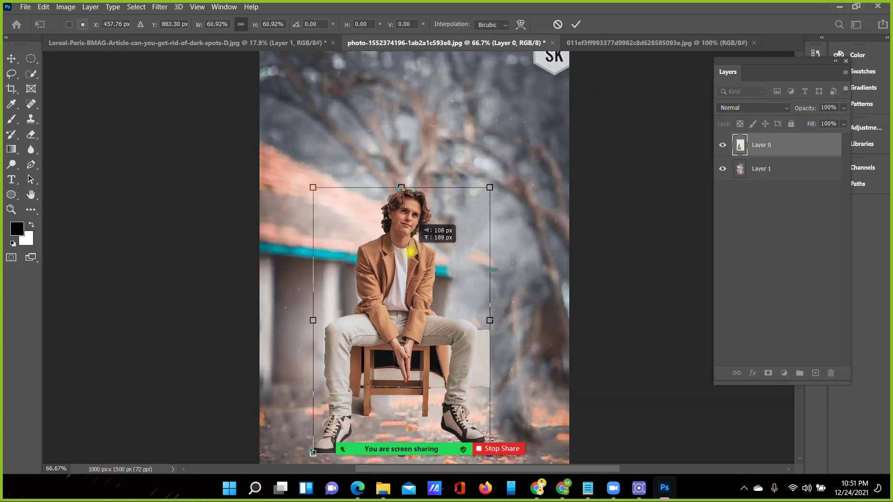
{"action": "left_click", "coordinate": [576, 24]}
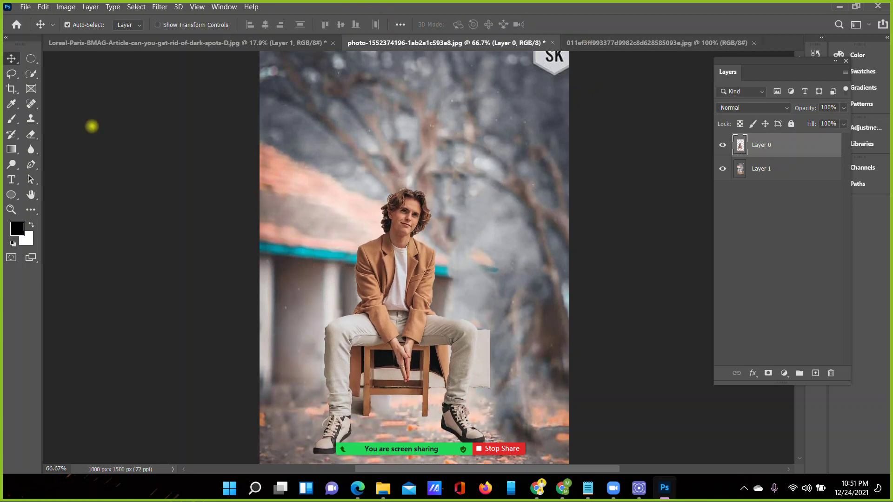
{"action": "left_click", "coordinate": [11, 209]}
{"action": "left_click", "coordinate": [338, 24]}
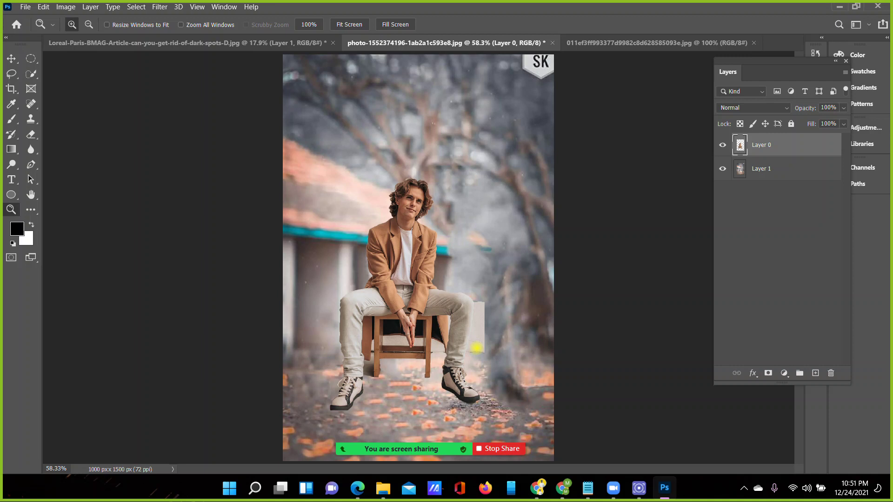
{"action": "left_click", "coordinate": [32, 73]}
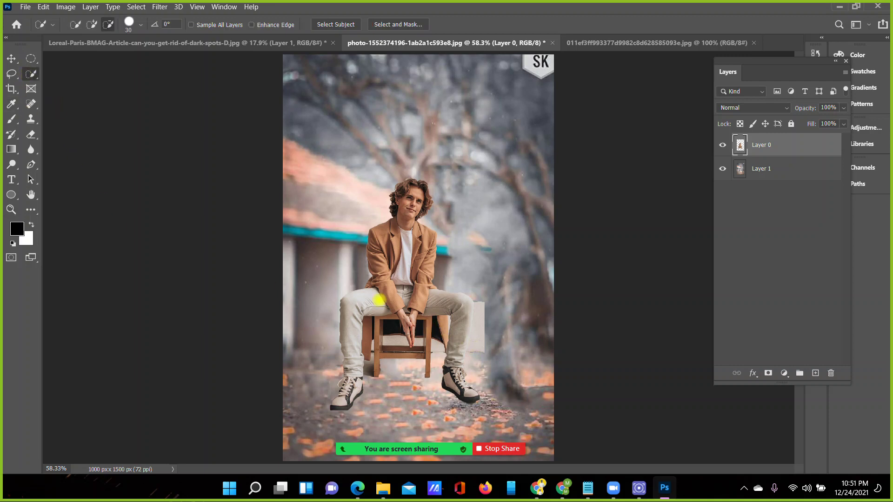
{"action": "left_click", "coordinate": [75, 24]}
{"action": "key", "text": "ctrl+plus"}
{"action": "key", "text": "ctrl+plus"}
{"action": "key", "text": "ctrl+plus"}
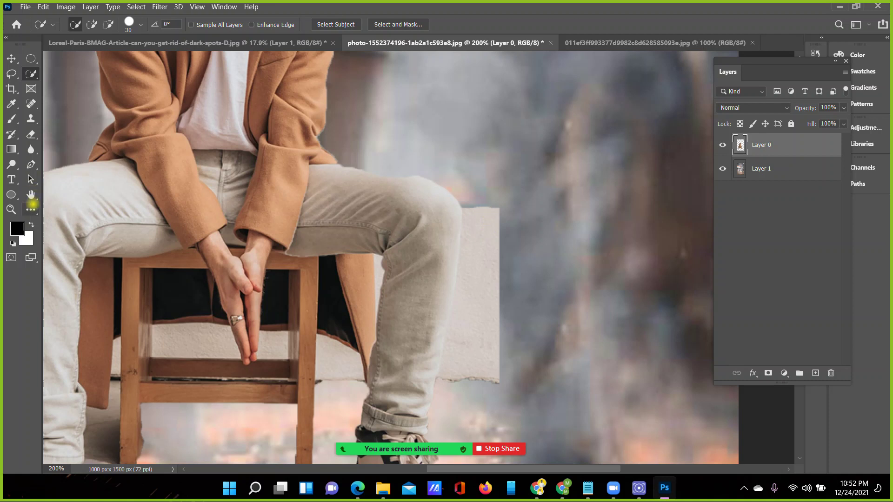
{"action": "left_click", "coordinate": [11, 209]}
{"action": "left_click", "coordinate": [342, 23]}
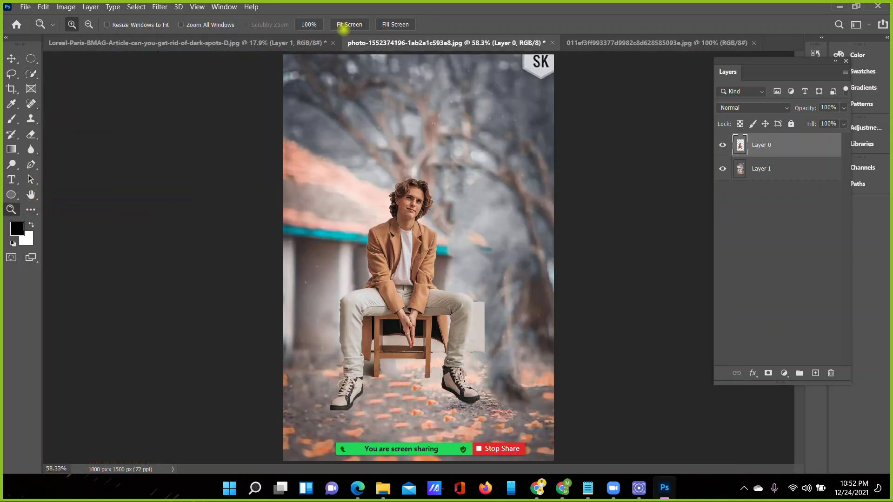